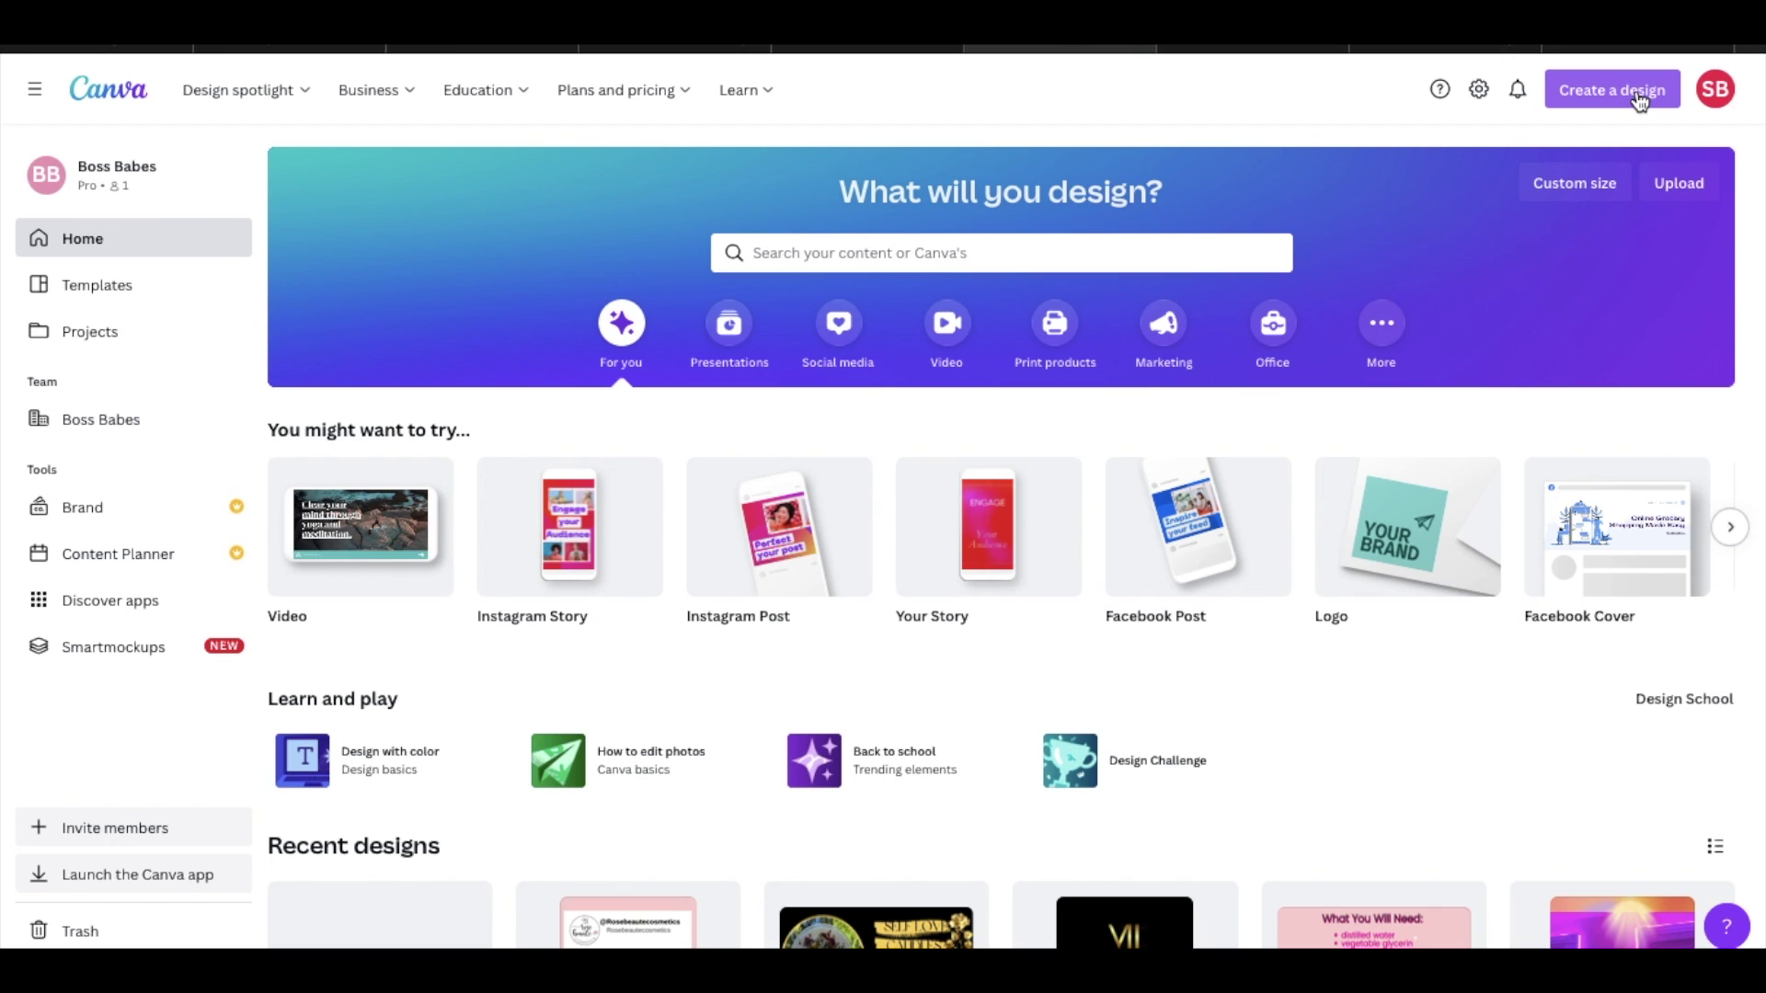
Create a new custom-size design measuring 2 × 2 inches.
click(1640, 92)
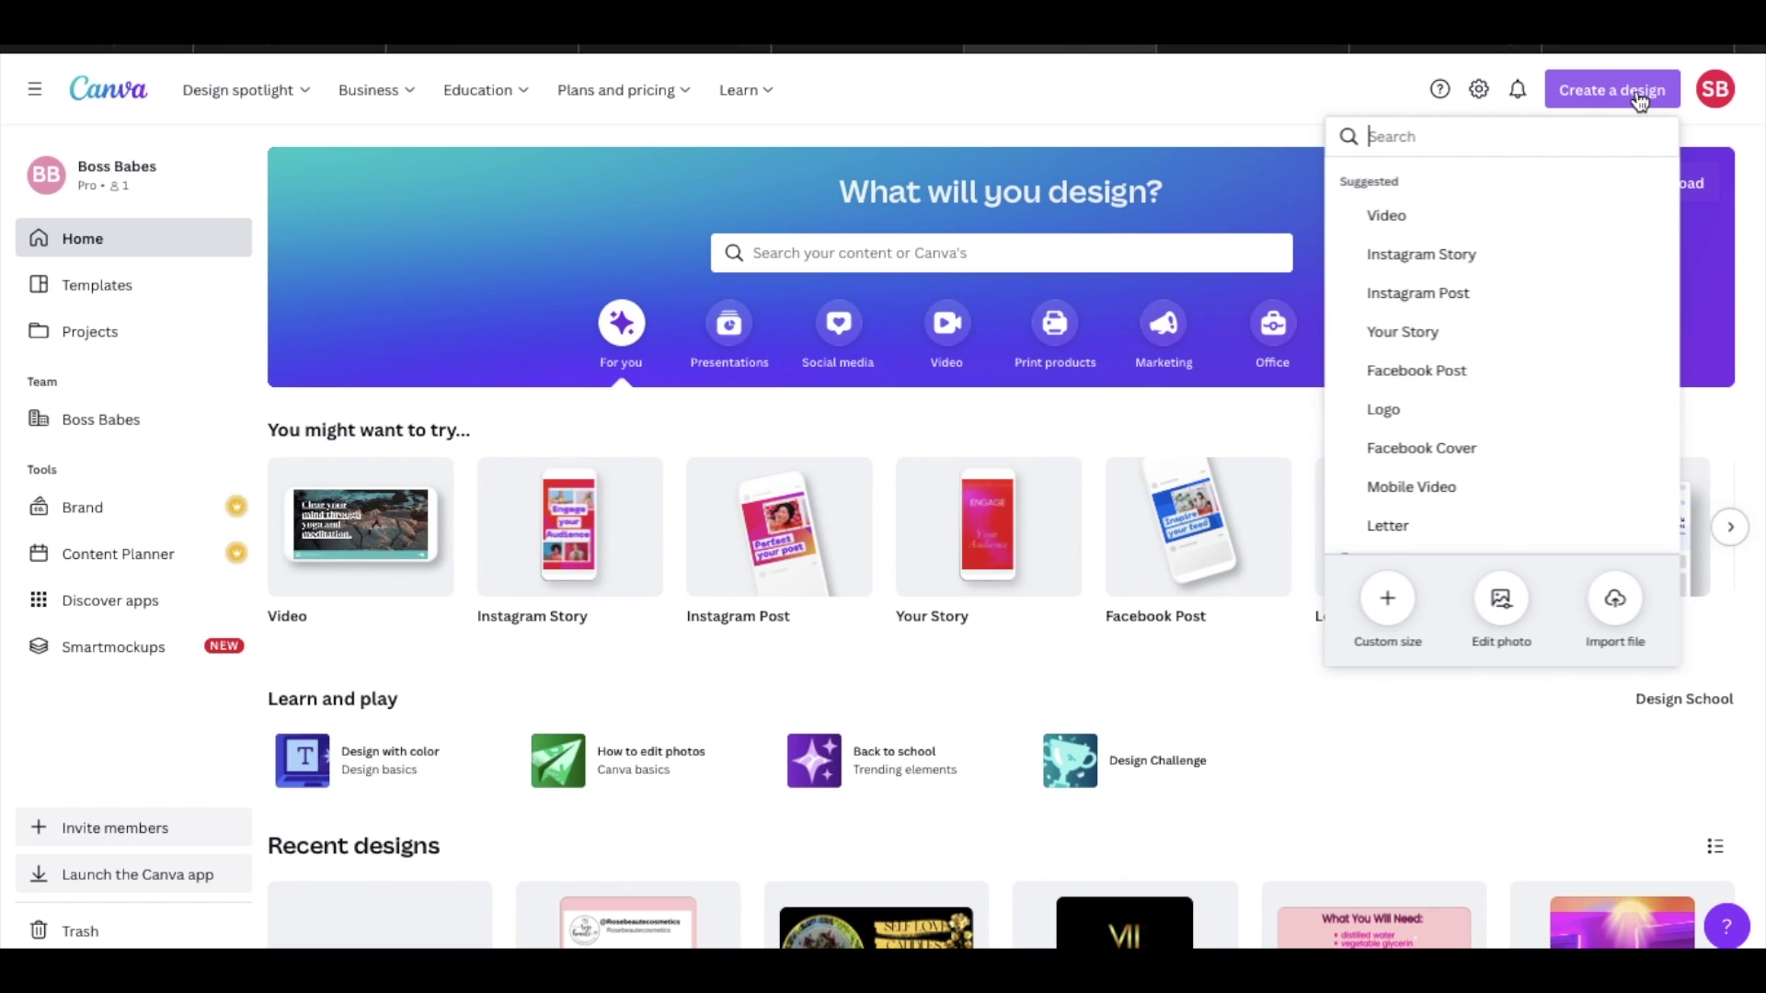
click(1398, 604)
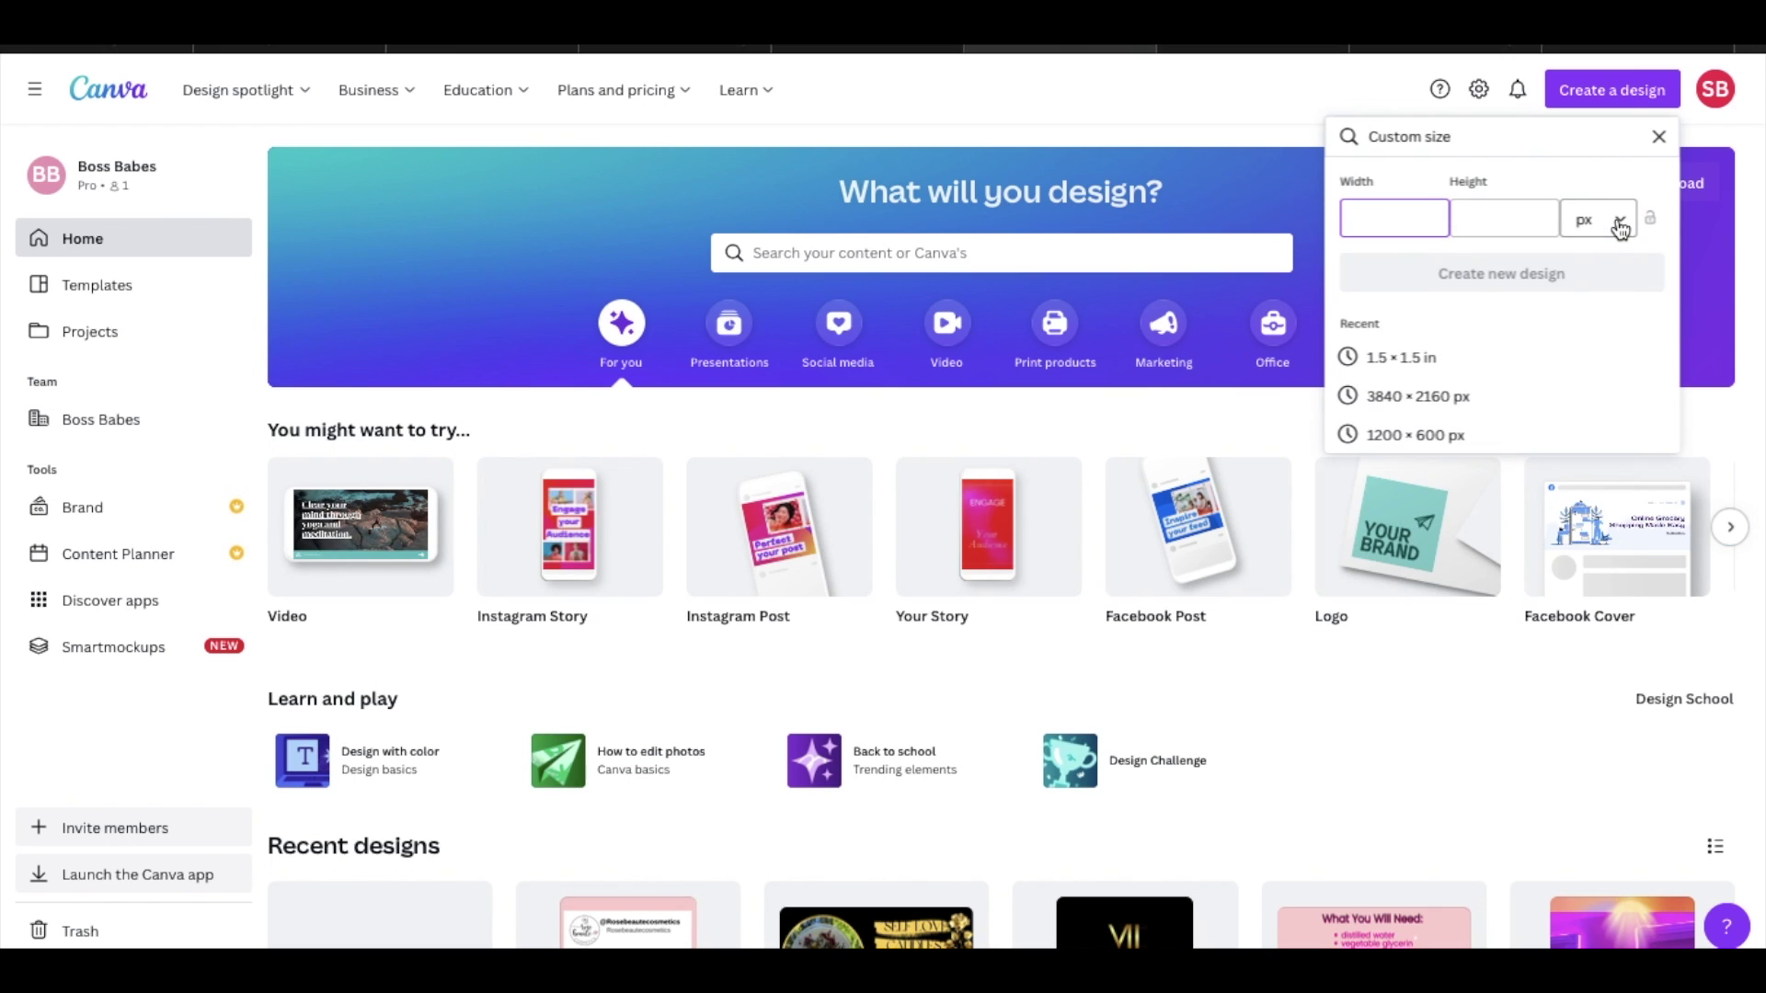
click(1620, 228)
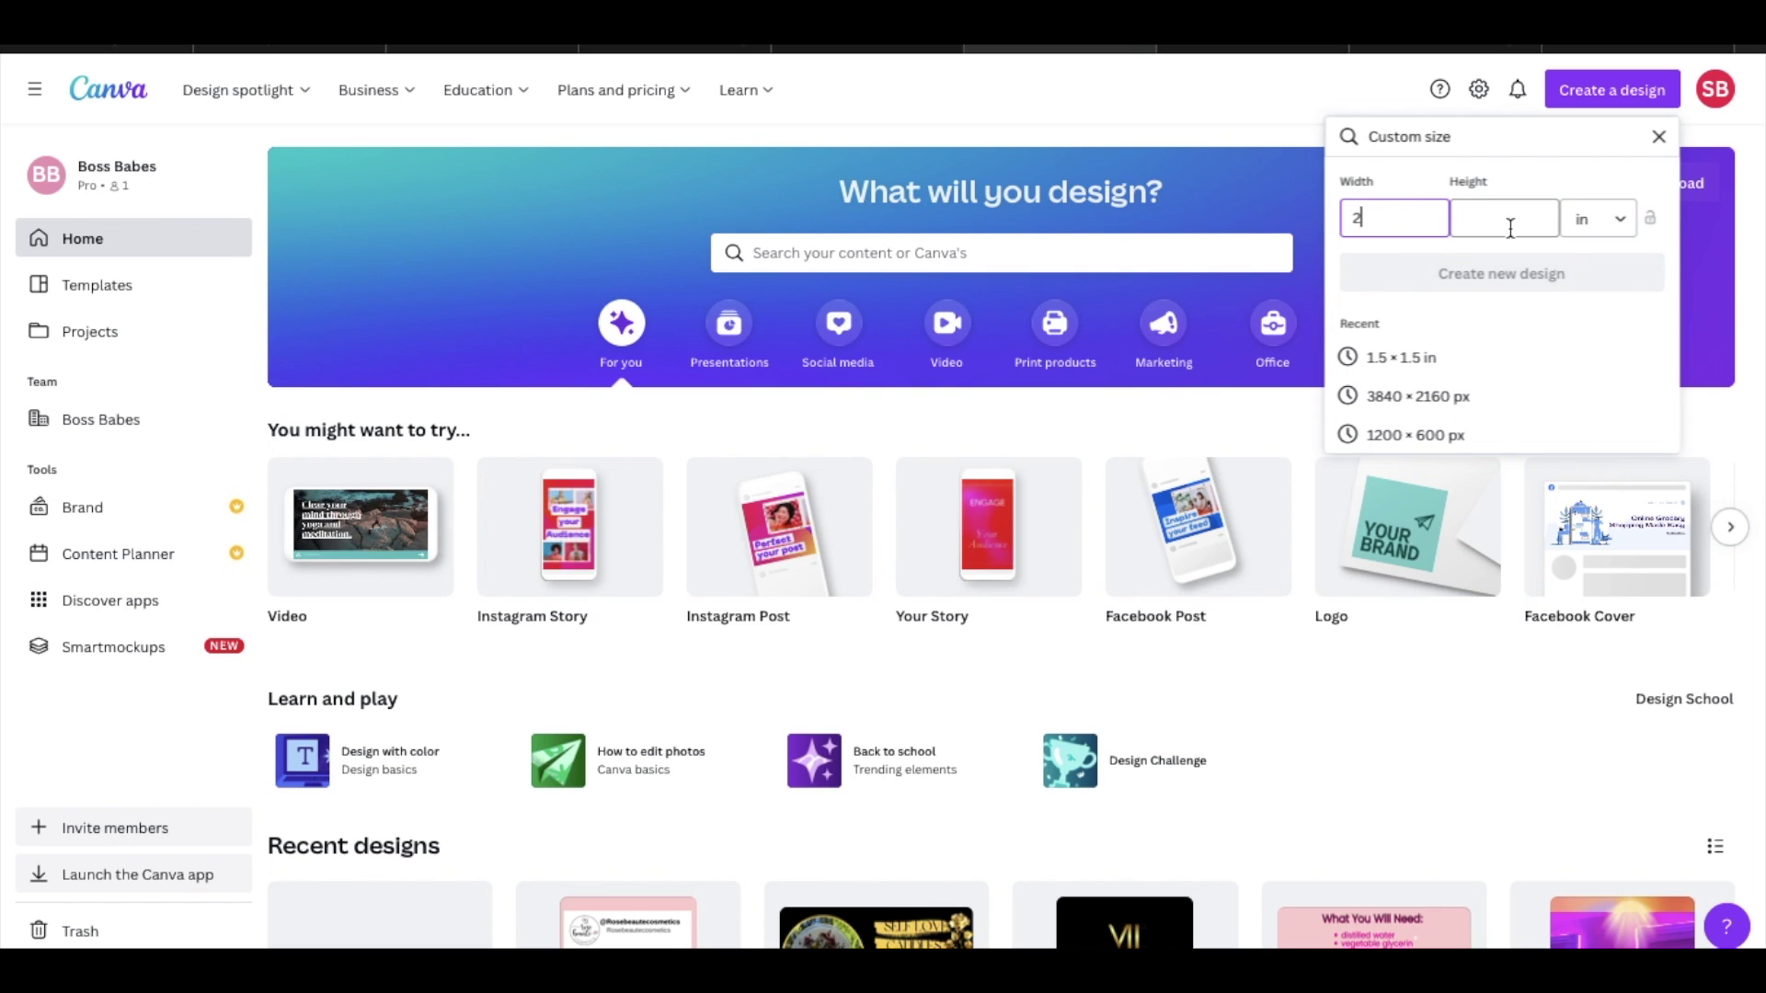
text(2)
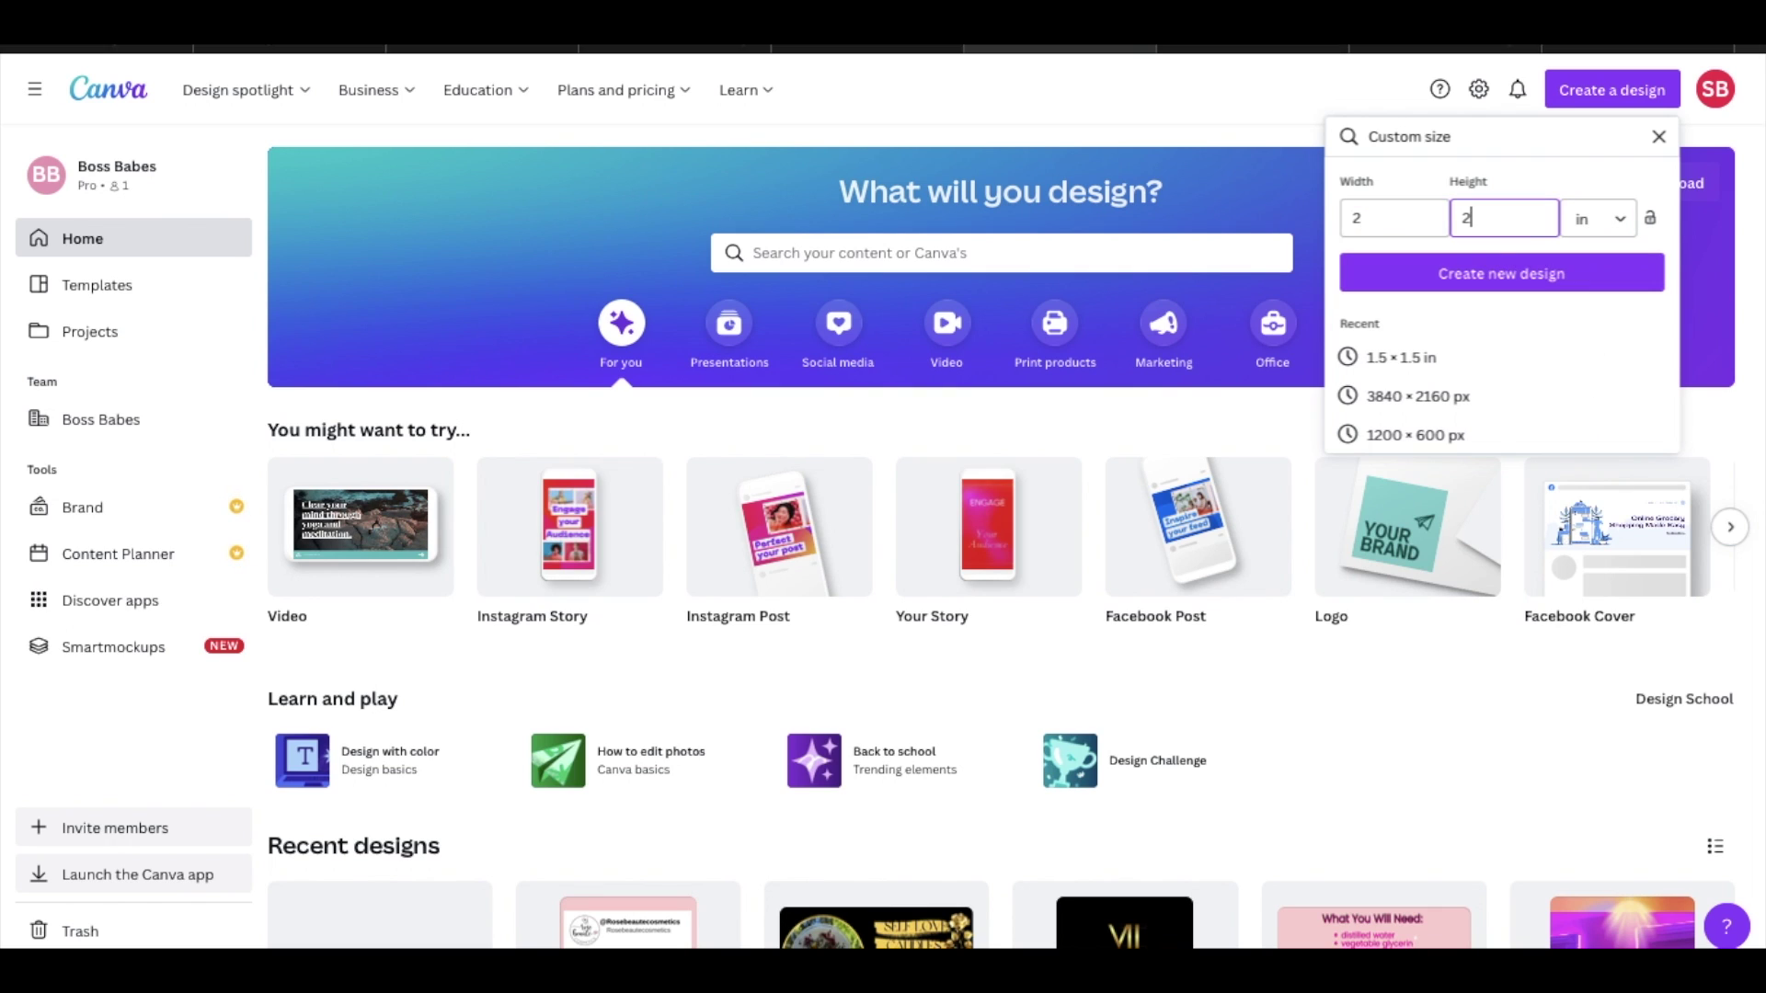
click(1483, 293)
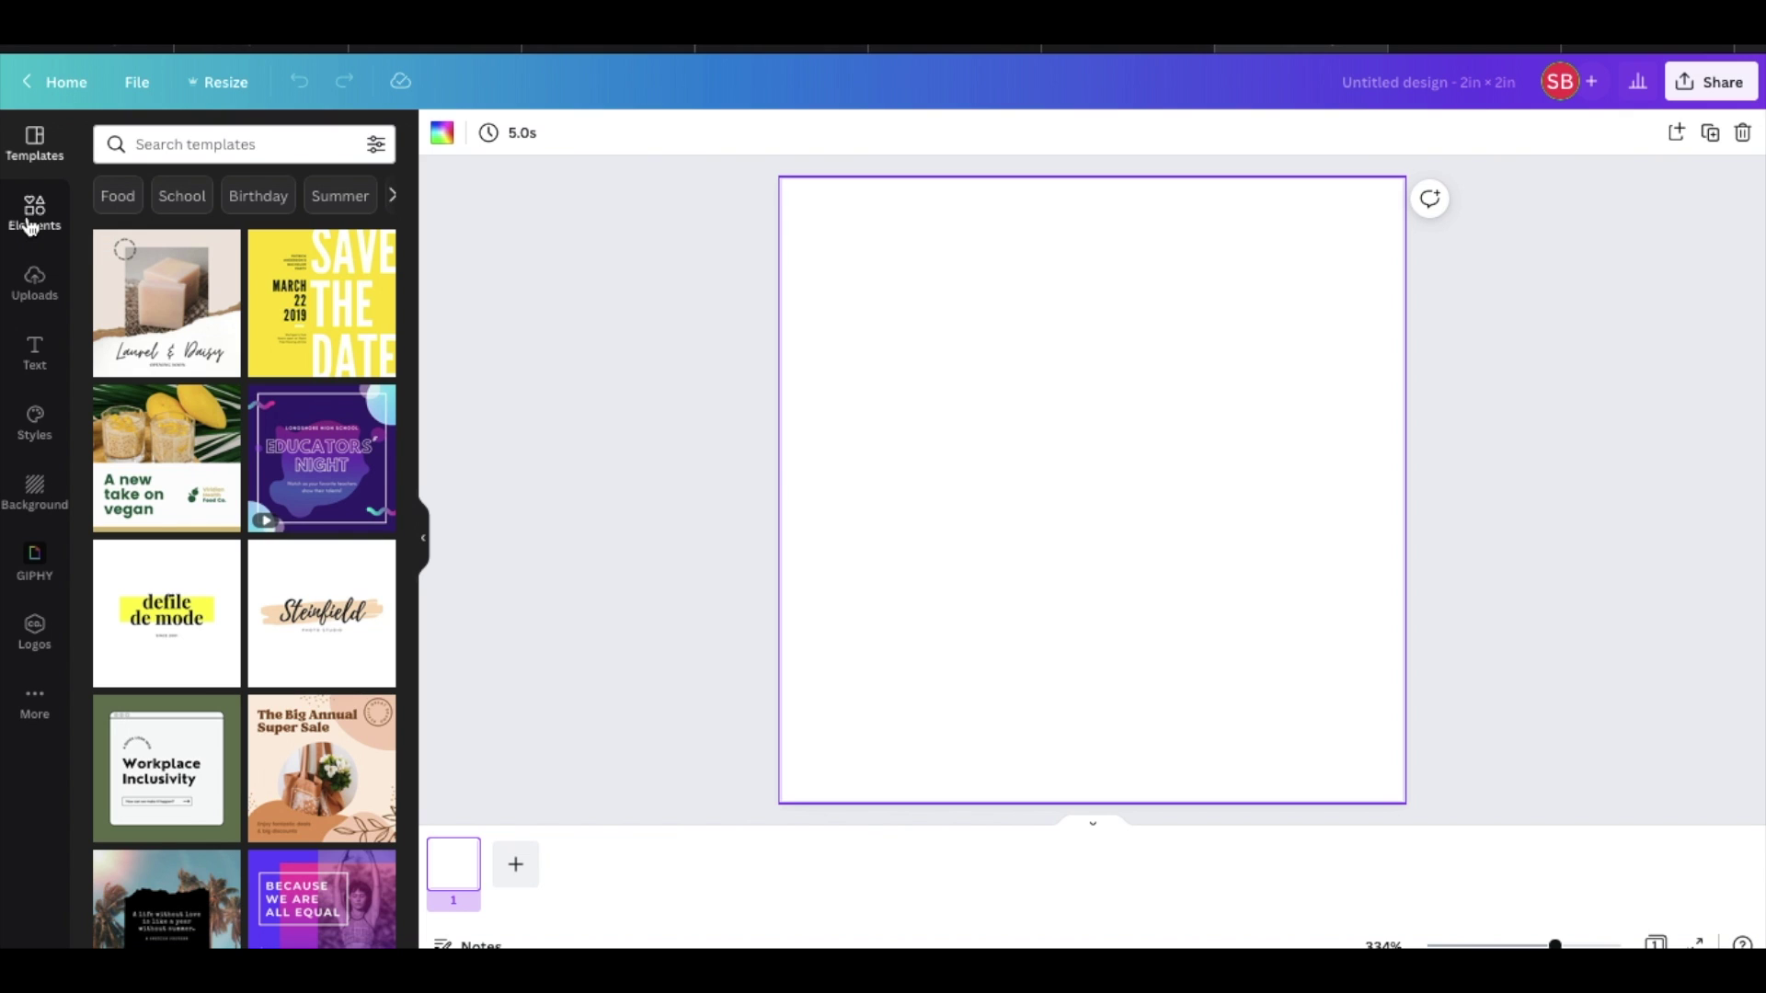
Search the uploads for "rosebeaute" and add the round Rose Beauté Cosmetics logo to the page.
click(30, 226)
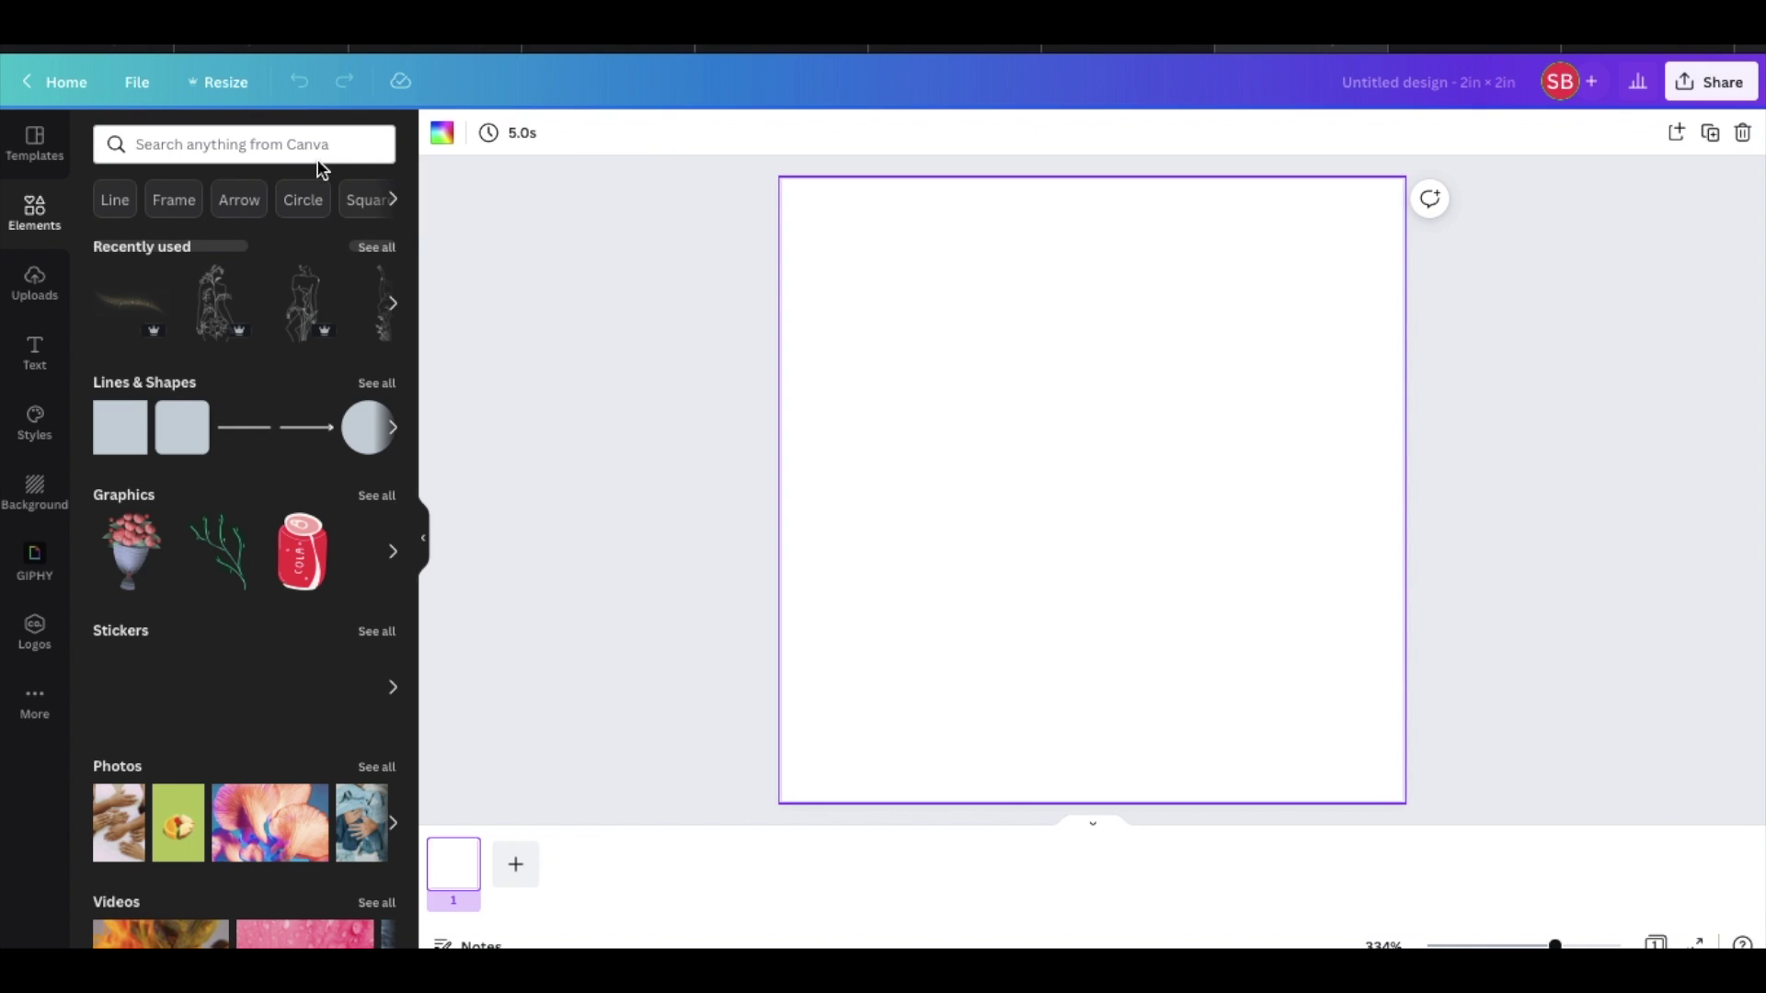
click(34, 284)
click(191, 142)
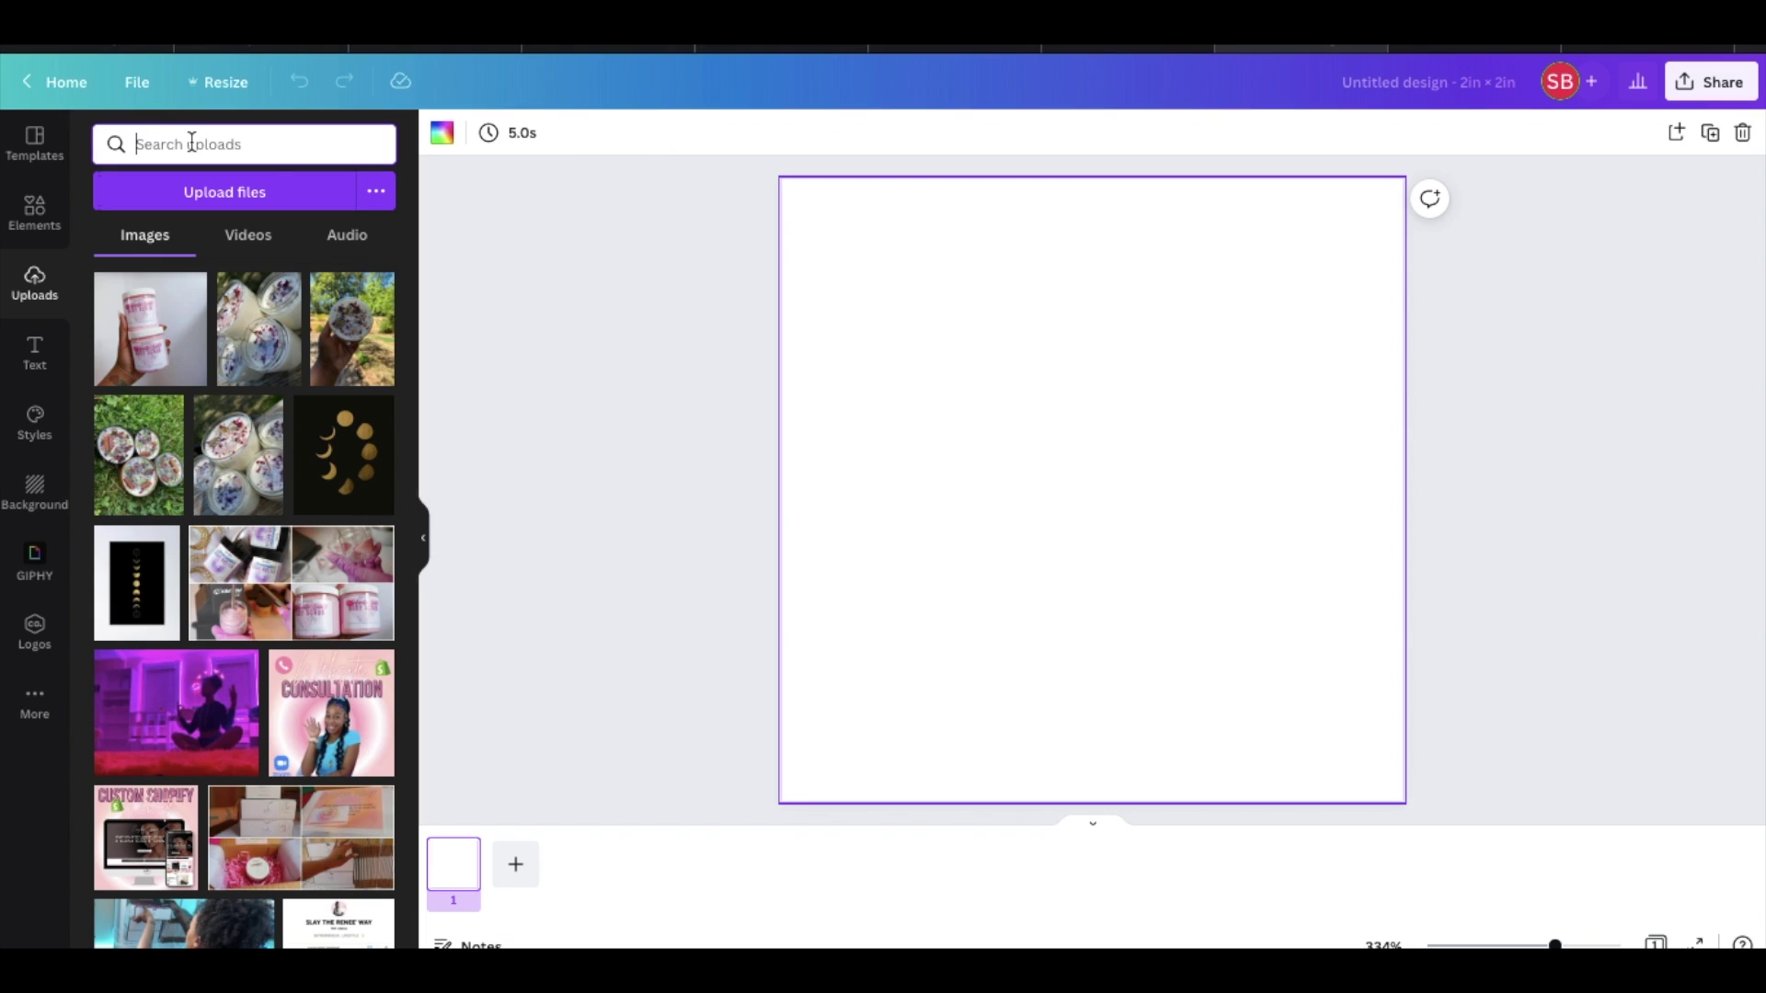
text(rosebe)
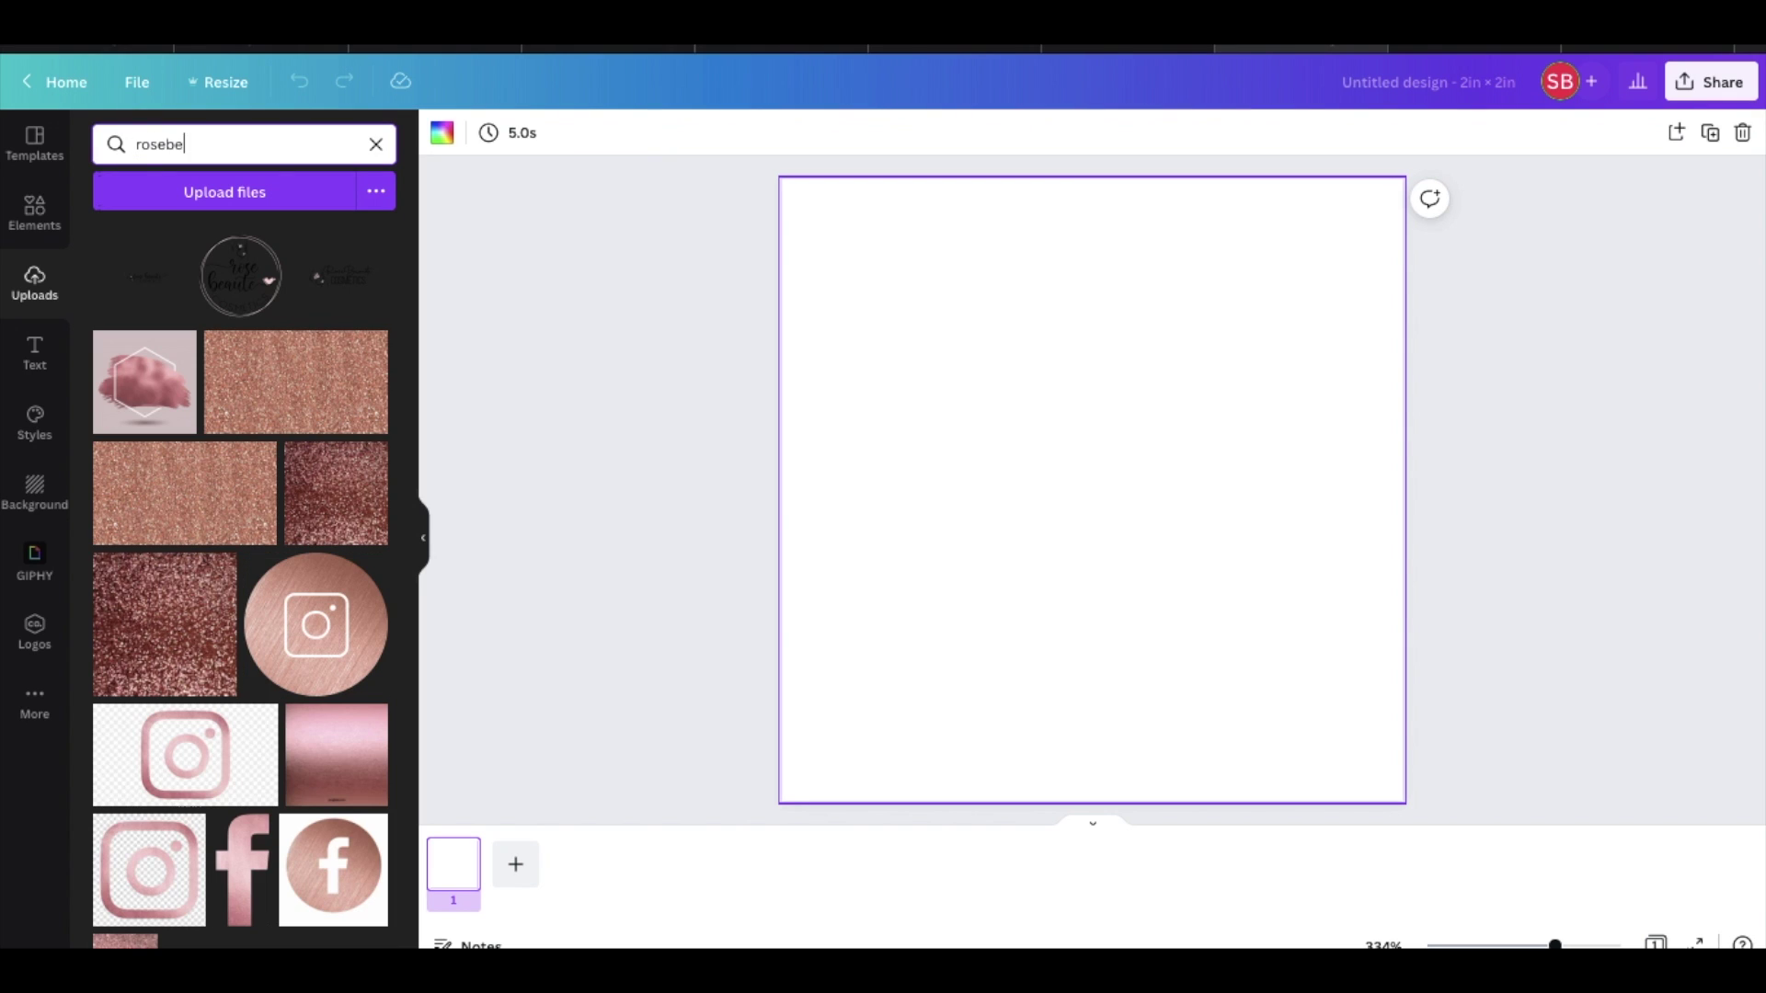
text(aute)
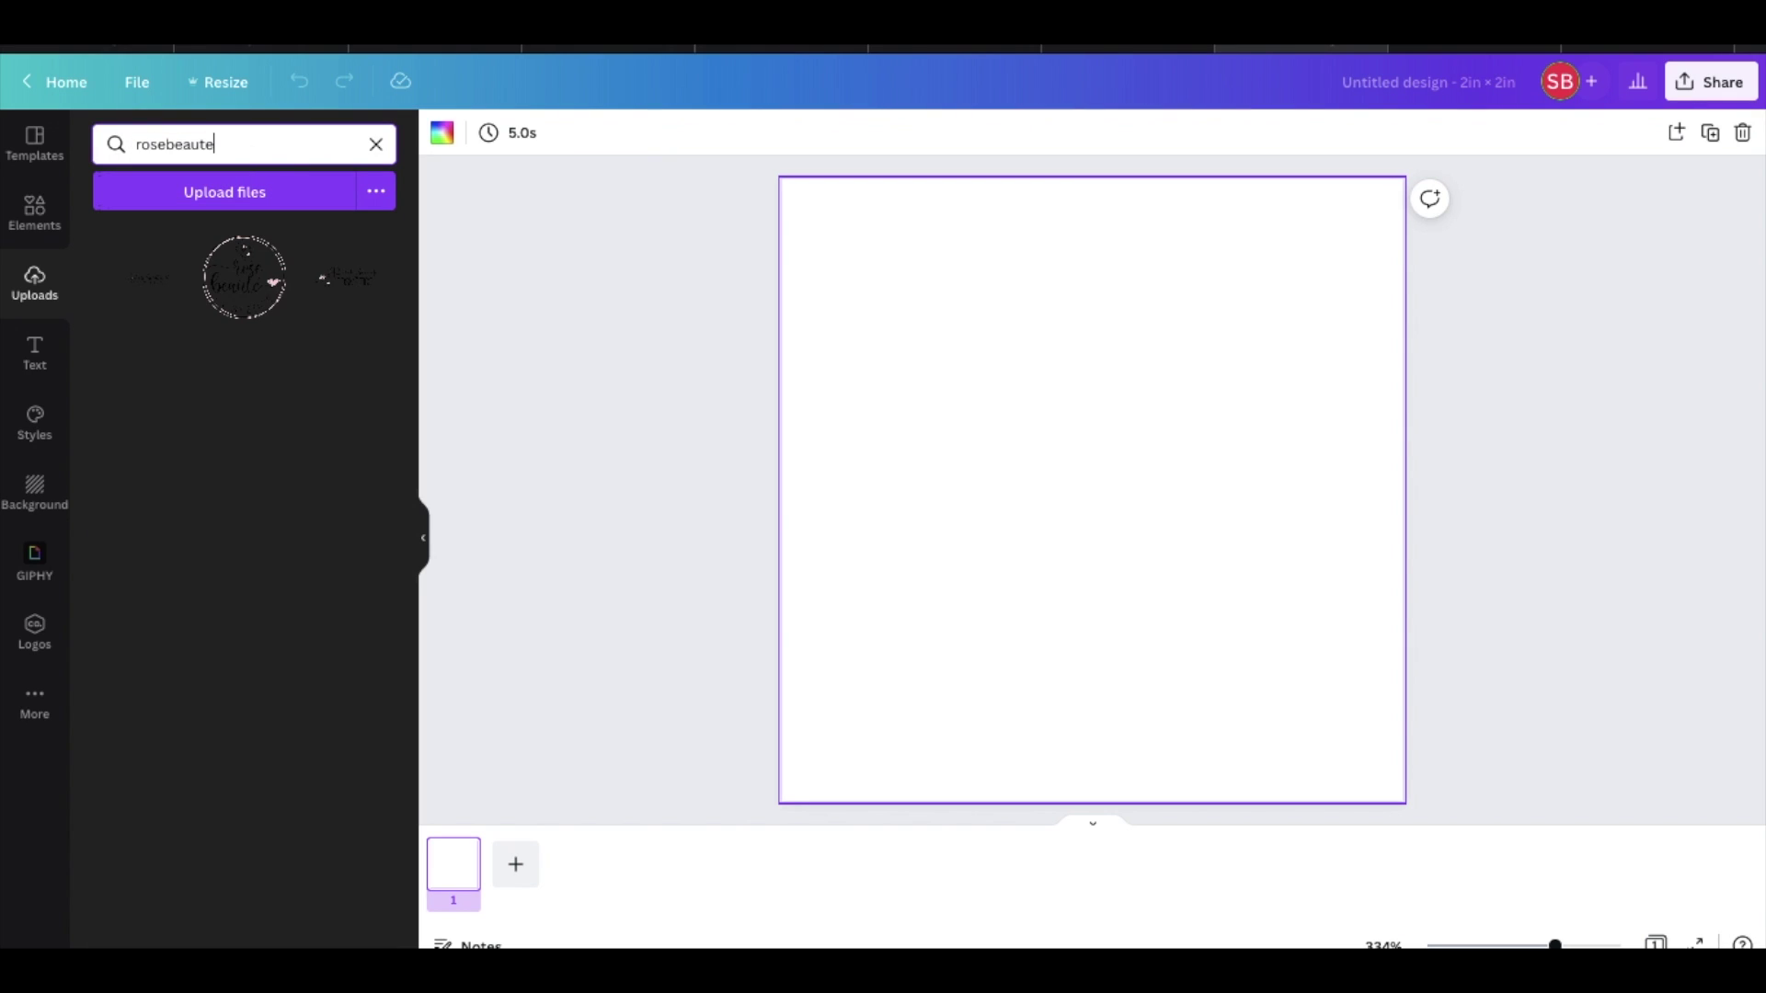
click(269, 299)
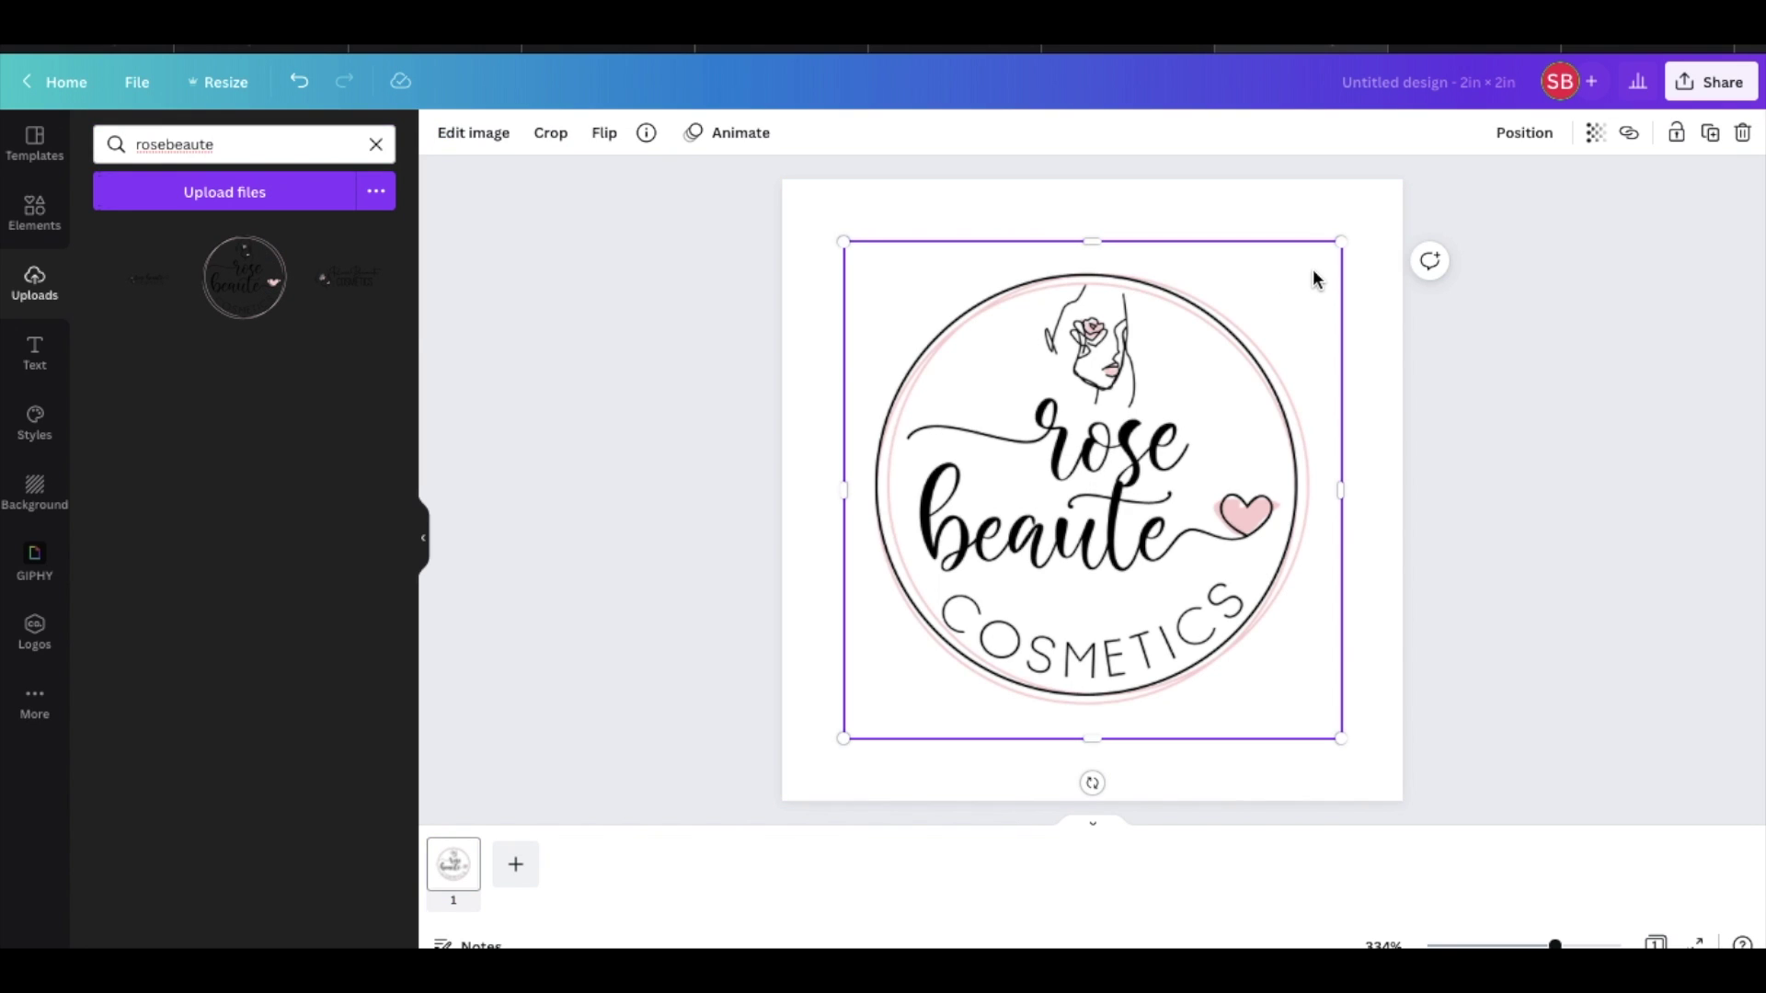
Shrink the round logo to a small badge and place it near the page's upper edge, roughly centred.
drag(1340, 243, 1017, 556)
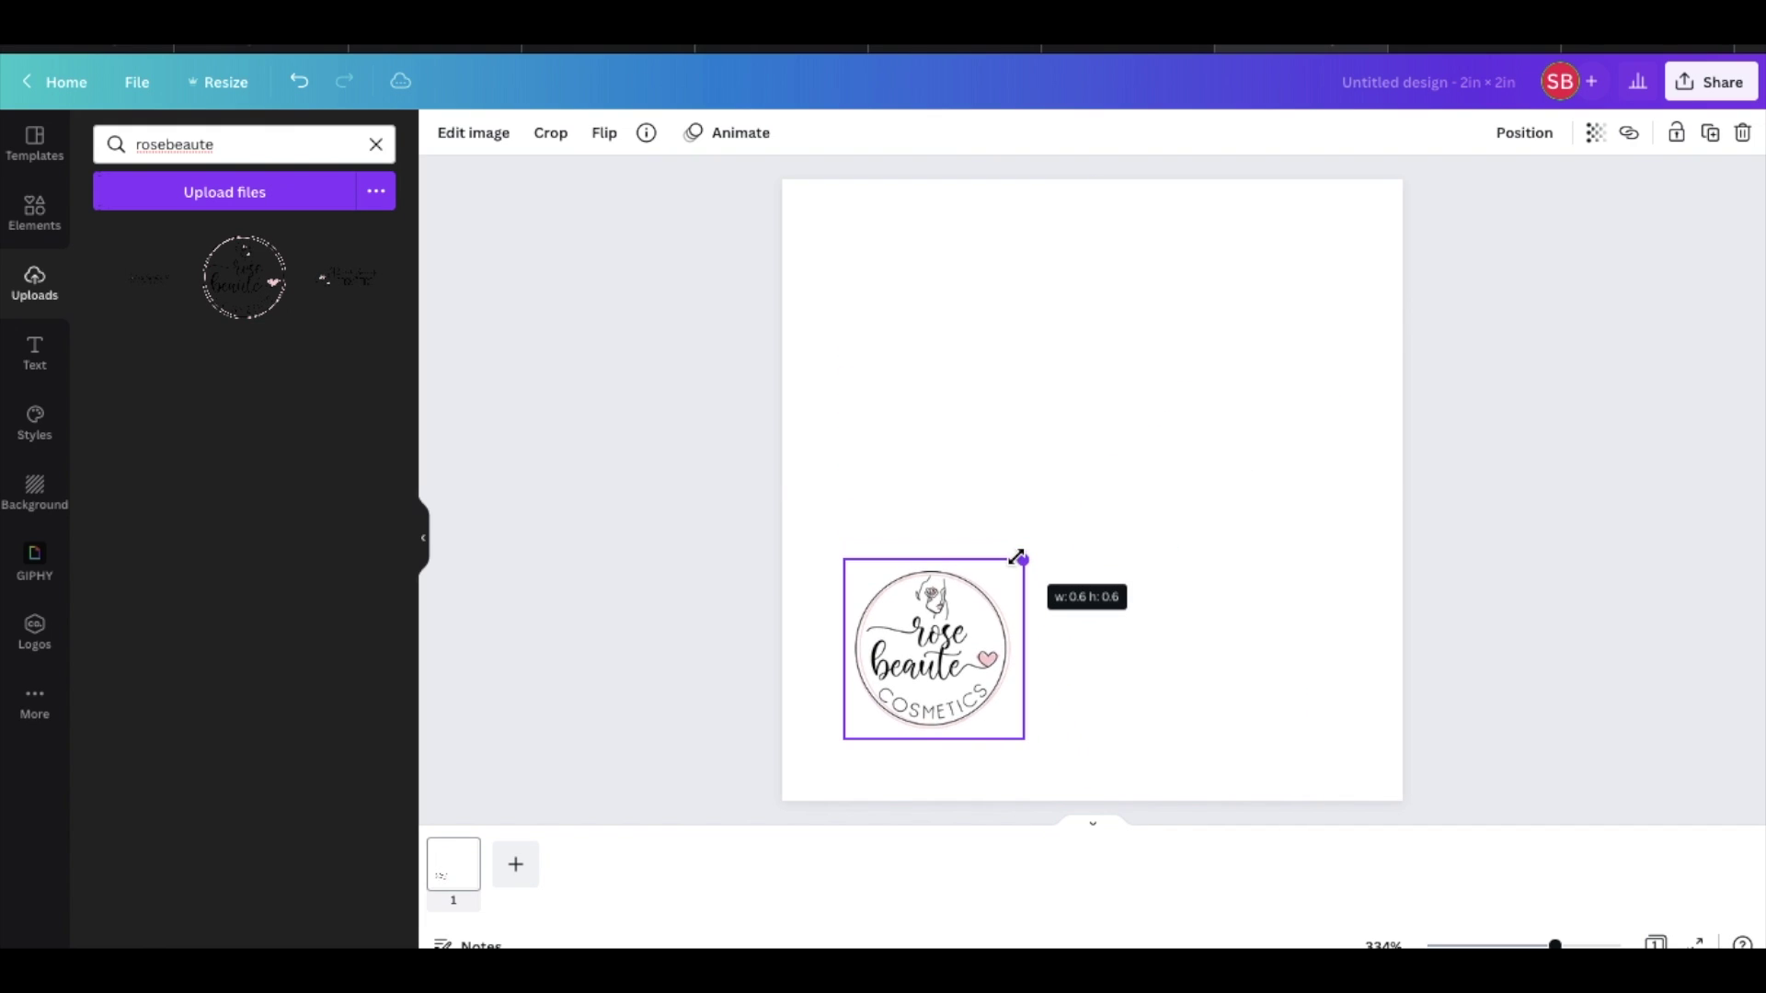
drag(932, 647, 1072, 294)
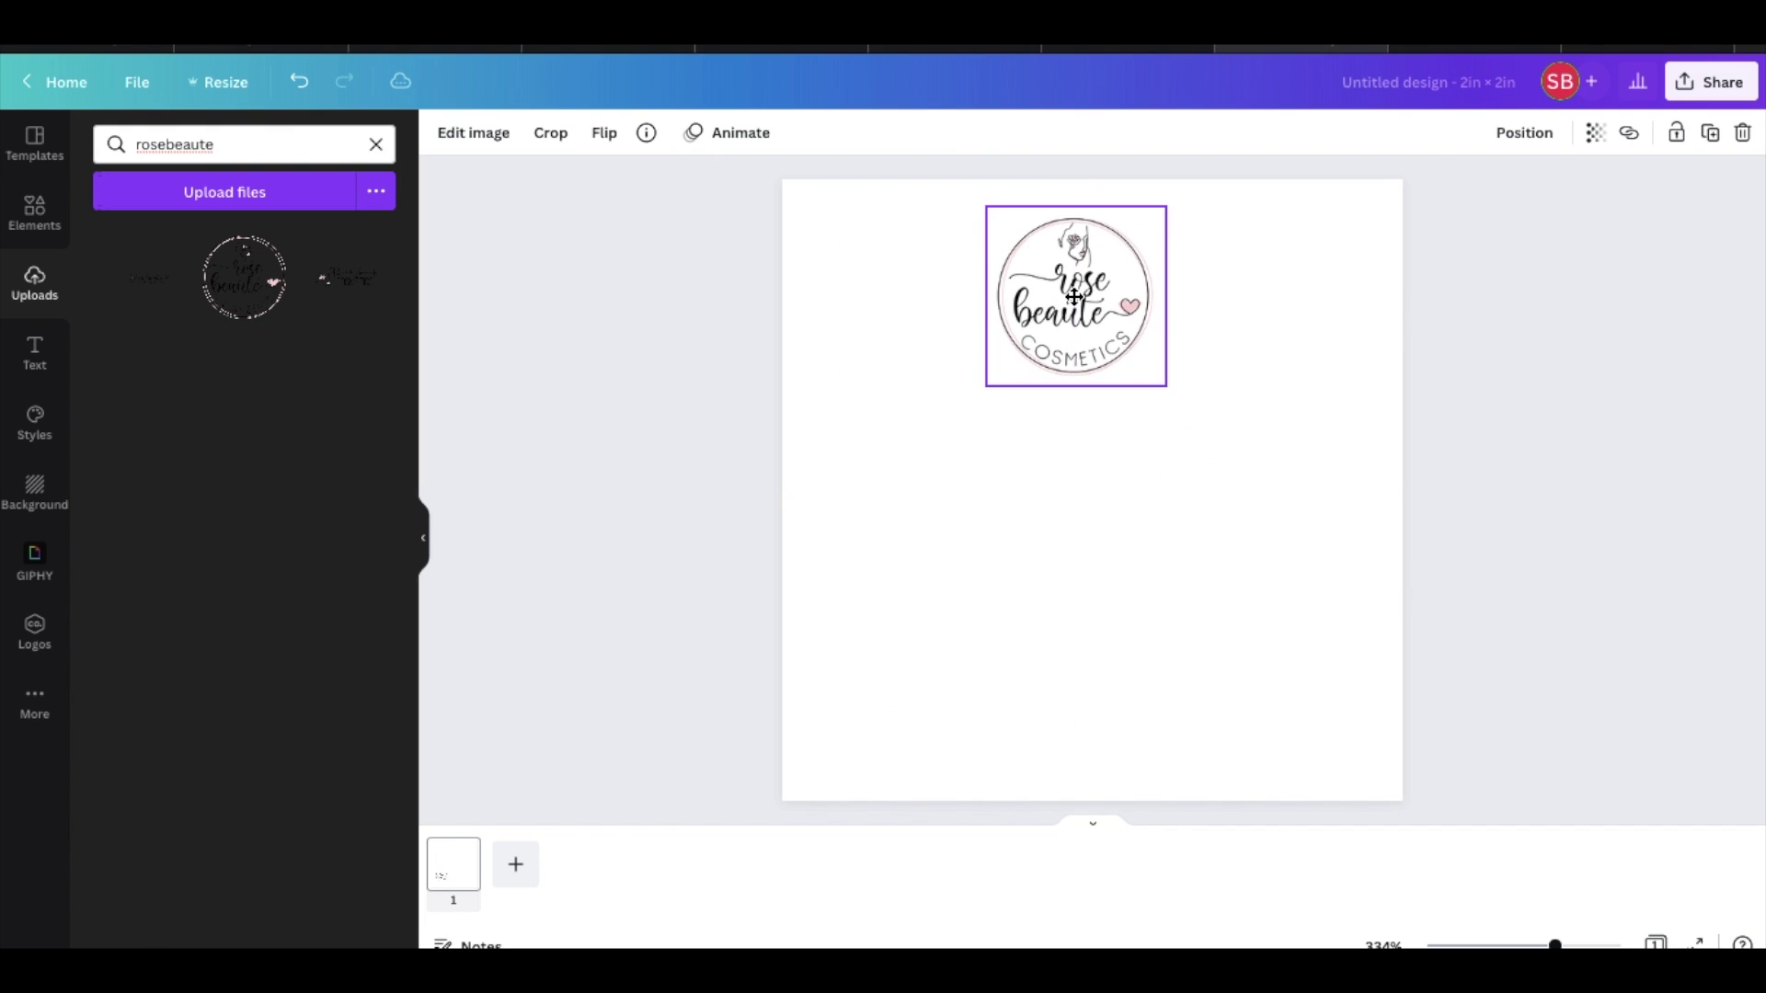
drag(1168, 389, 1116, 335)
drag(1051, 287, 1069, 278)
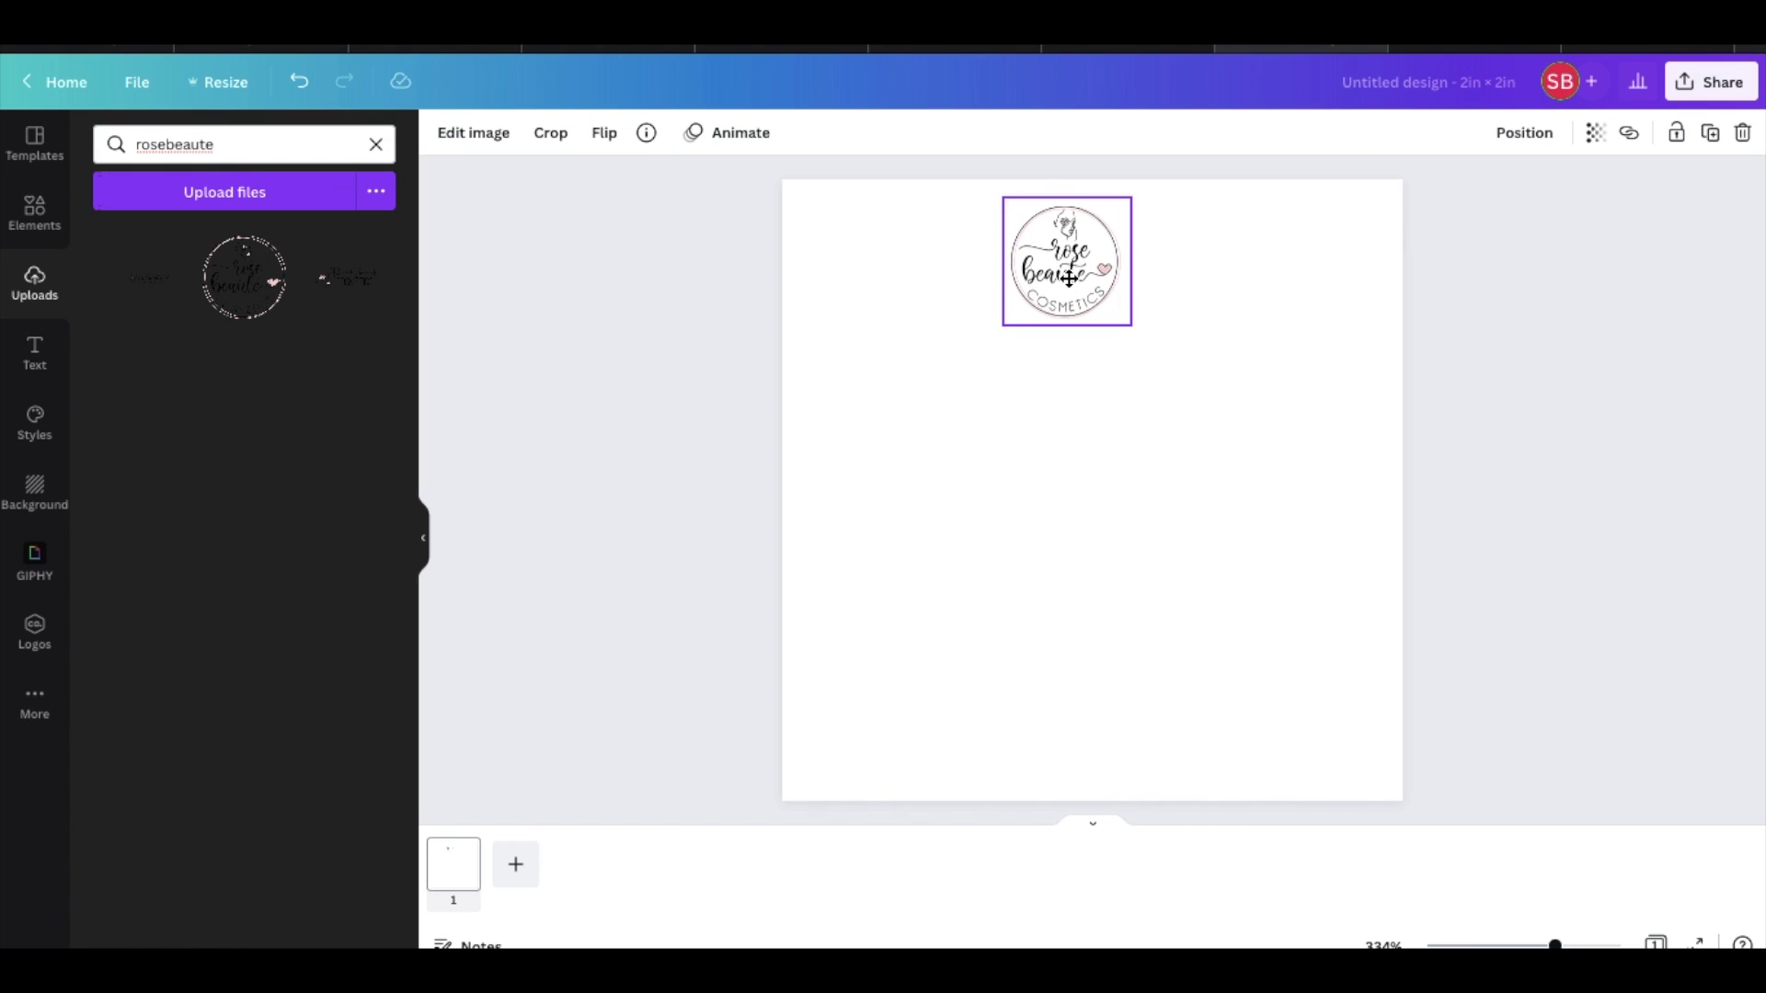
click(1386, 392)
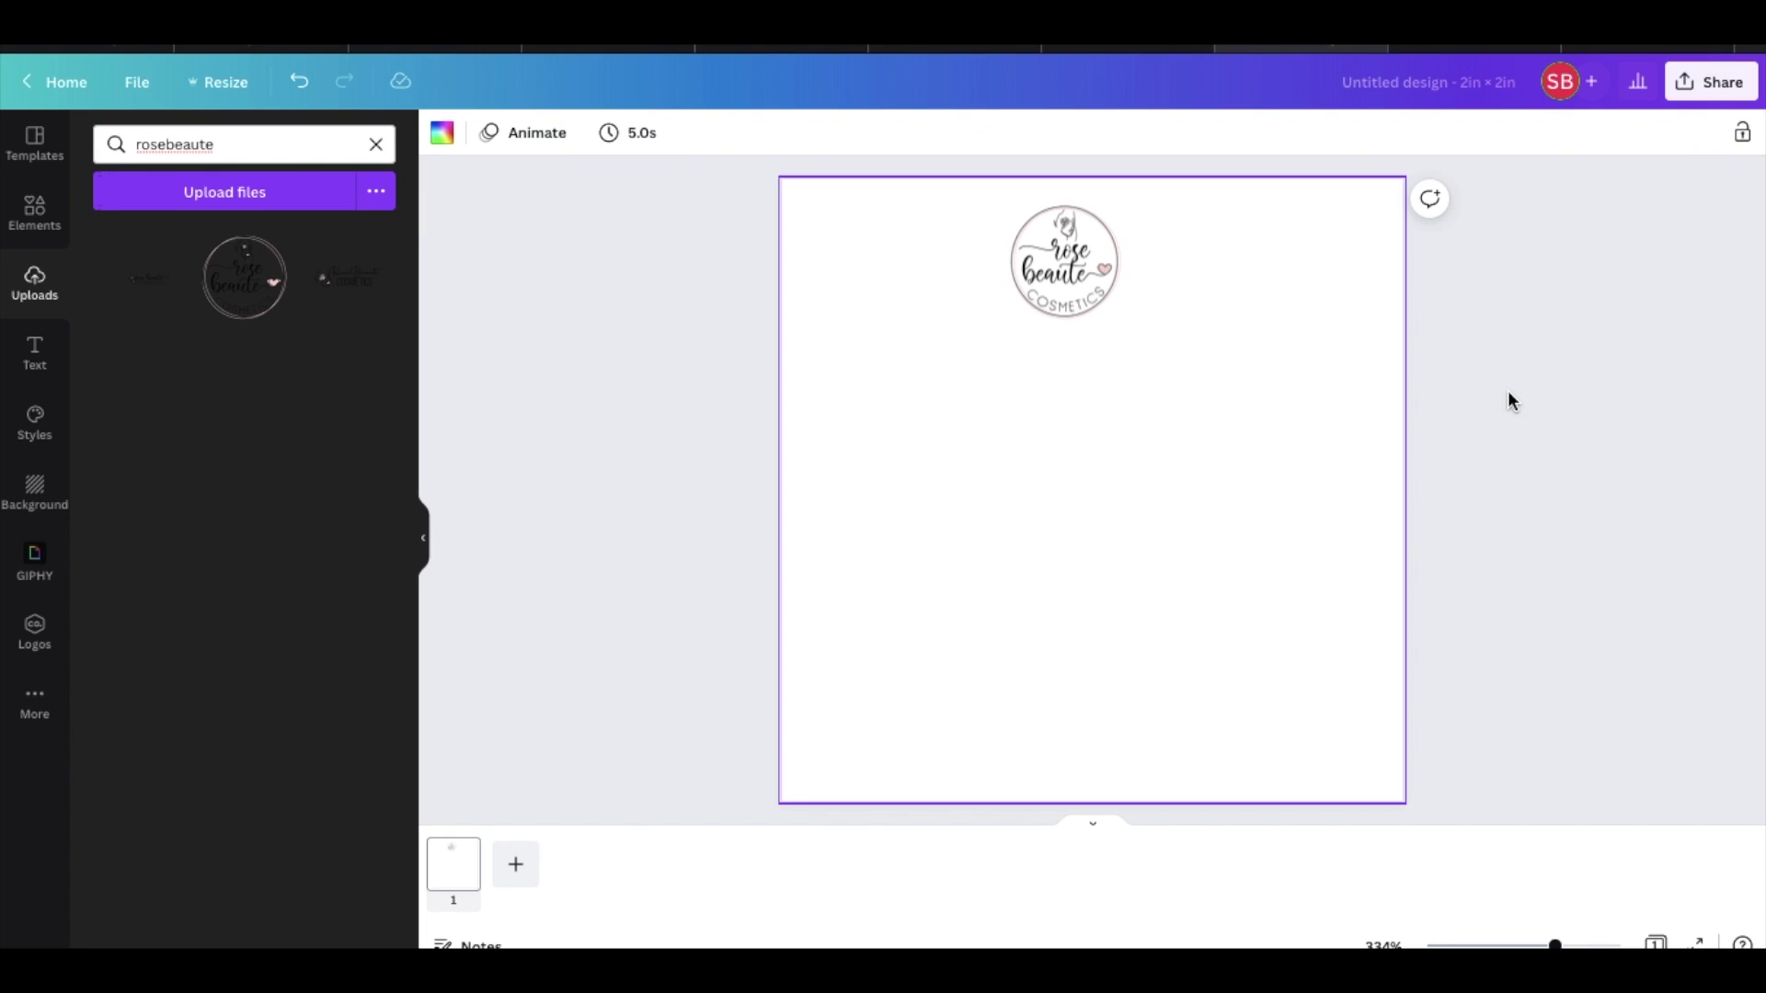
Apply the Moontime font to the heading and replace its text with "Goddess Body".
click(1099, 301)
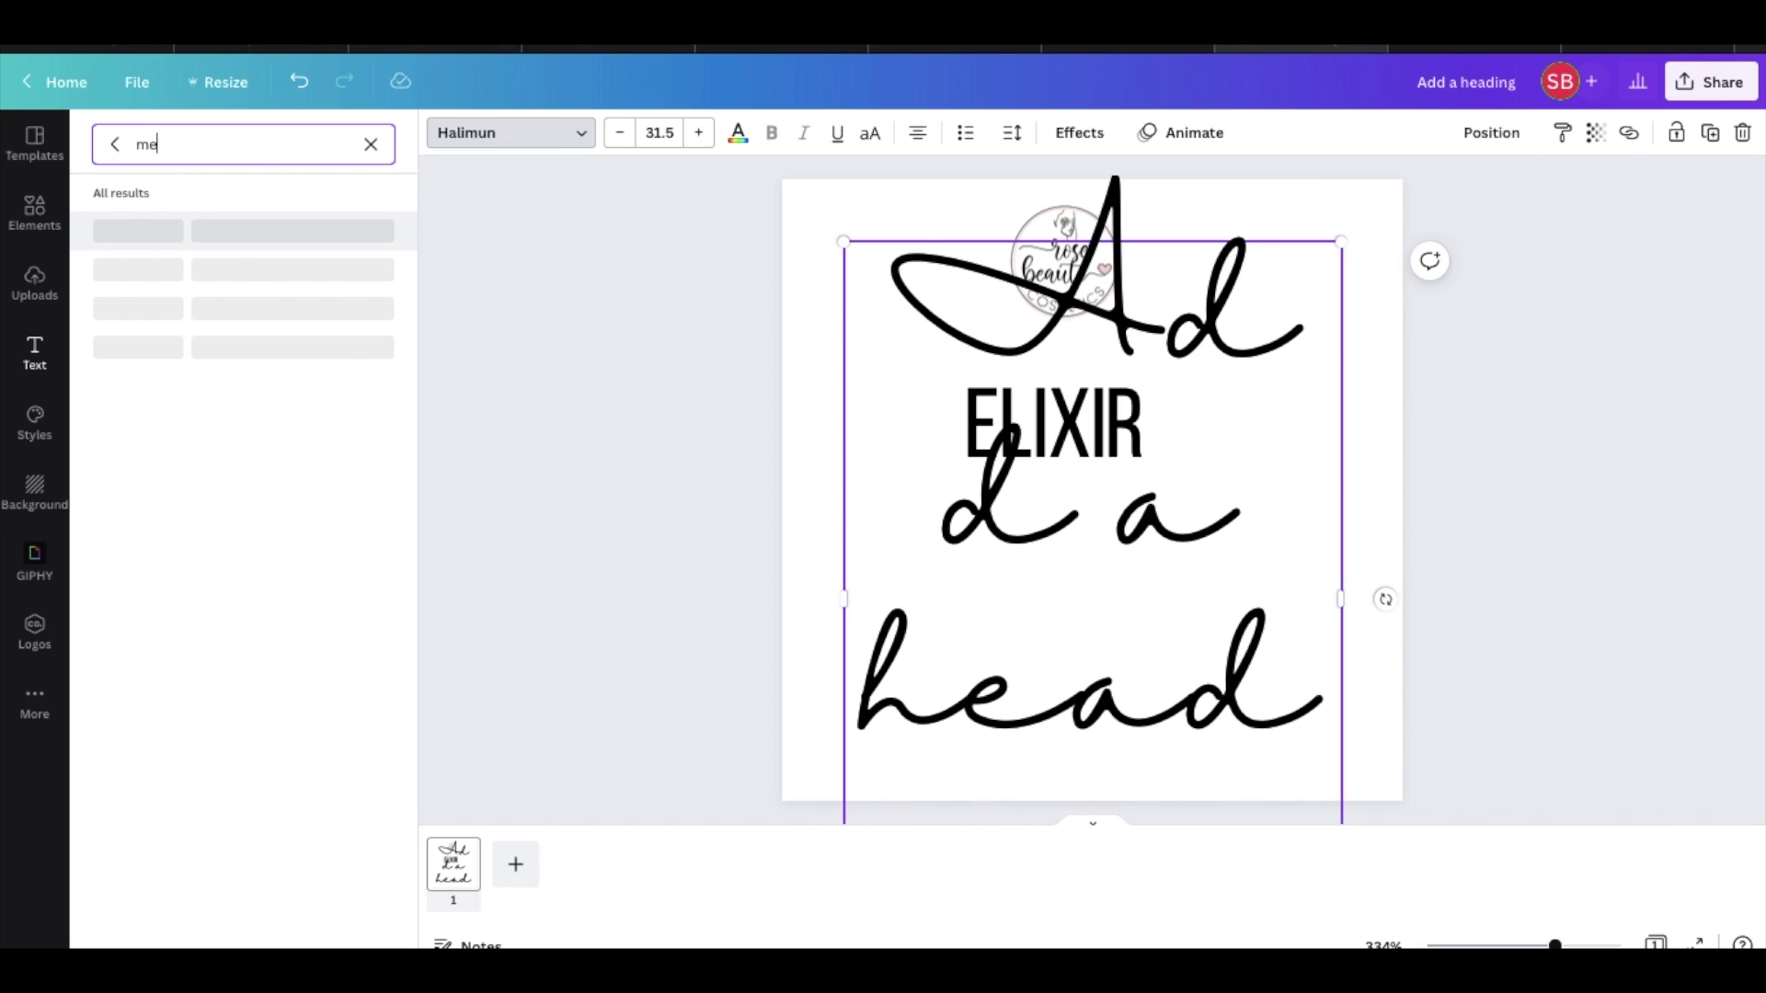
text(on)
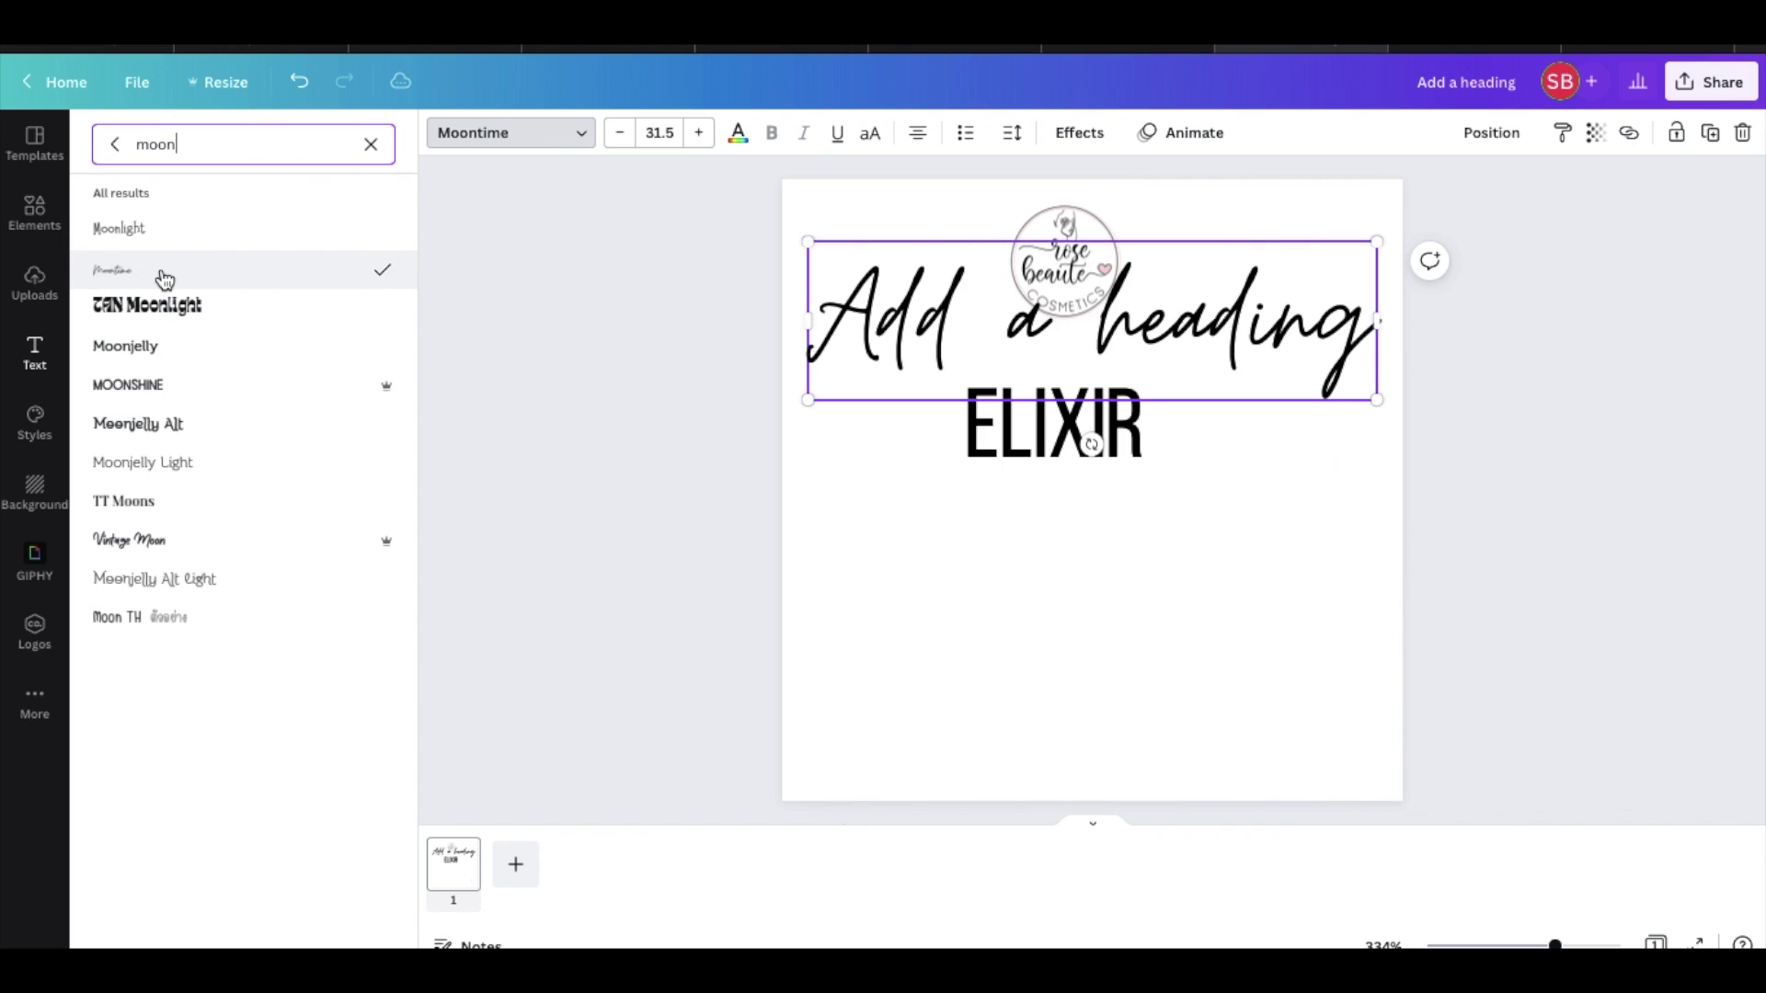
double_click(1115, 316)
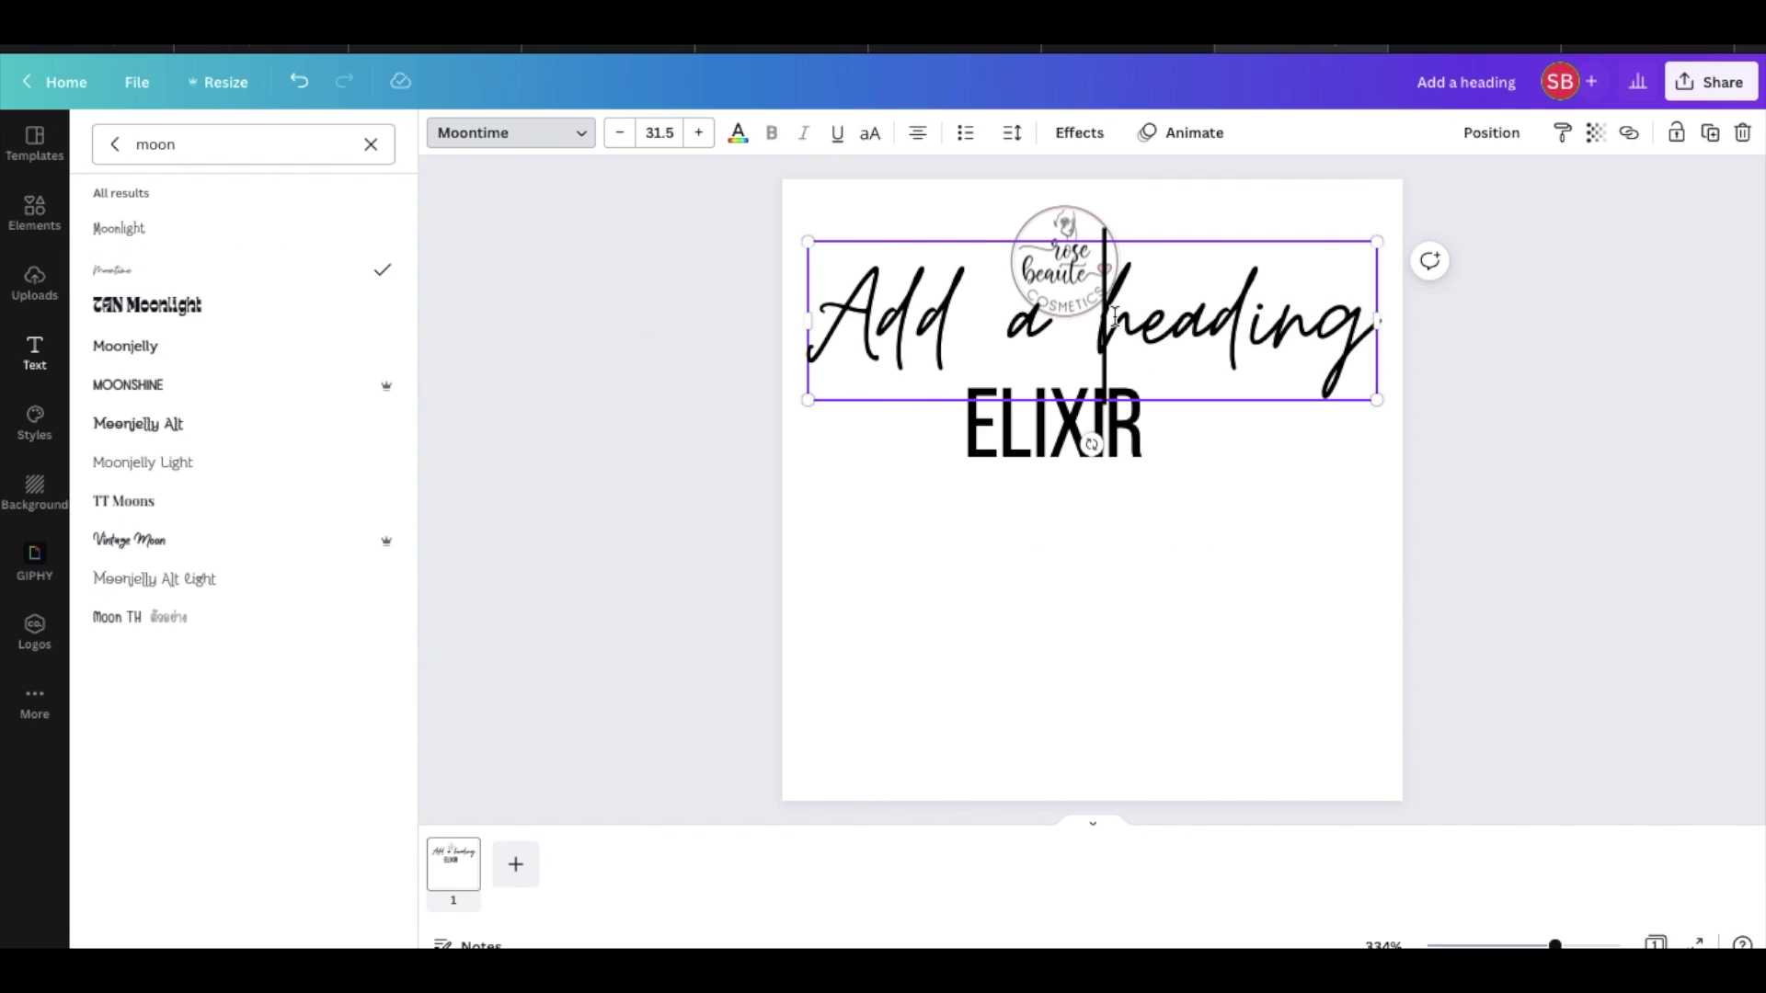
triple_click(1115, 317)
text(Go)
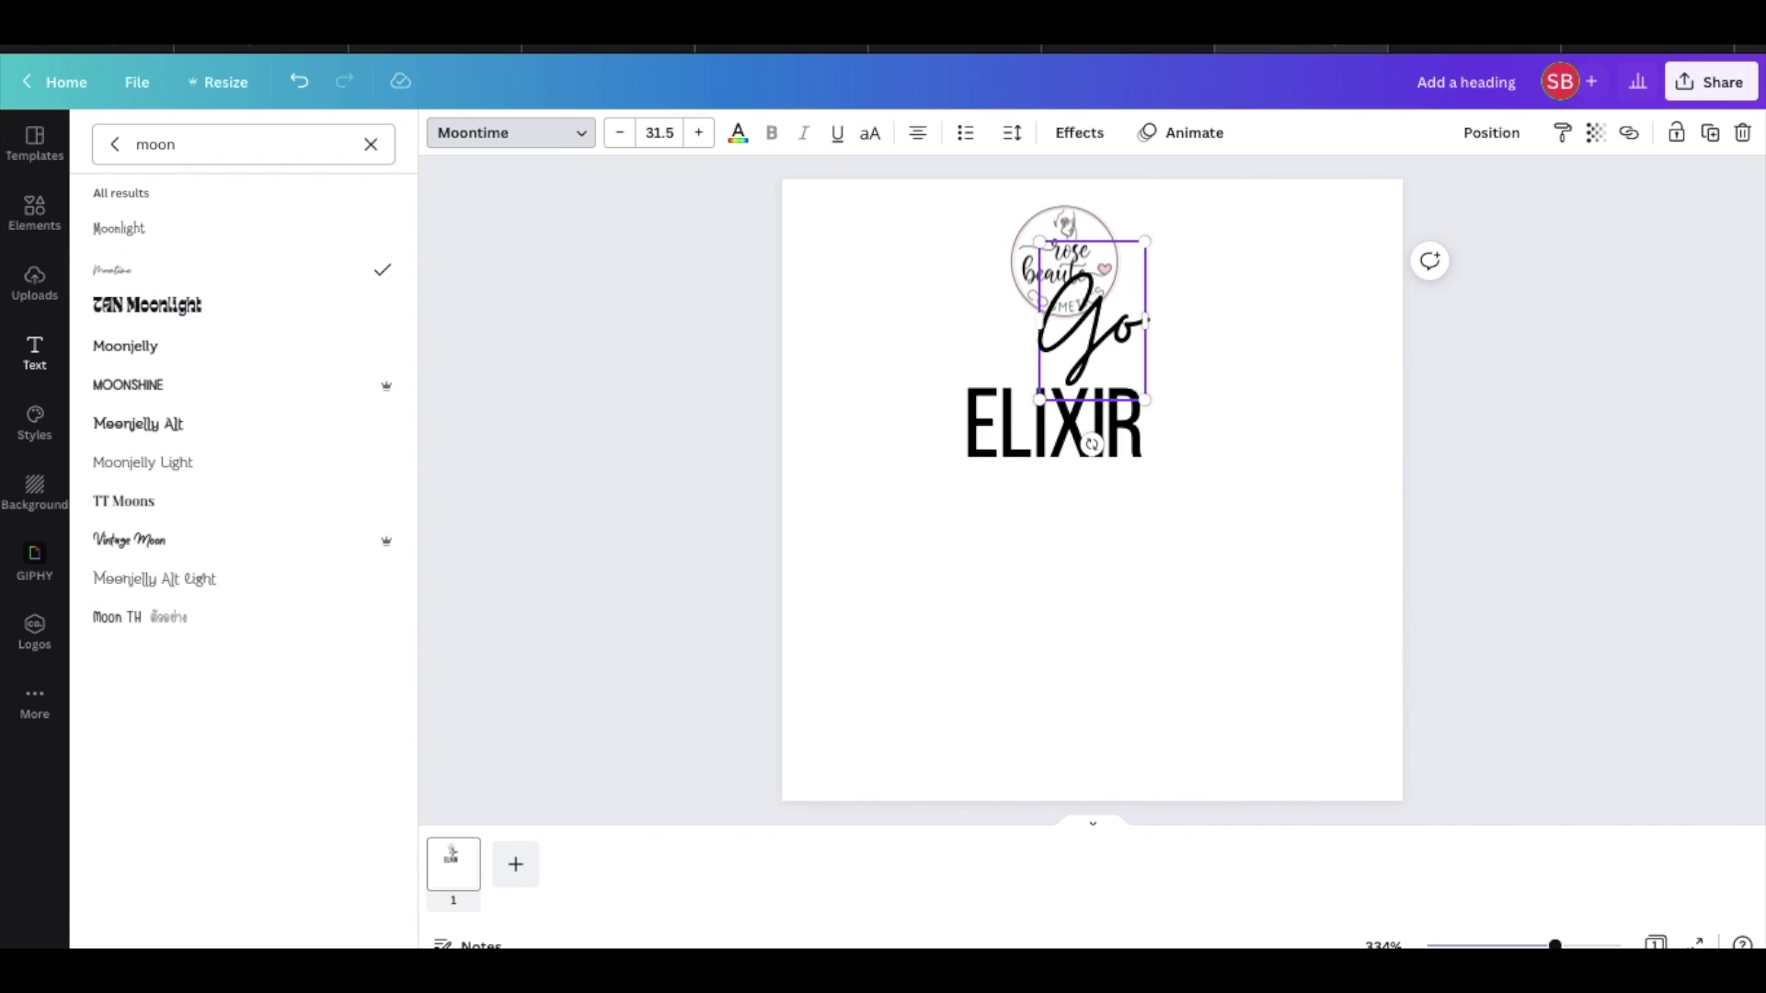
text(ddess Body)
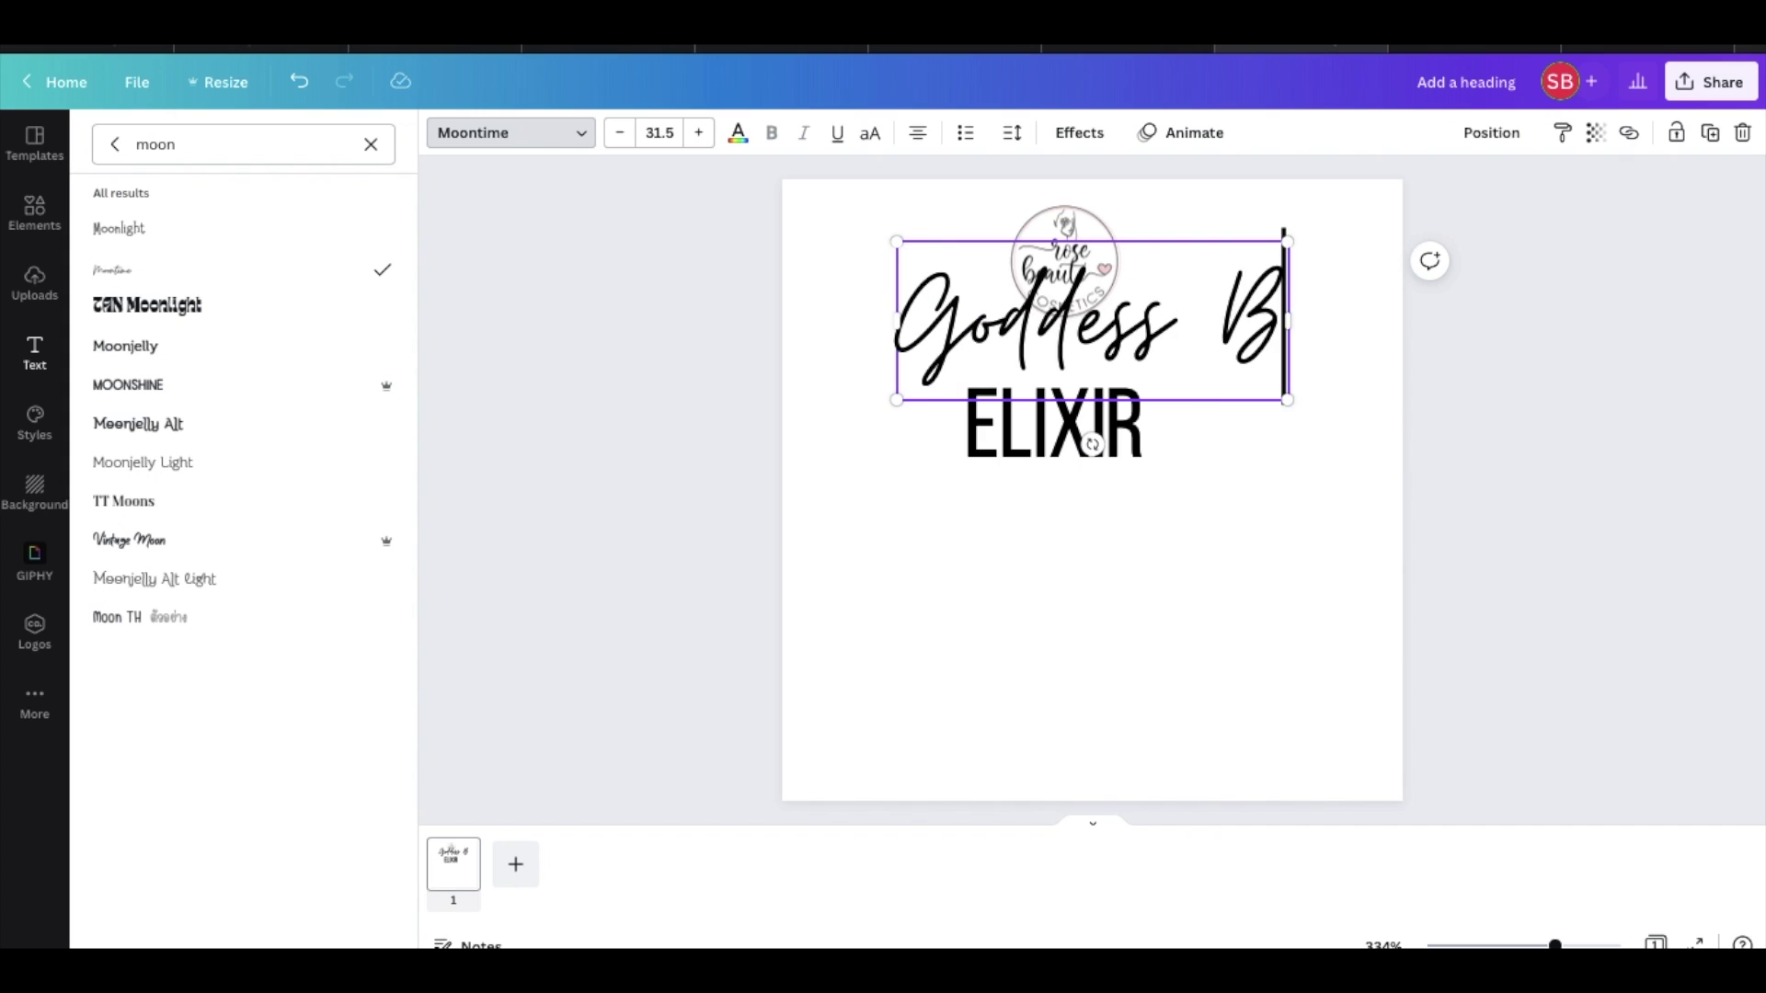
click(1444, 378)
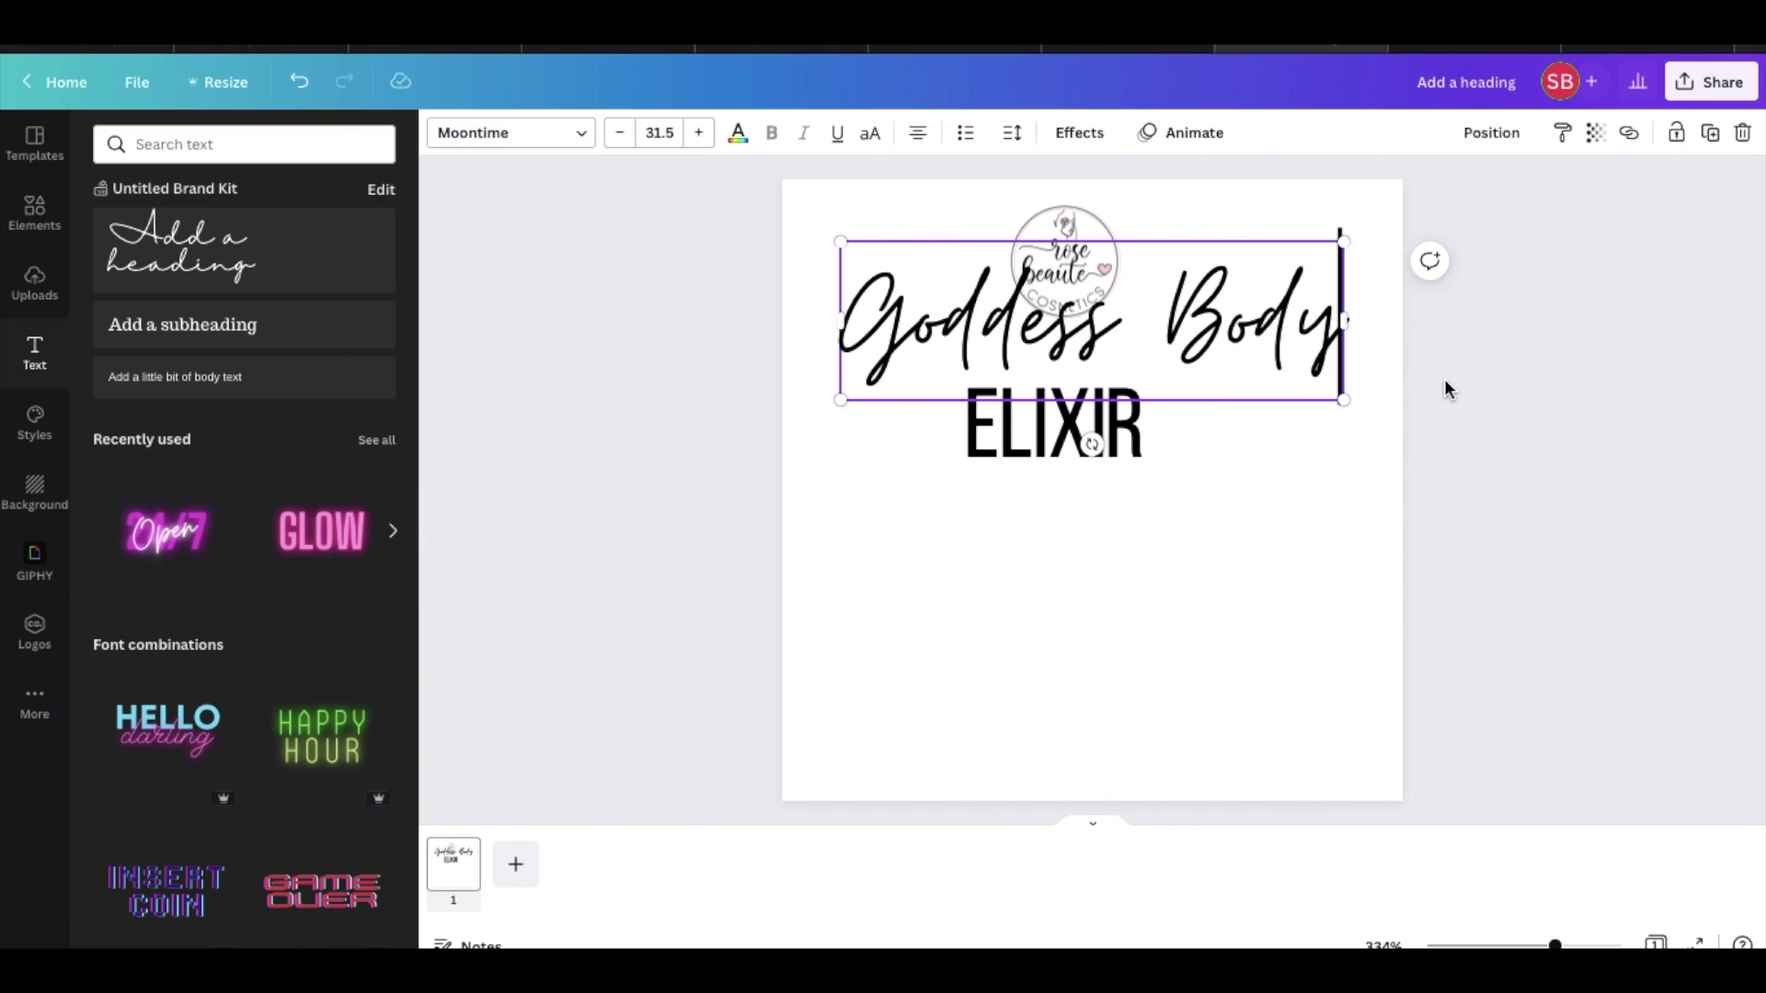
click(1445, 378)
Arrange the logo, the "Goddess Body" heading and the "ELIXIR" text in a centred stack.
drag(1108, 438, 1111, 477)
drag(1231, 342, 1232, 383)
click(1126, 478)
drag(1127, 479, 1162, 482)
drag(1214, 412, 1214, 418)
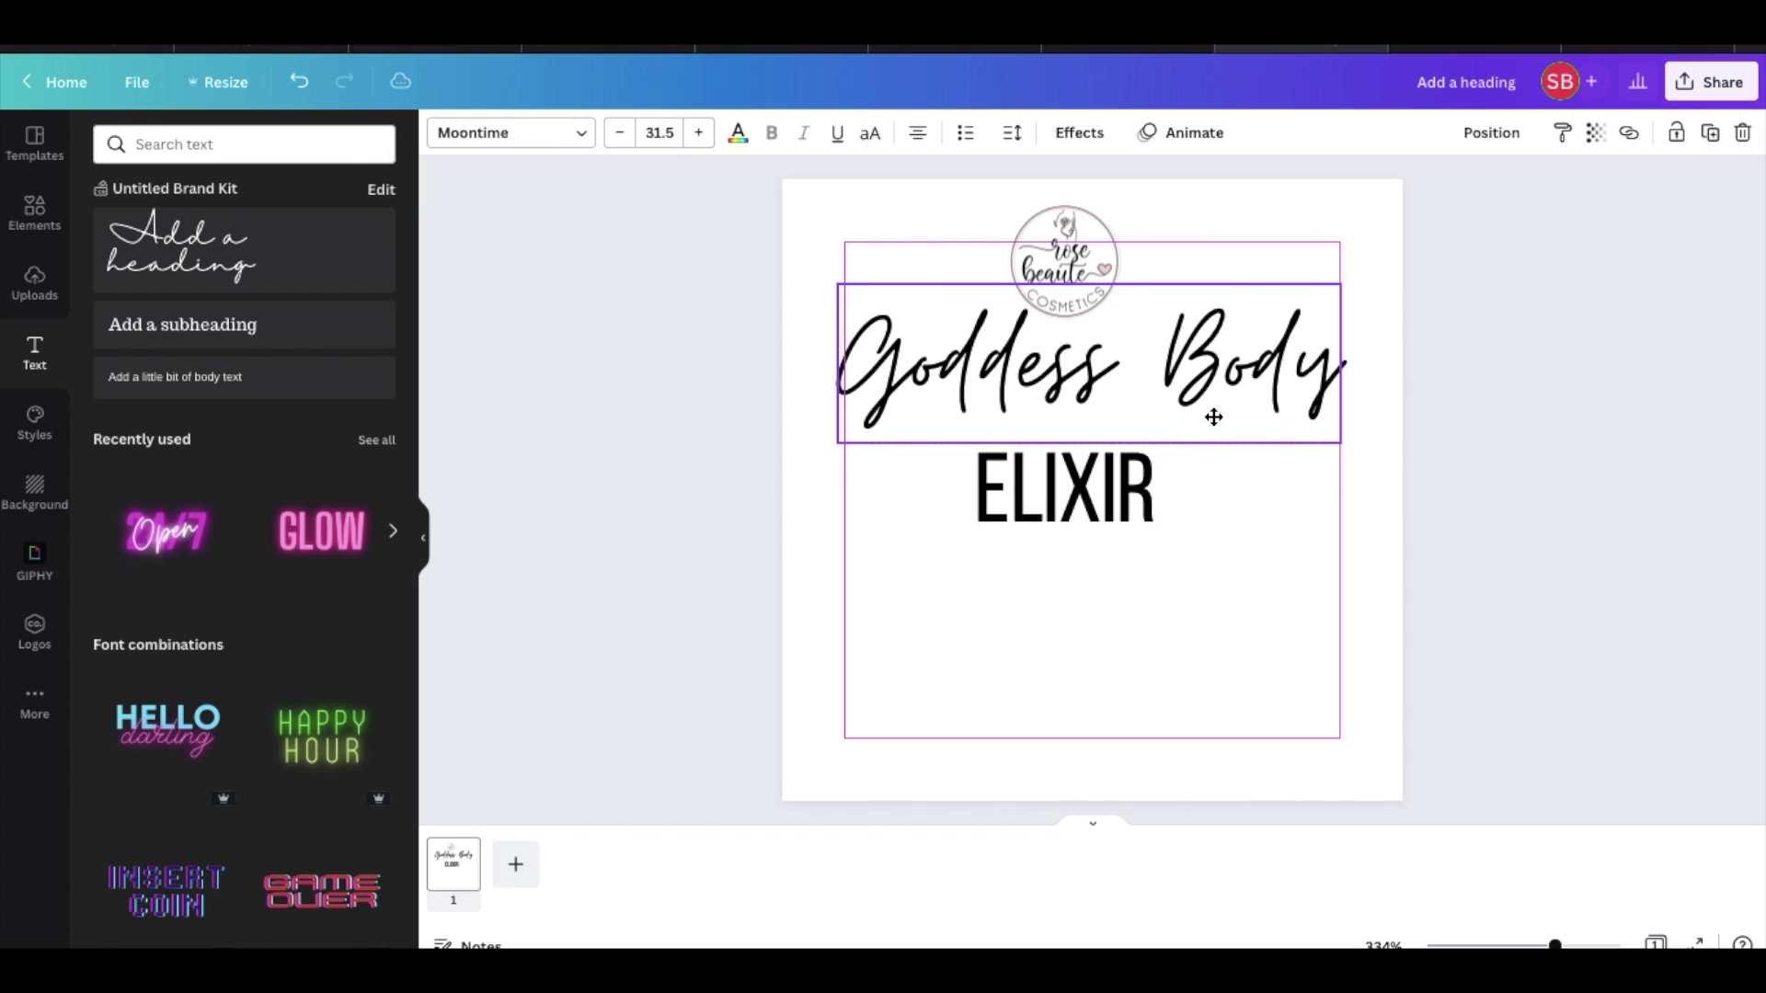
drag(1090, 238, 1115, 243)
click(1228, 267)
click(1064, 488)
drag(1065, 488, 1100, 469)
click(1232, 389)
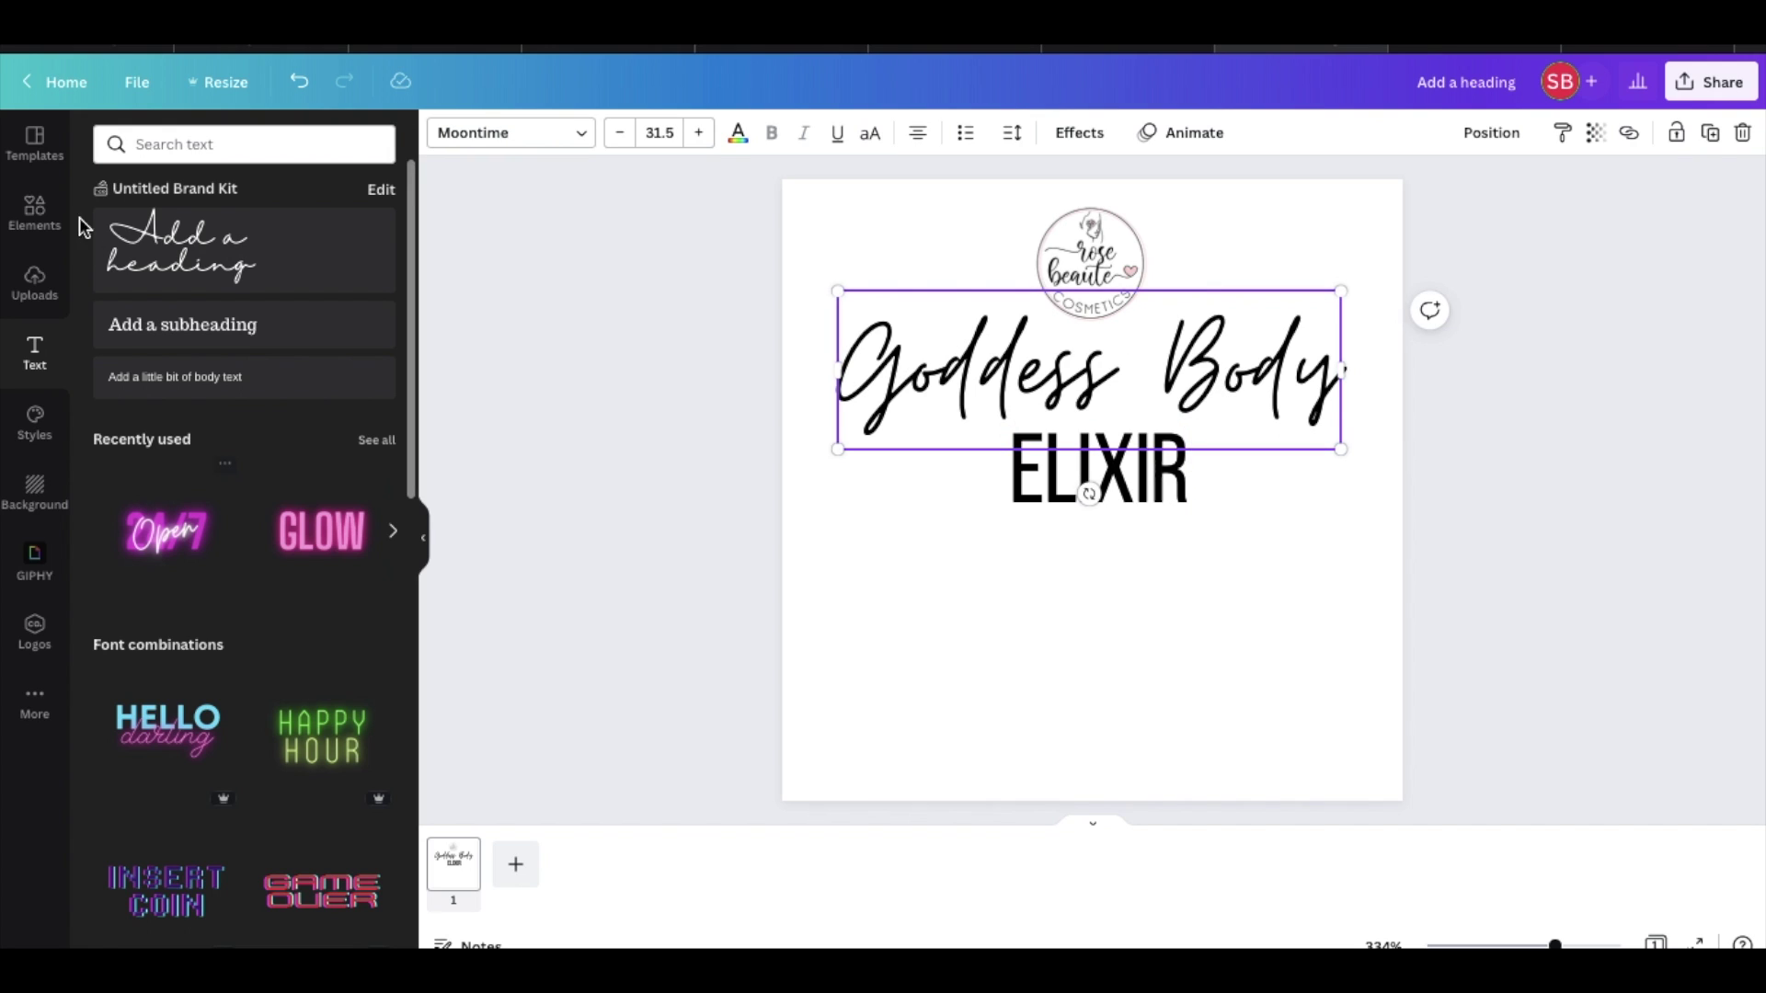
Try the black lotus ornament from the recently used elements directly beneath "ELIXIR".
click(34, 211)
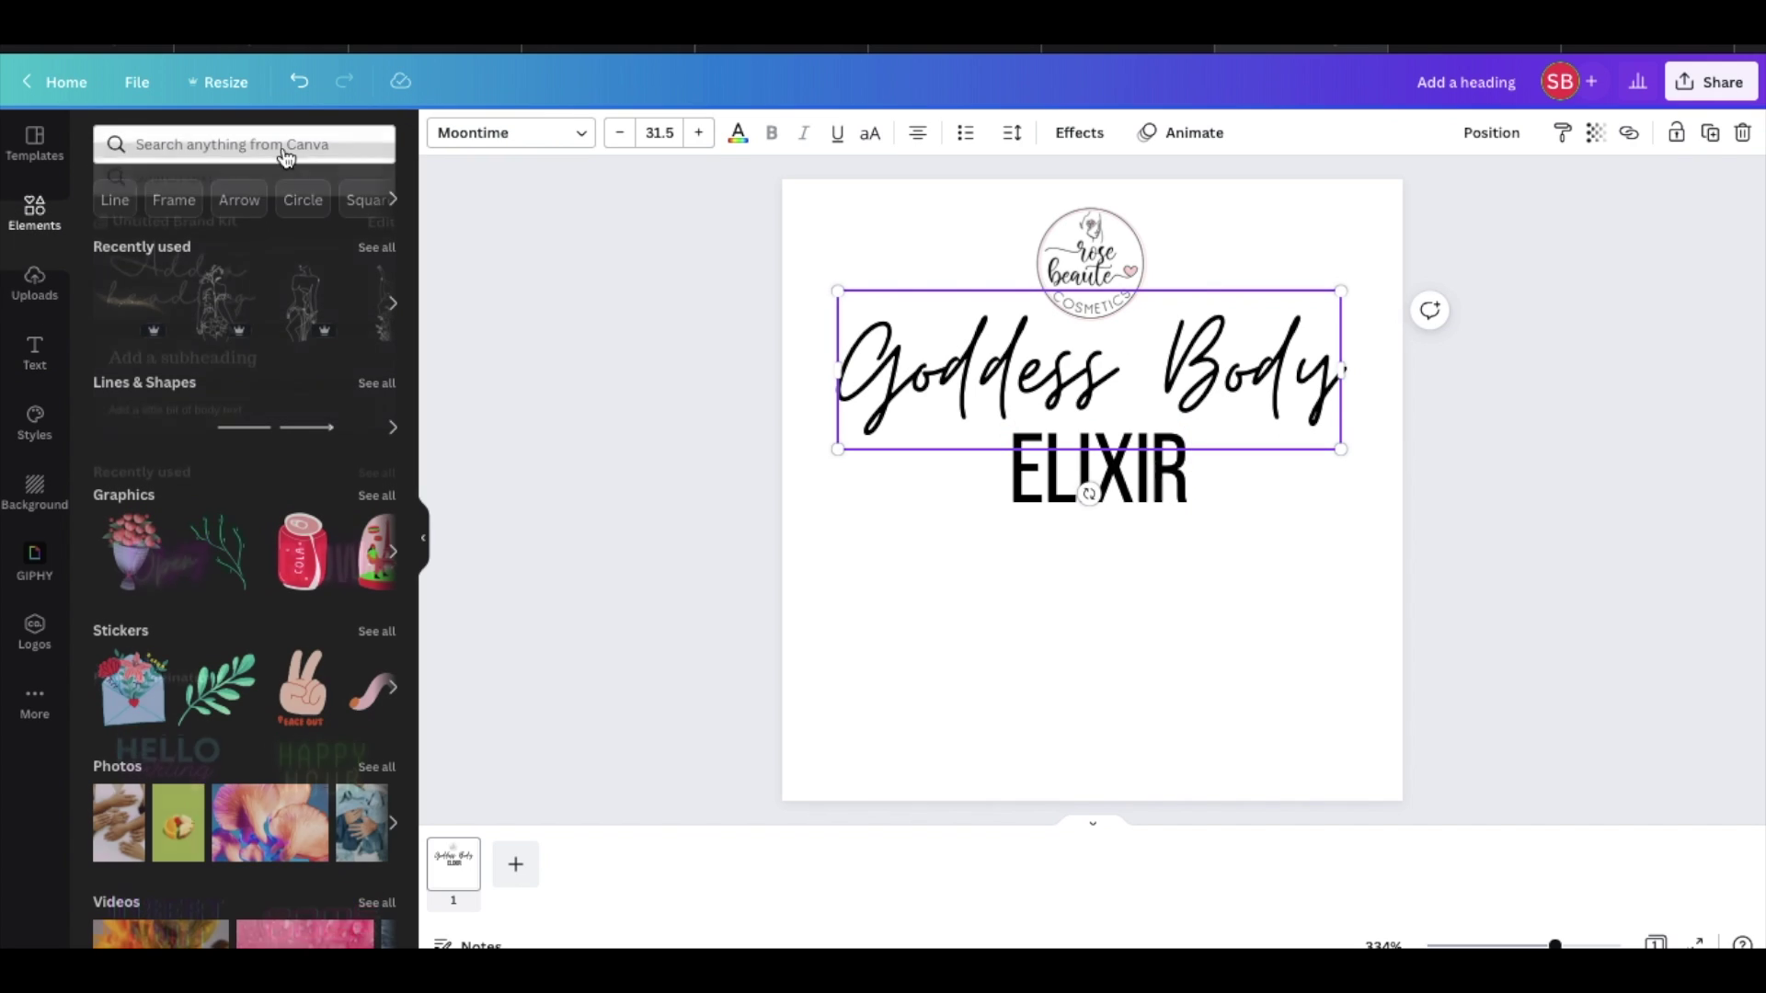
click(371, 253)
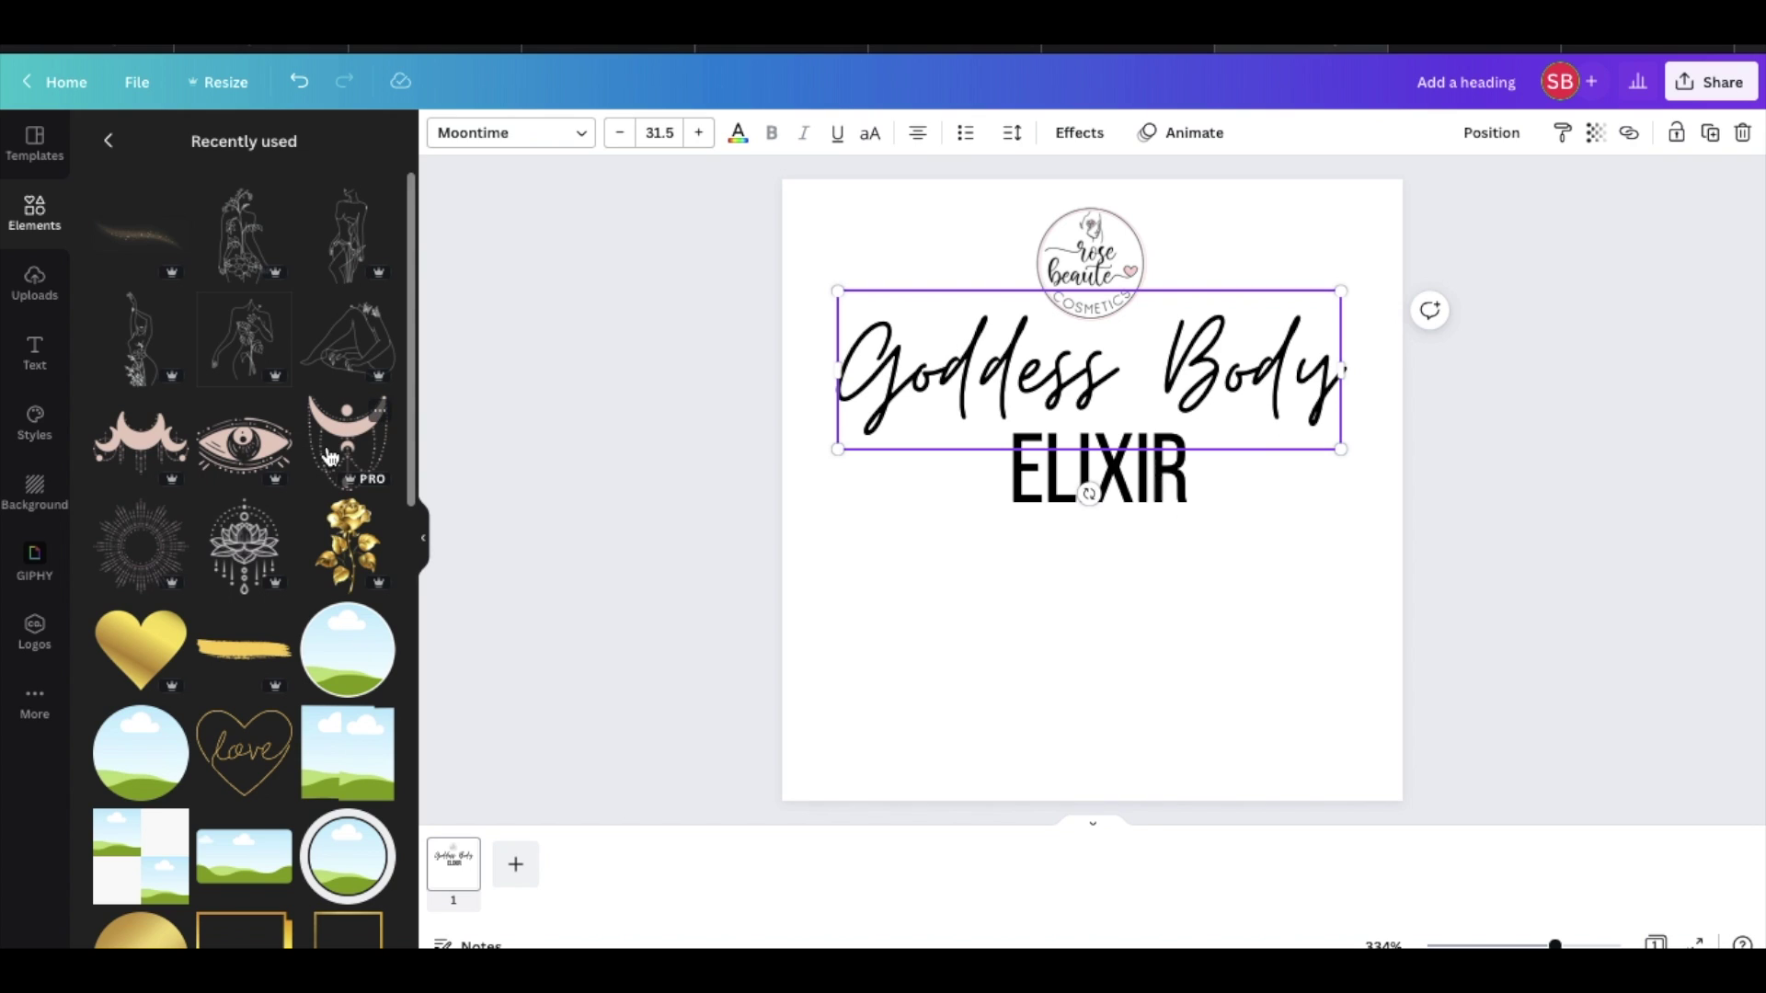
click(240, 534)
drag(1097, 556, 1177, 640)
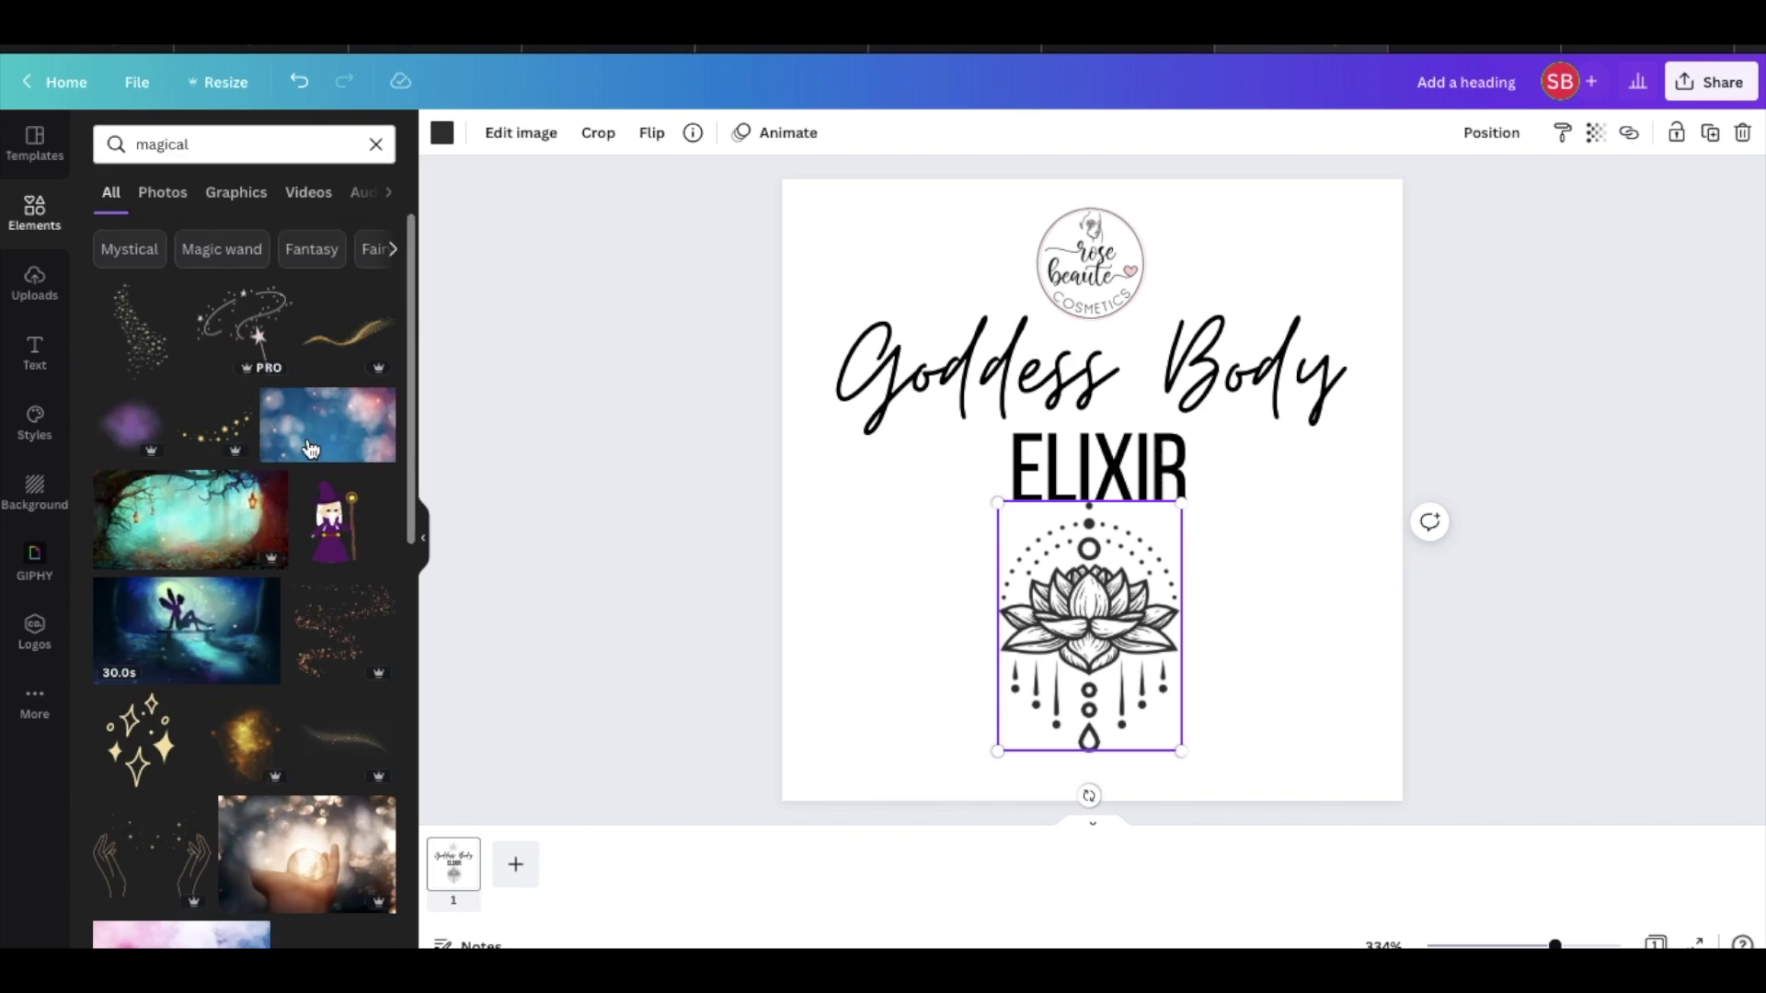
Add the gold lotus with moons from the "magical" elements below "ELIXIR" and delete the black lotus ornament.
scroll(256, 338, down, 15)
scroll(265, 688, down, 3)
click(149, 568)
drag(1045, 673, 973, 709)
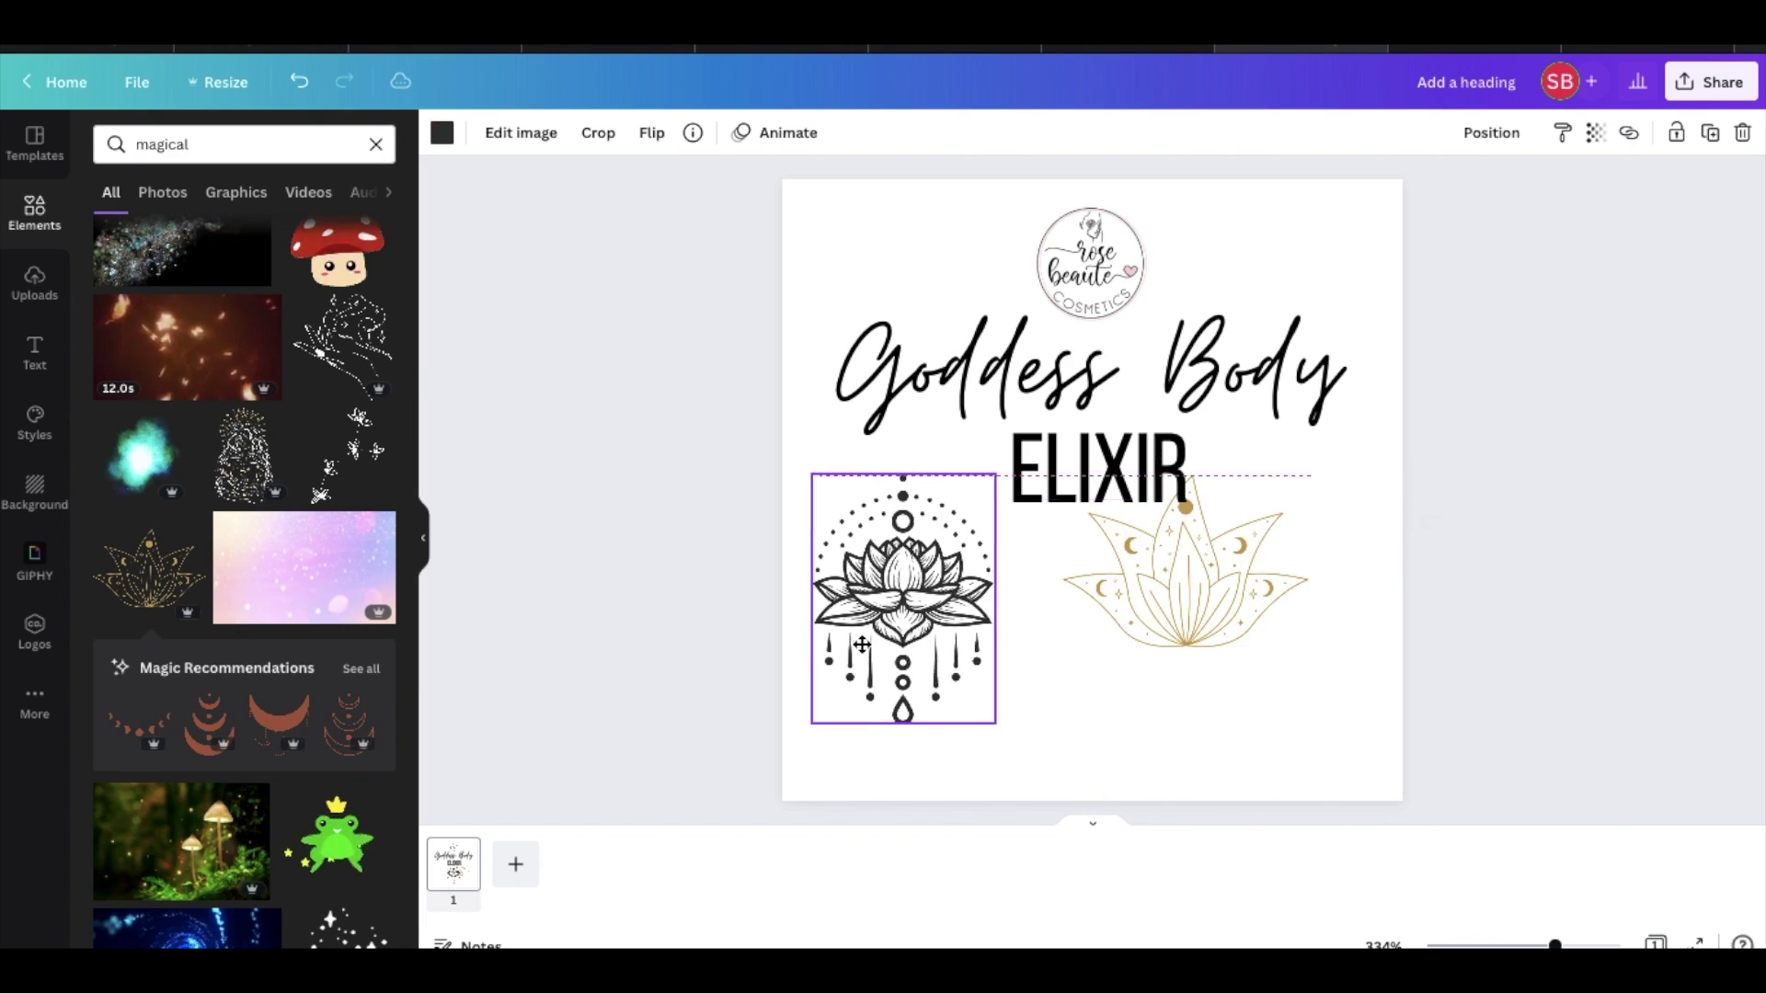
drag(1196, 675, 1171, 706)
drag(887, 643, 867, 683)
key(Delete)
drag(1107, 661, 1084, 678)
Search the elements for "sacred" and browse the graphics.
triple_click(244, 144)
text(sacred)
key(Return)
scroll(233, 335, down, 10)
Search the elements for "goddess" and try the graphic of a woman sitting on a crescent moon.
triple_click(243, 145)
text(godd)
click(166, 232)
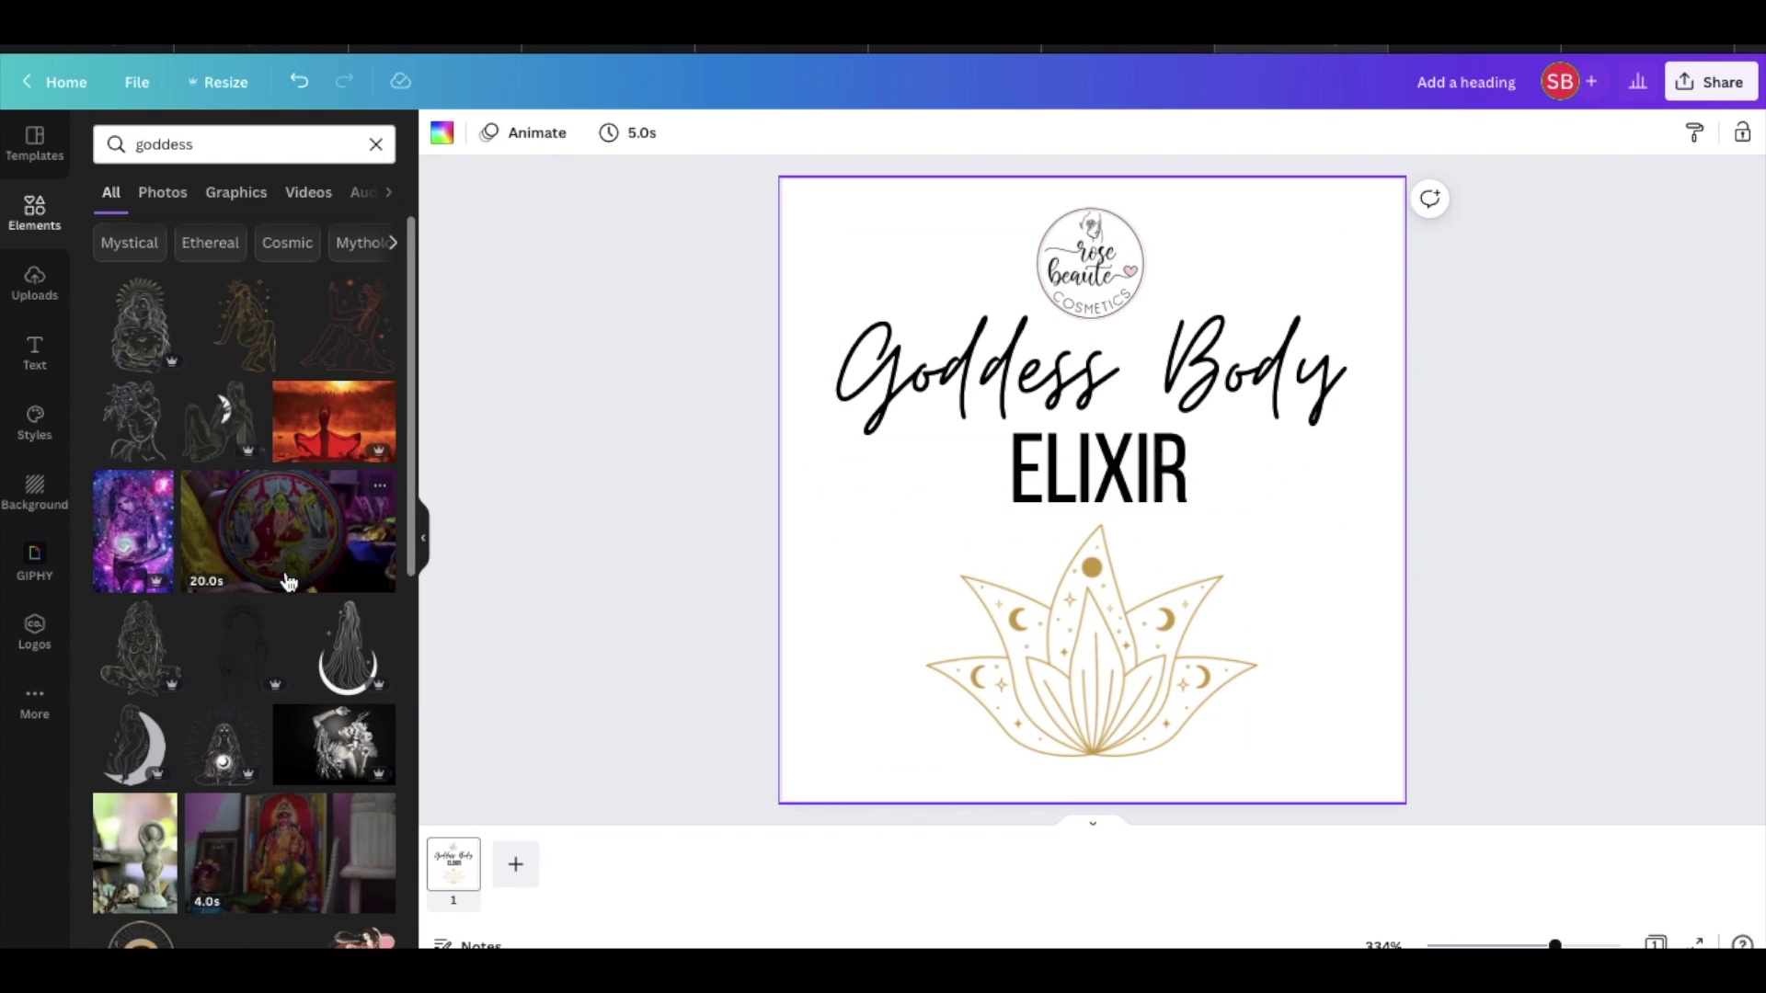
scroll(288, 582, down, 5)
click(323, 692)
key(Delete)
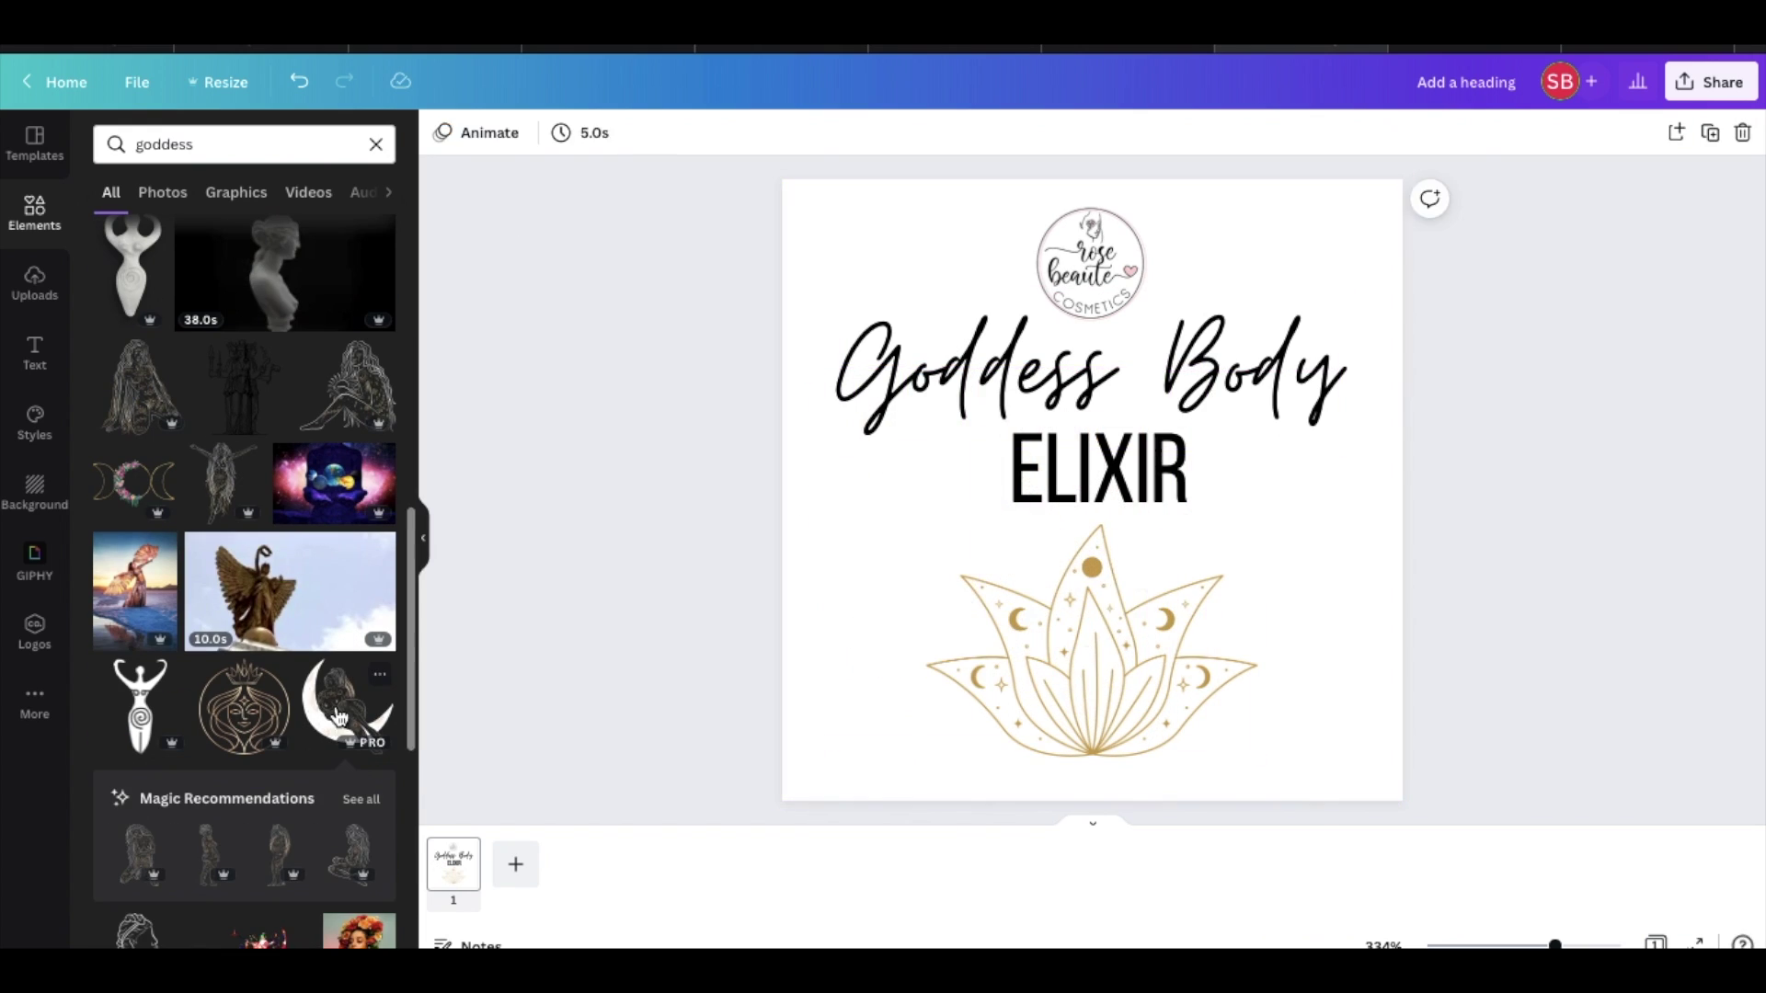
Move the "ELIXIR" text beneath "Body" and remove the trial goddess graphic recoloured in gold.
click(217, 233)
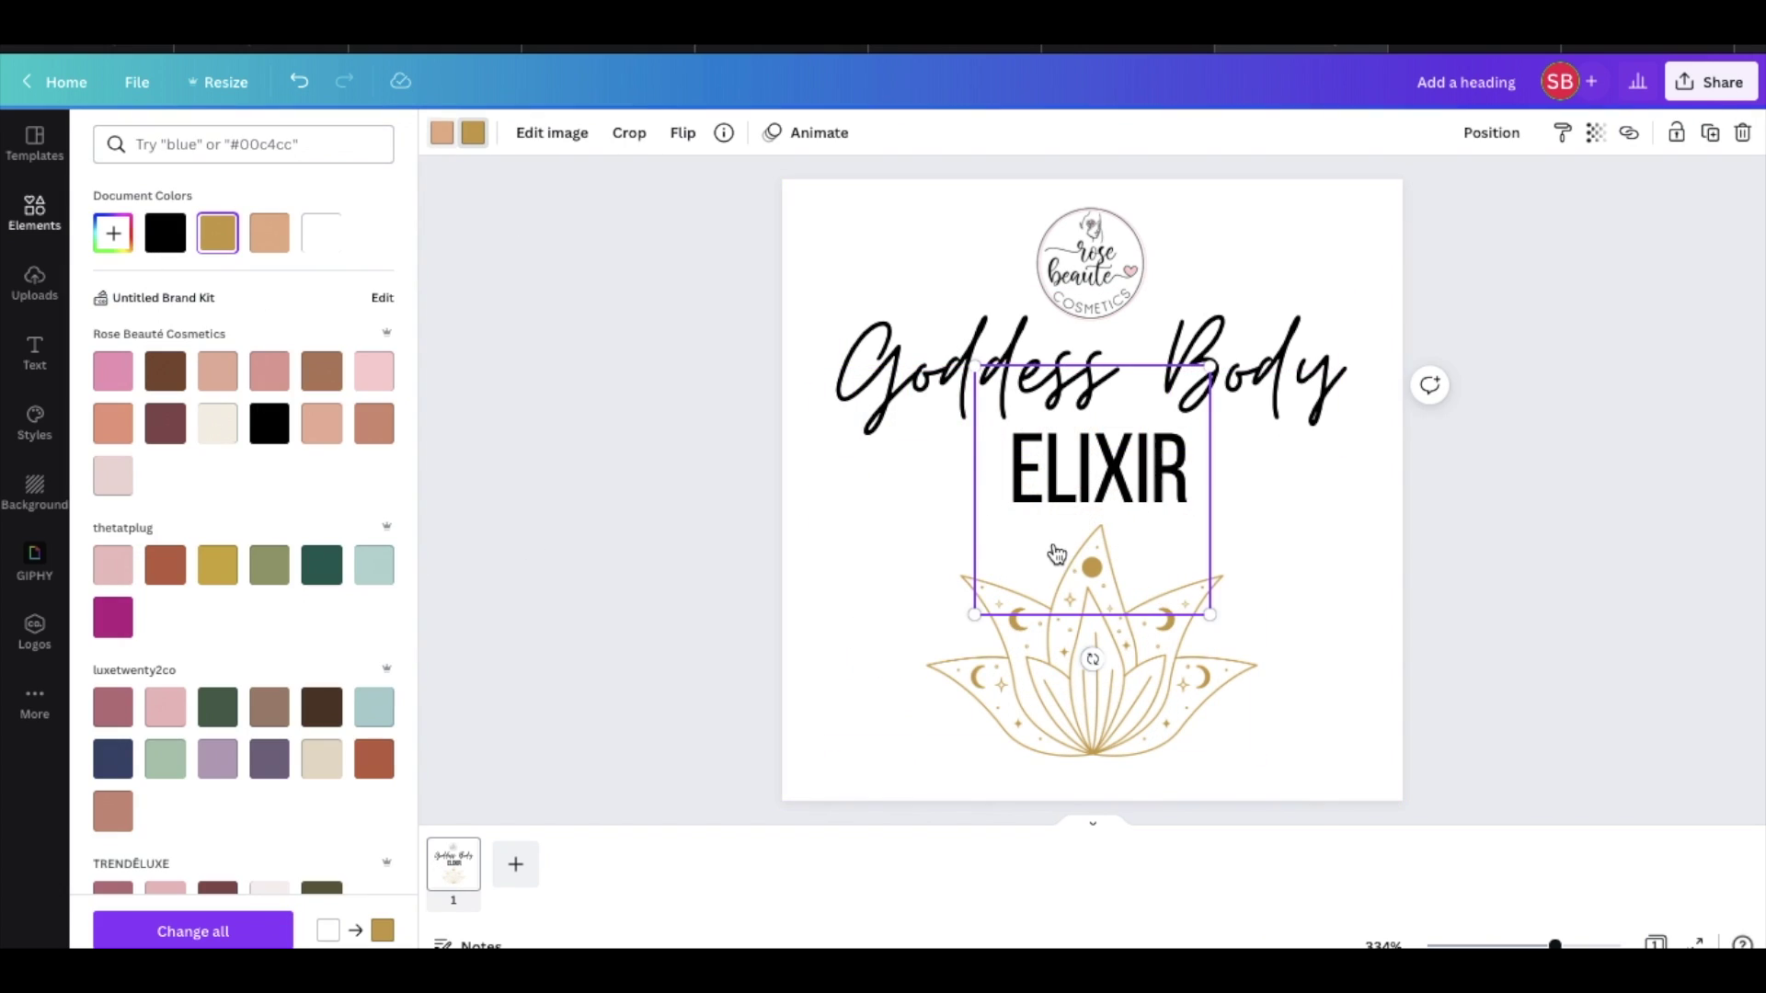
drag(1099, 468, 1259, 448)
click(1035, 512)
key(Delete)
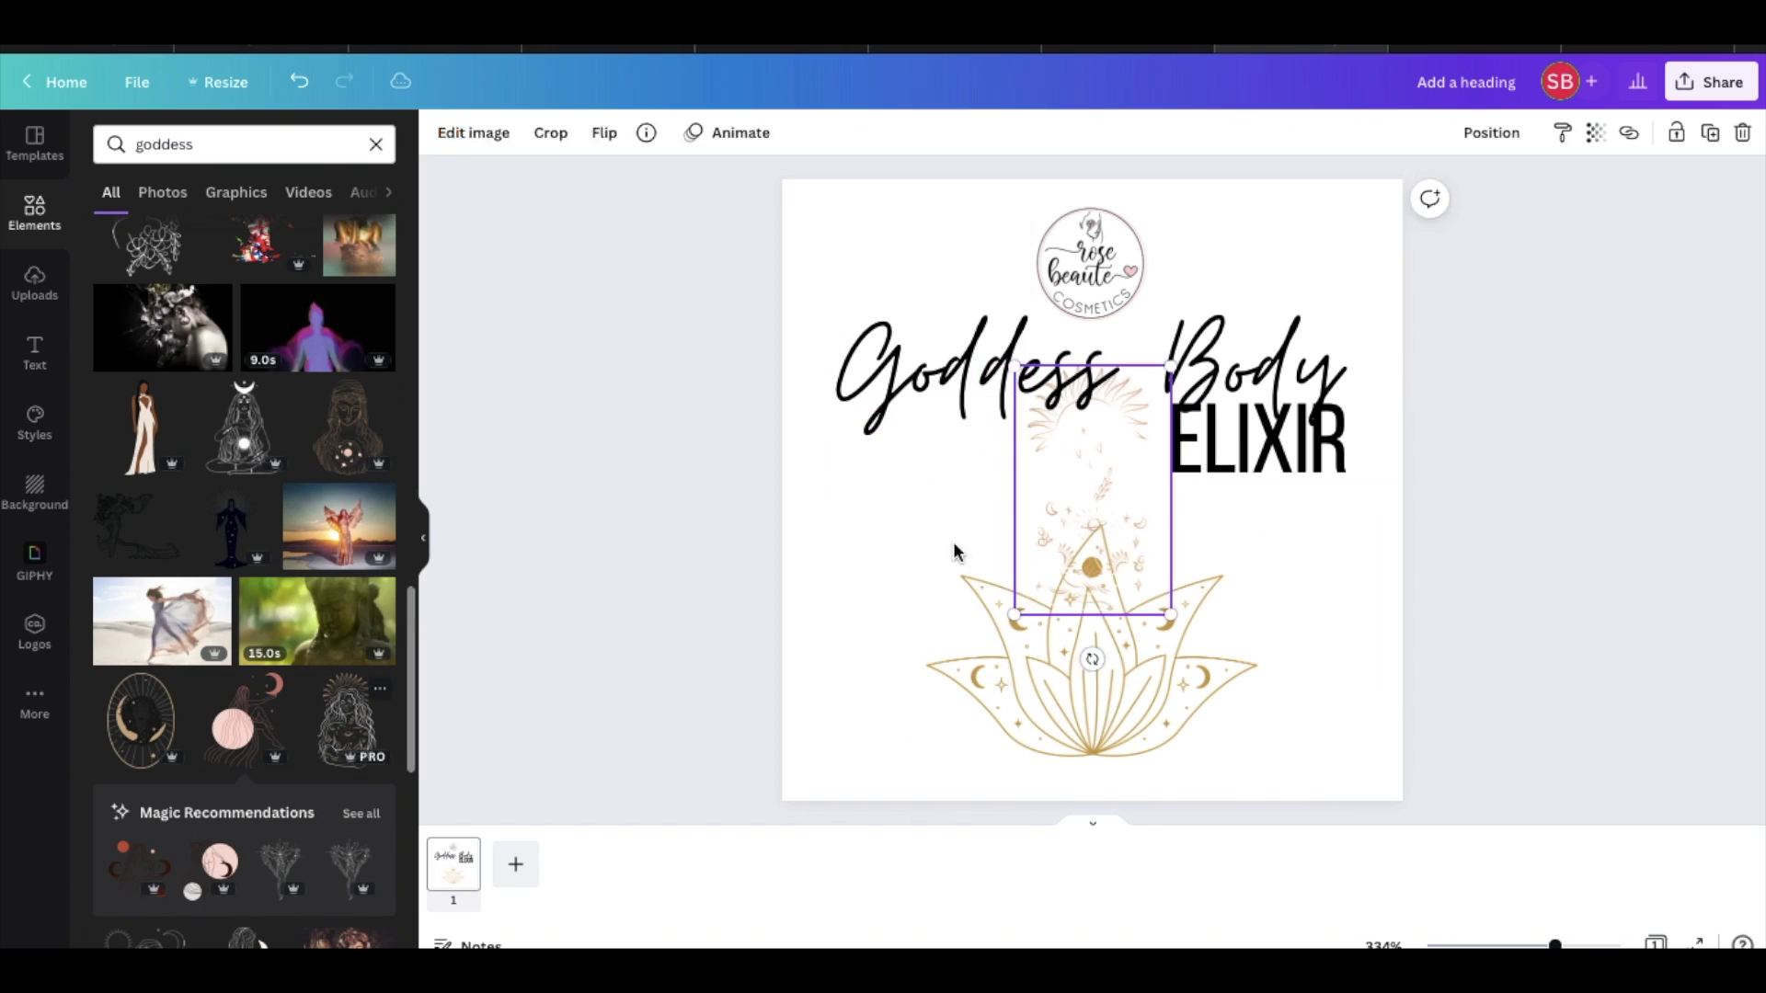
Move the gold lotus toward the label's right edge and delete the trial goddess graphic after testing it in black.
drag(1093, 488, 898, 566)
click(472, 133)
click(165, 233)
drag(819, 692, 788, 745)
drag(1090, 662, 1235, 644)
drag(922, 662, 986, 660)
key(Delete)
Try another goddess graphic in black on the label.
scroll(223, 571, down, 15)
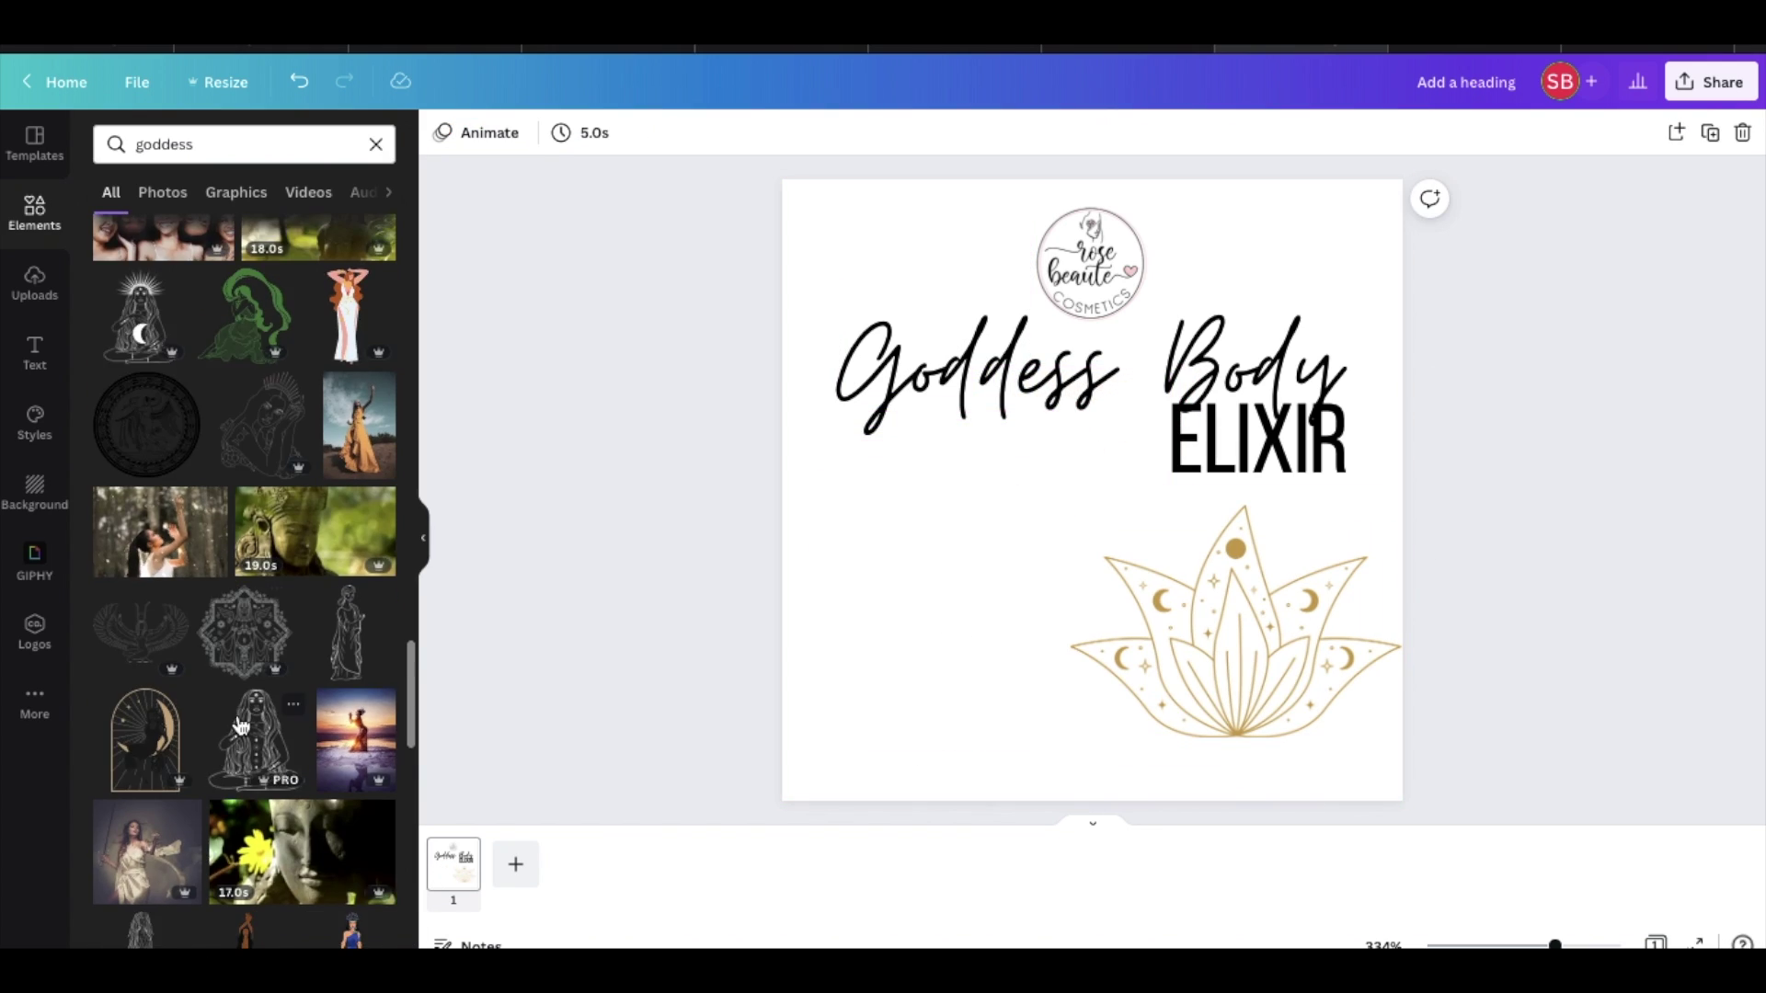
click(157, 423)
click(473, 132)
click(166, 232)
drag(1069, 481, 1037, 518)
key(Delete)
Search the elements for "Ethereal" and add the oval illustration of a dark-haired woman with a crescent moon.
triple_click(243, 145)
text(Ethereal)
key(Return)
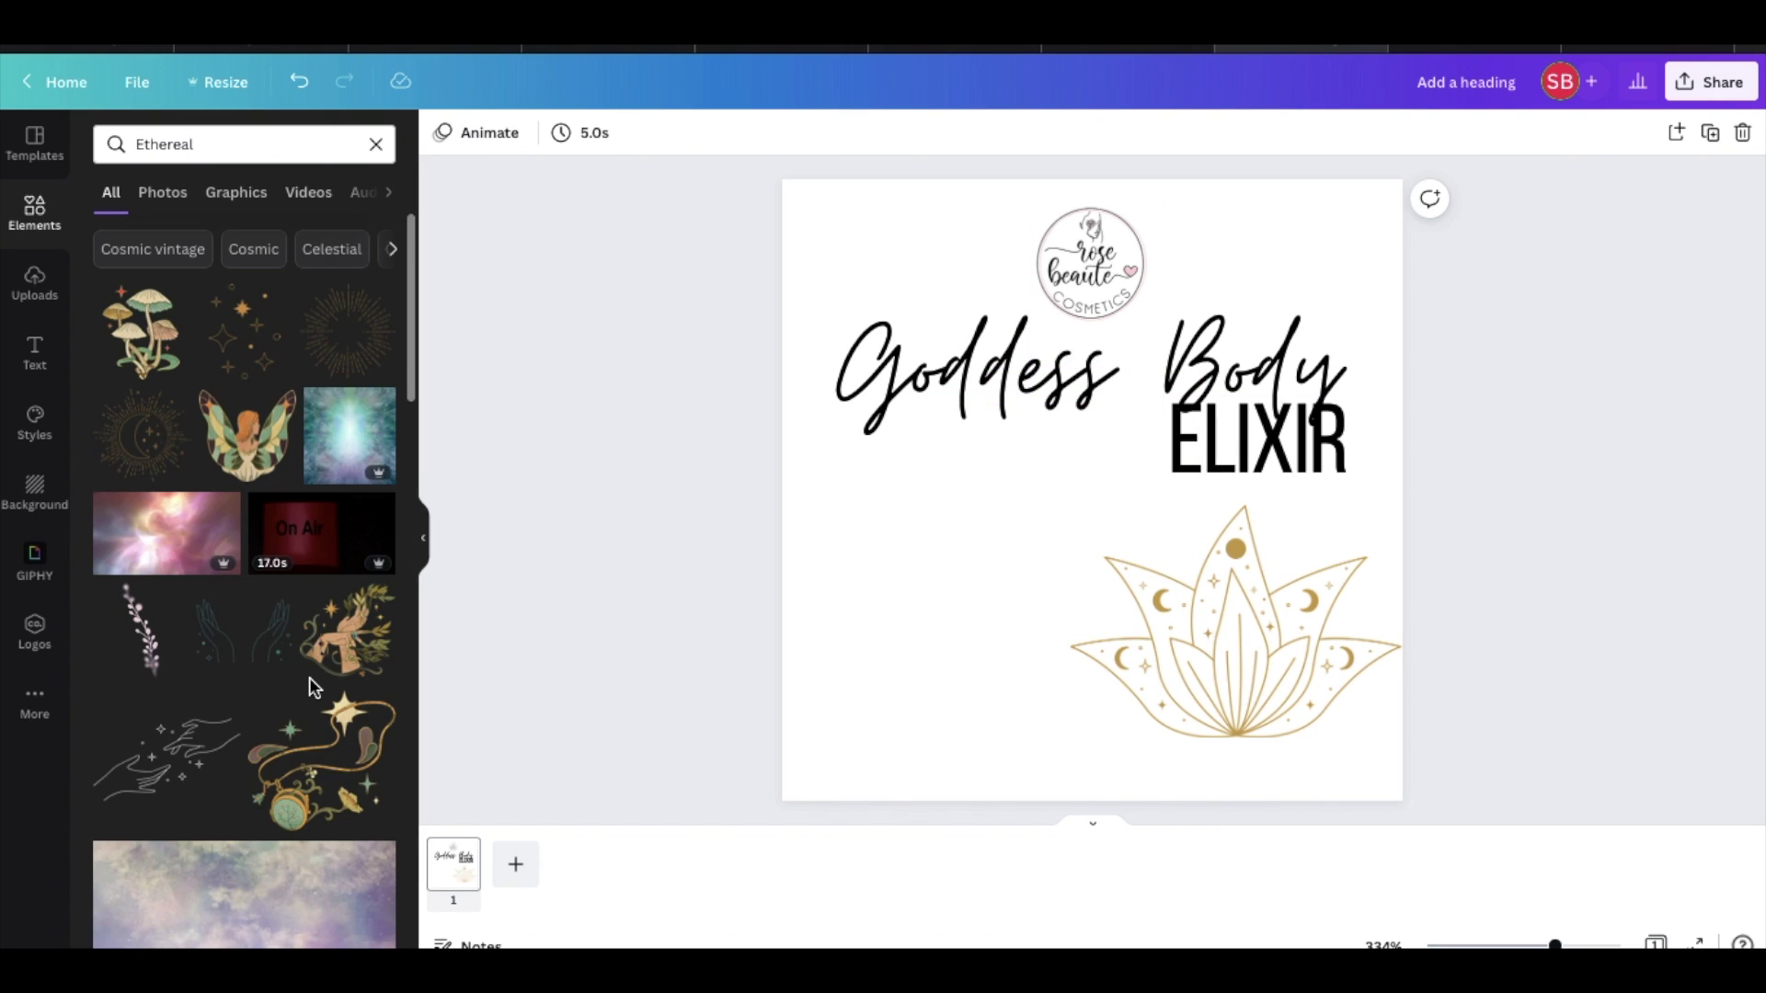
scroll(309, 677, down, 15)
scroll(230, 699, down, 5)
click(244, 769)
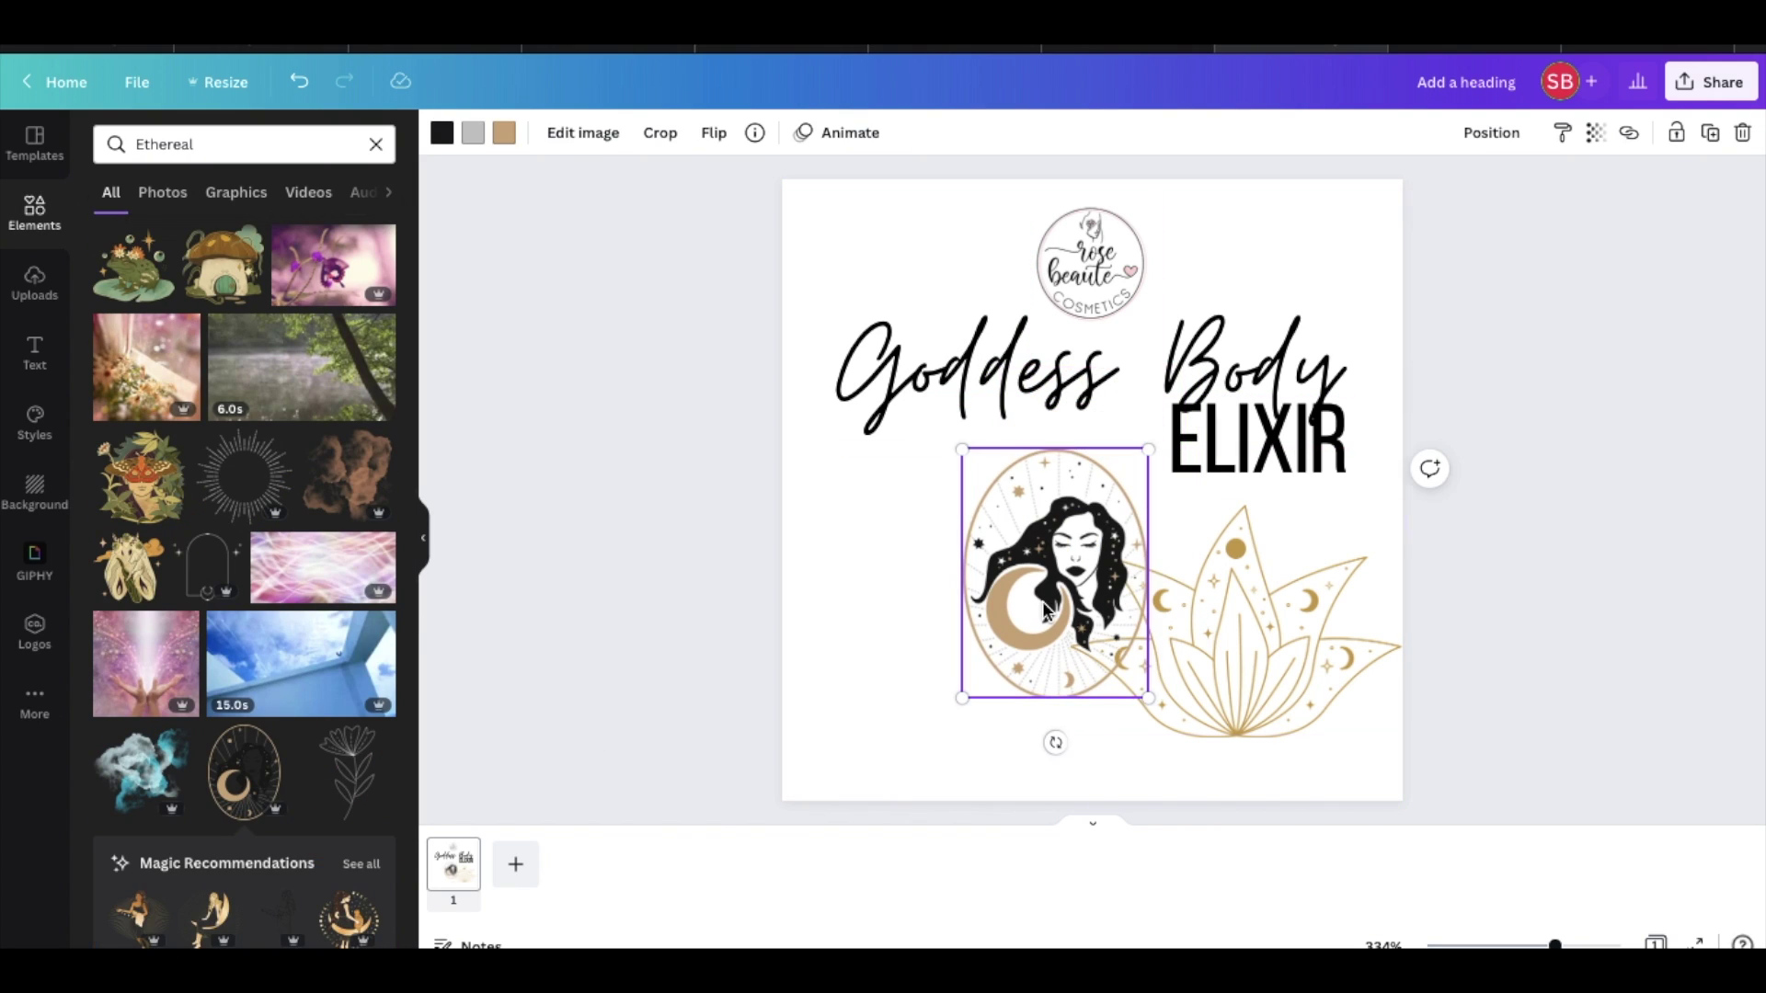
Try the recommended black line drawing of a long-haired woman on the label.
click(271, 778)
click(1095, 414)
click(1091, 515)
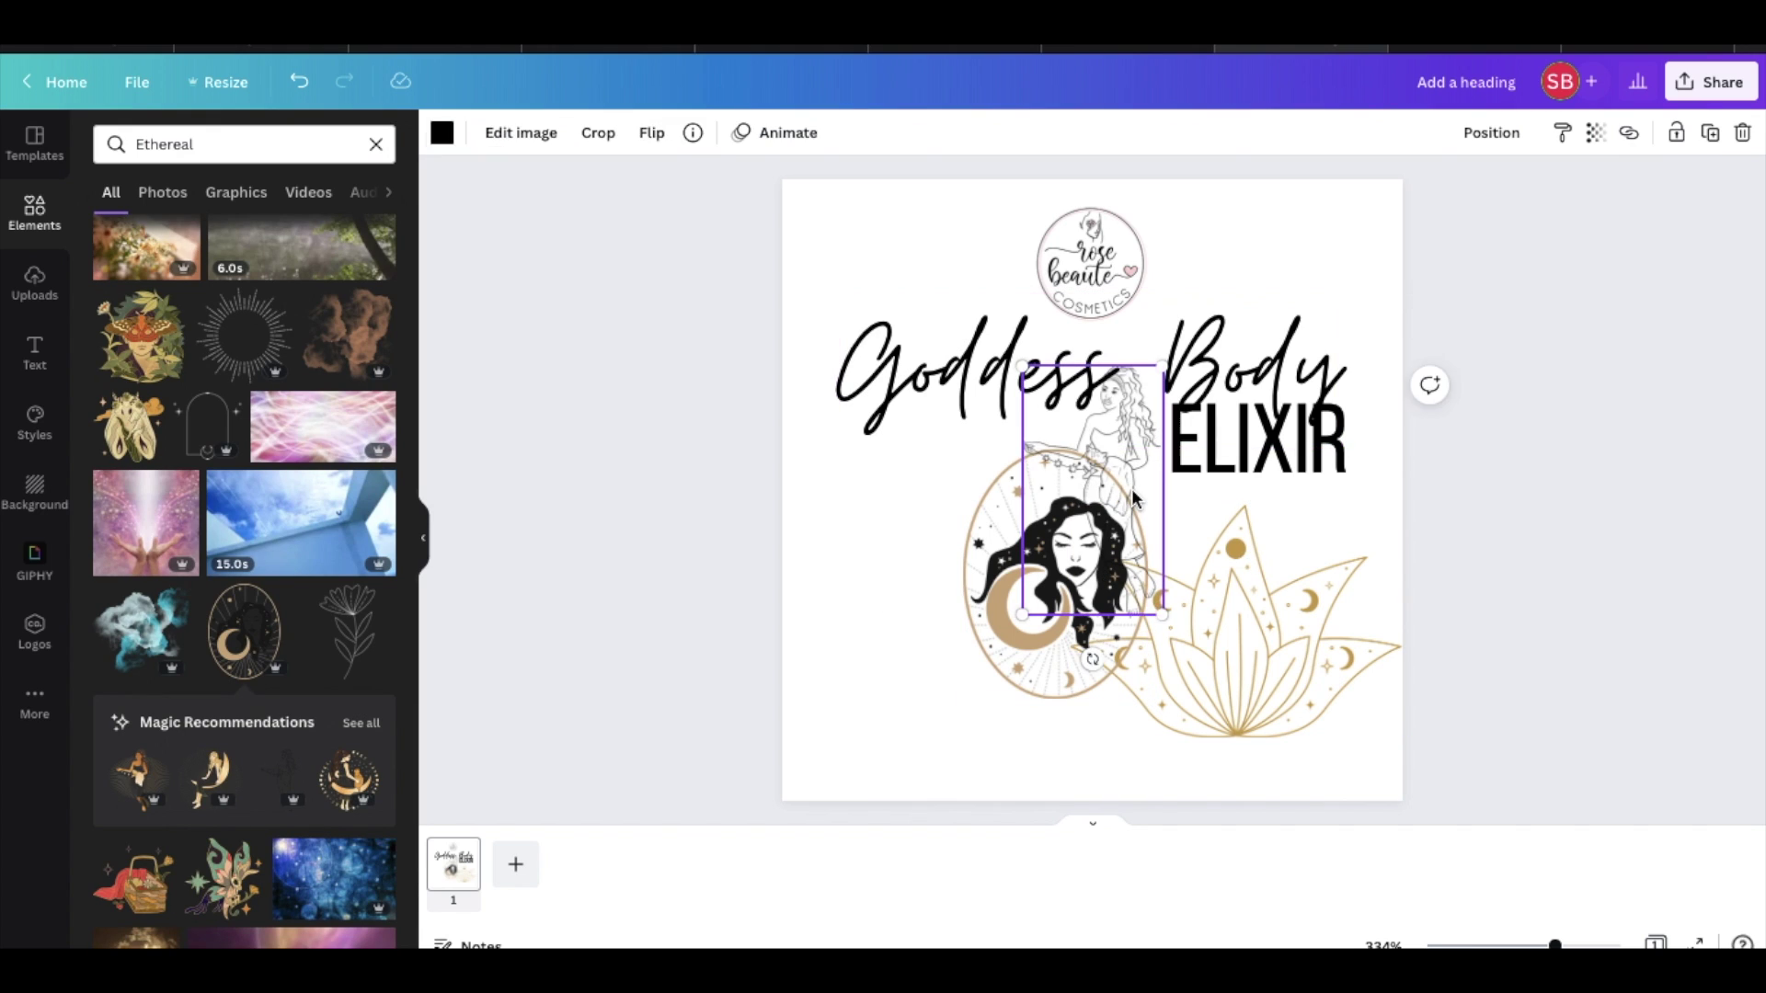
key(Delete)
Search the elements for "Celestial" and delete the oval moon-woman illustration from the label.
drag(1030, 589, 951, 602)
scroll(303, 515, up, 20)
click(330, 255)
scroll(244, 552, down, 5)
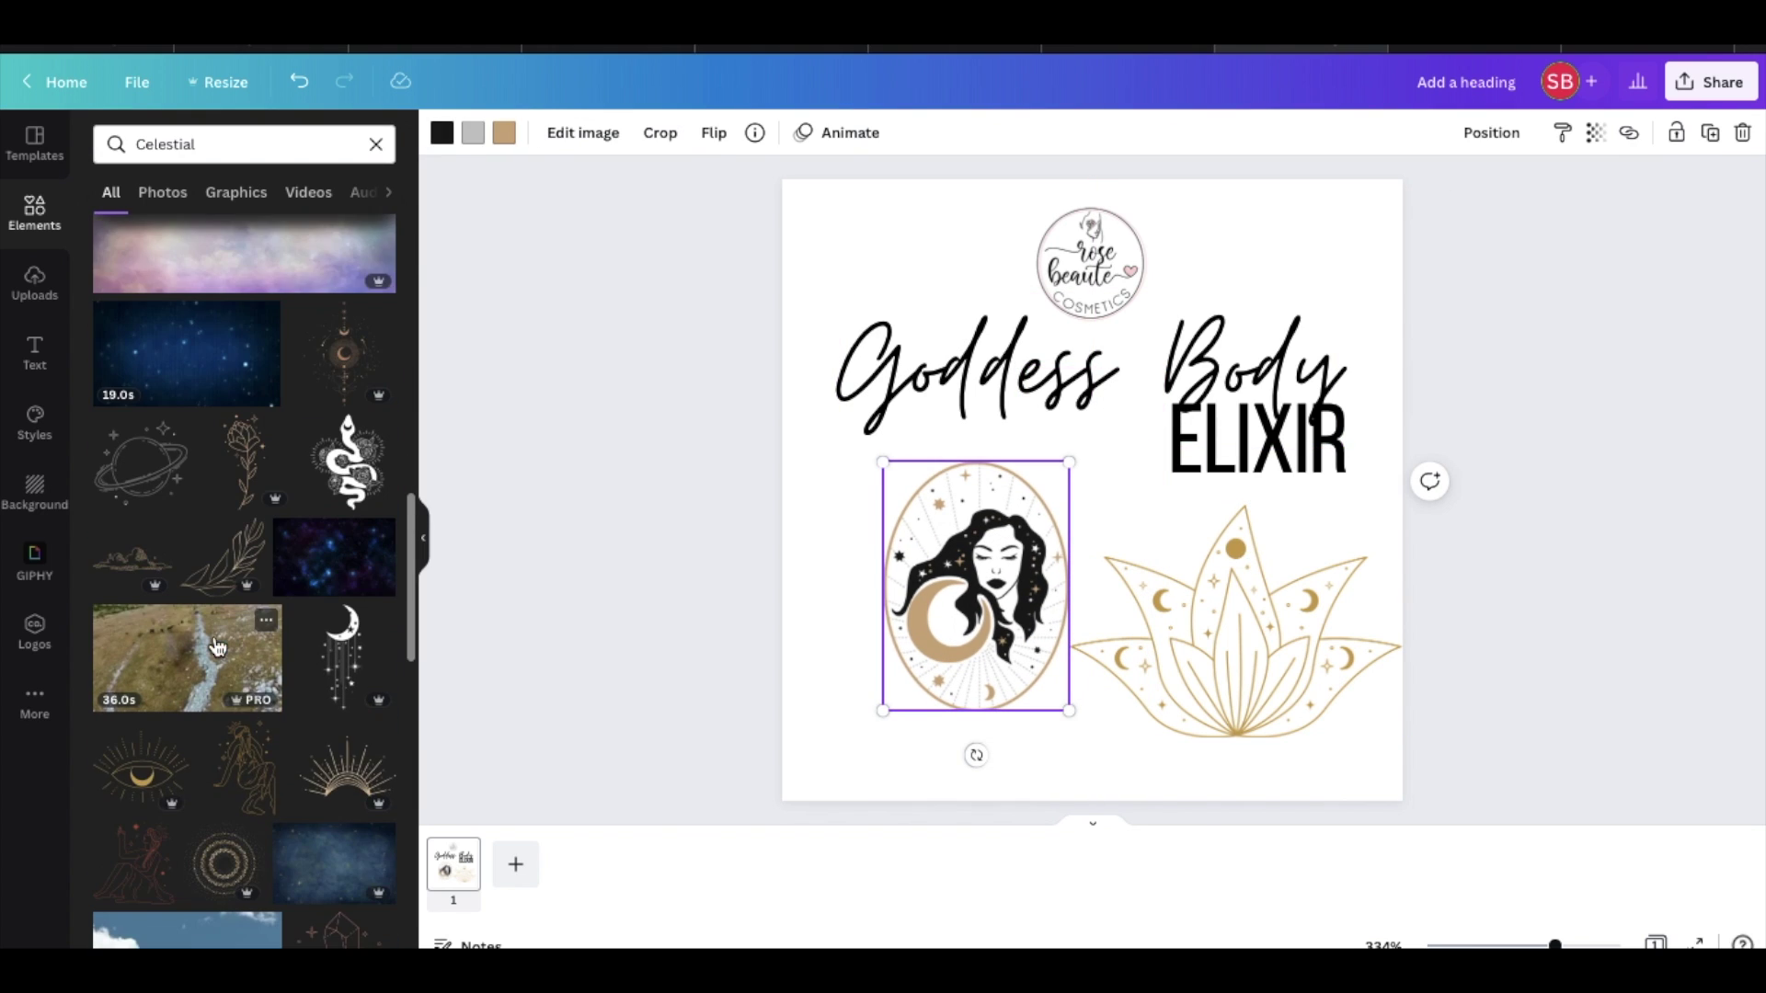
key(Delete)
Search the elements for "woman's body" and add the line drawing of a woman with roses beneath the title.
text(woman's body)
key(Return)
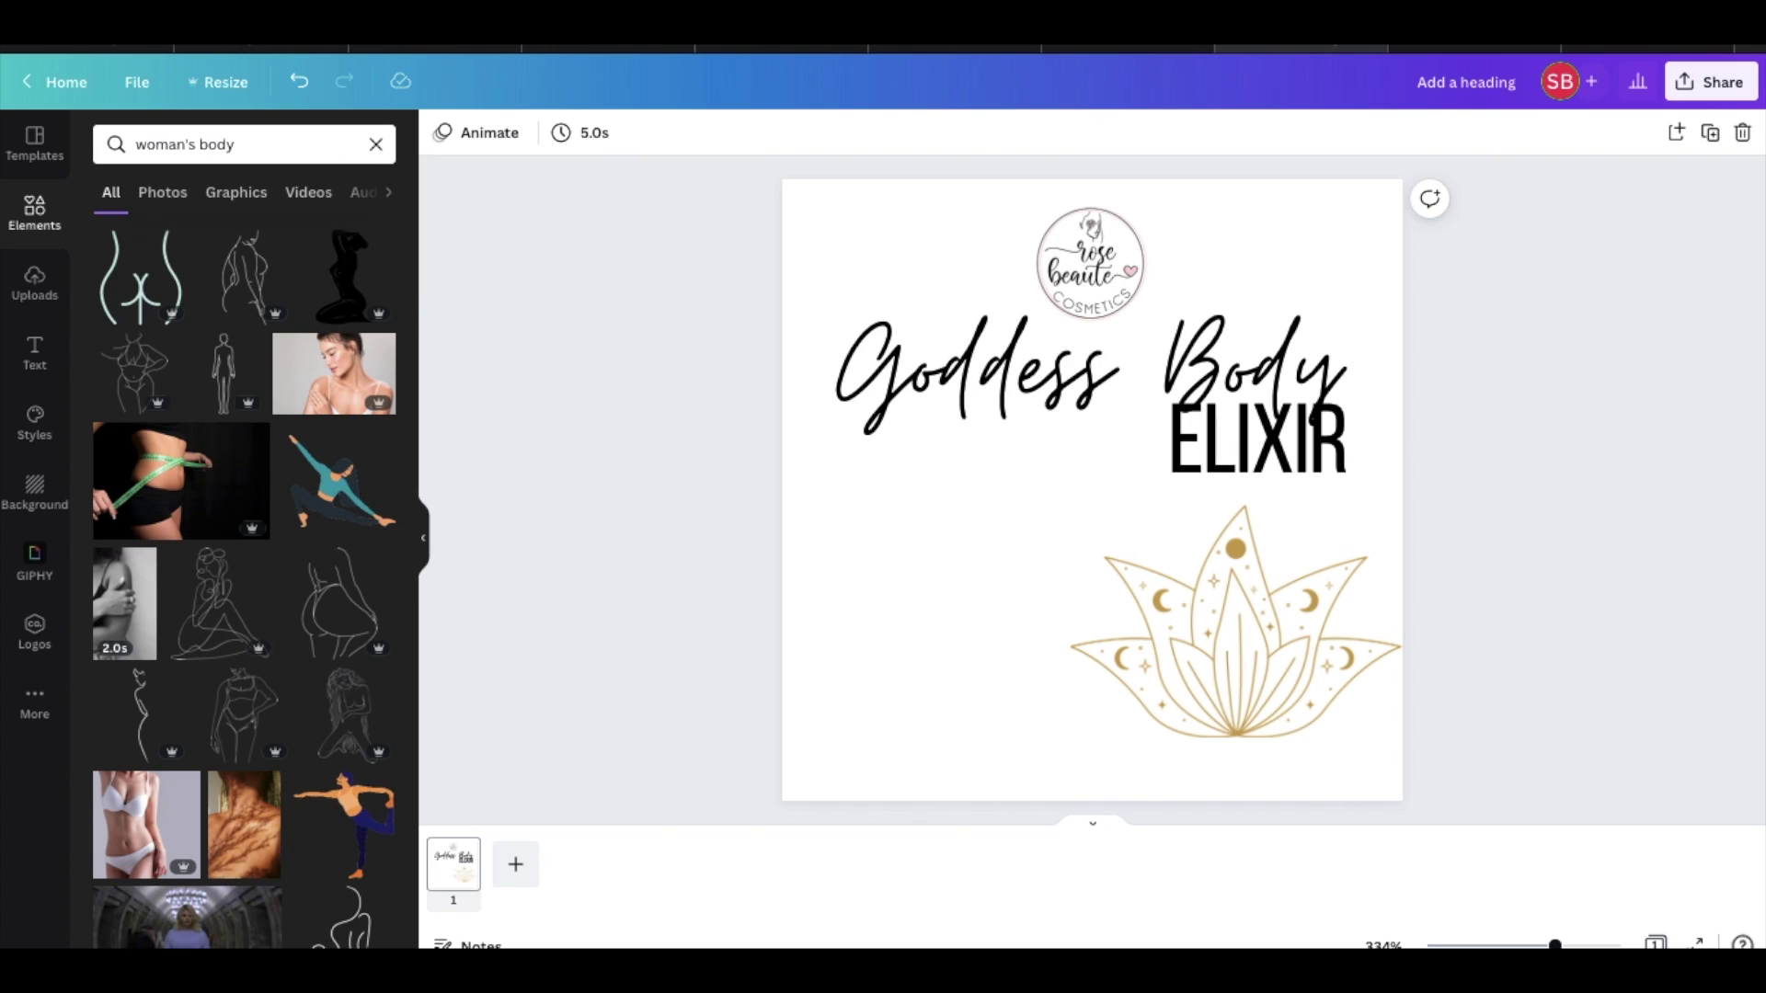
scroll(205, 761, down, 10)
drag(257, 681, 889, 769)
Shrink the gold lotus to sit at the label's lower edge and center the rose woman beneath the title.
click(1246, 659)
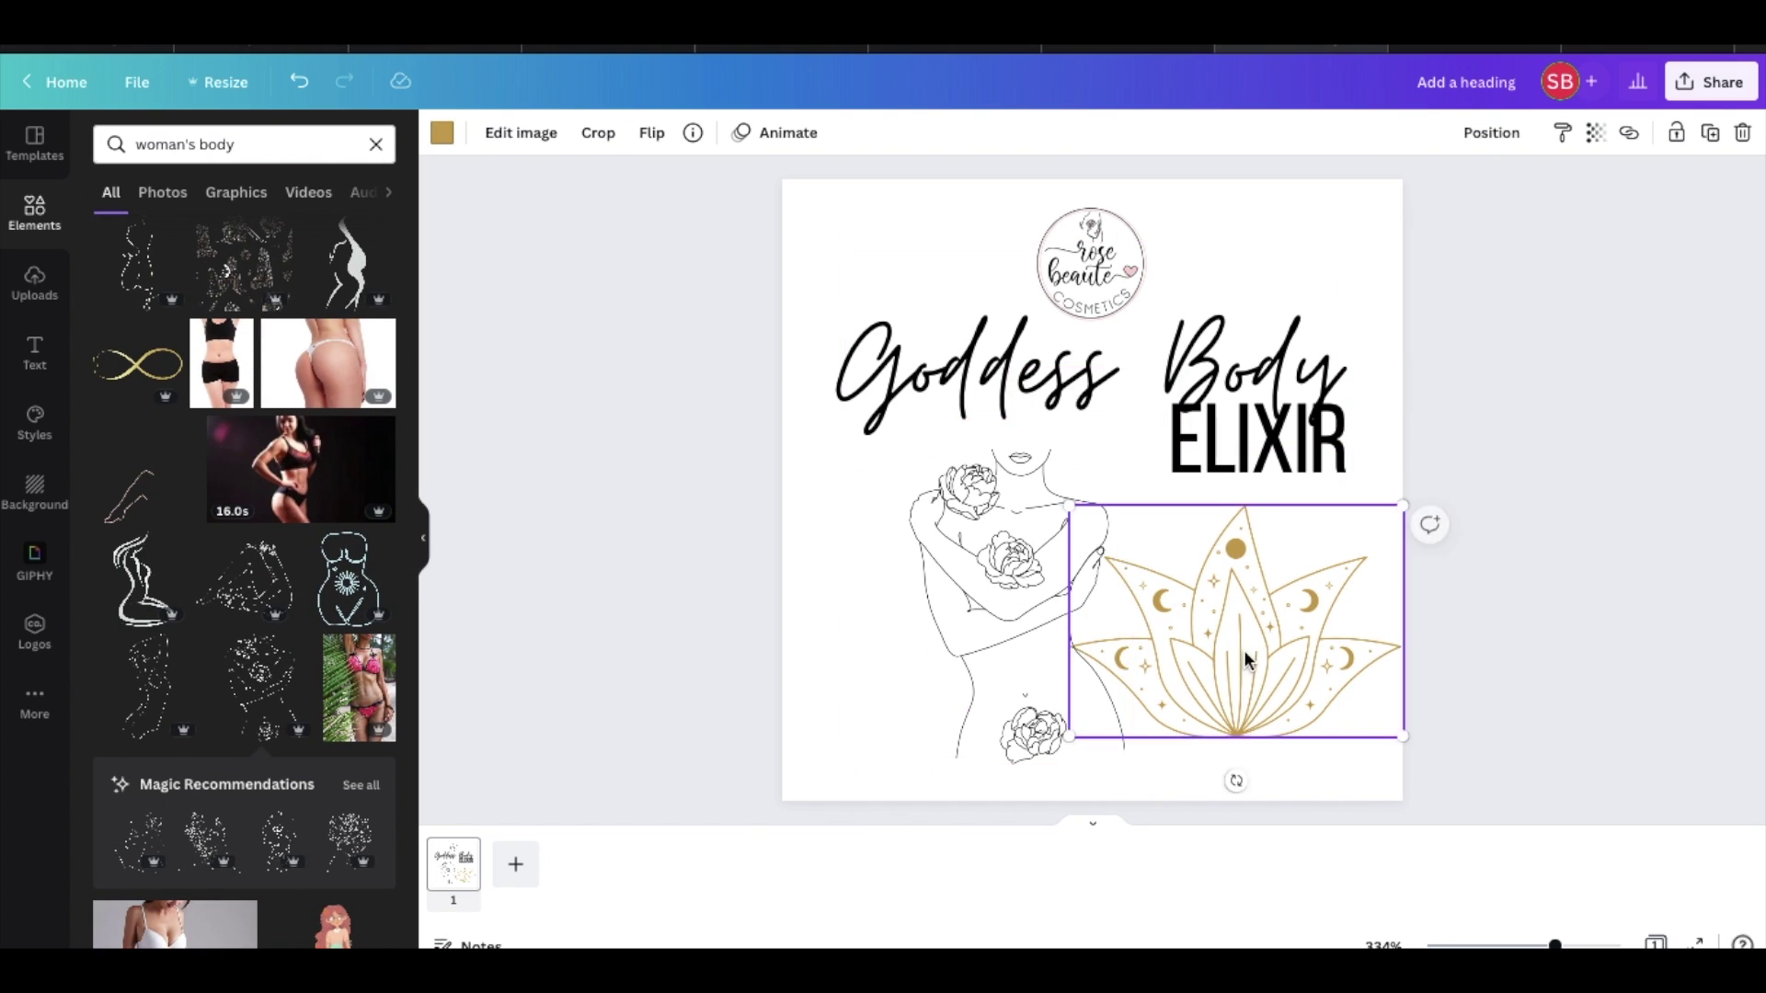
drag(1296, 585, 1145, 664)
drag(1272, 572, 1111, 682)
mouse_move(1042, 735)
mouse_down()
mouse_move(1106, 642)
mouse_move(1052, 723)
mouse_up()
click(1012, 754)
Browse the recommended line drawings similar to the rose woman and the standing woman.
click(360, 784)
scroll(322, 623, down, 7)
scroll(322, 623, up, 6)
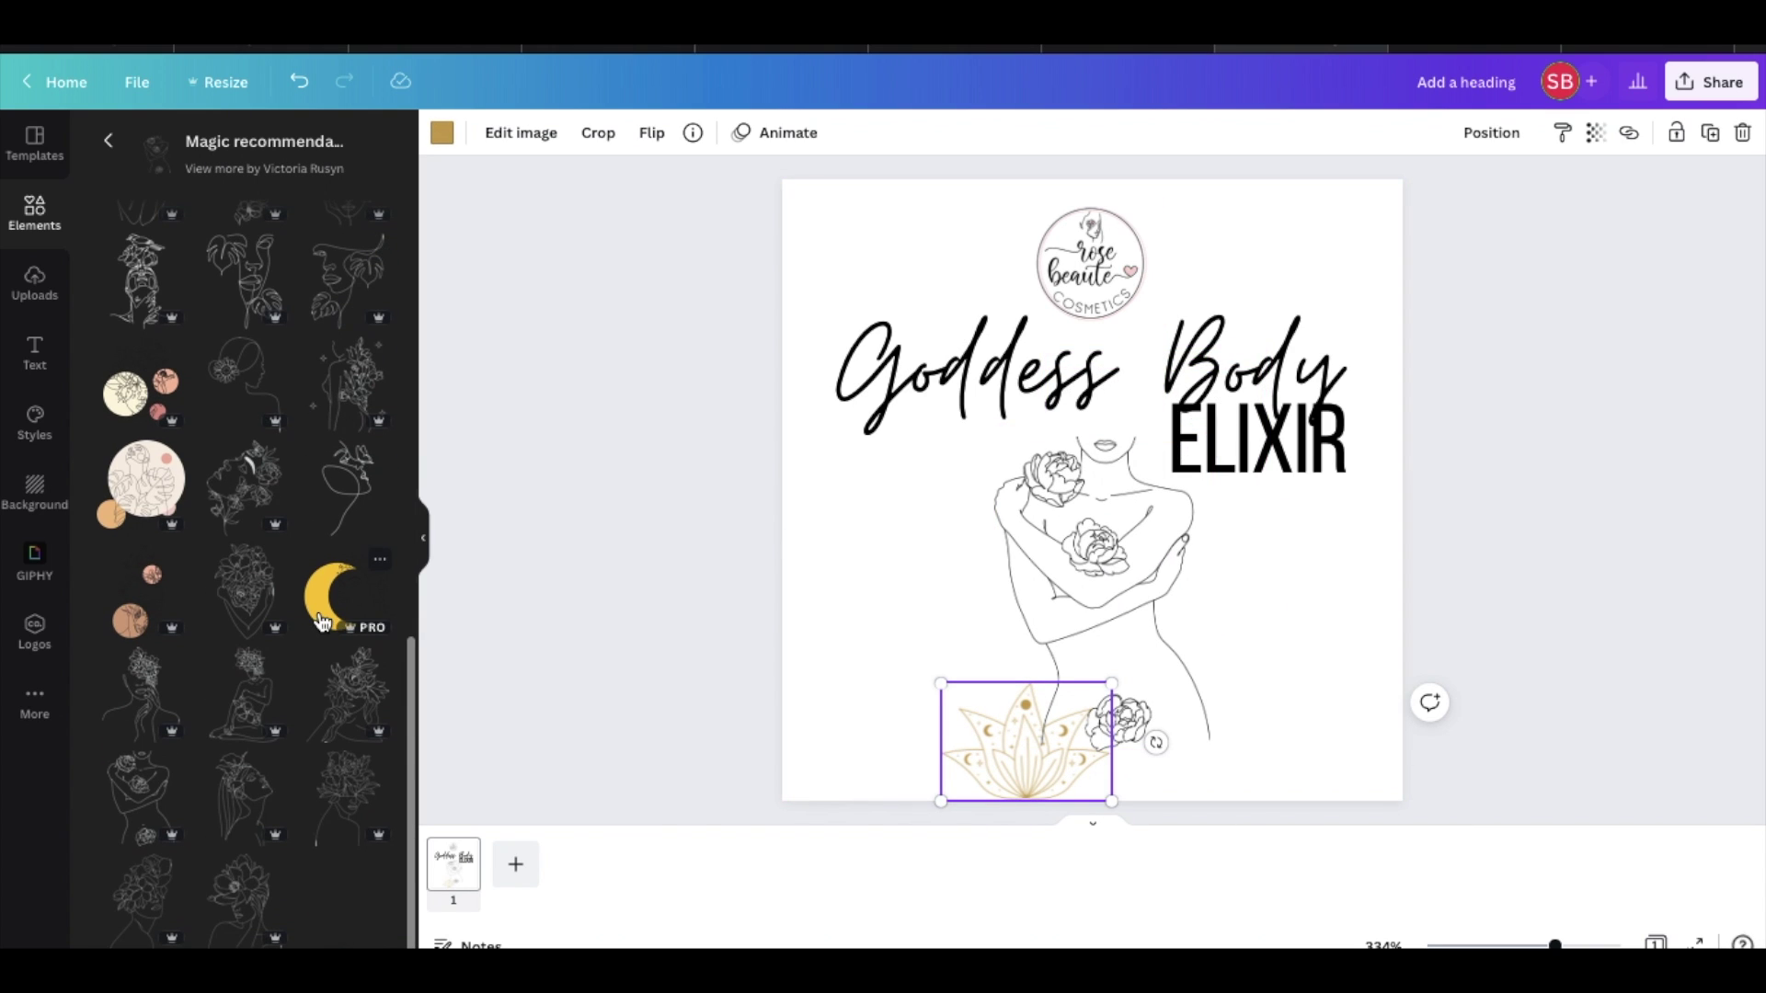
click(156, 279)
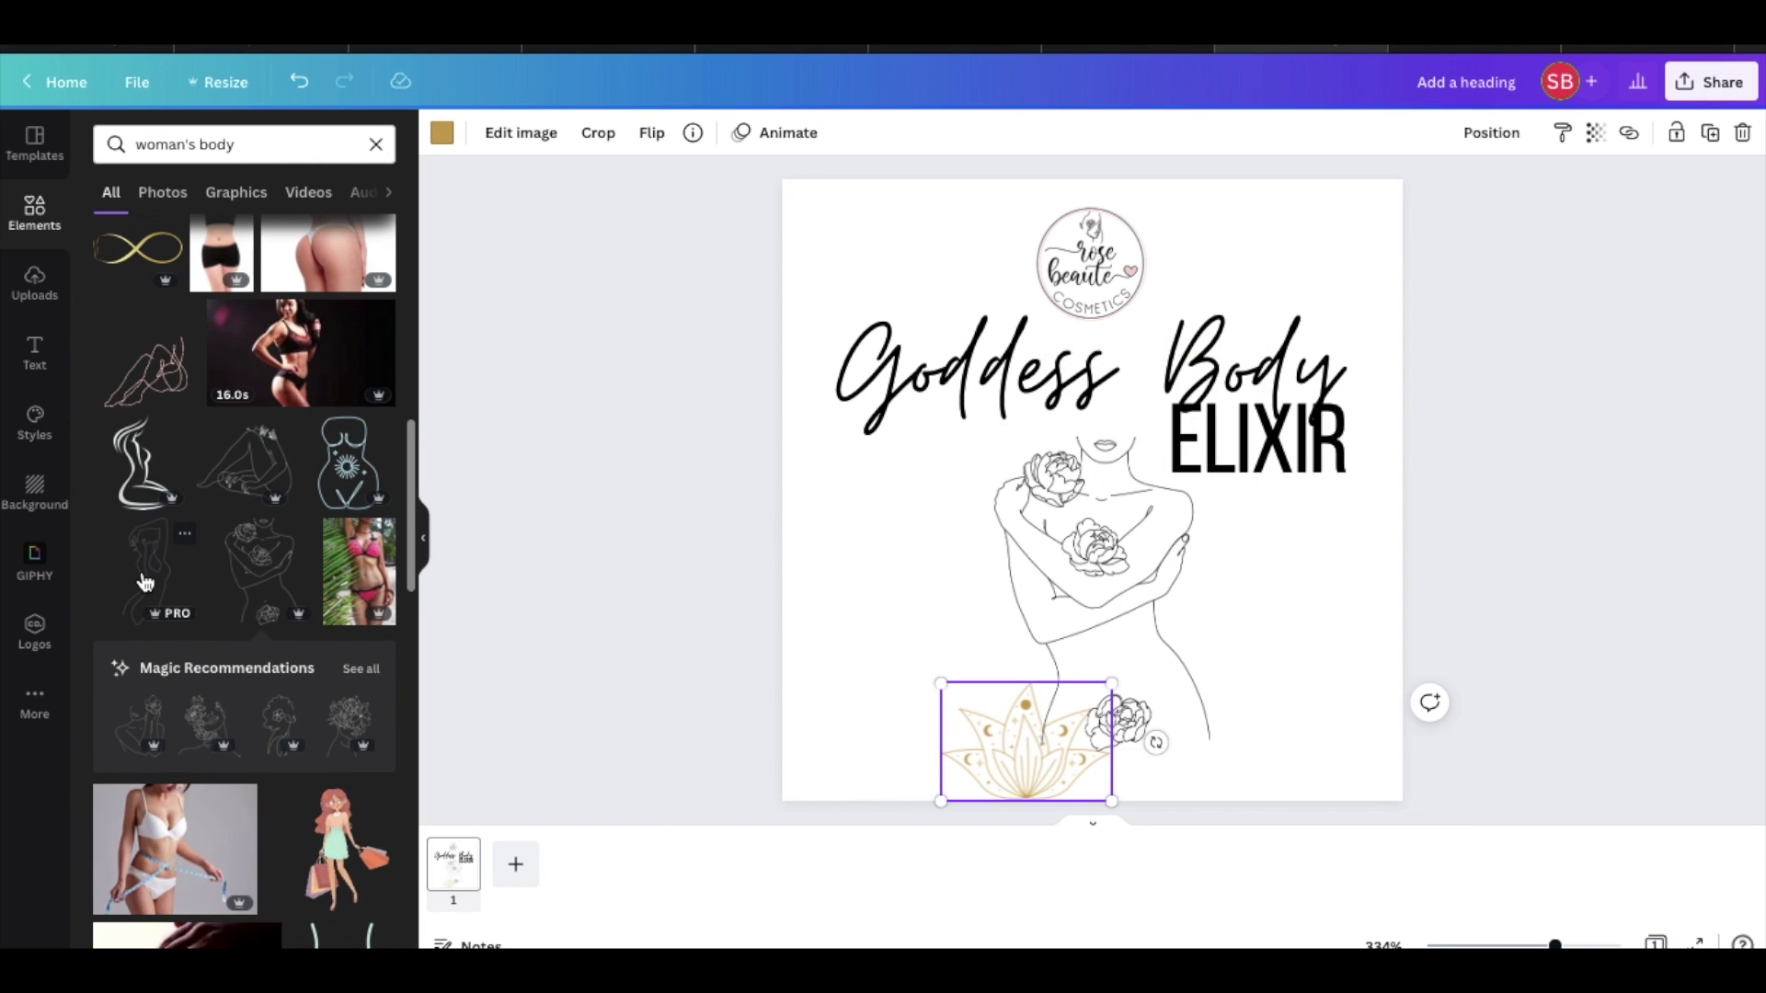
click(758, 556)
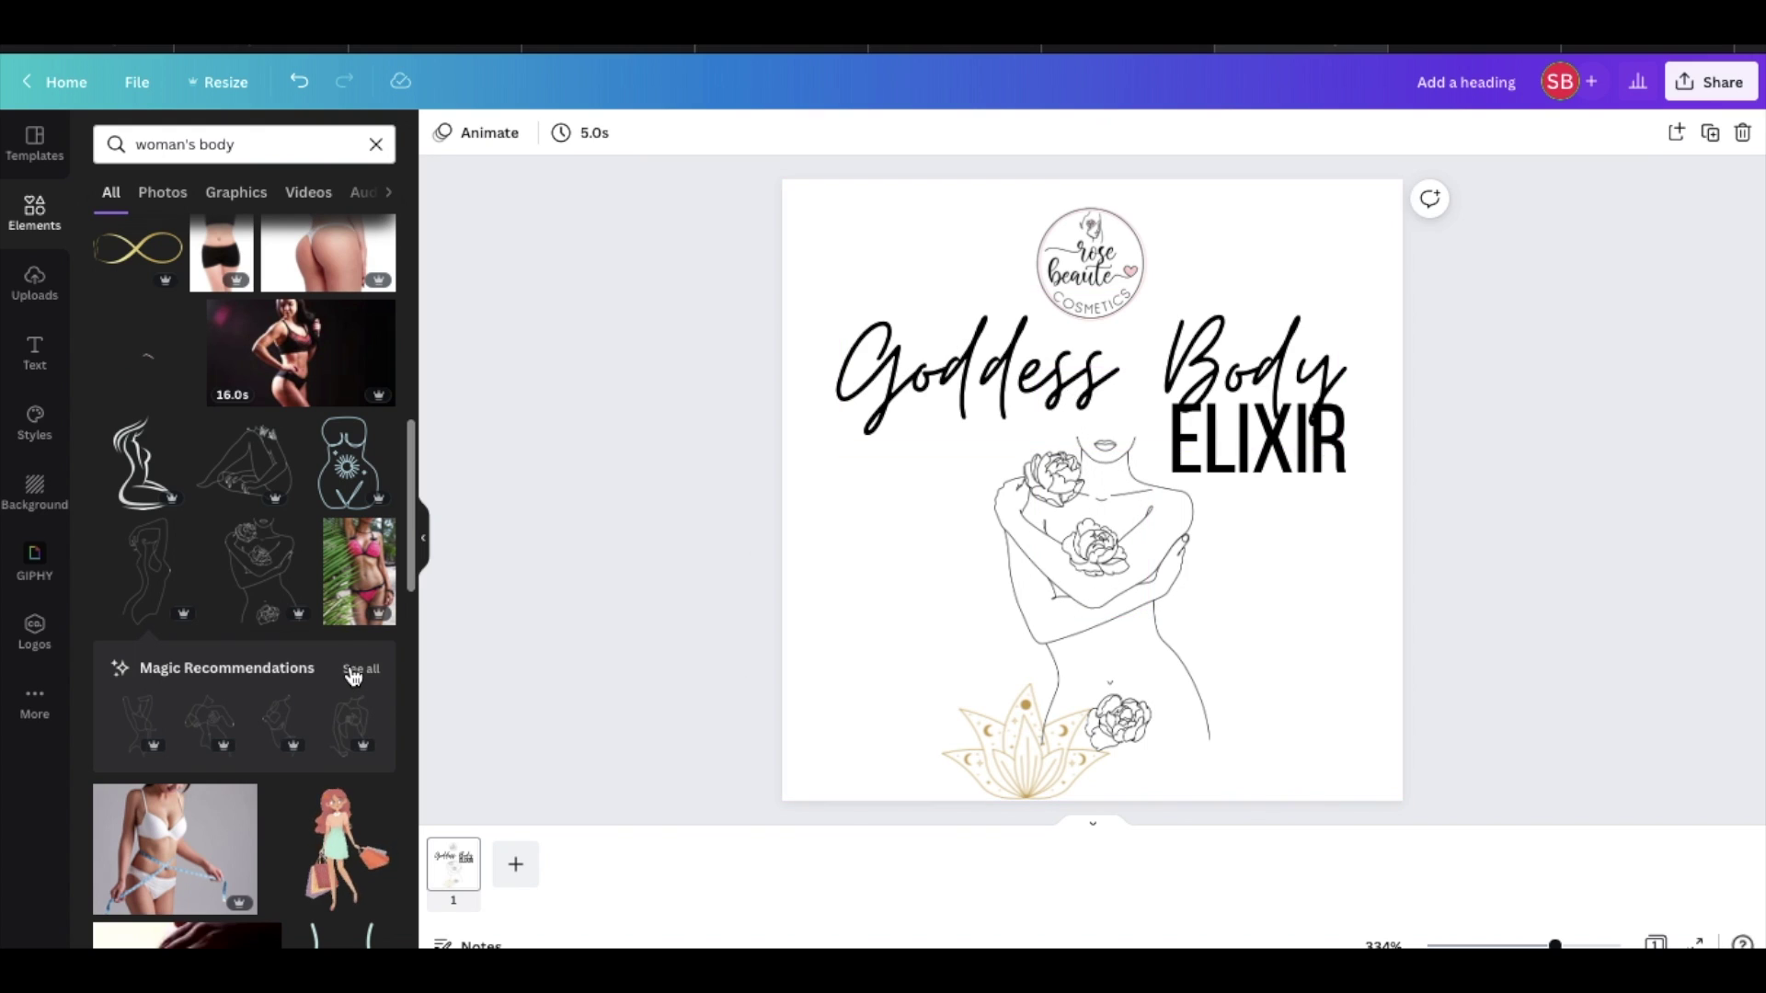
click(358, 670)
scroll(296, 433, down, 10)
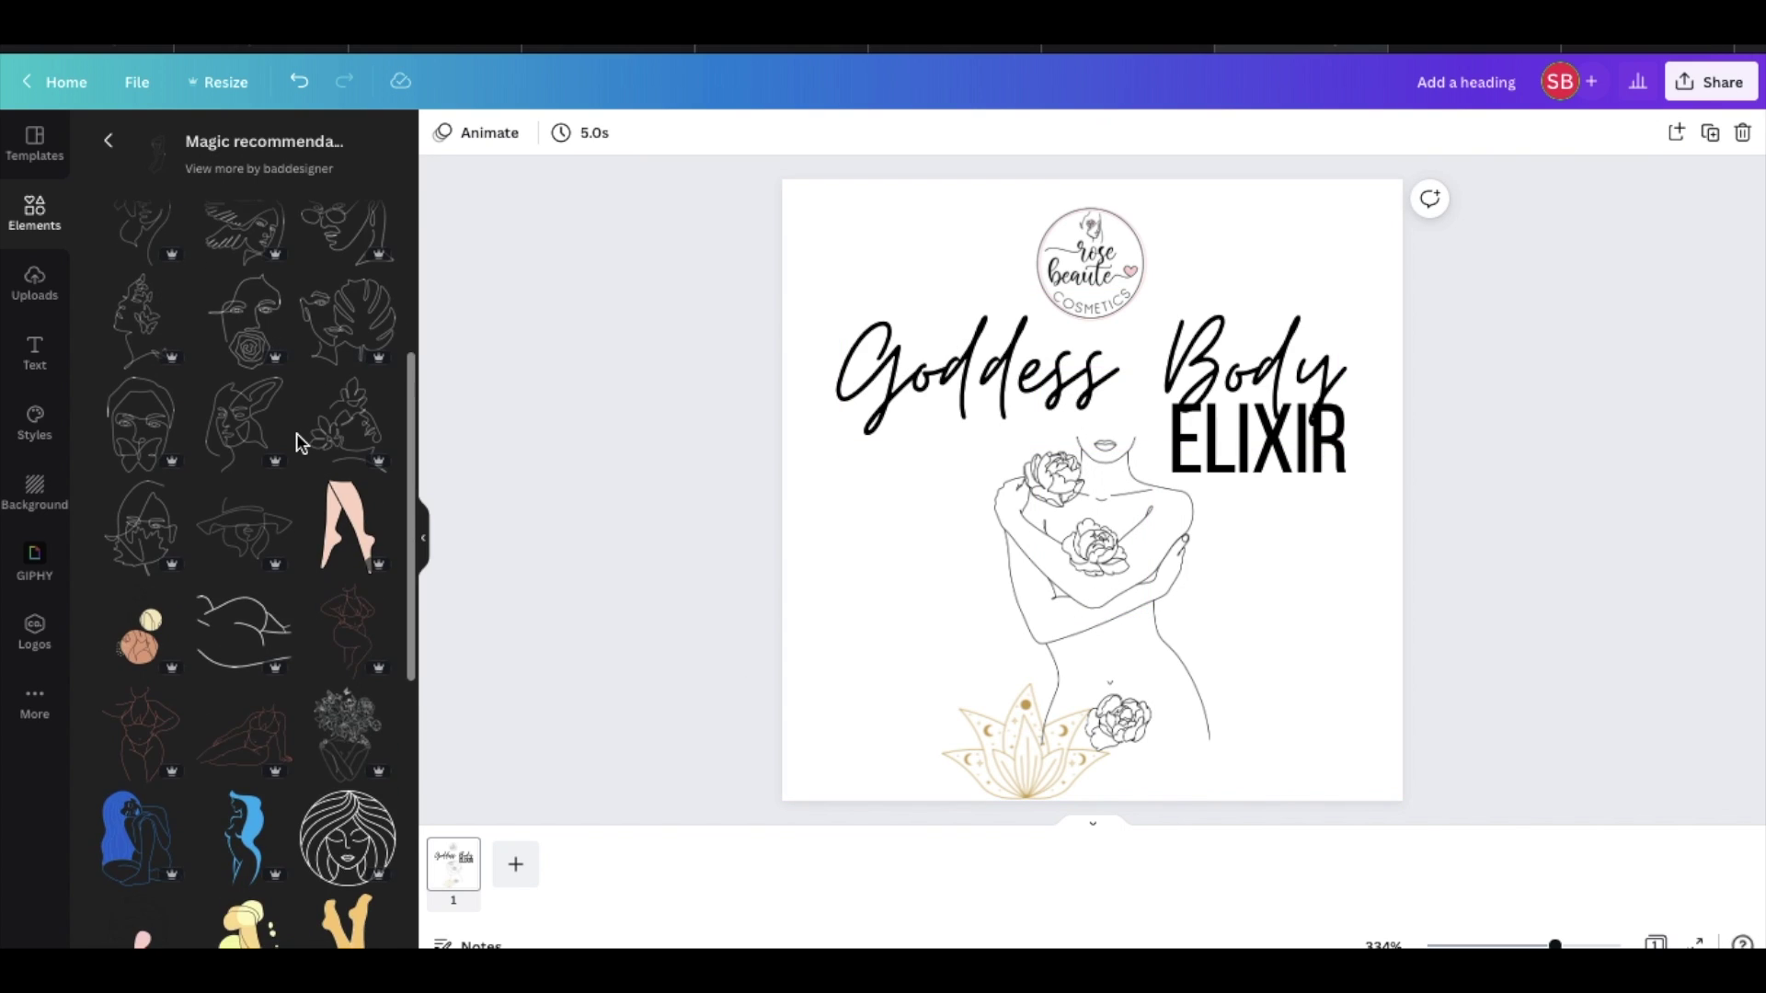
scroll(297, 442, up, 10)
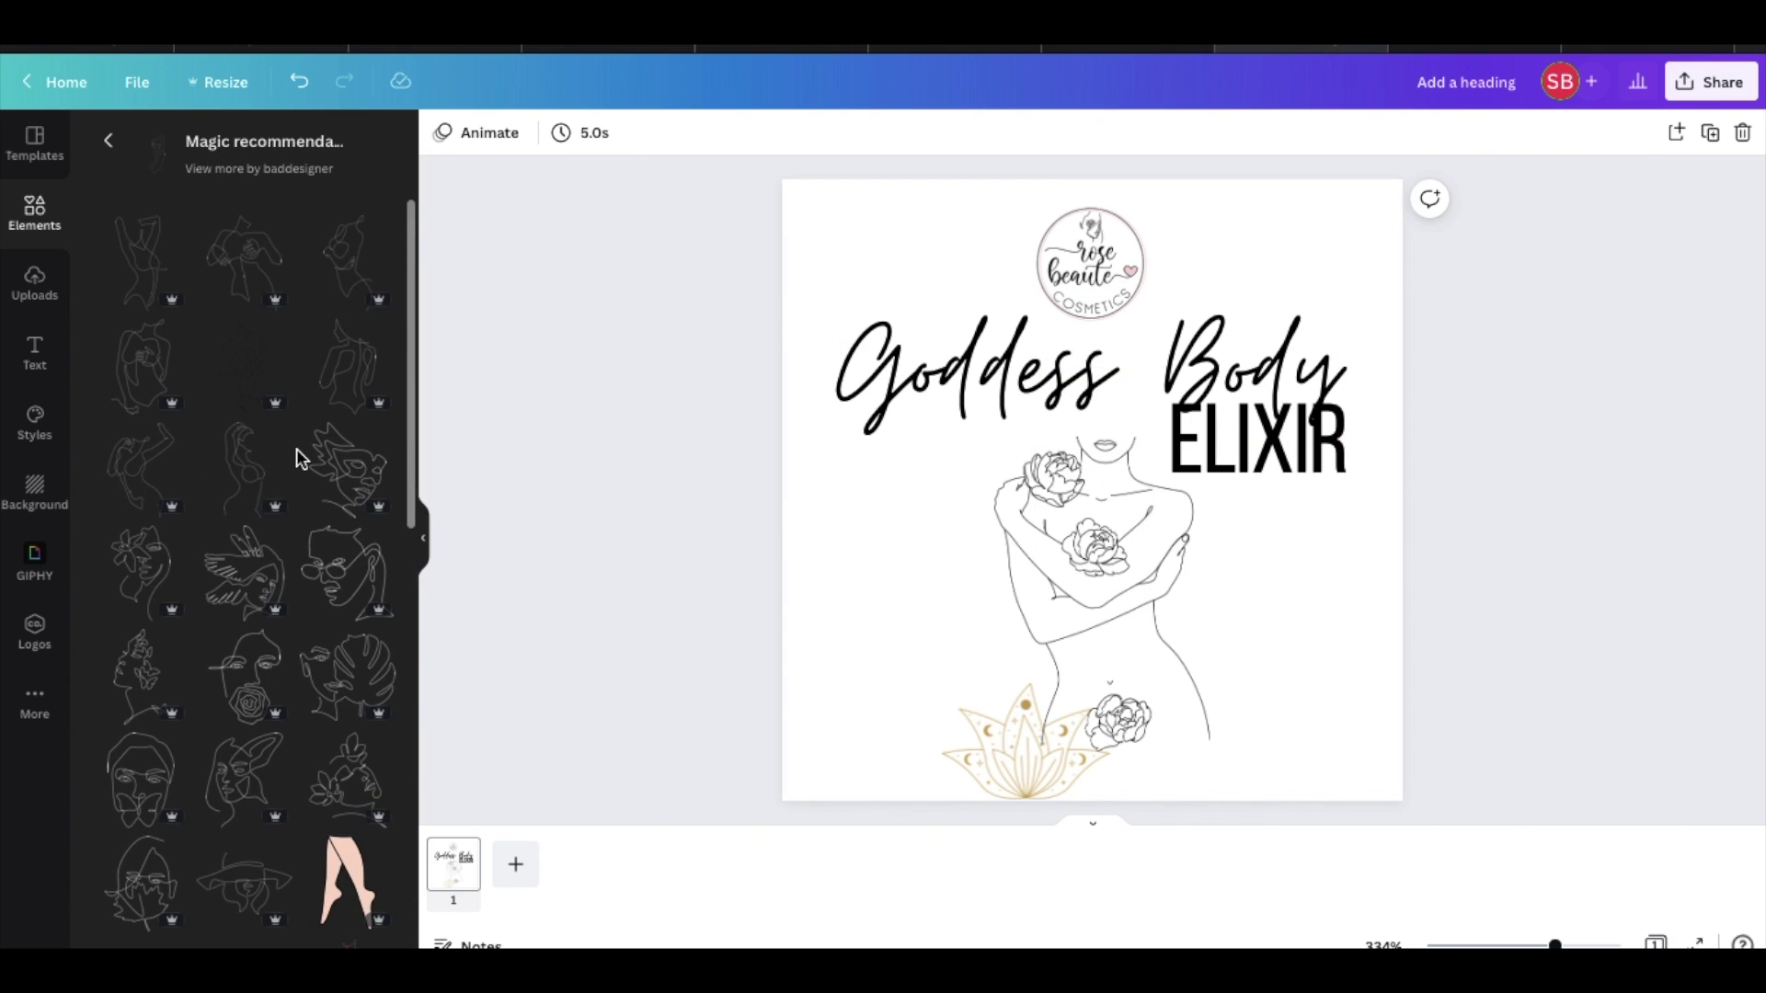
click(110, 142)
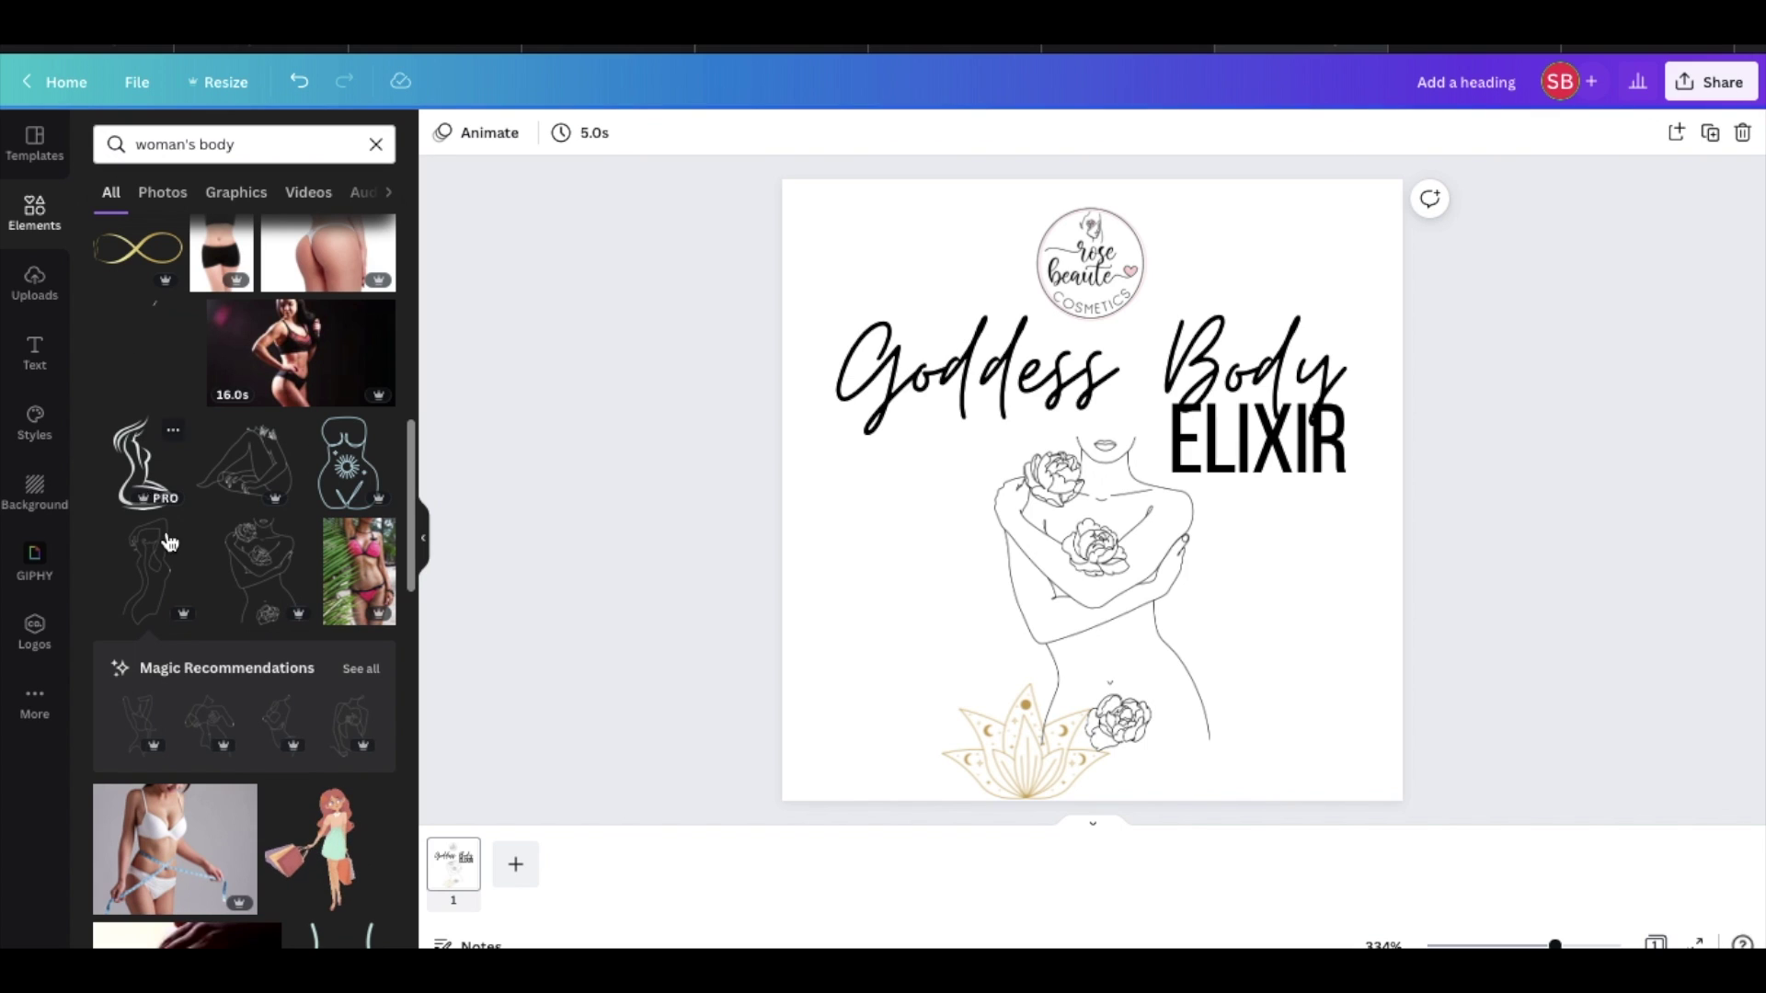
Add the line drawing of a woman holding long-stemmed flowers from the reclining woman's recommendations.
click(268, 465)
key(Delete)
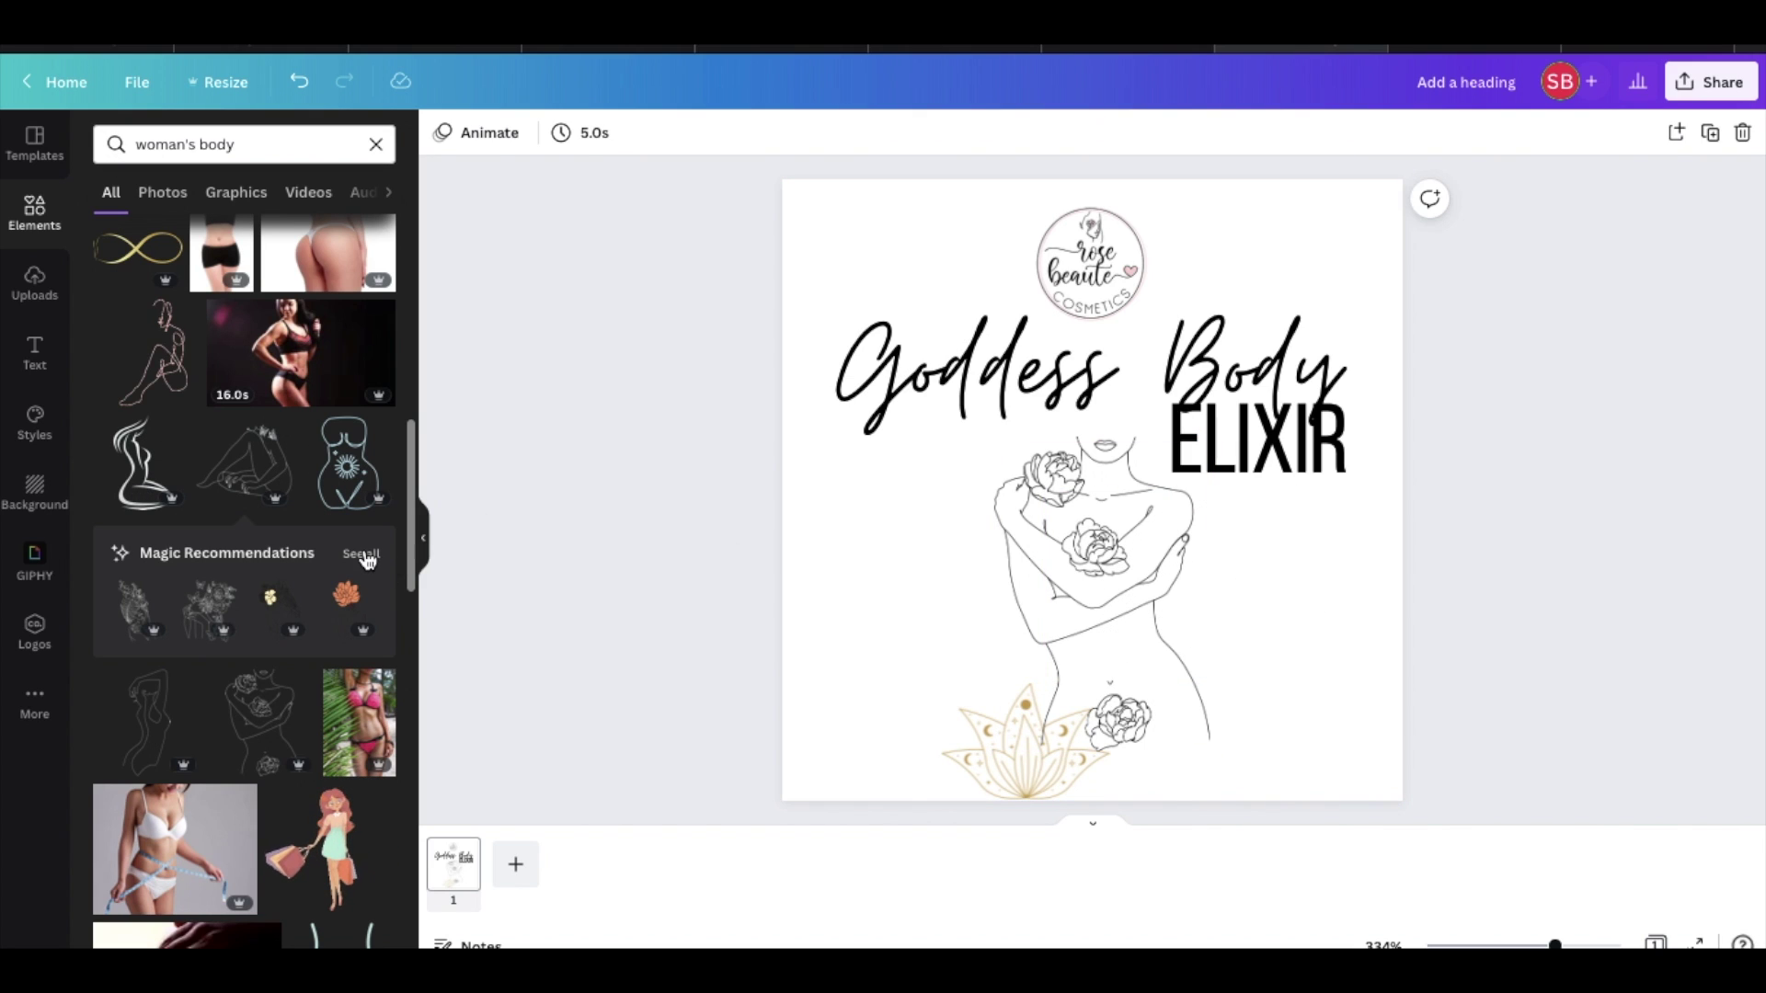
click(361, 553)
scroll(358, 515, down, 5)
scroll(281, 633, down, 2)
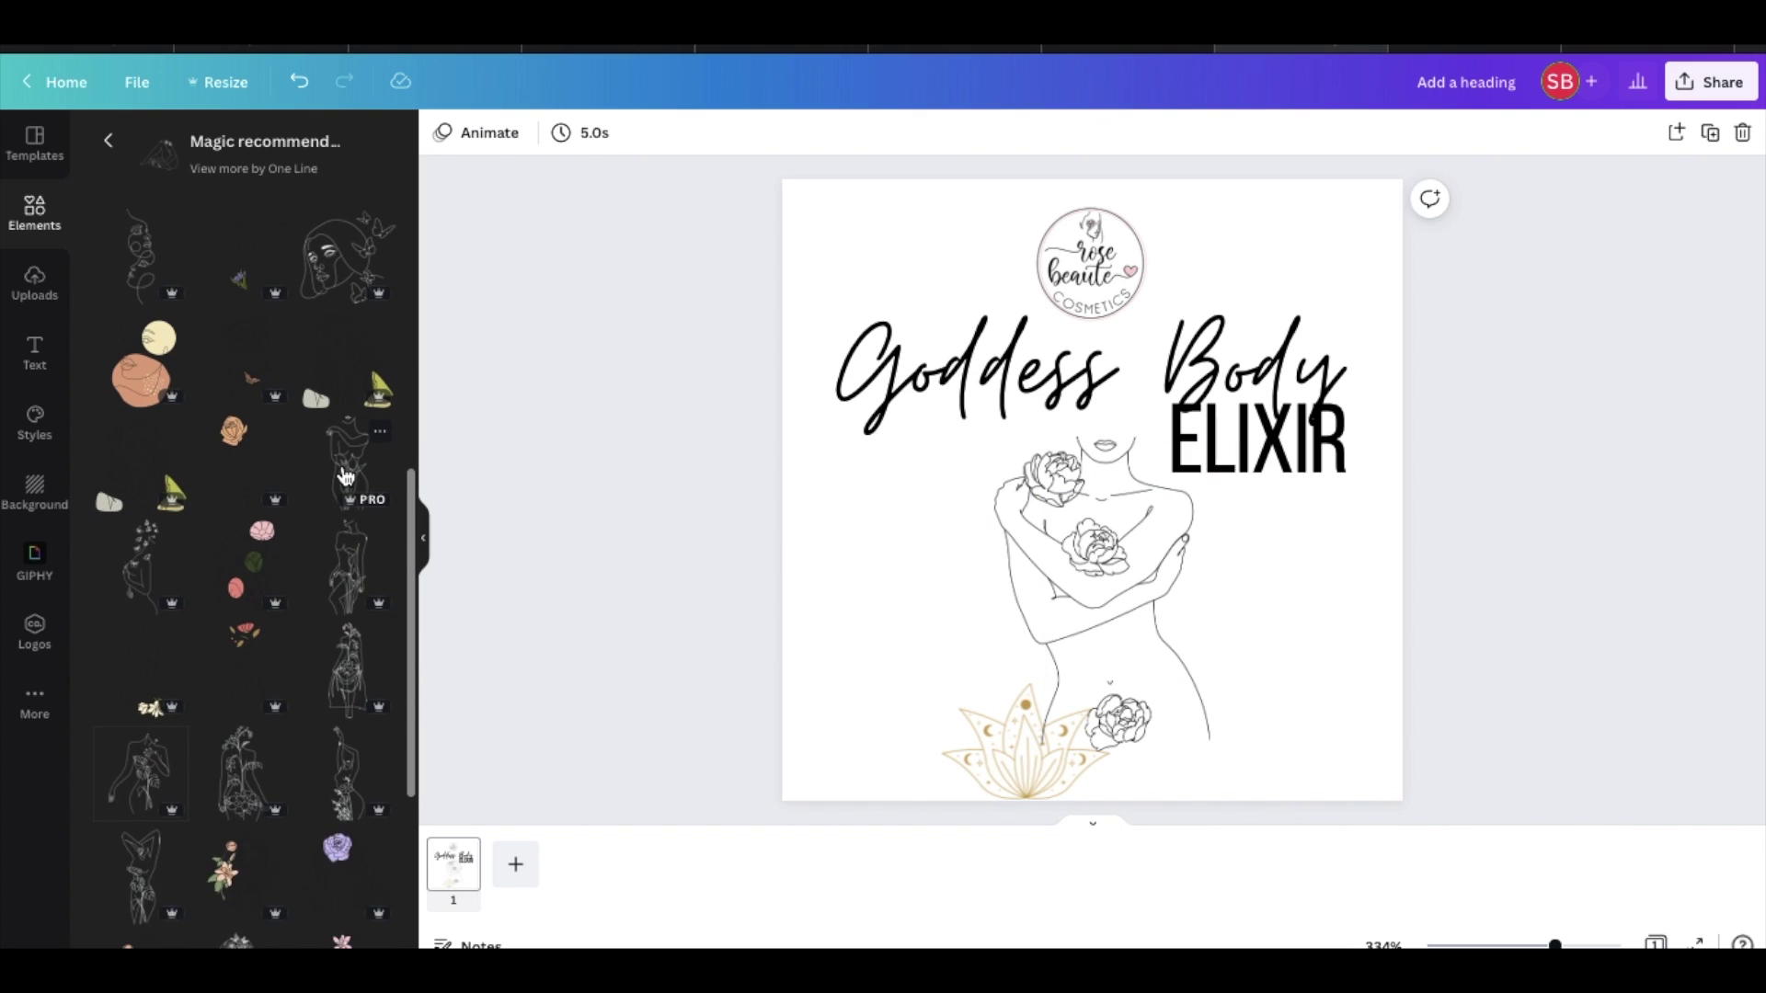
click(345, 471)
Raise the "Goddess Body" text and spread the graphics out, with the lotus and rose woman on either side of the flower-holding woman.
drag(1104, 432, 1117, 398)
drag(1046, 566, 857, 697)
drag(1178, 581, 1352, 582)
drag(934, 630, 1056, 583)
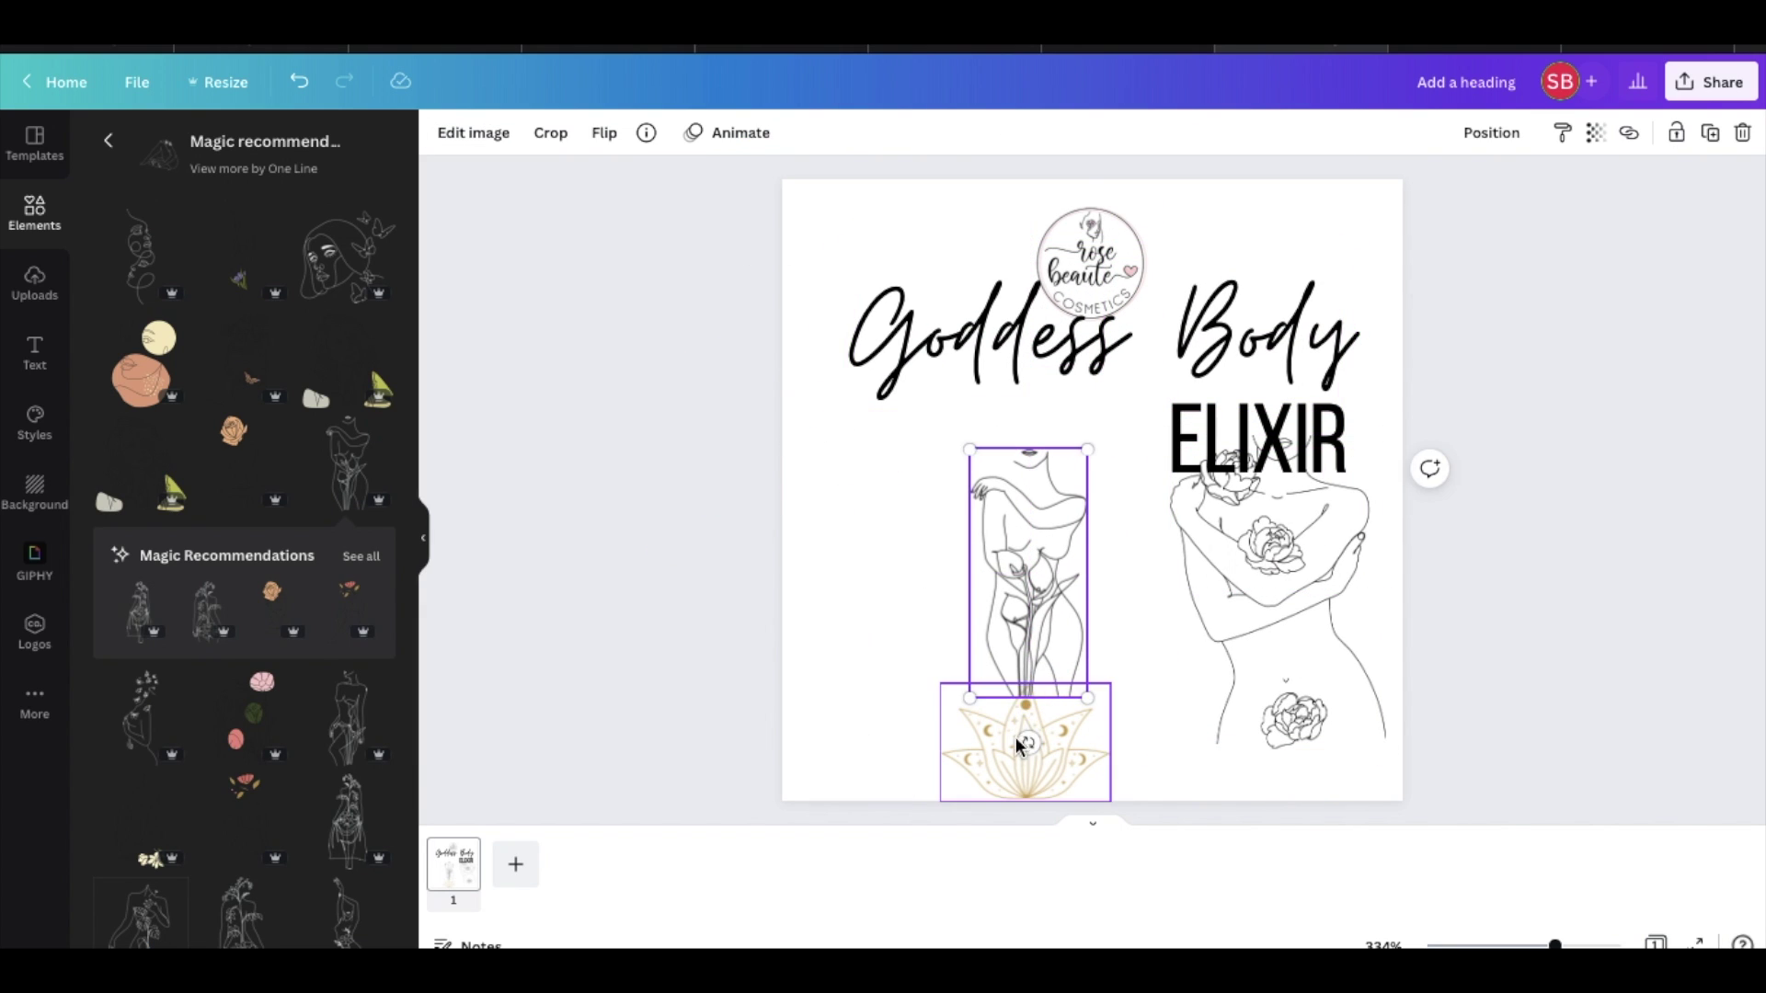
drag(1025, 736, 867, 532)
Enlarge the flower-holding woman and center the black "ELIXIR" text beneath "Goddess Body".
click(989, 685)
drag(975, 710, 926, 789)
drag(989, 667, 1057, 651)
click(1247, 616)
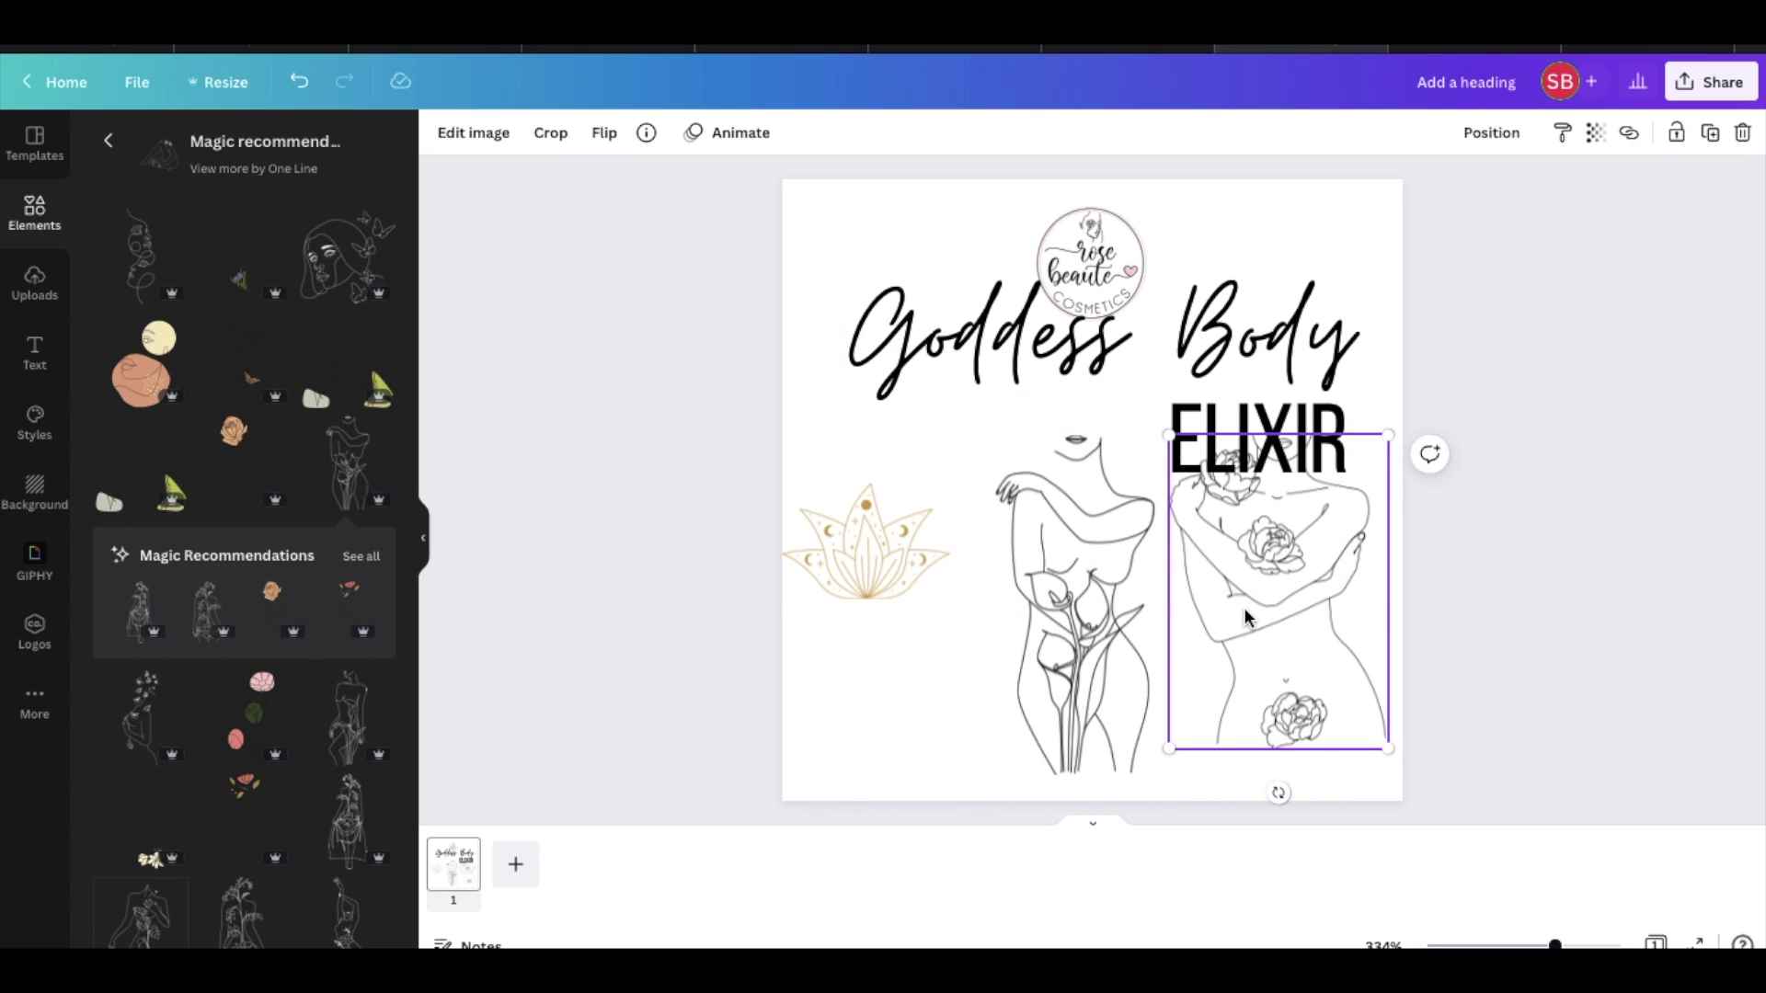
click(1284, 423)
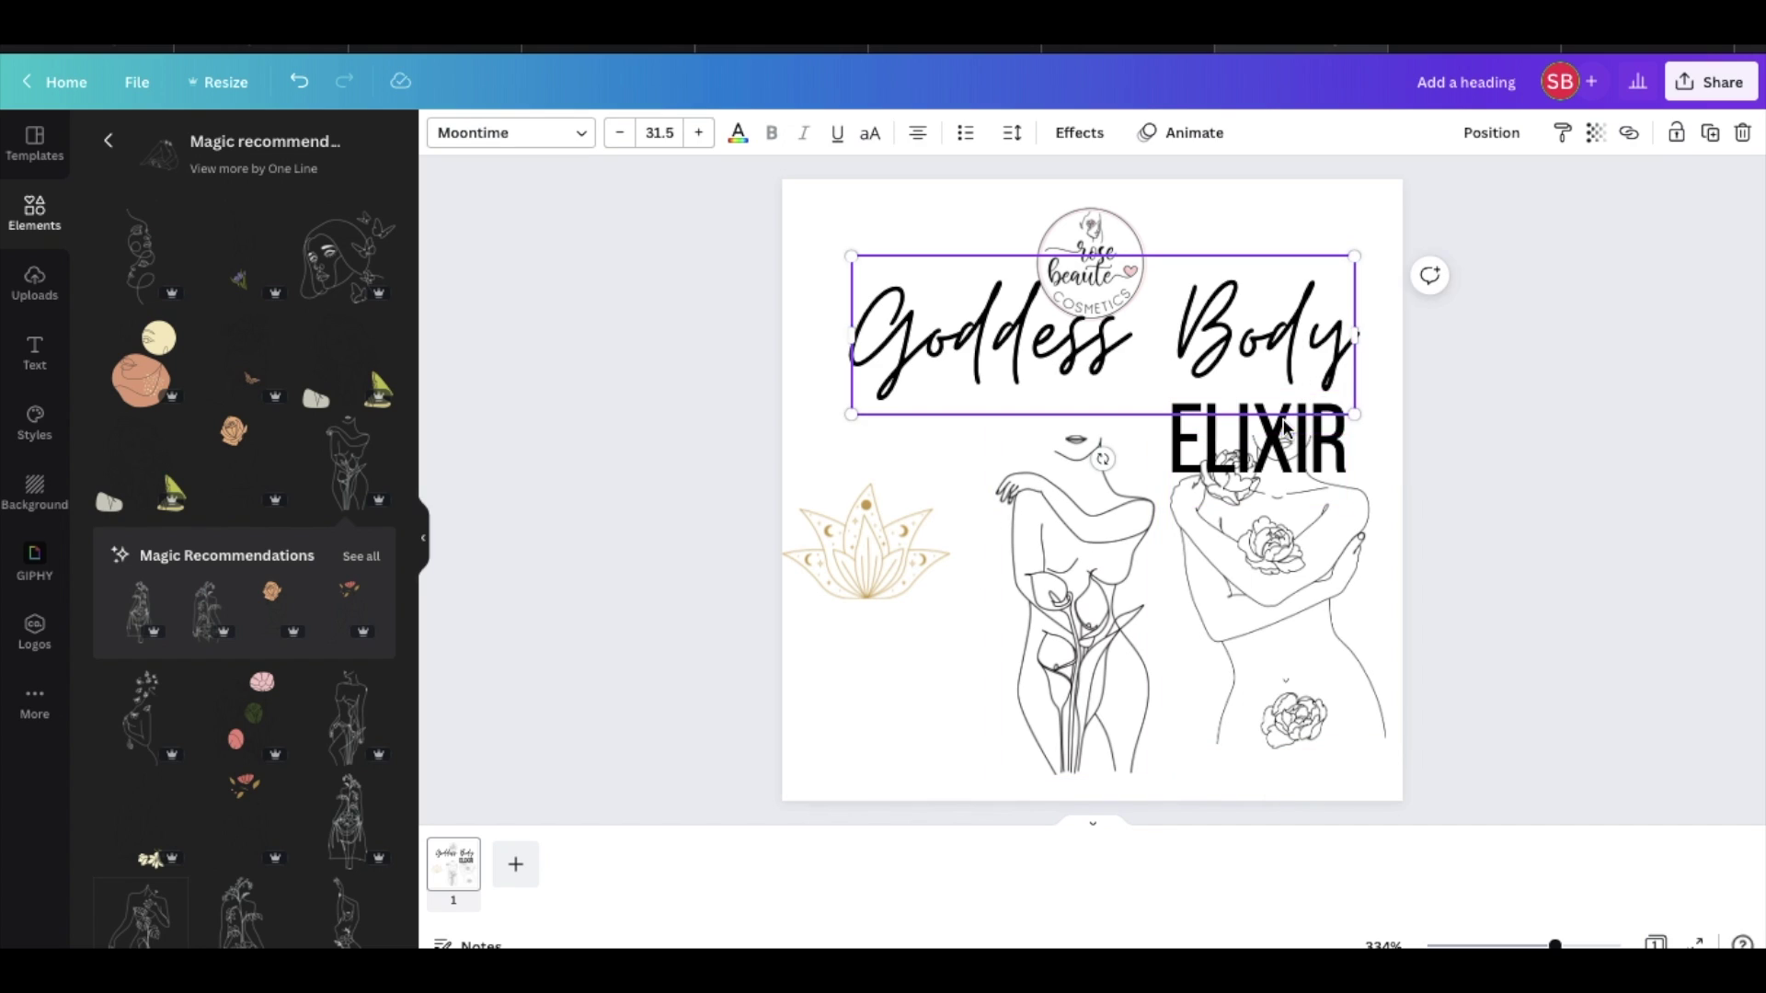
drag(1329, 432, 1154, 412)
Shrink the flower-holding woman slightly and position her directly below "ELIXIR".
click(1076, 598)
drag(1076, 598, 1093, 614)
click(1508, 492)
click(1171, 796)
drag(1171, 797, 1151, 757)
click(1584, 613)
Try two more floral line drawings of women from the recommendations on the label.
scroll(366, 749, down, 5)
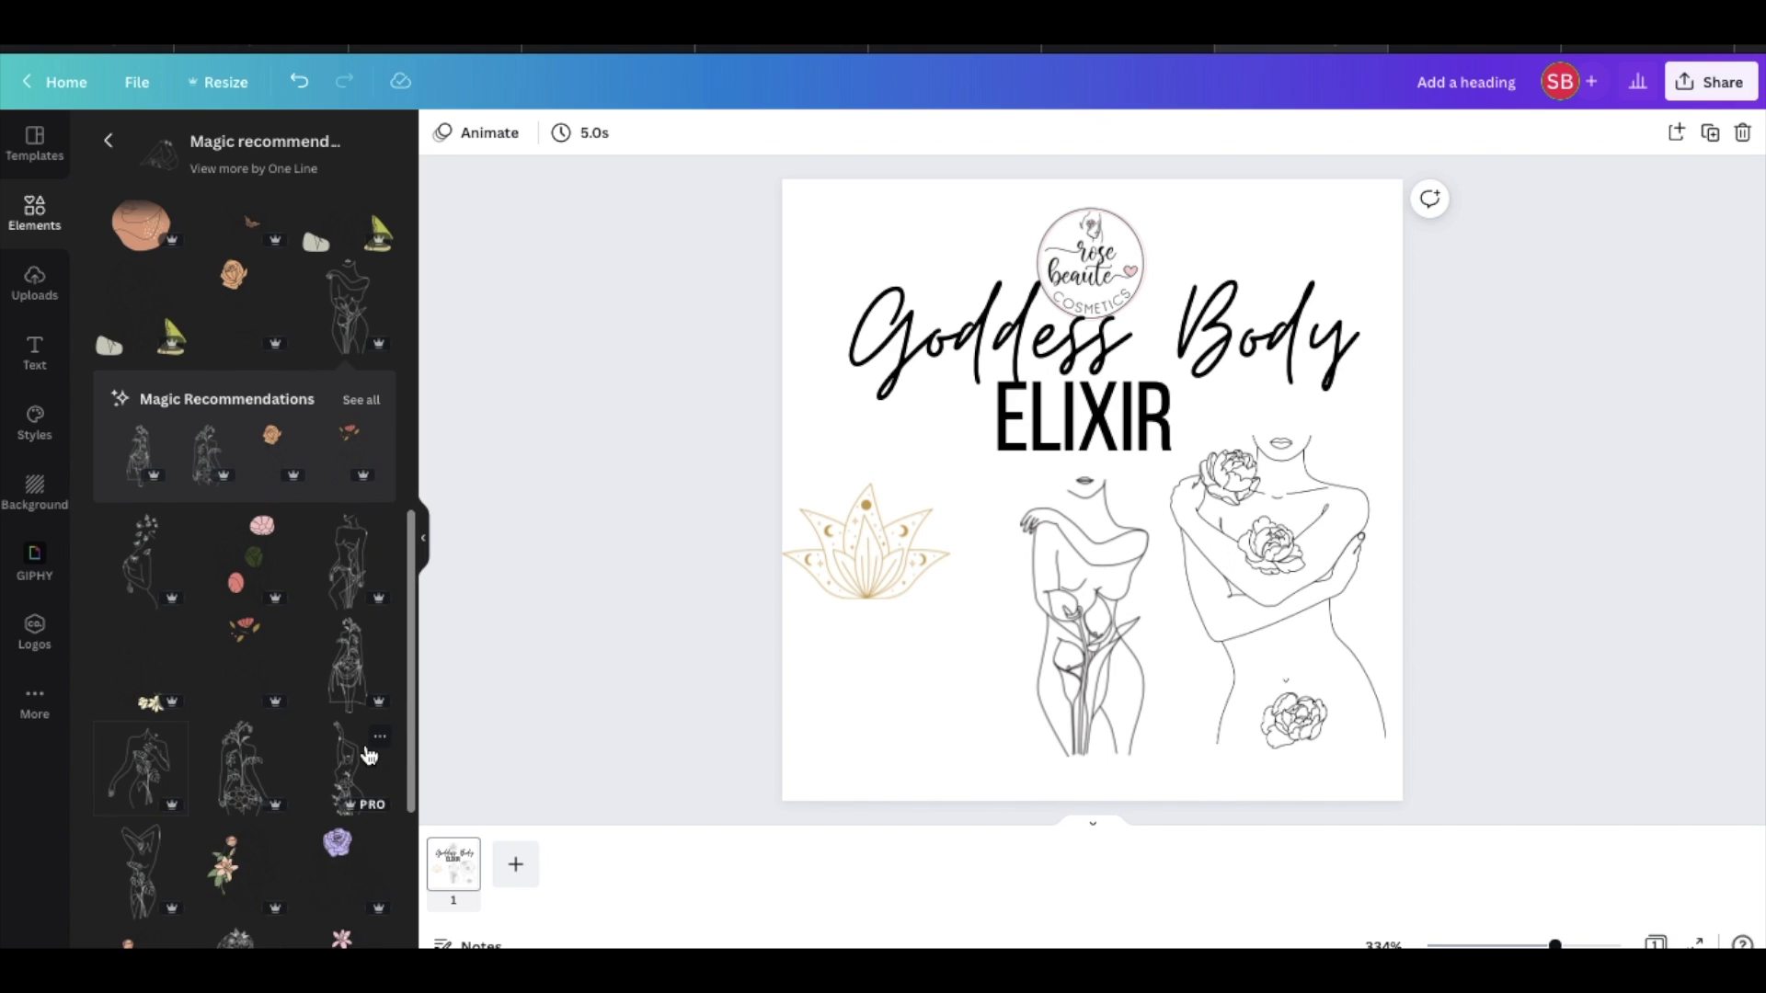
scroll(368, 754, up, 4)
click(142, 670)
drag(1099, 508, 935, 649)
key(BackSpace)
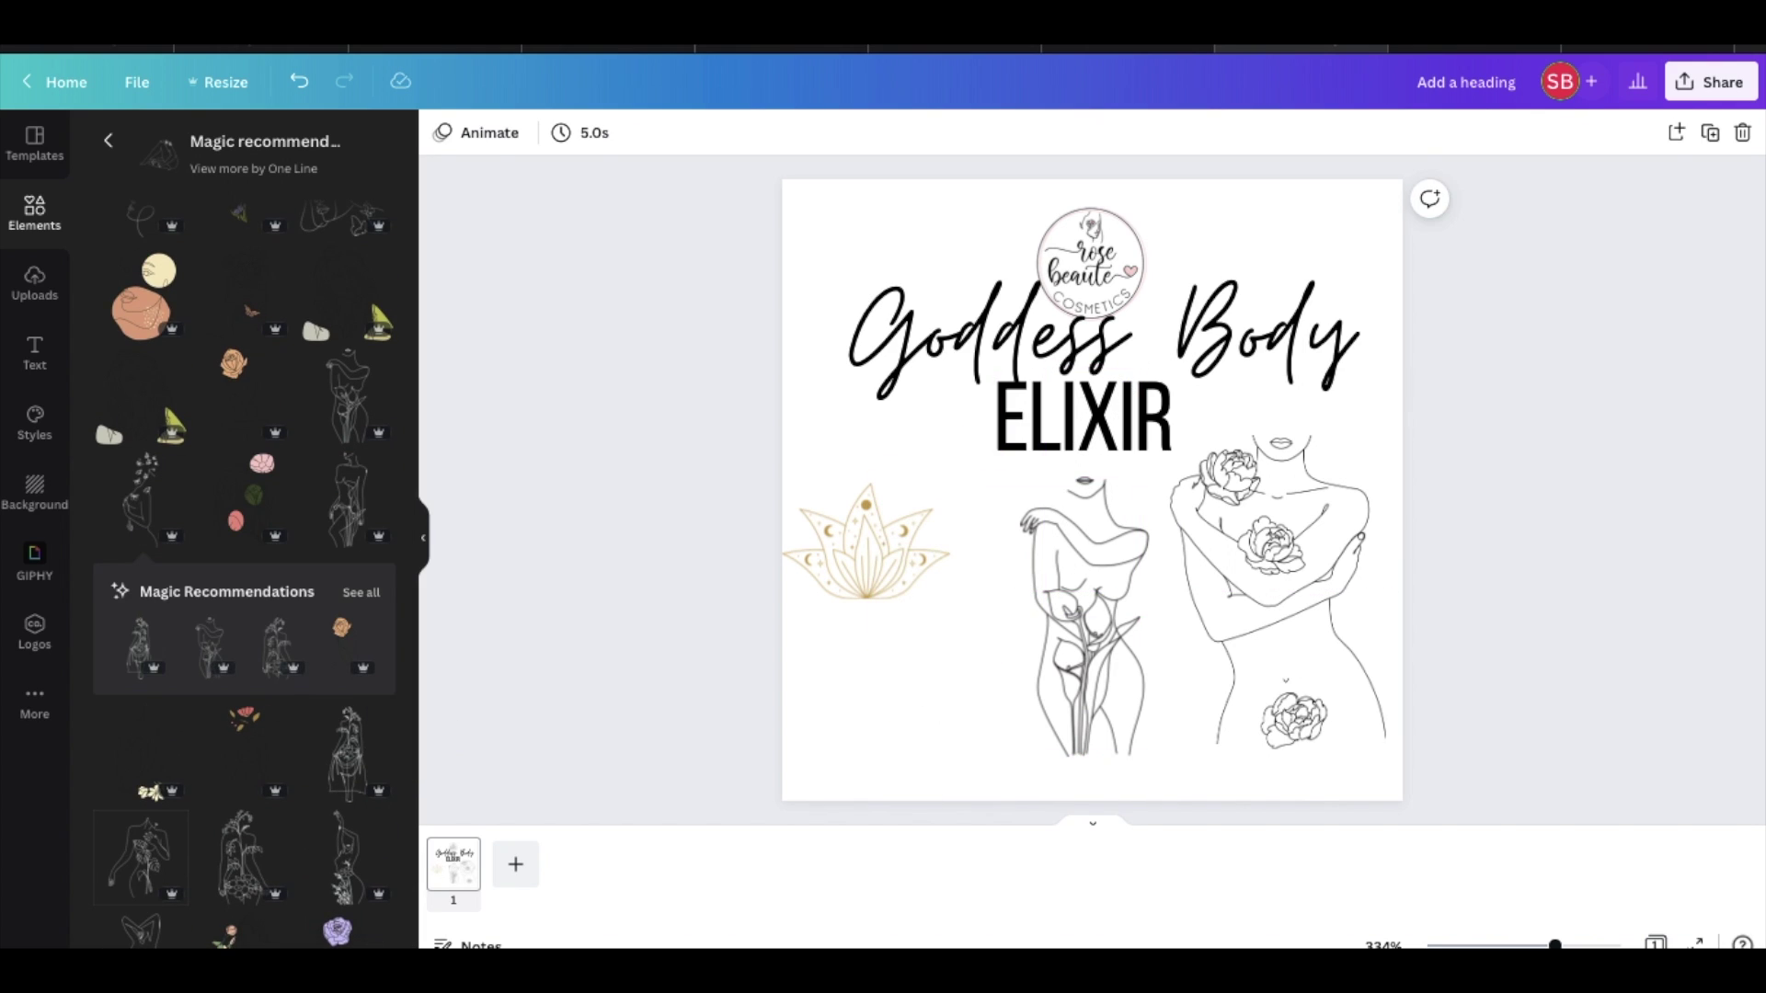
click(363, 521)
drag(1108, 516, 985, 658)
key(BackSpace)
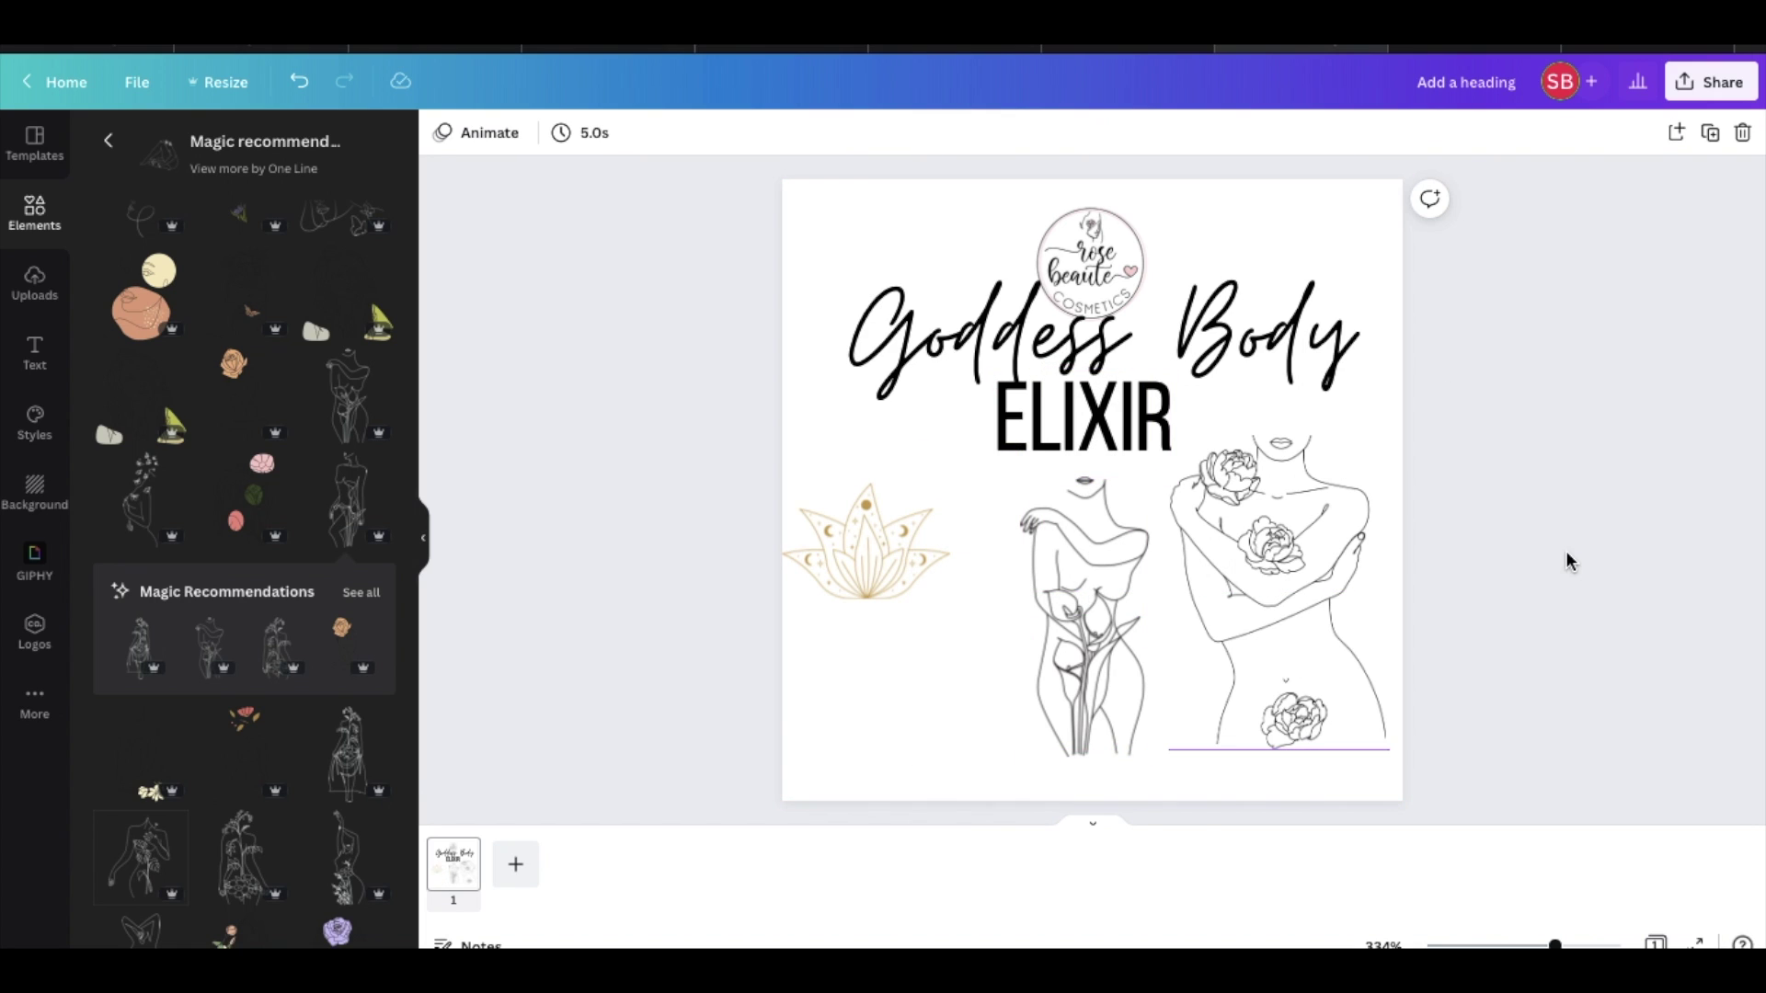
Delete the rose woman and gold lotus, and move the title and flower-holding woman slightly down.
click(1313, 581)
key(Delete)
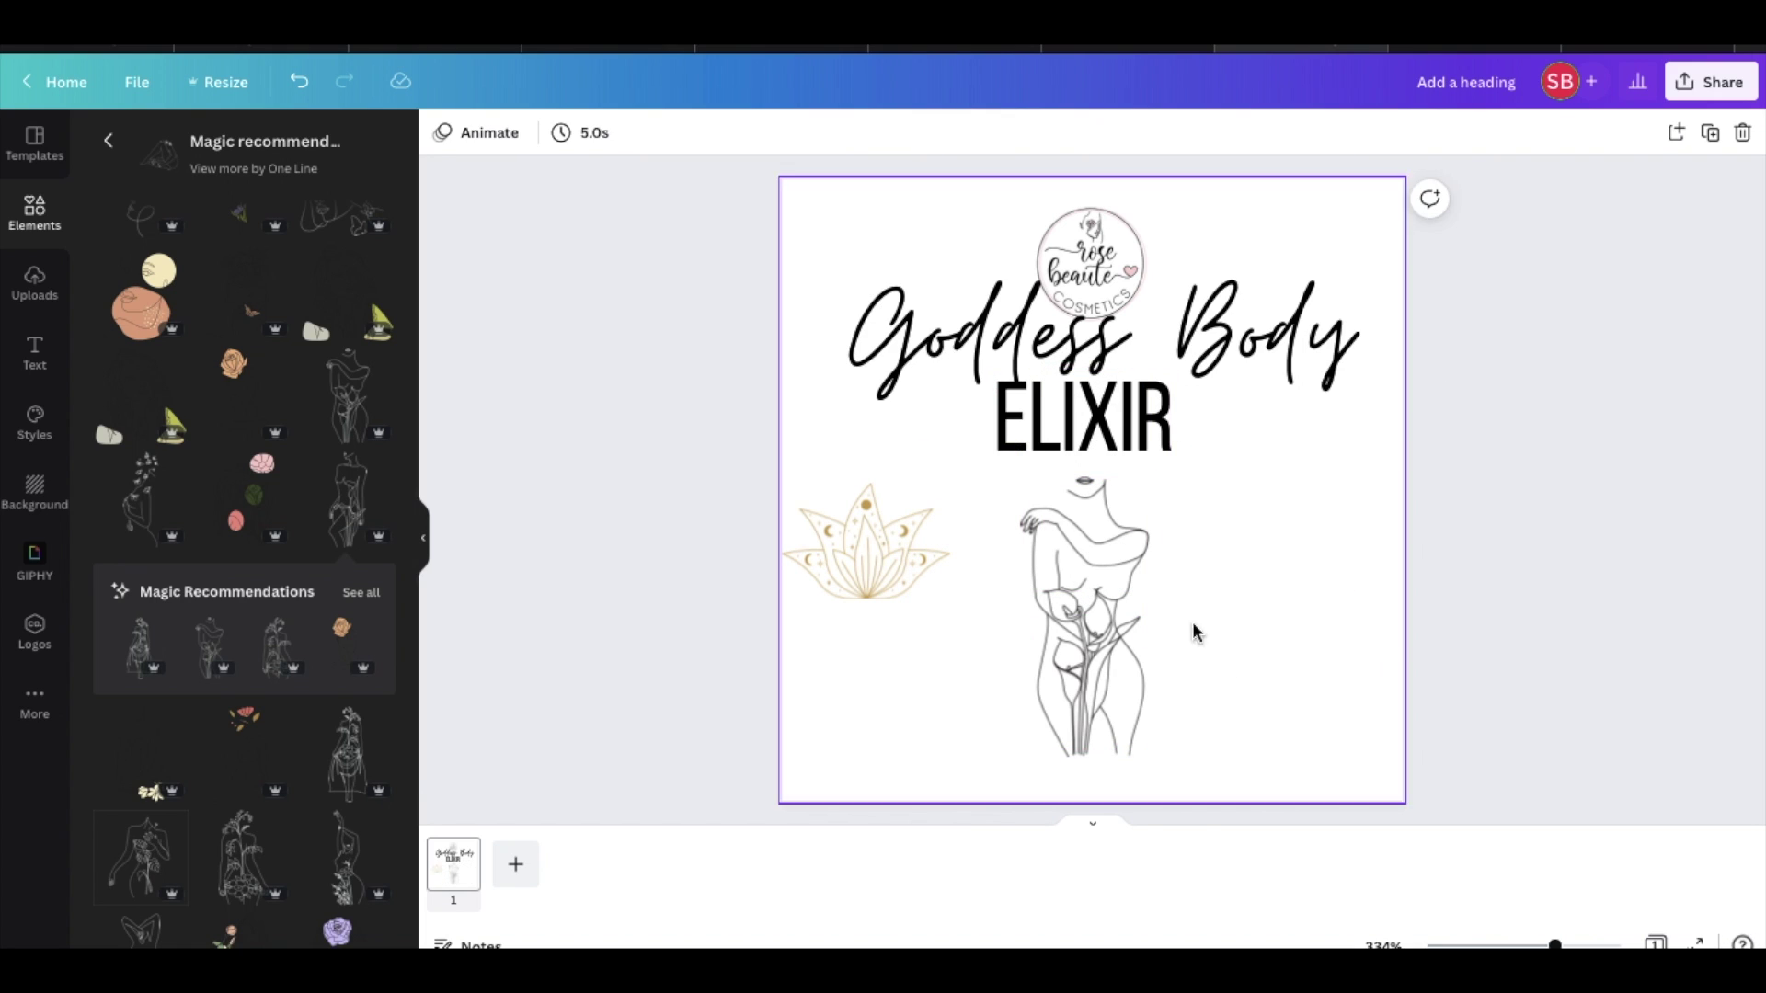
click(1151, 752)
drag(1128, 399, 1133, 464)
click(1338, 552)
click(108, 140)
click(848, 563)
key(Delete)
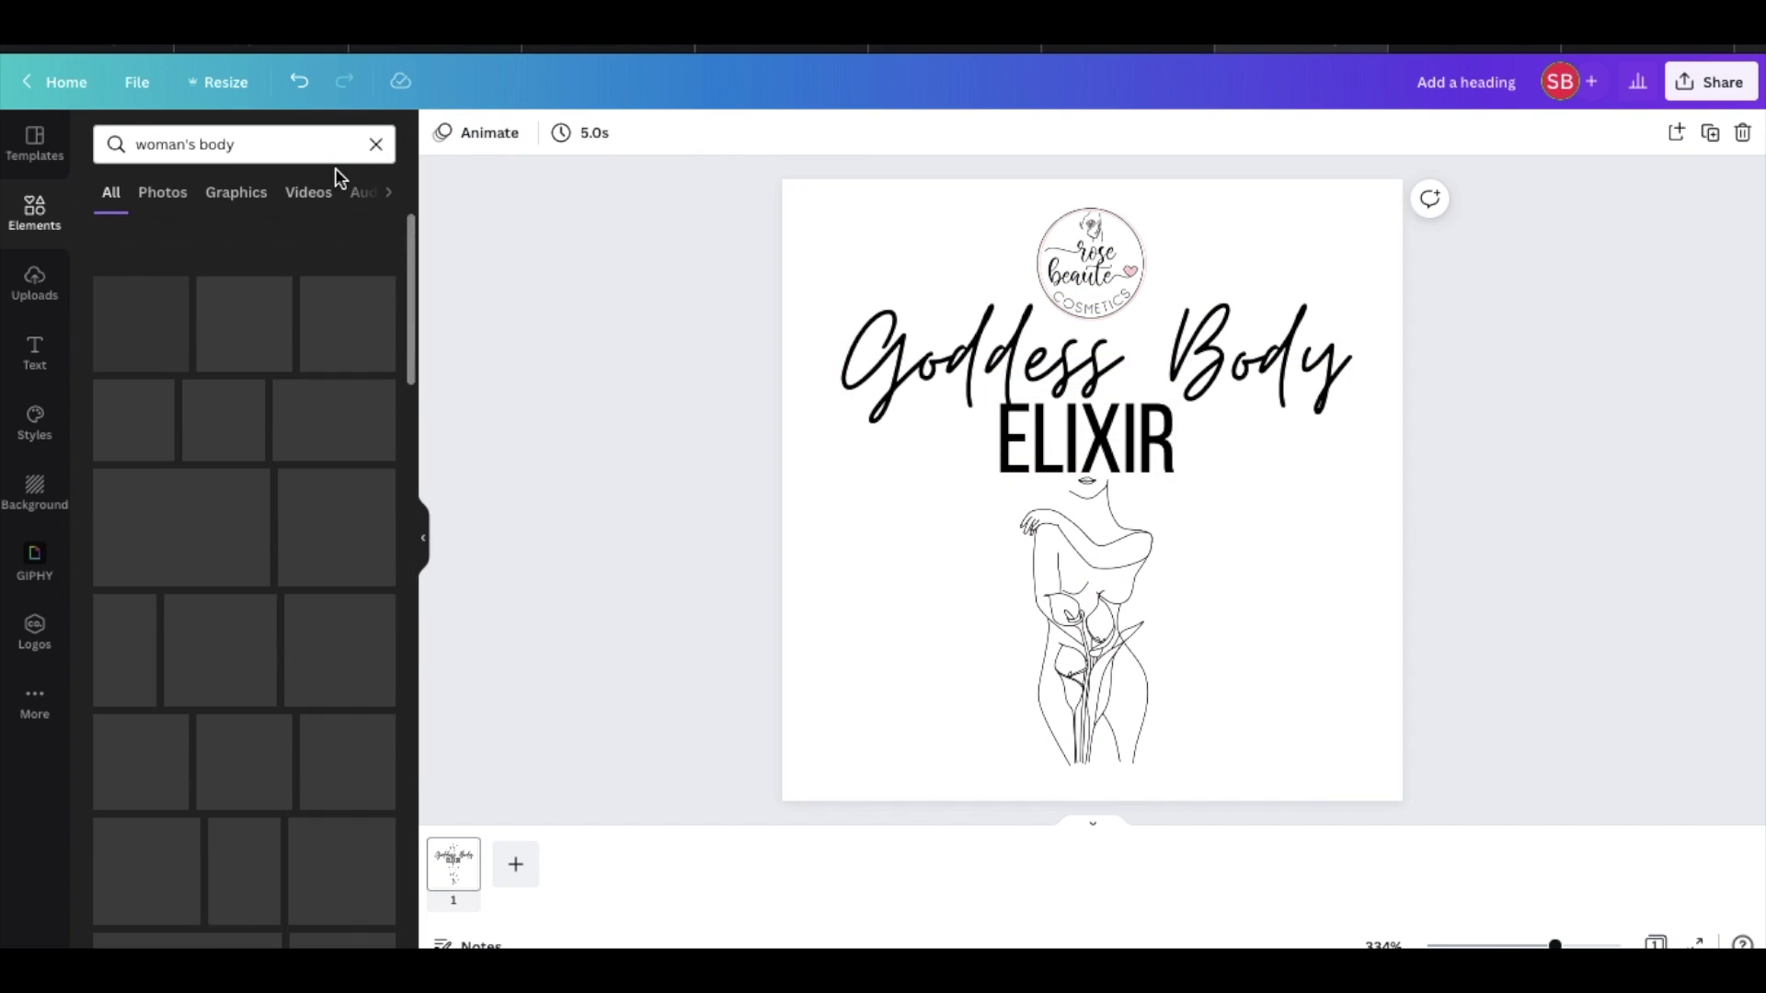
Add the yellow-gold brush stroke from the recently used elements and stretch it behind "Goddess Body".
click(379, 145)
click(377, 246)
click(108, 139)
click(375, 247)
scroll(252, 634, down, 9)
click(129, 322)
drag(970, 464, 684, 394)
mouse_move(833, 456)
mouse_down()
mouse_move(1029, 348)
mouse_move(977, 378)
mouse_up()
click(1071, 487)
Place a gold letter E from the gold S's recommendations beneath the title and move the black "ELIXIR" text to the label's lower-right corner.
scroll(309, 538, down, 3)
click(142, 648)
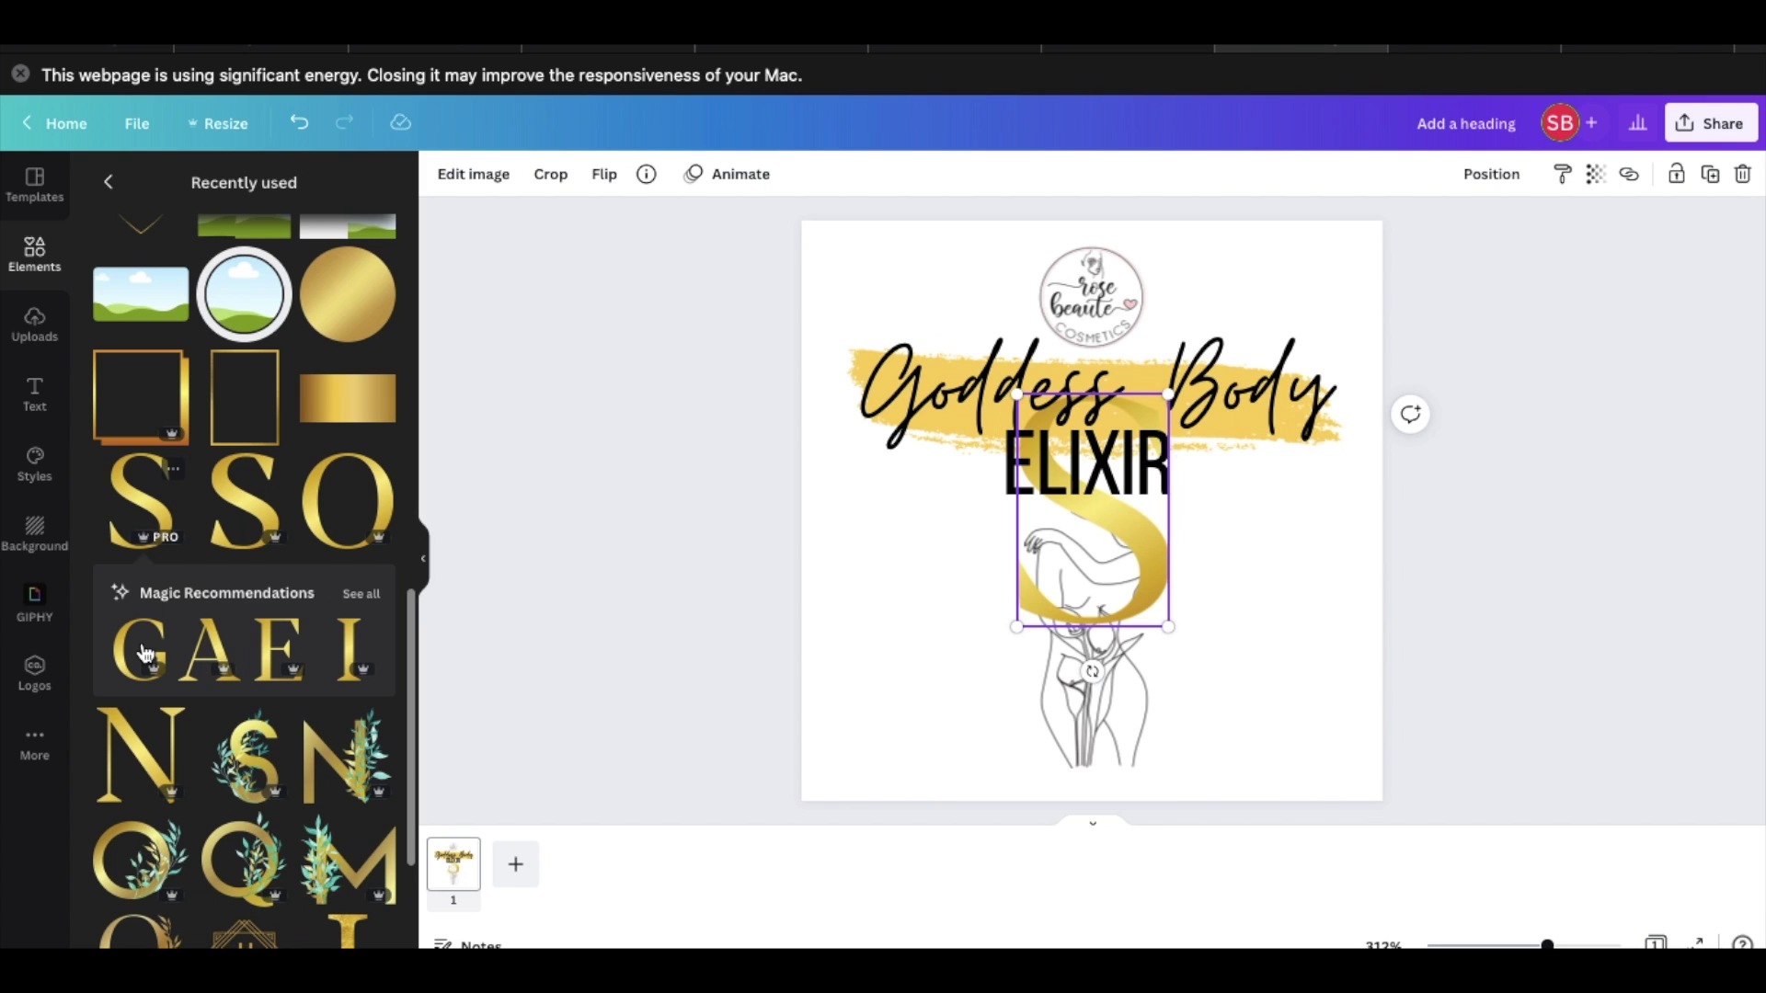
key(Delete)
click(1085, 469)
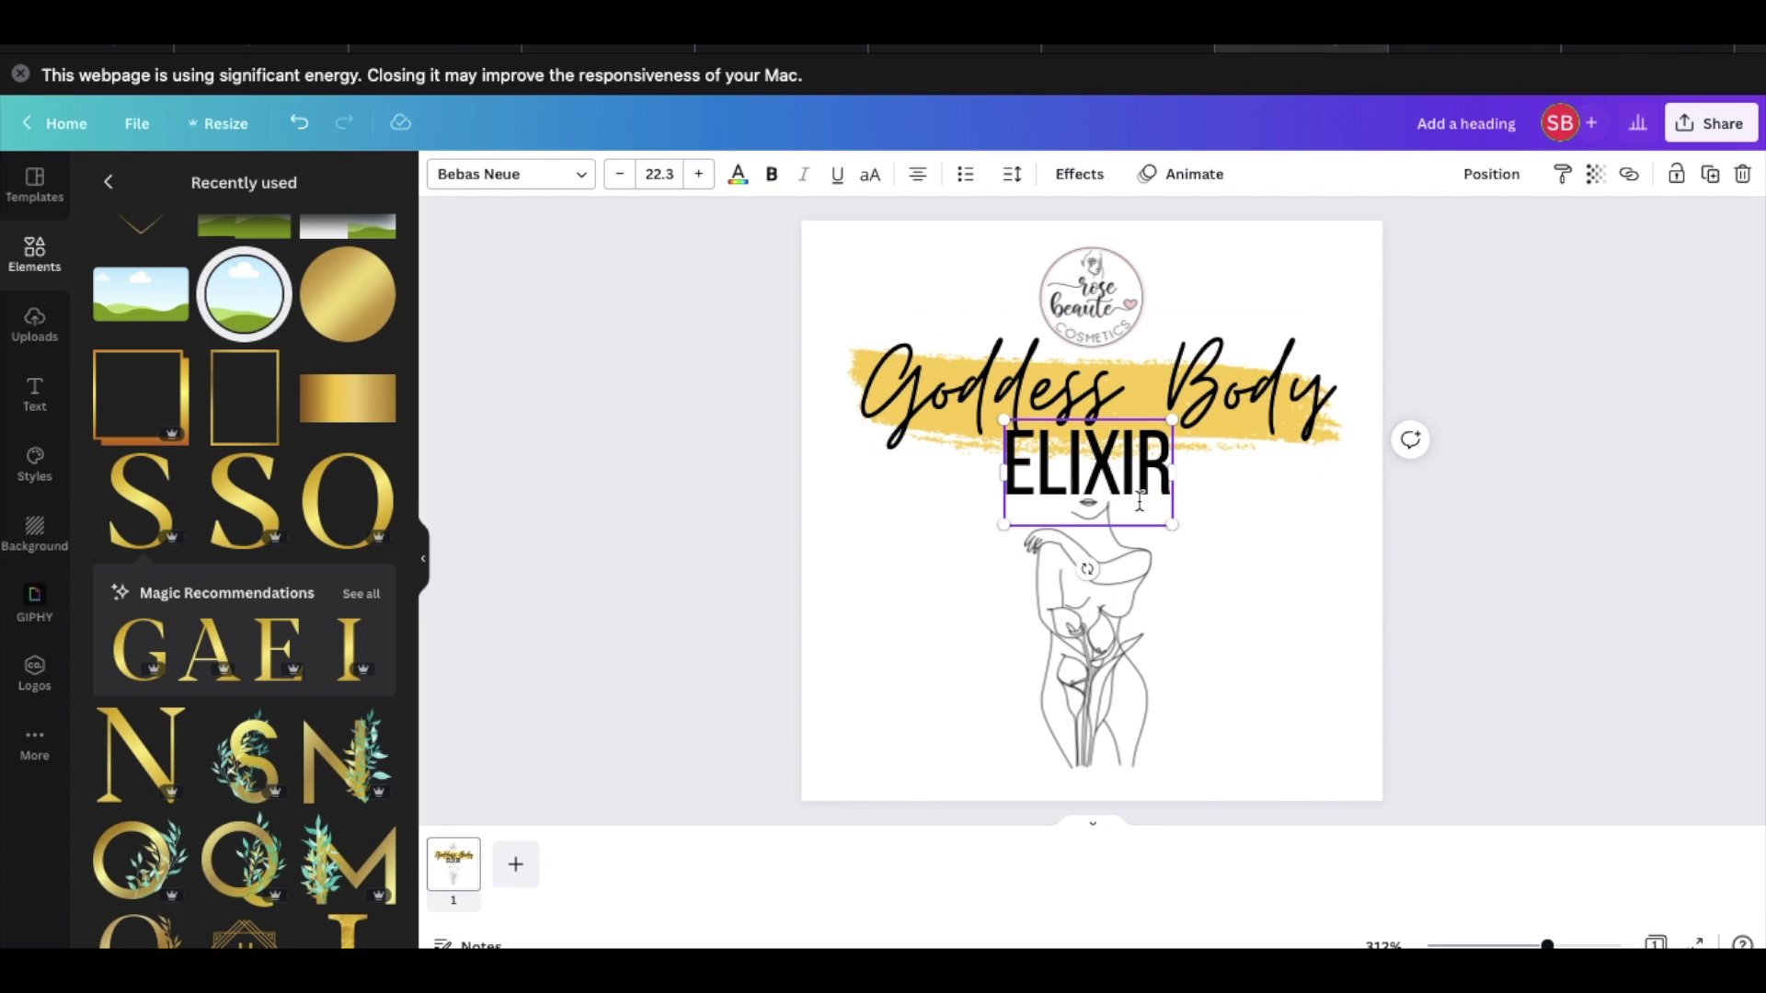
drag(1086, 469, 1203, 630)
click(264, 658)
drag(911, 633, 913, 528)
drag(1205, 618, 1277, 729)
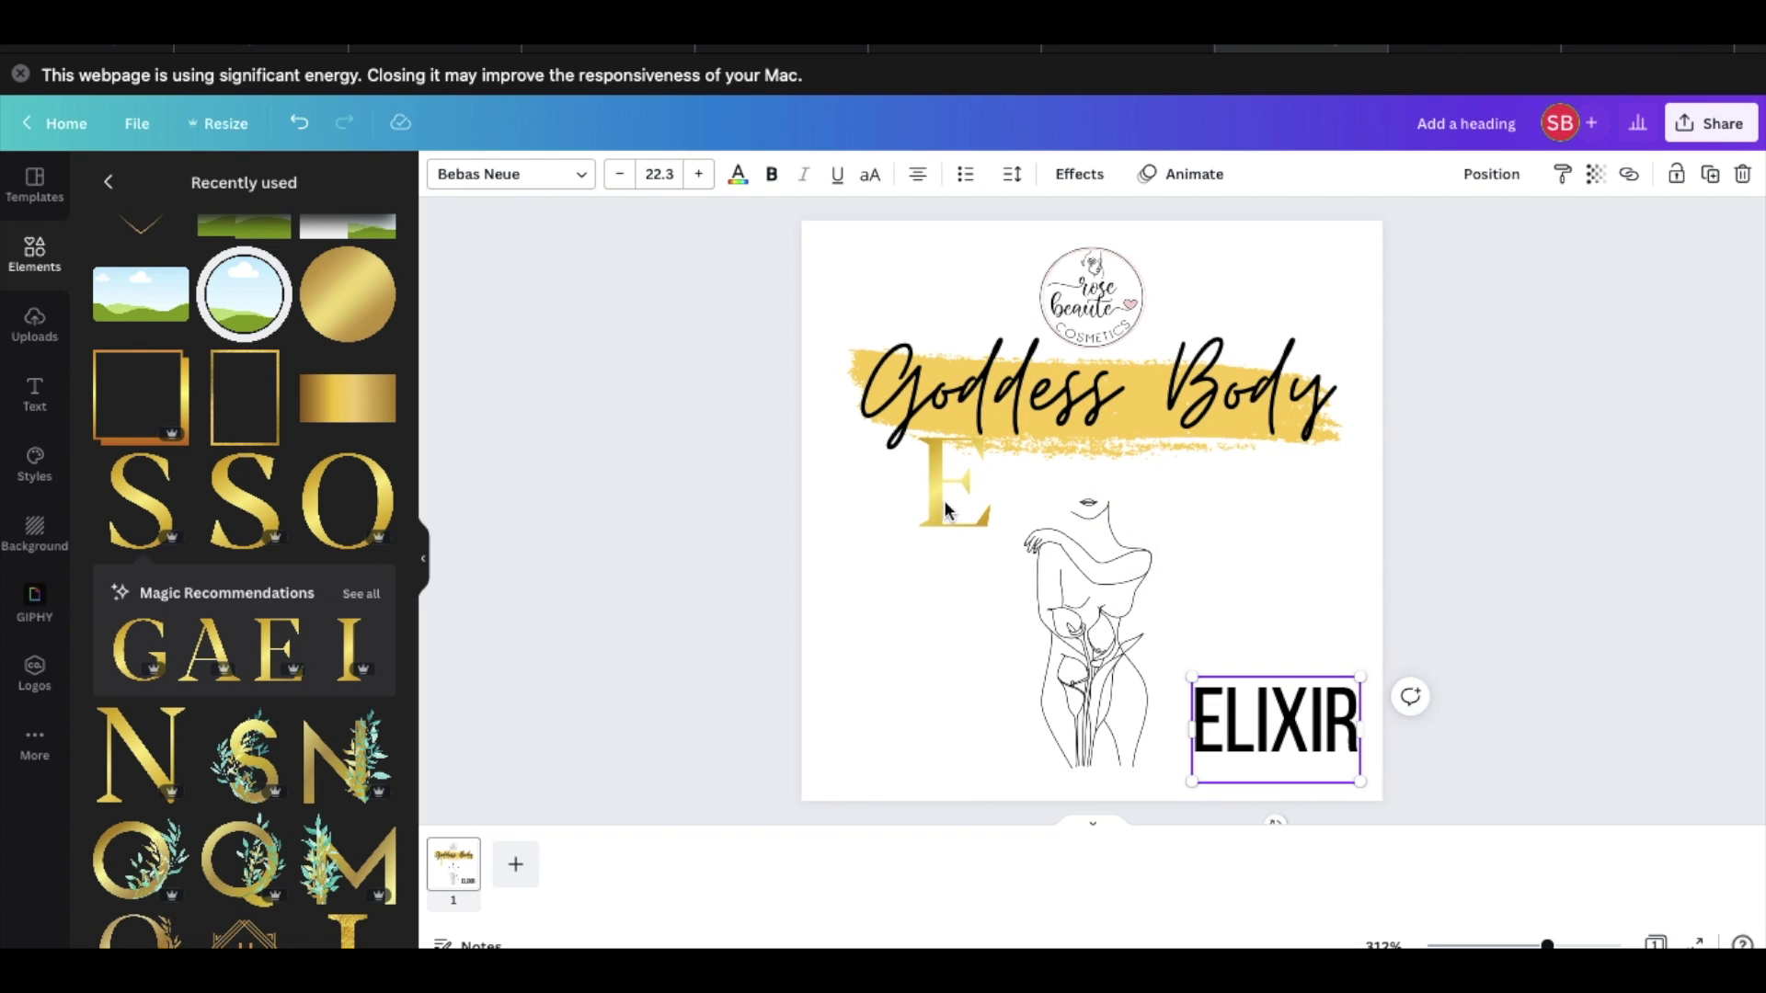
Add the matching gold letter L and size it to sit directly after the E.
click(361, 593)
scroll(296, 552, down, 5)
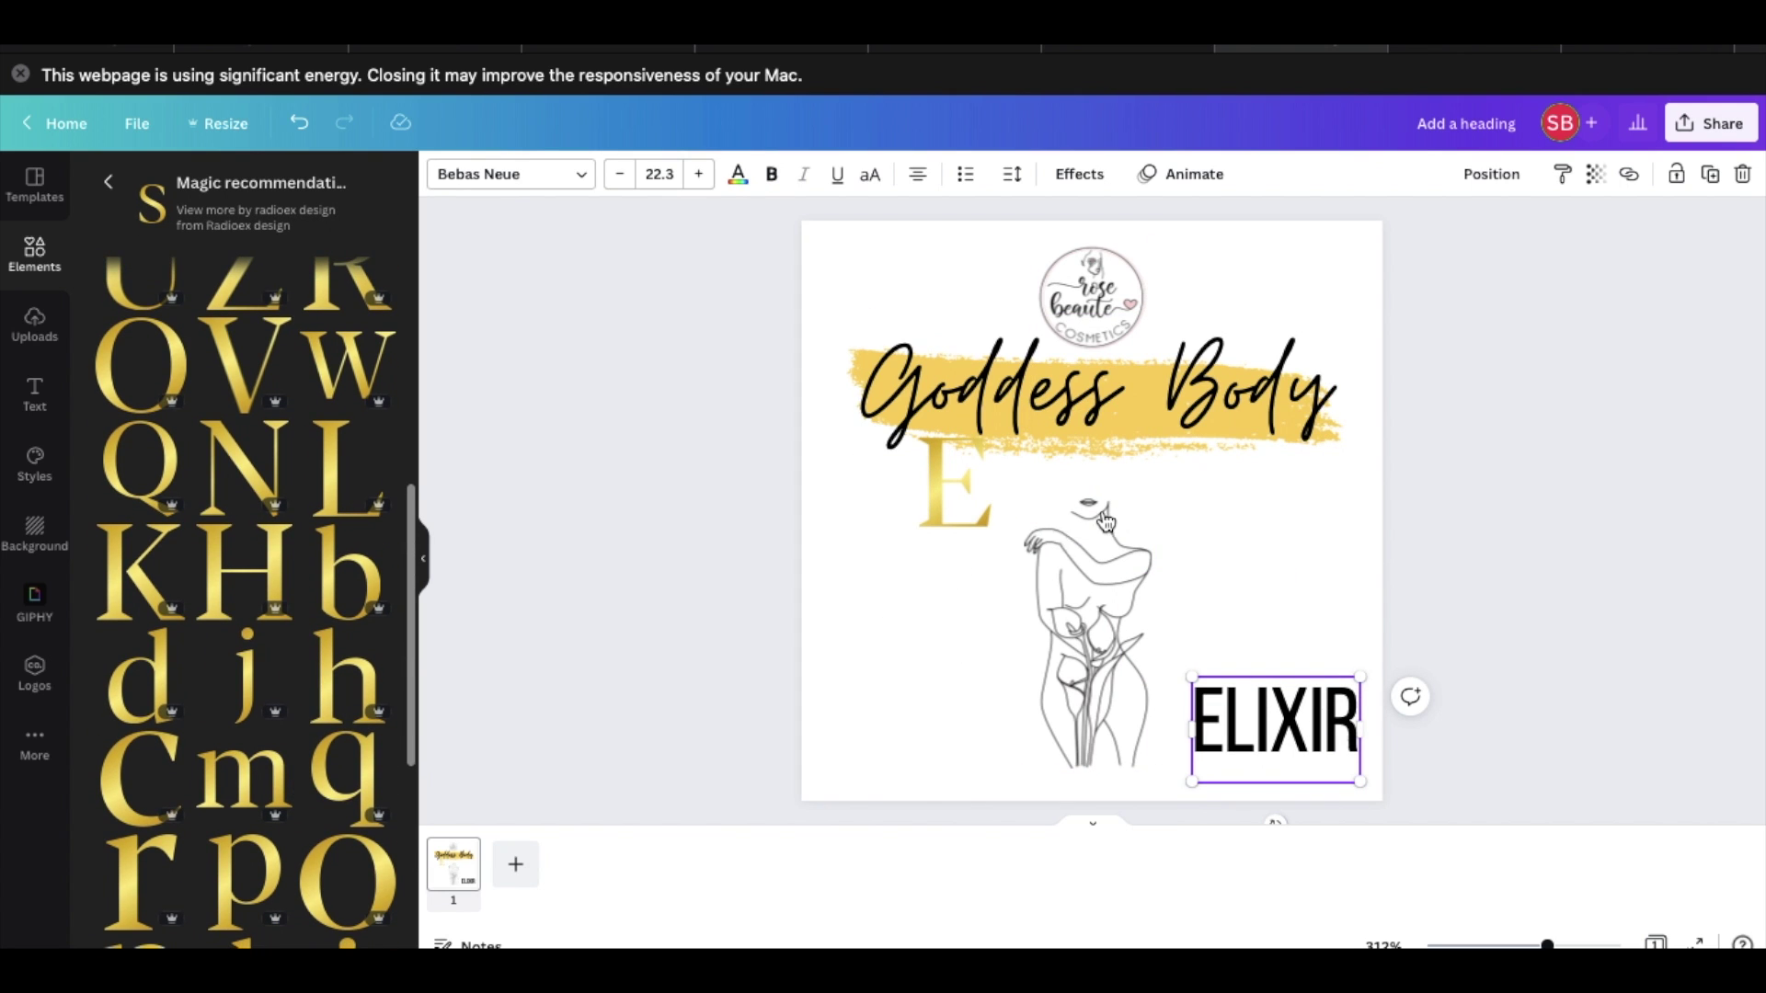
key(Delete)
click(1034, 608)
drag(1007, 626, 1015, 520)
click(1108, 450)
drag(1068, 426, 1002, 465)
drag(1059, 532, 1017, 503)
Add a gold letter I after the L at matching height, moving the flower-holding woman aside to the right.
scroll(333, 485, down, 1)
scroll(333, 485, up, 6)
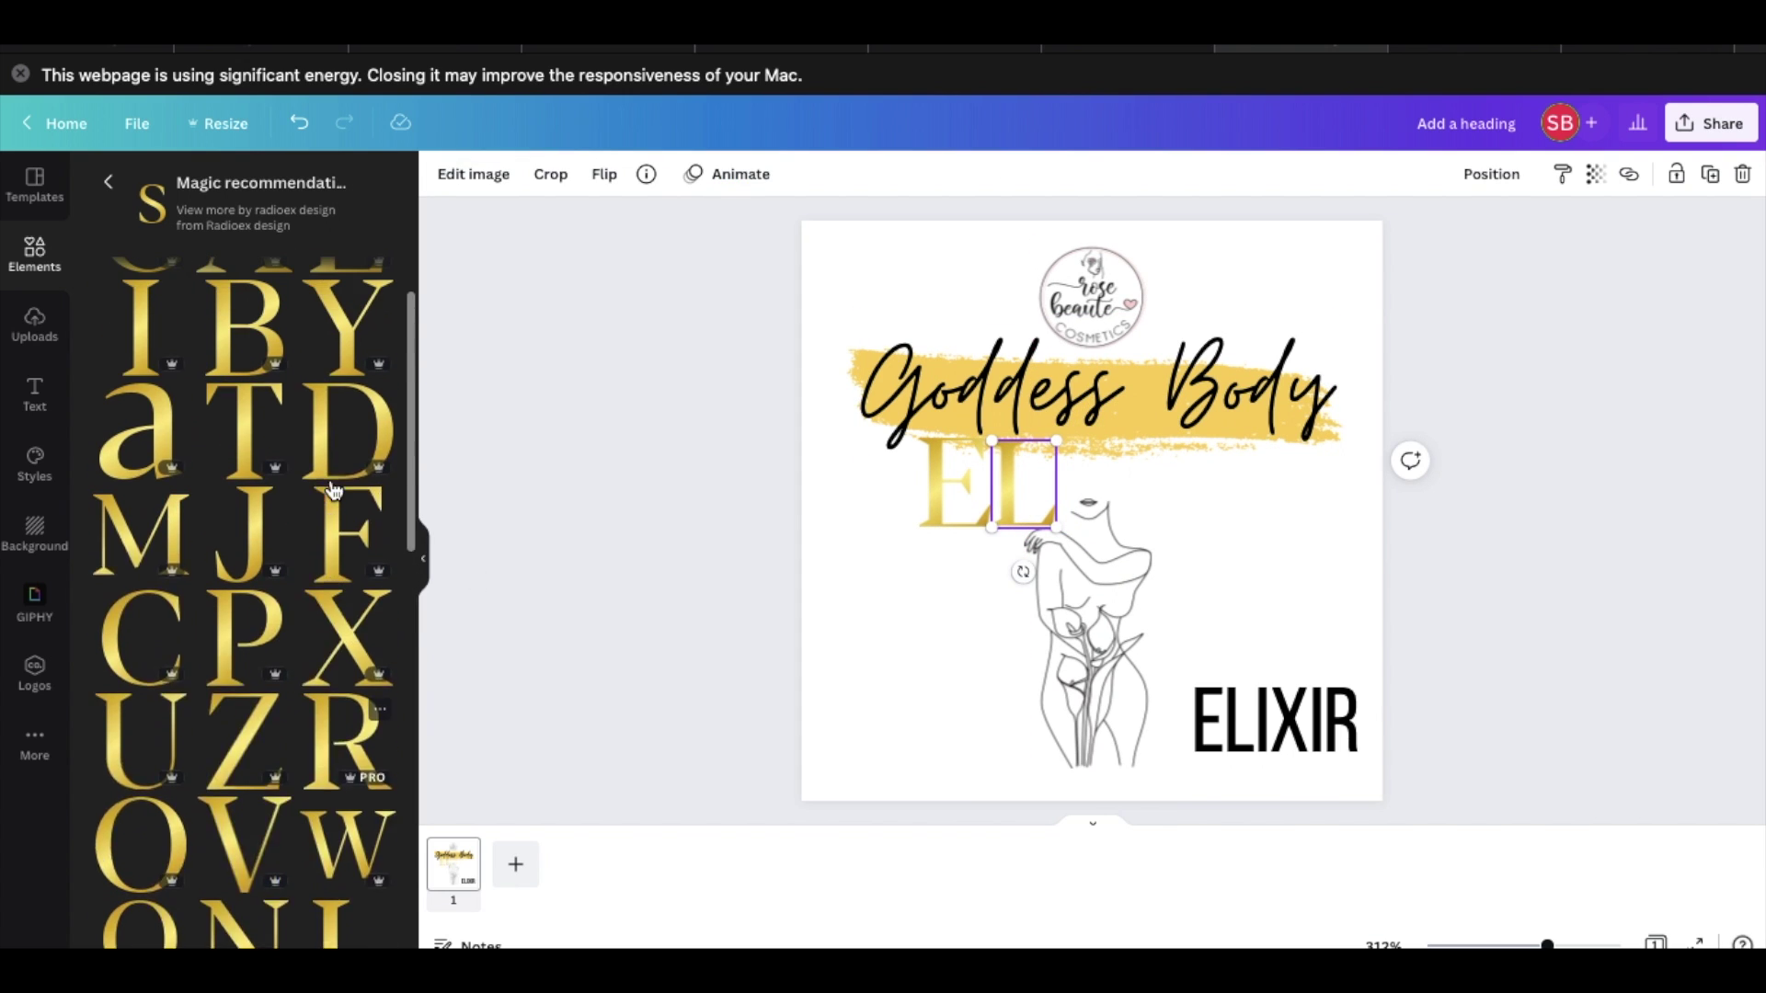
click(143, 421)
drag(1135, 623, 1045, 489)
drag(1141, 557, 1308, 557)
click(1067, 464)
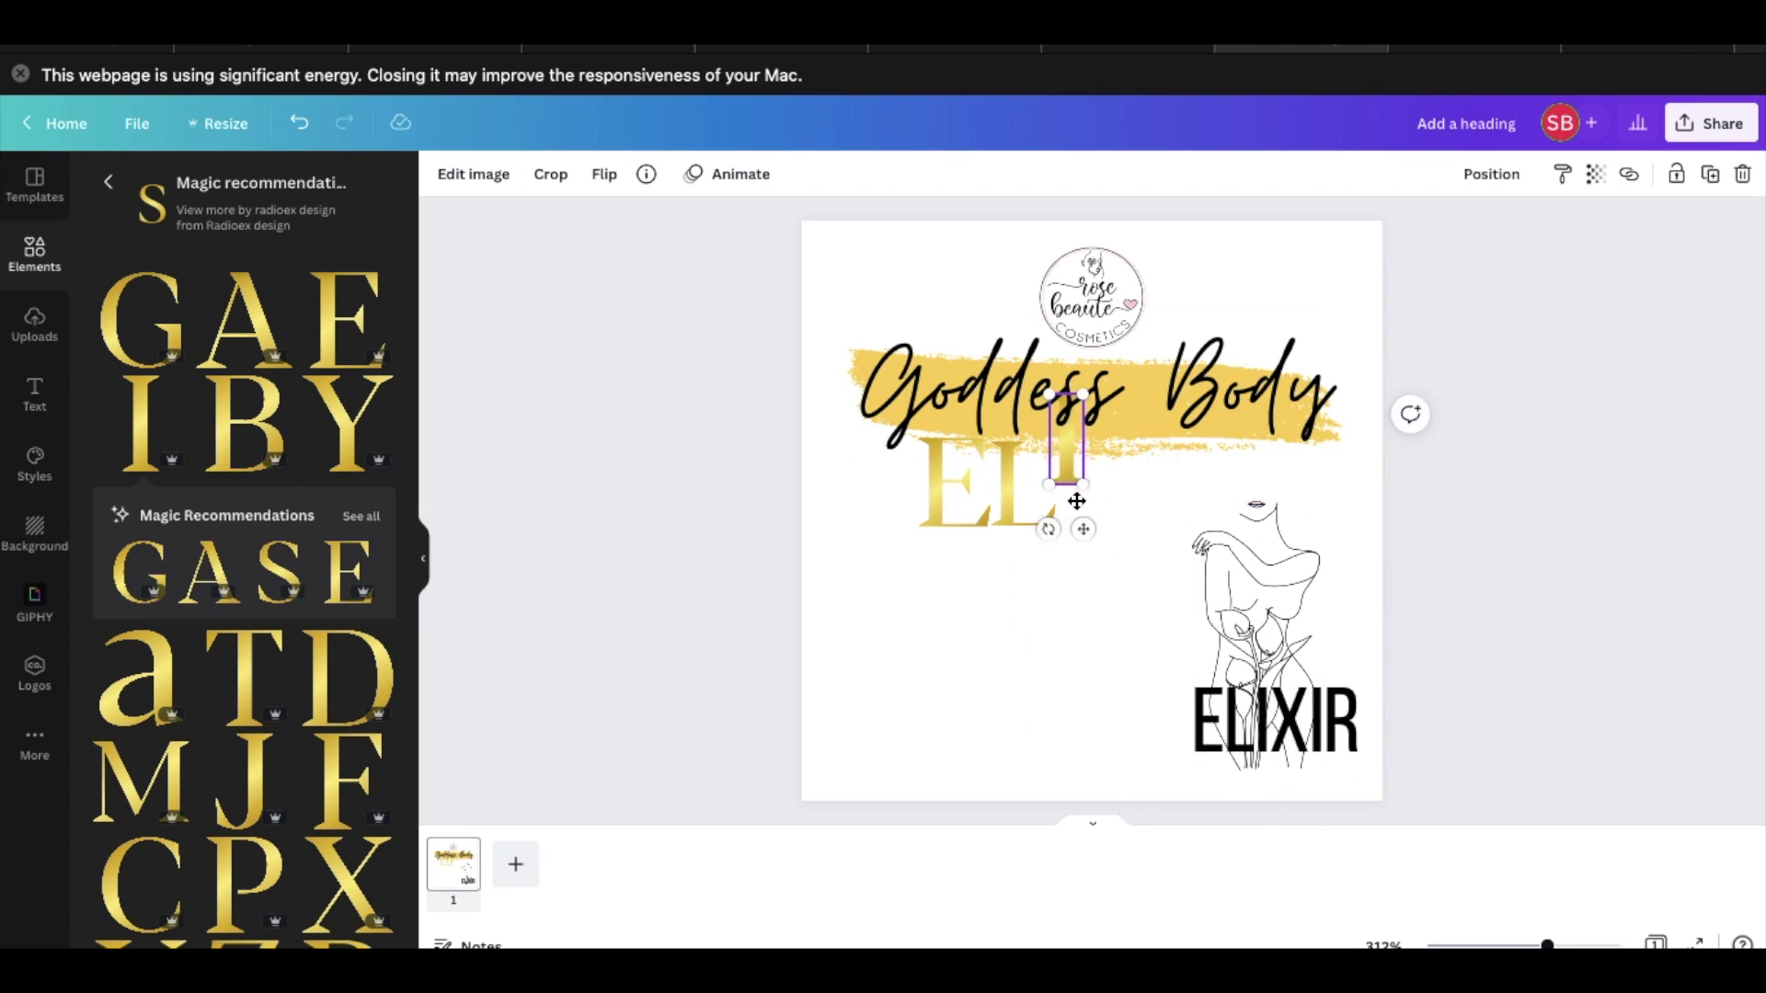
drag(1076, 520, 1075, 519)
click(1004, 445)
click(1006, 495)
drag(1058, 439, 1058, 439)
Add a gold letter X and size and align it after the I.
click(348, 881)
drag(982, 623, 1174, 402)
click(1170, 438)
drag(1188, 453, 1147, 509)
drag(1145, 386, 1145, 444)
click(1130, 488)
drag(1164, 522, 1177, 527)
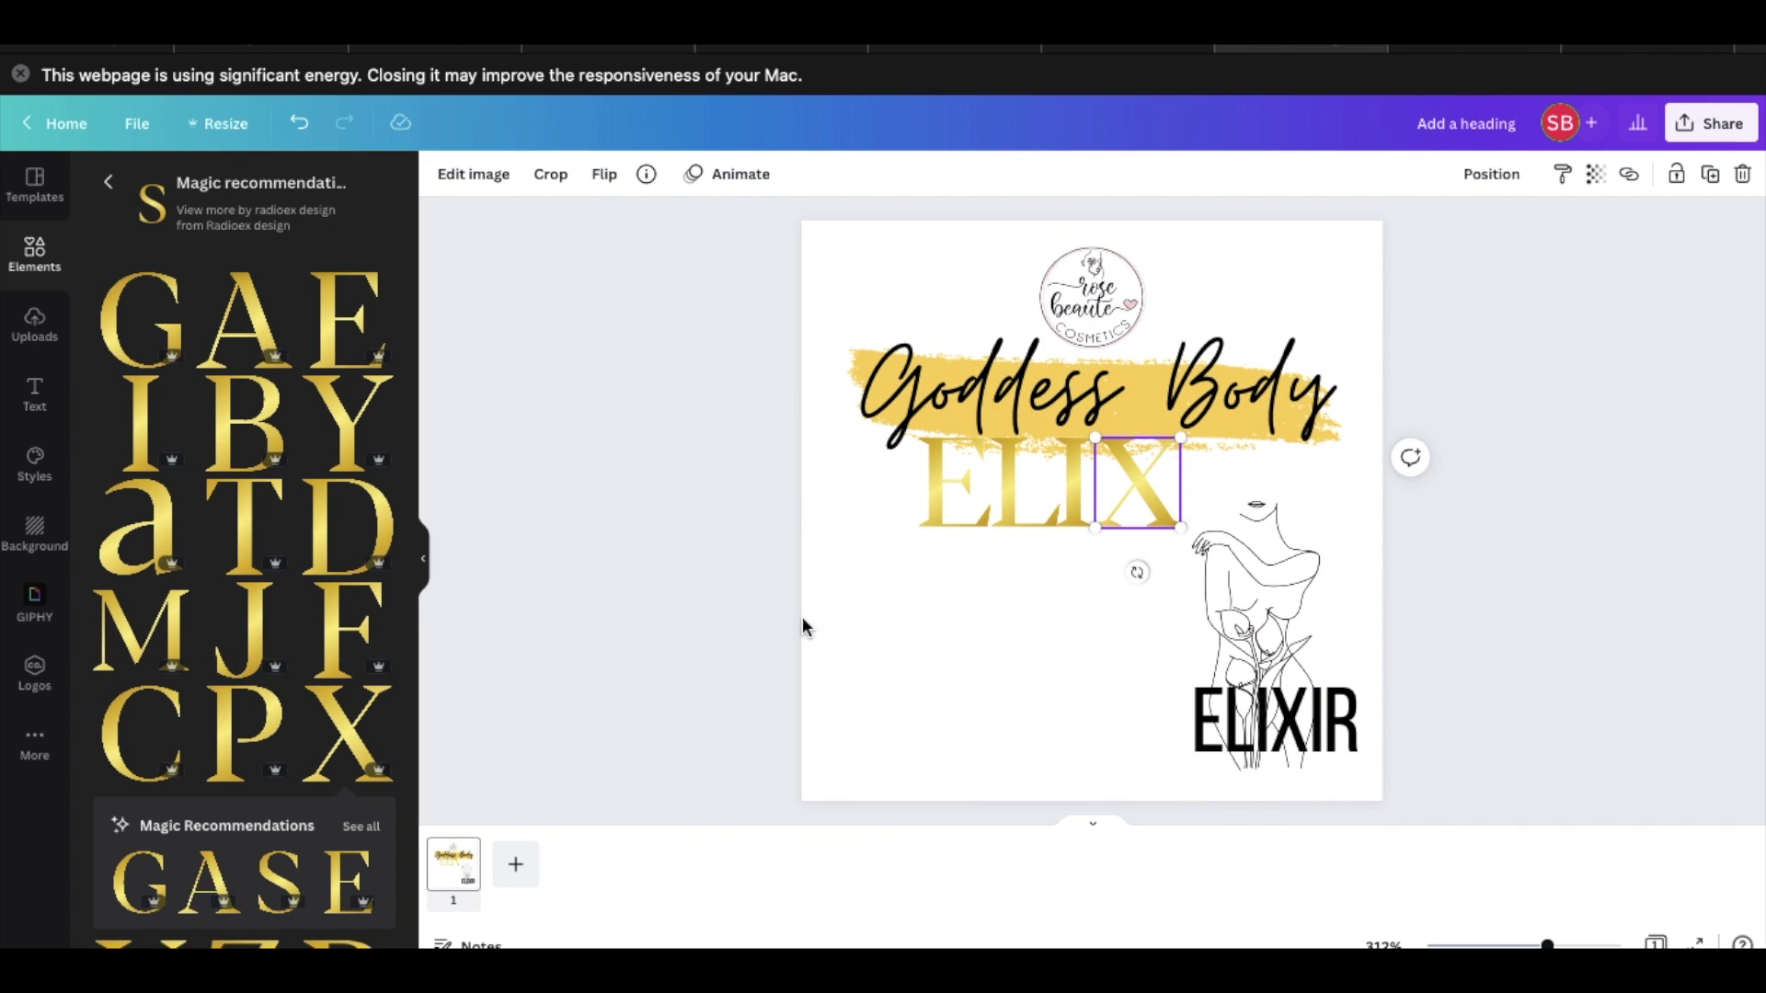
Complete the gold "ELIXIR" with a duplicate I and a letter R placed after the X.
click(1710, 173)
drag(1136, 623, 1035, 536)
scroll(217, 737, down, 2)
click(348, 797)
drag(1033, 457, 1271, 496)
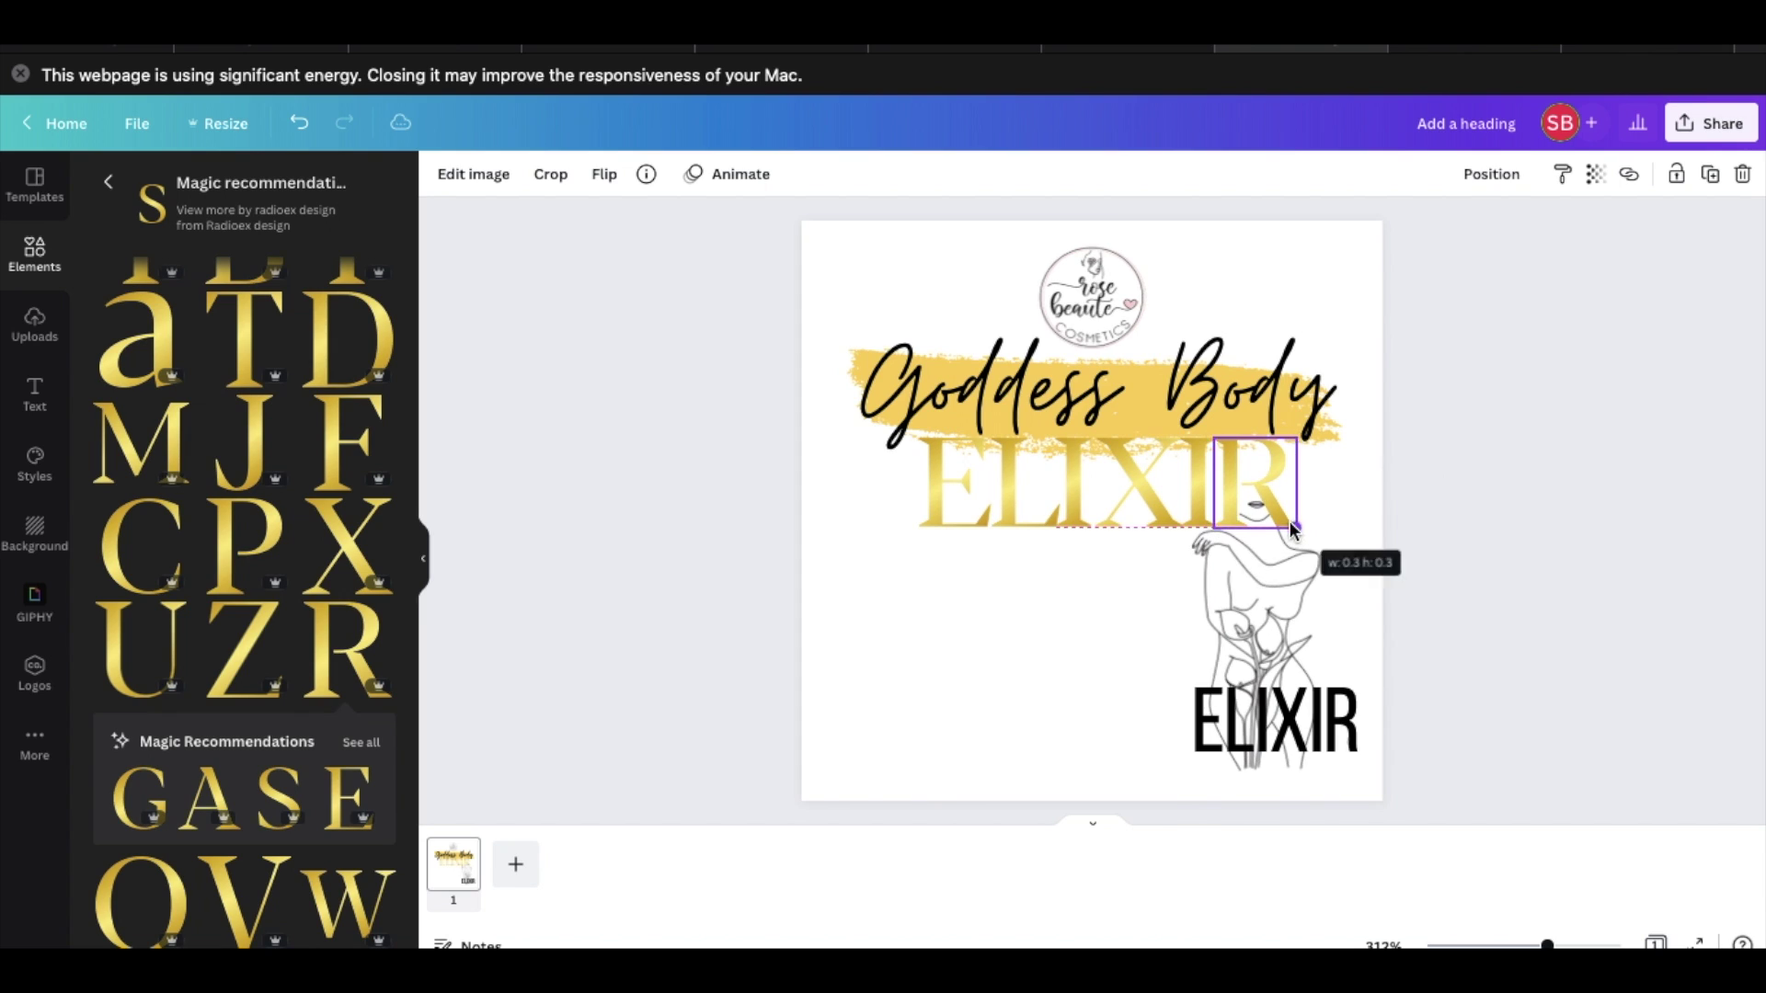
Move the flower-holding woman back beneath the gold "ELIXIR", then group the gold letters, shrink them and center them below the title.
drag(1275, 607, 1129, 609)
drag(1179, 518, 1157, 552)
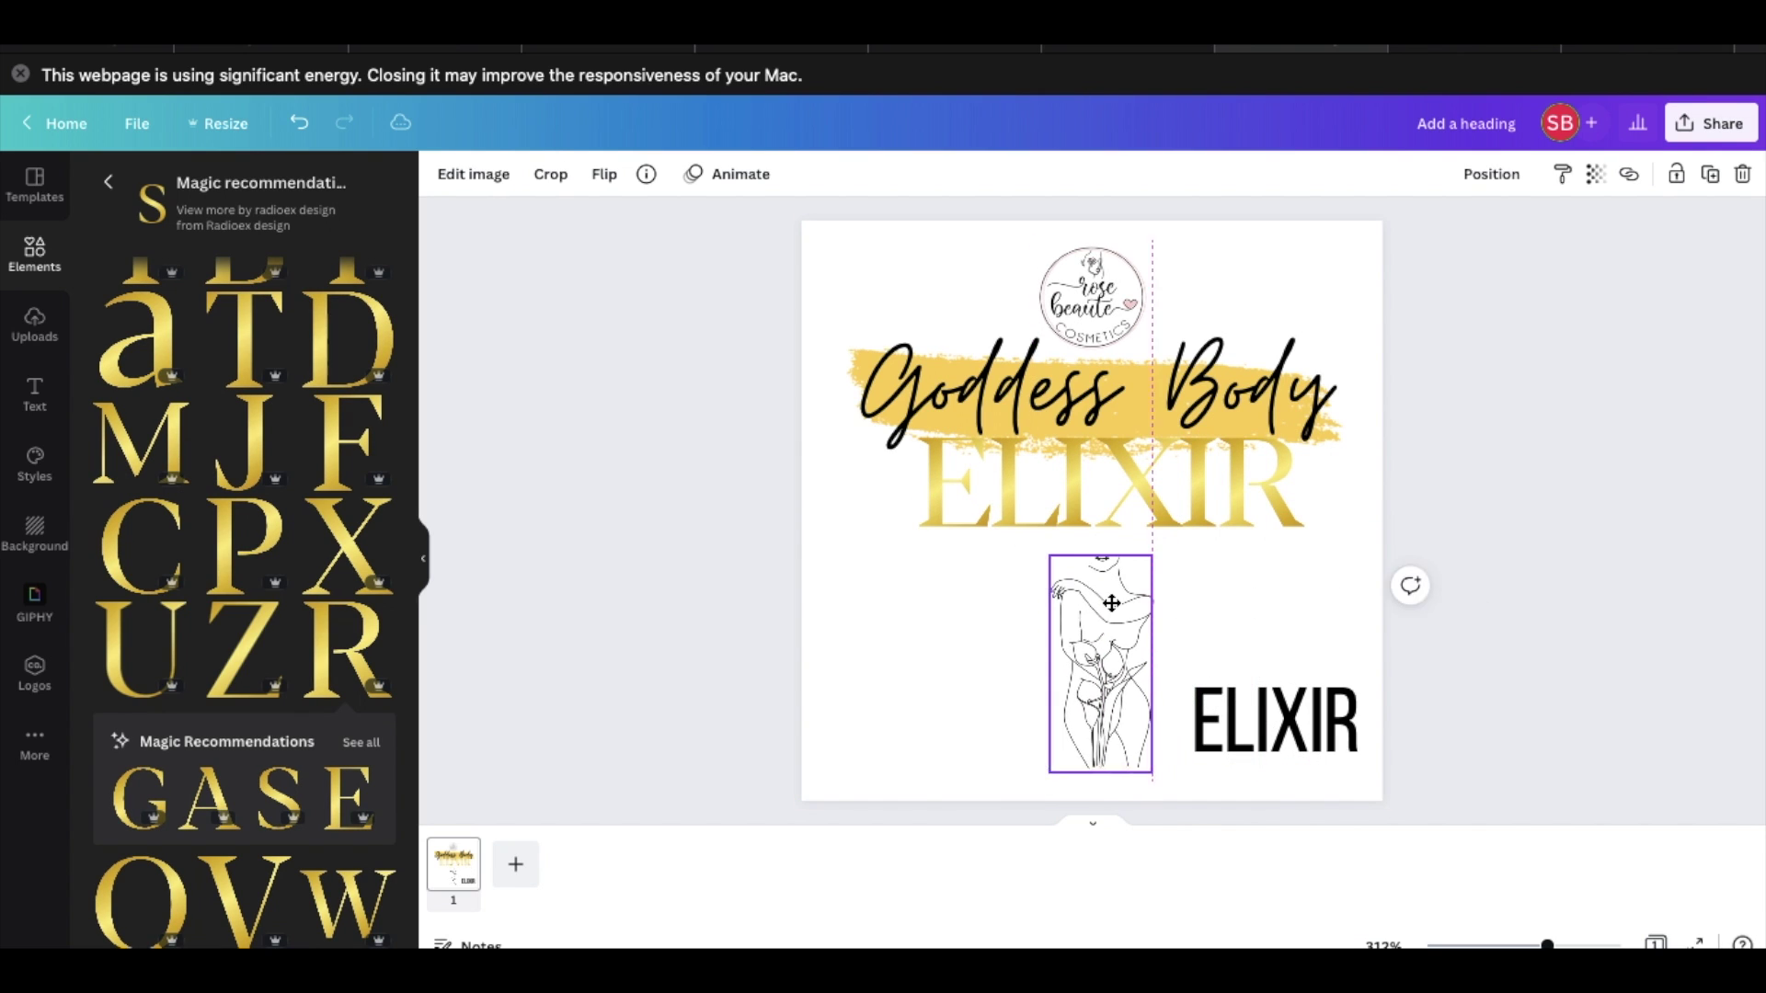
click(872, 483)
drag(880, 489, 1287, 517)
drag(1302, 528, 1191, 528)
click(1450, 174)
drag(1115, 479, 1146, 504)
click(1274, 696)
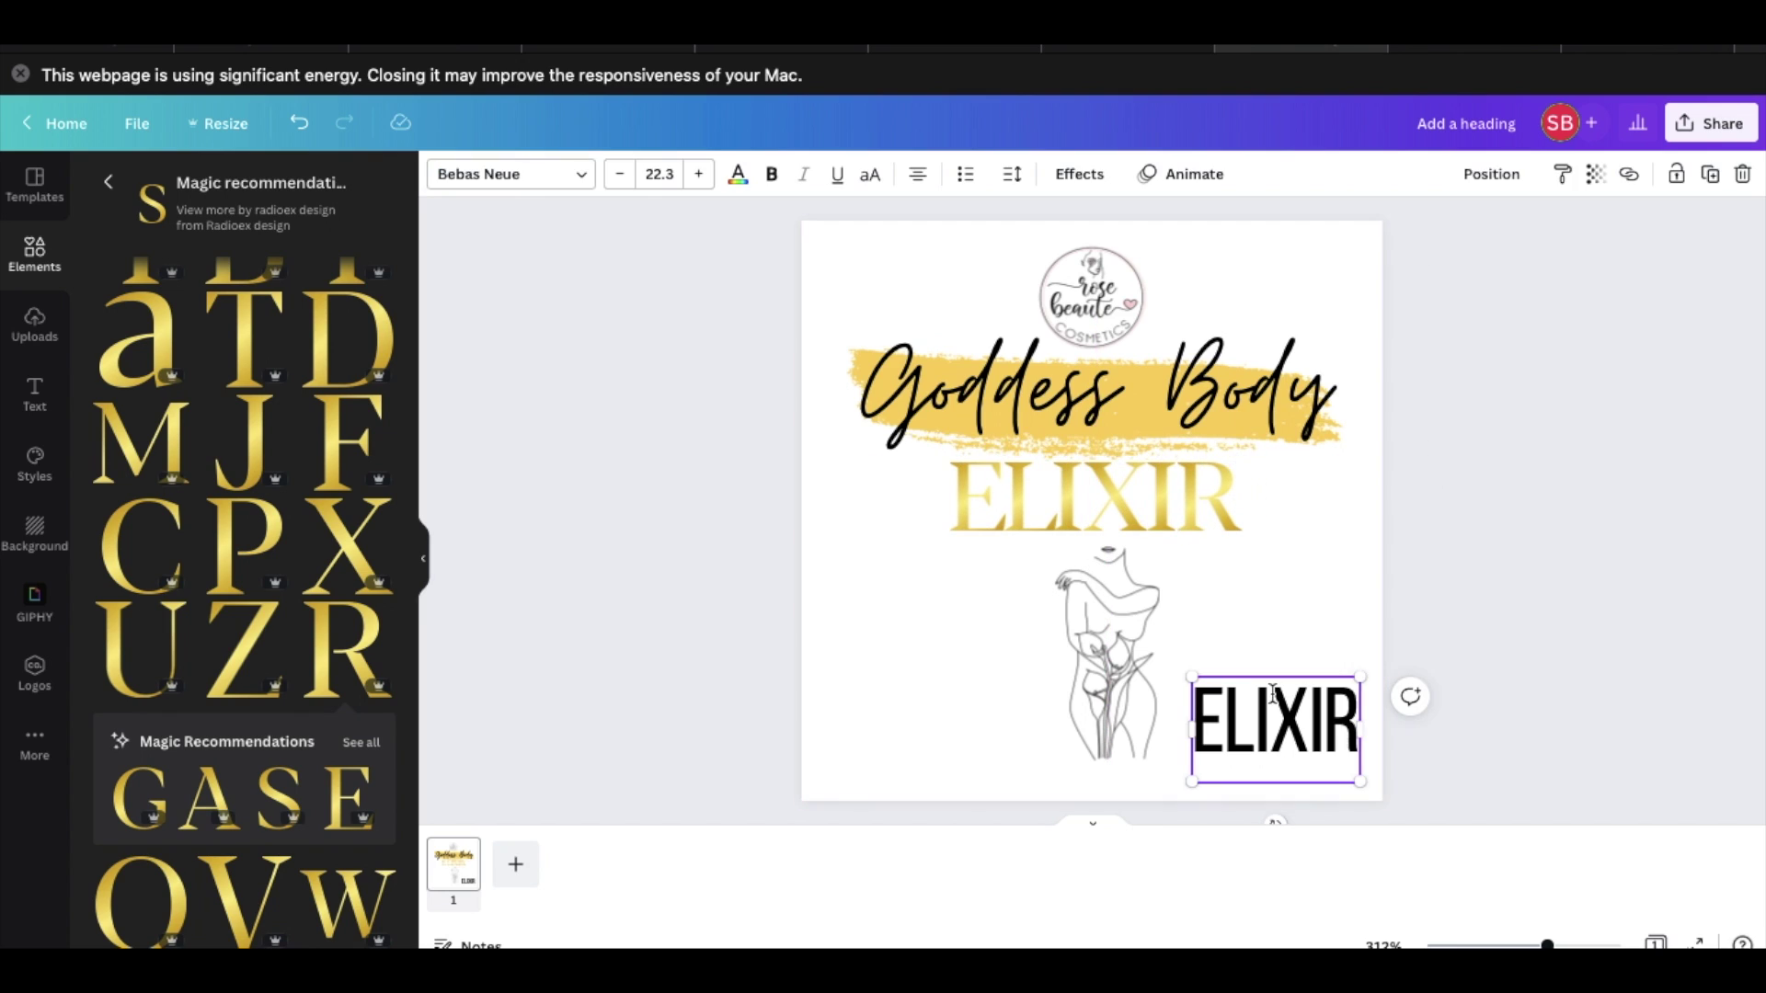
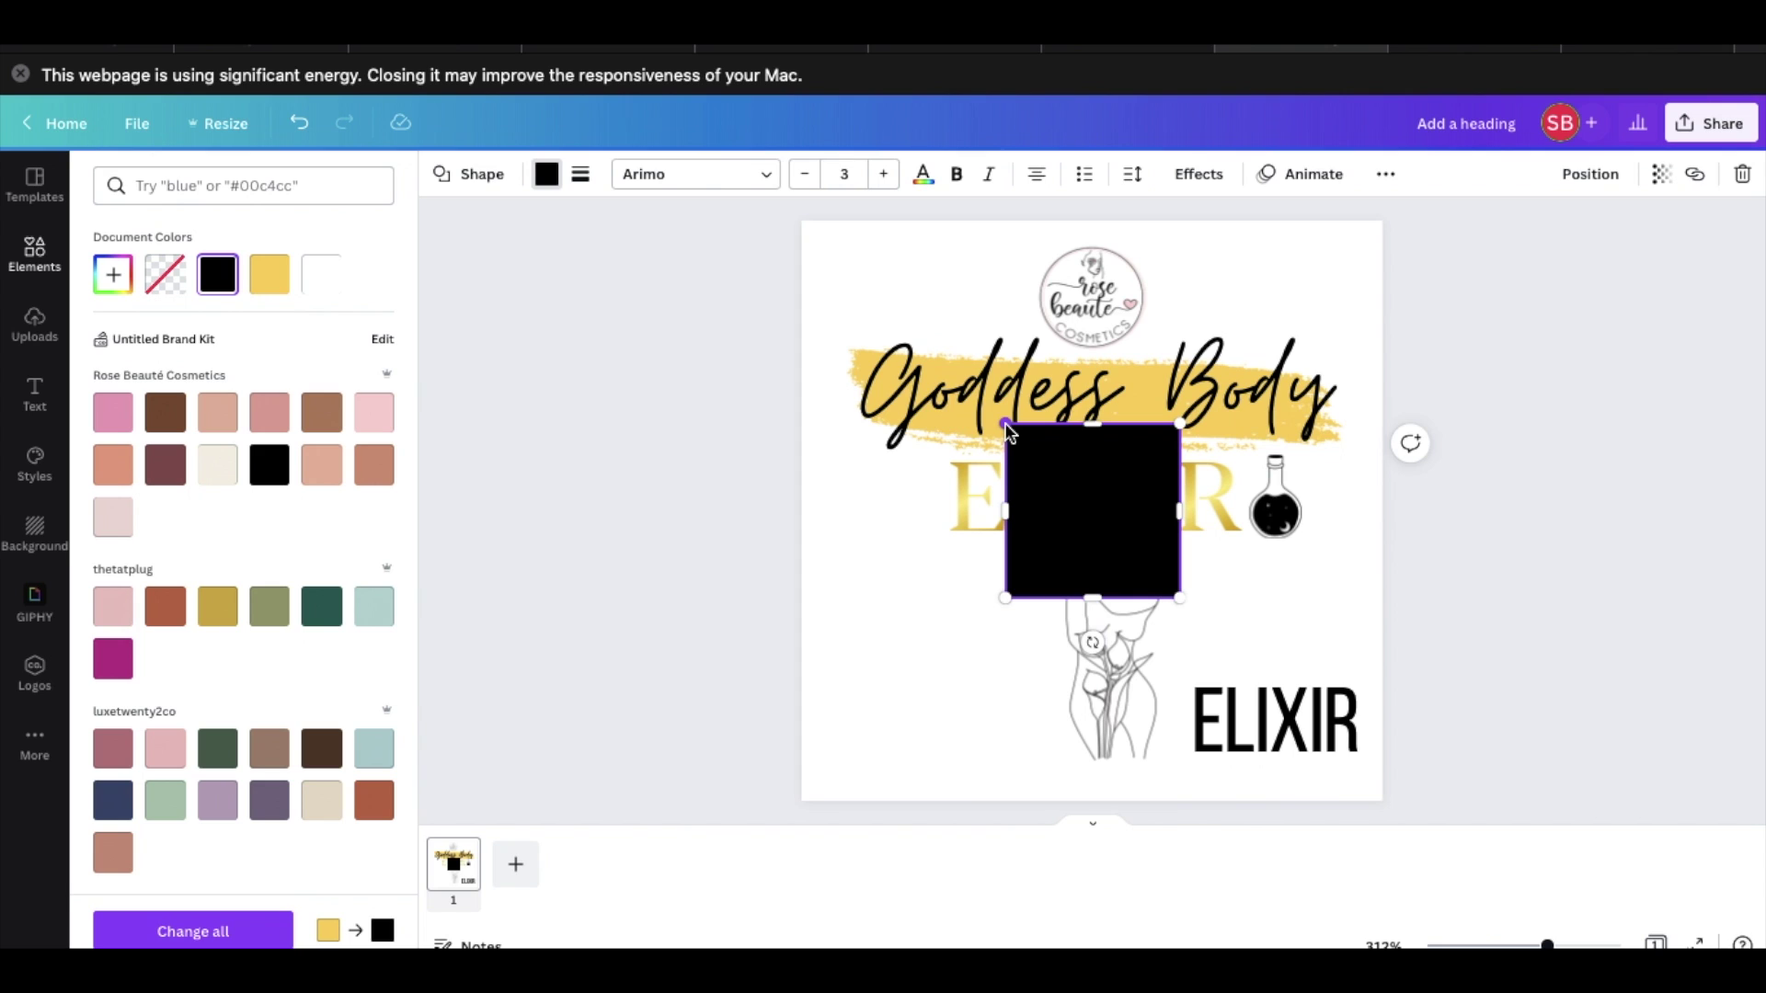
Stretch the black square across the whole label, leaving a narrow white border around it.
drag(1004, 422, 811, 265)
drag(1002, 253, 997, 237)
drag(1180, 409, 1362, 412)
drag(1086, 581, 1091, 782)
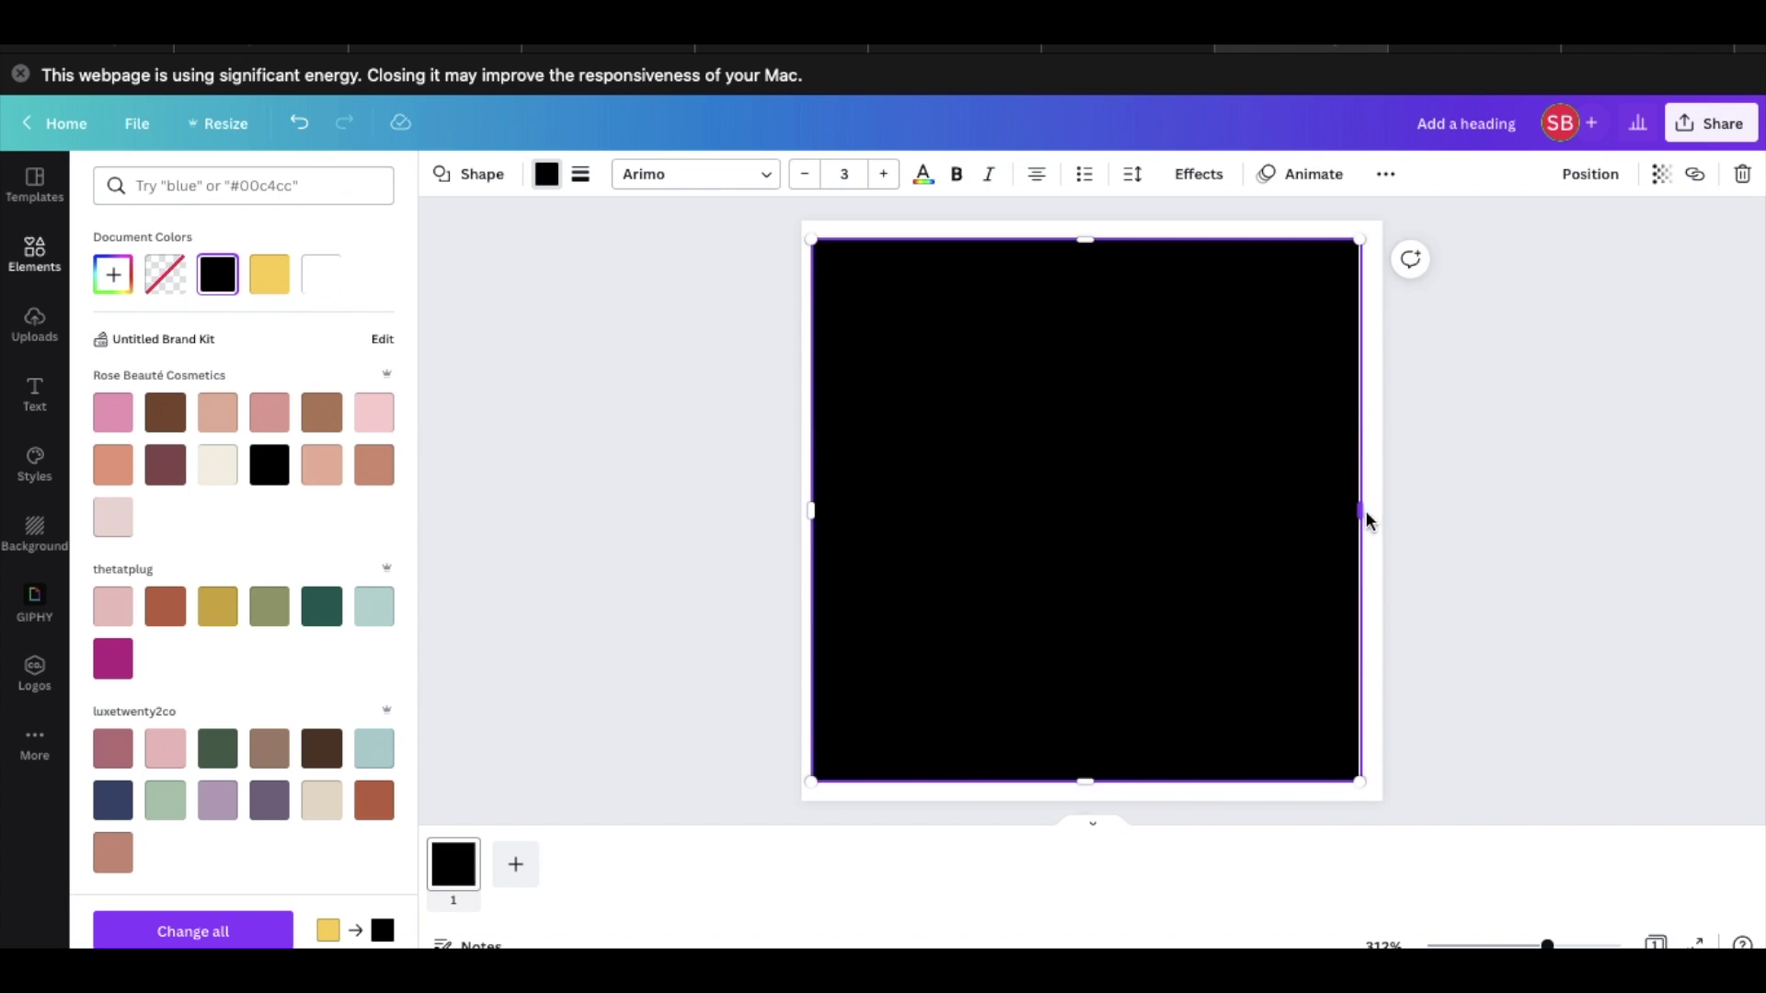
drag(1367, 510, 1373, 510)
Send the black square backward behind all the other label elements.
click(1535, 189)
click(1502, 247)
click(1507, 247)
click(1510, 247)
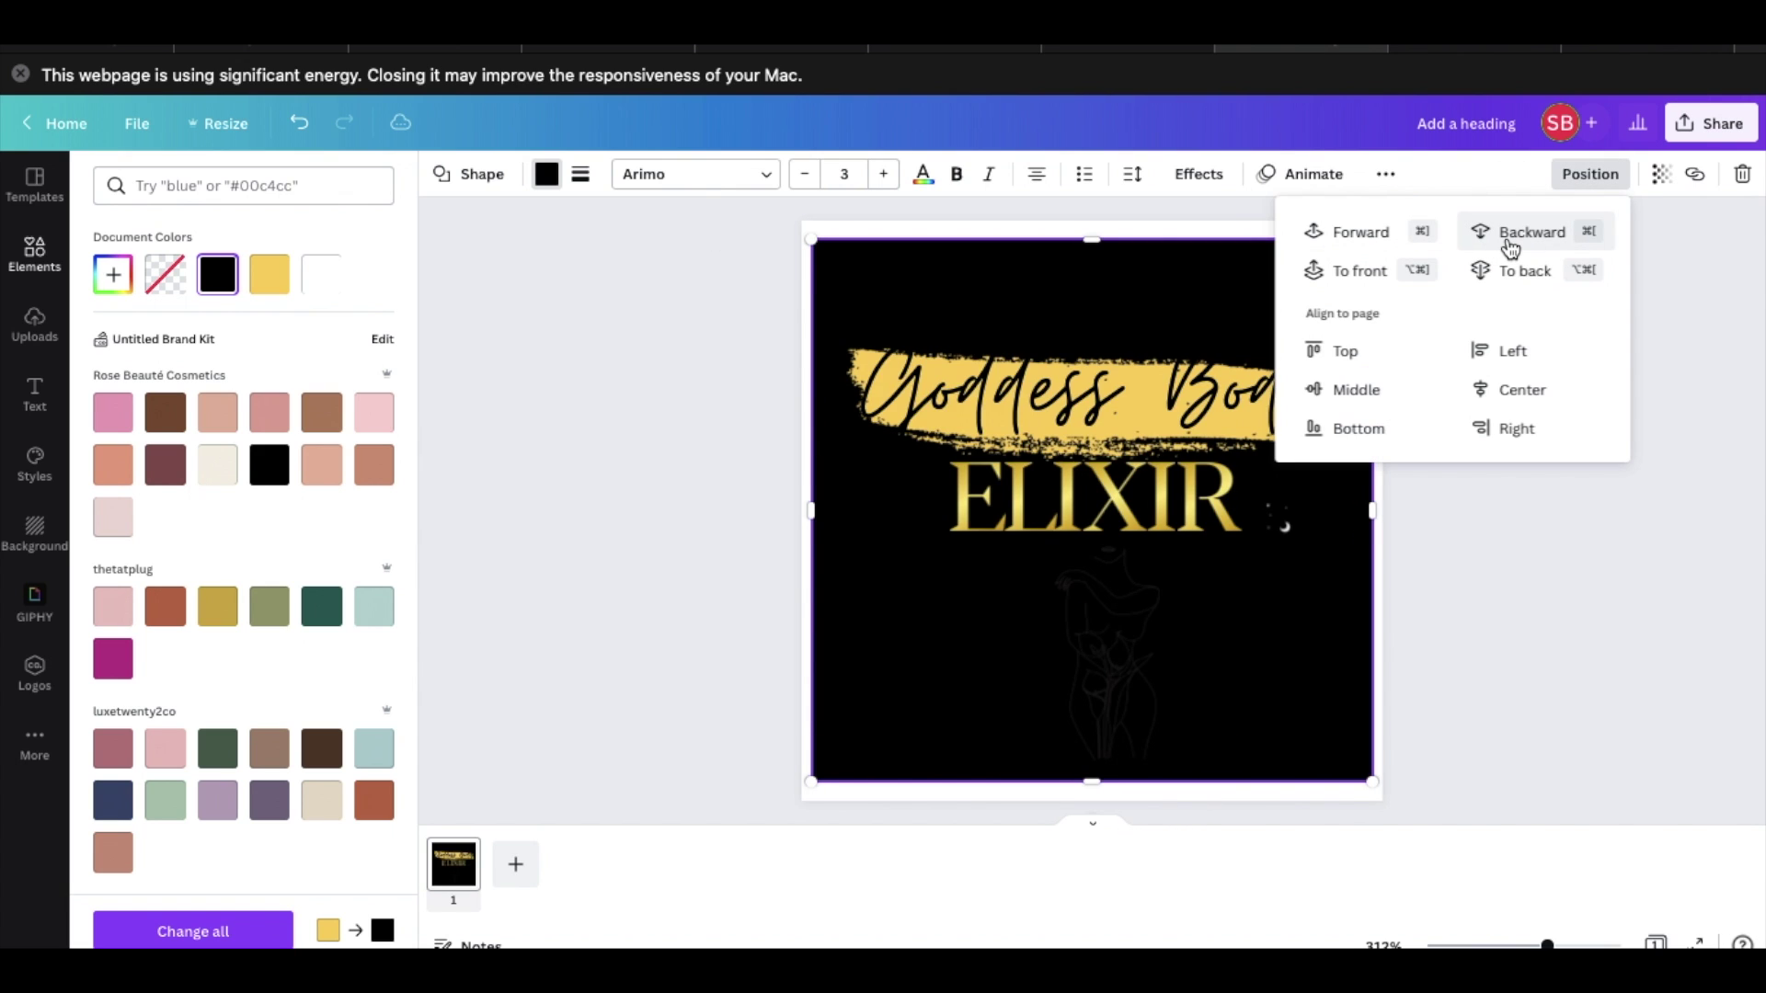
click(1510, 247)
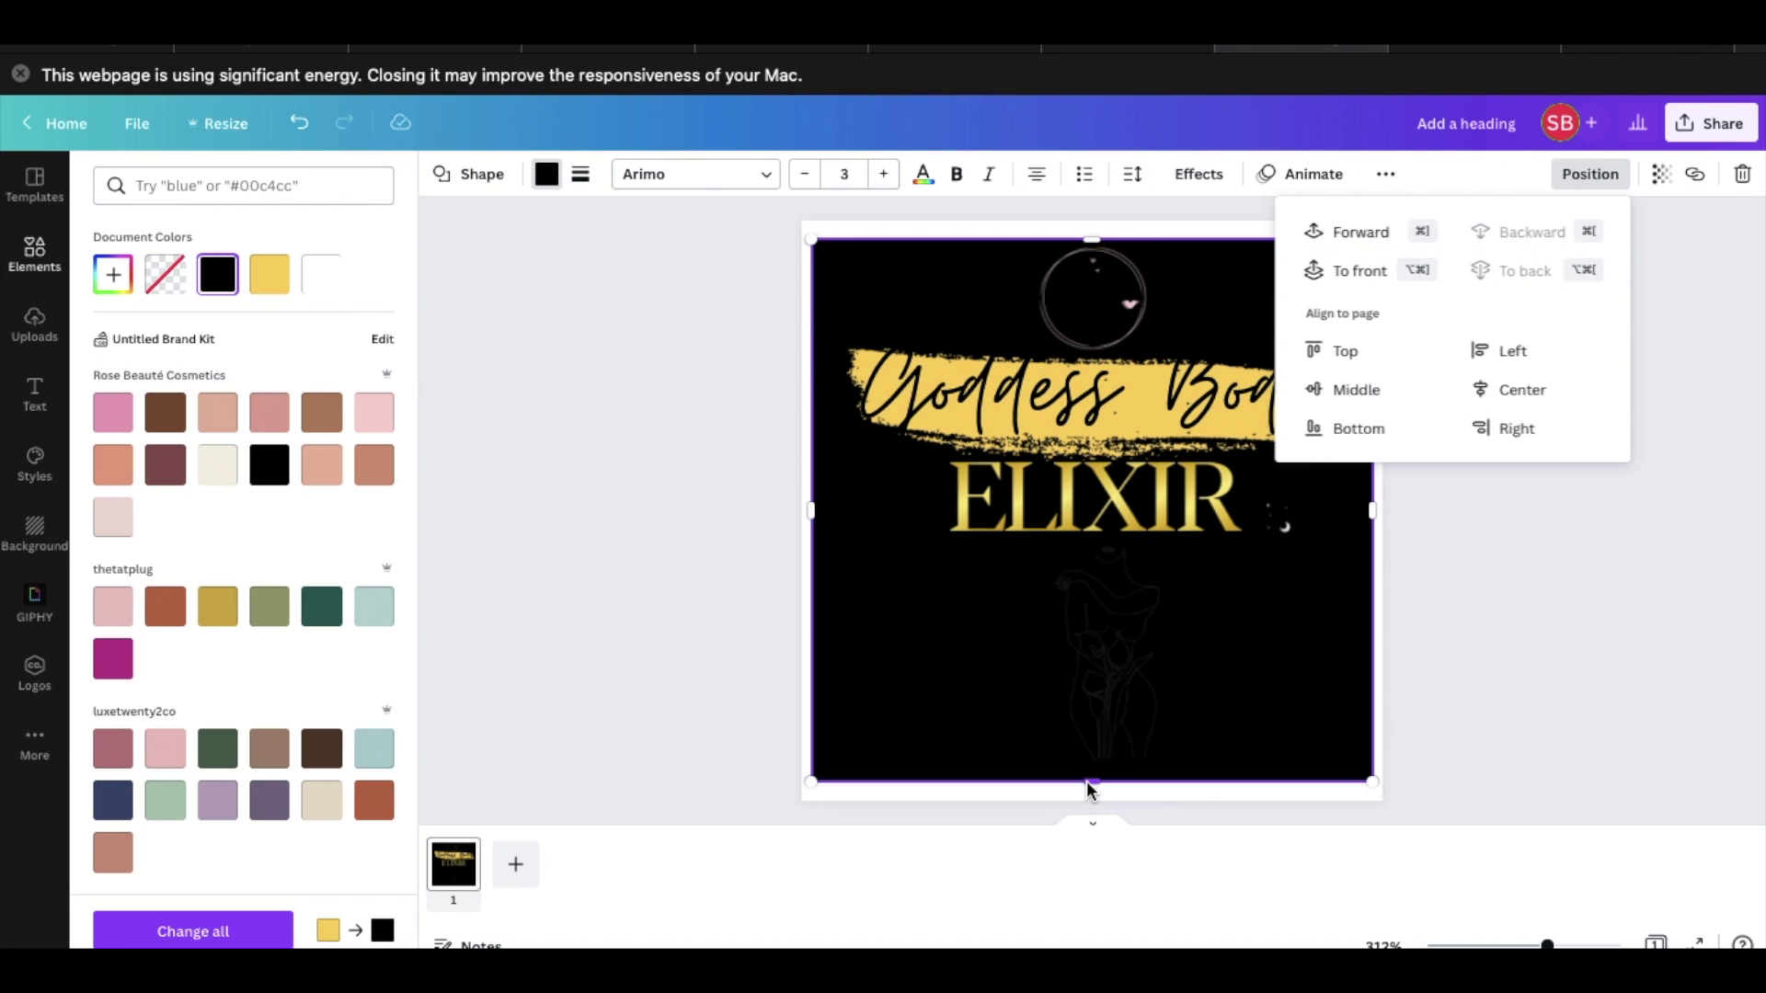
Shorten the black square from below so it covers only the label's upper half.
click(1109, 750)
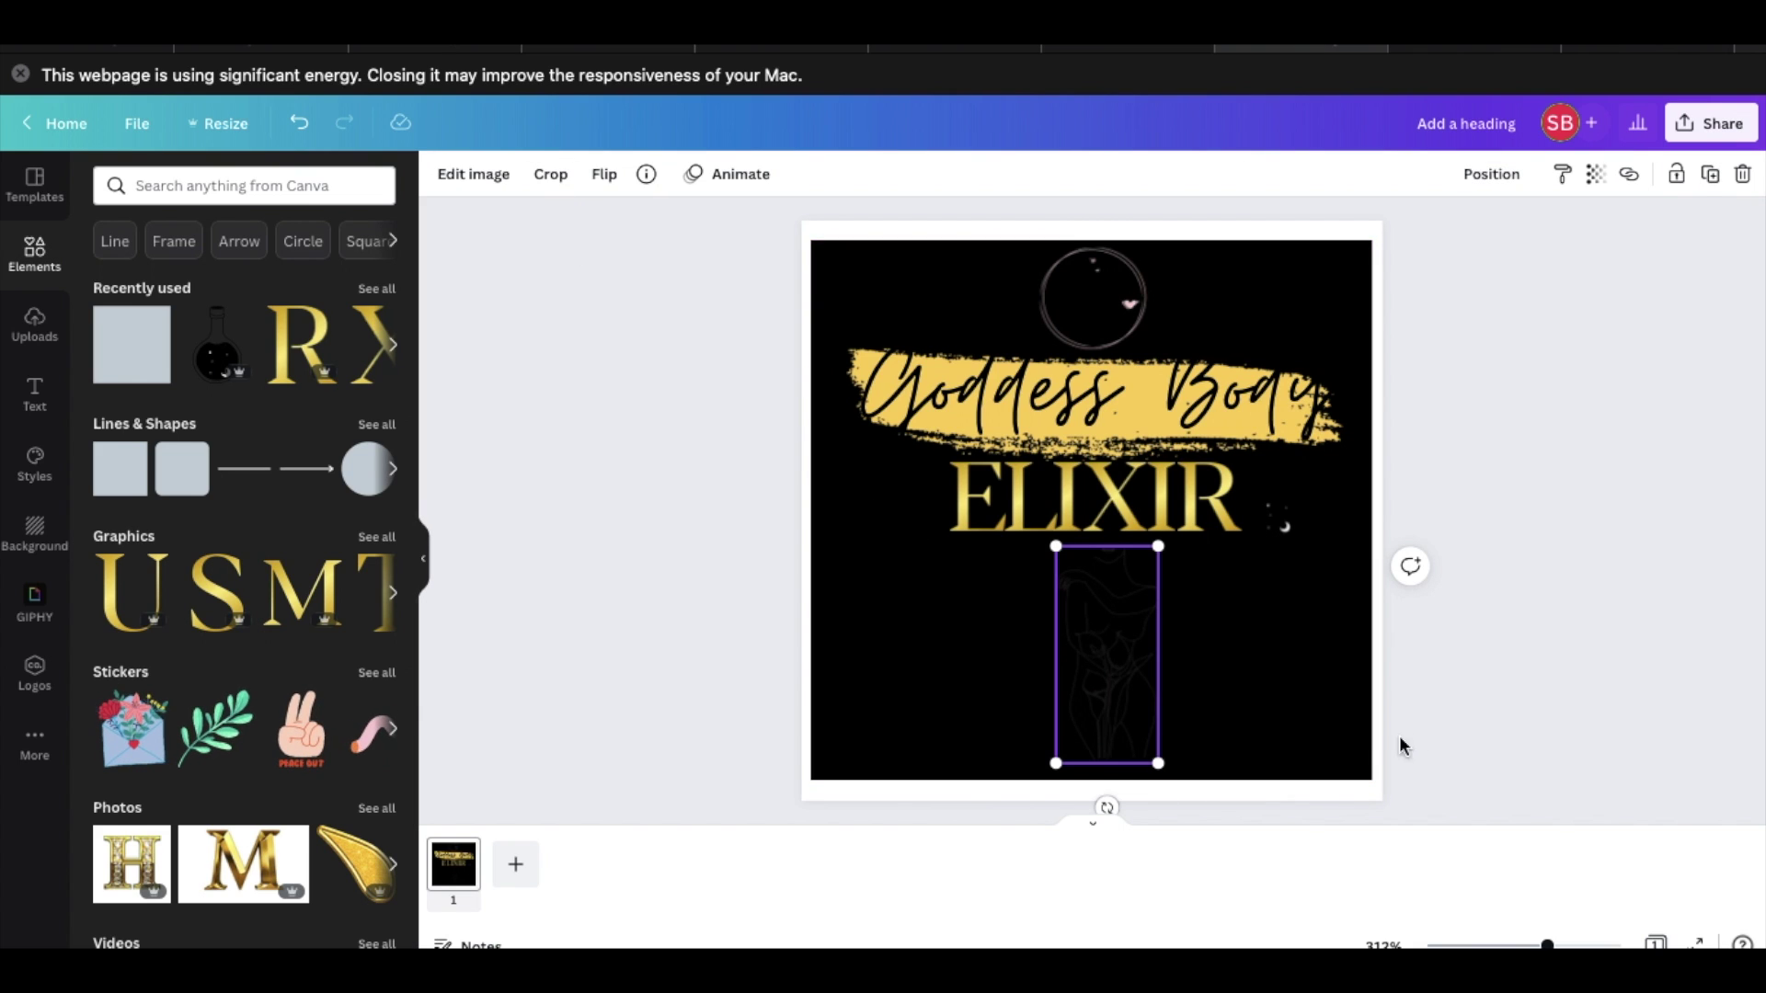
click(1266, 750)
click(1016, 768)
drag(1093, 788, 1092, 529)
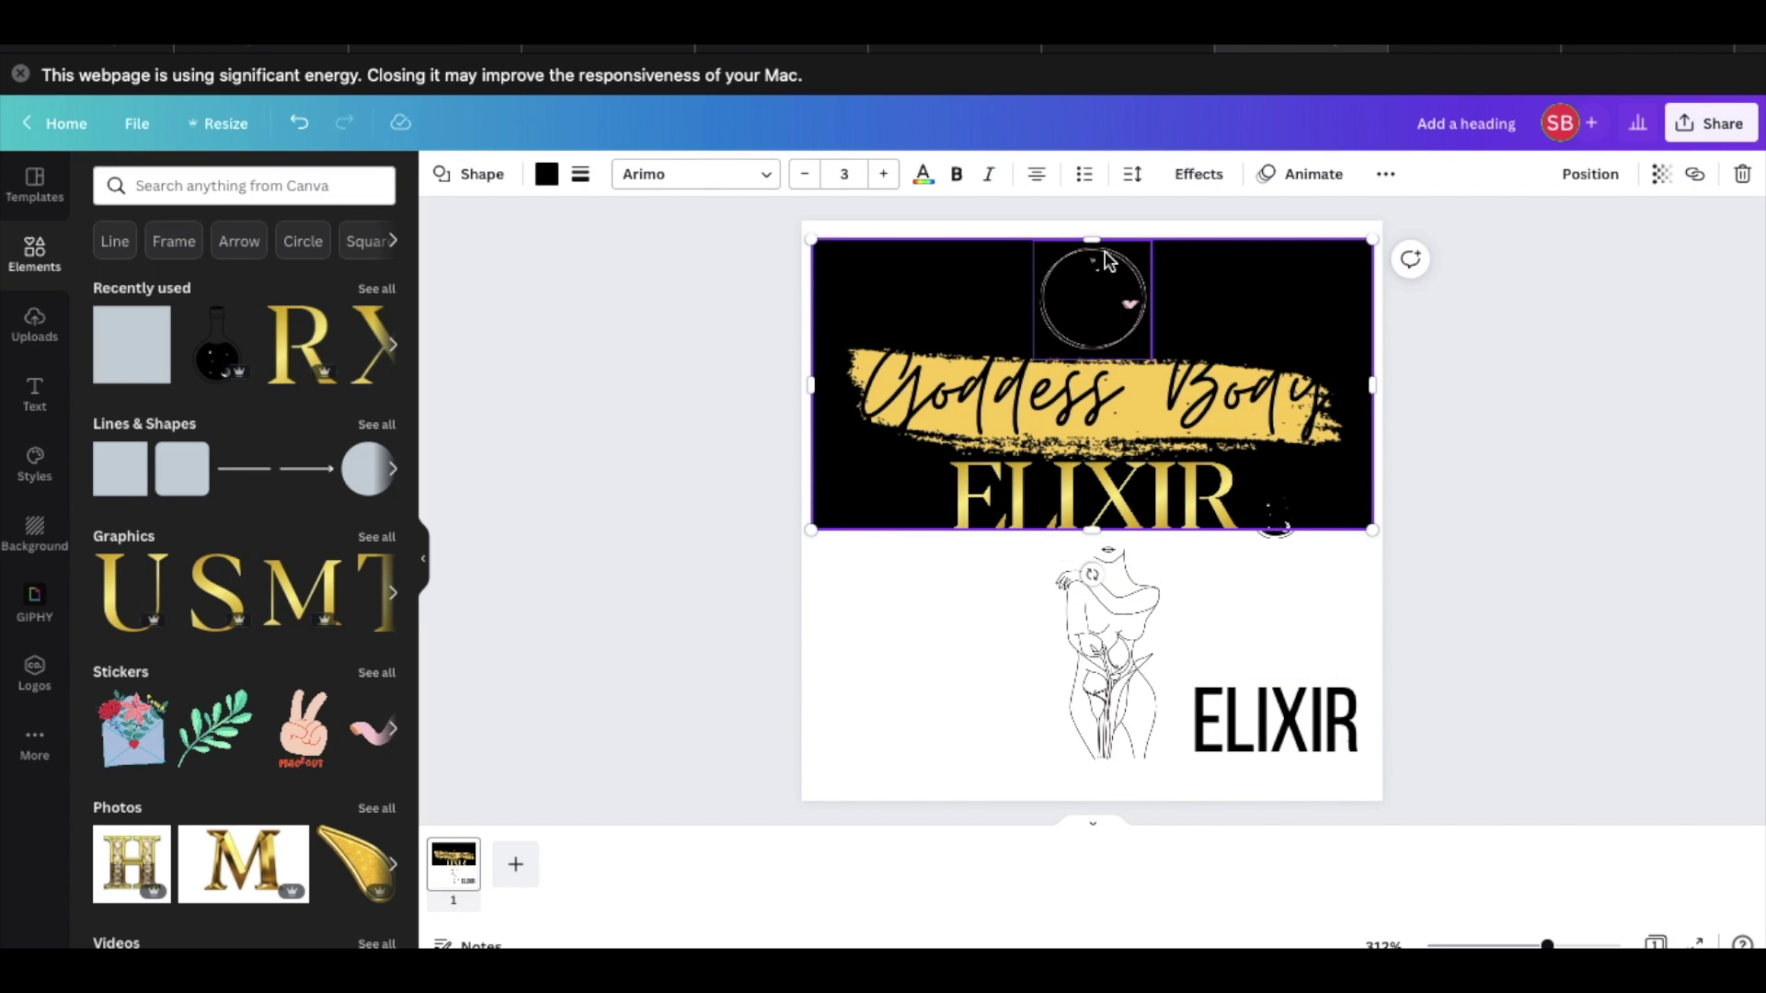
Lower the black block's upper edge to just beneath the logo, then shrink "Goddess Body" to size 27.5 and center it over the brush stroke.
drag(1093, 241, 1099, 346)
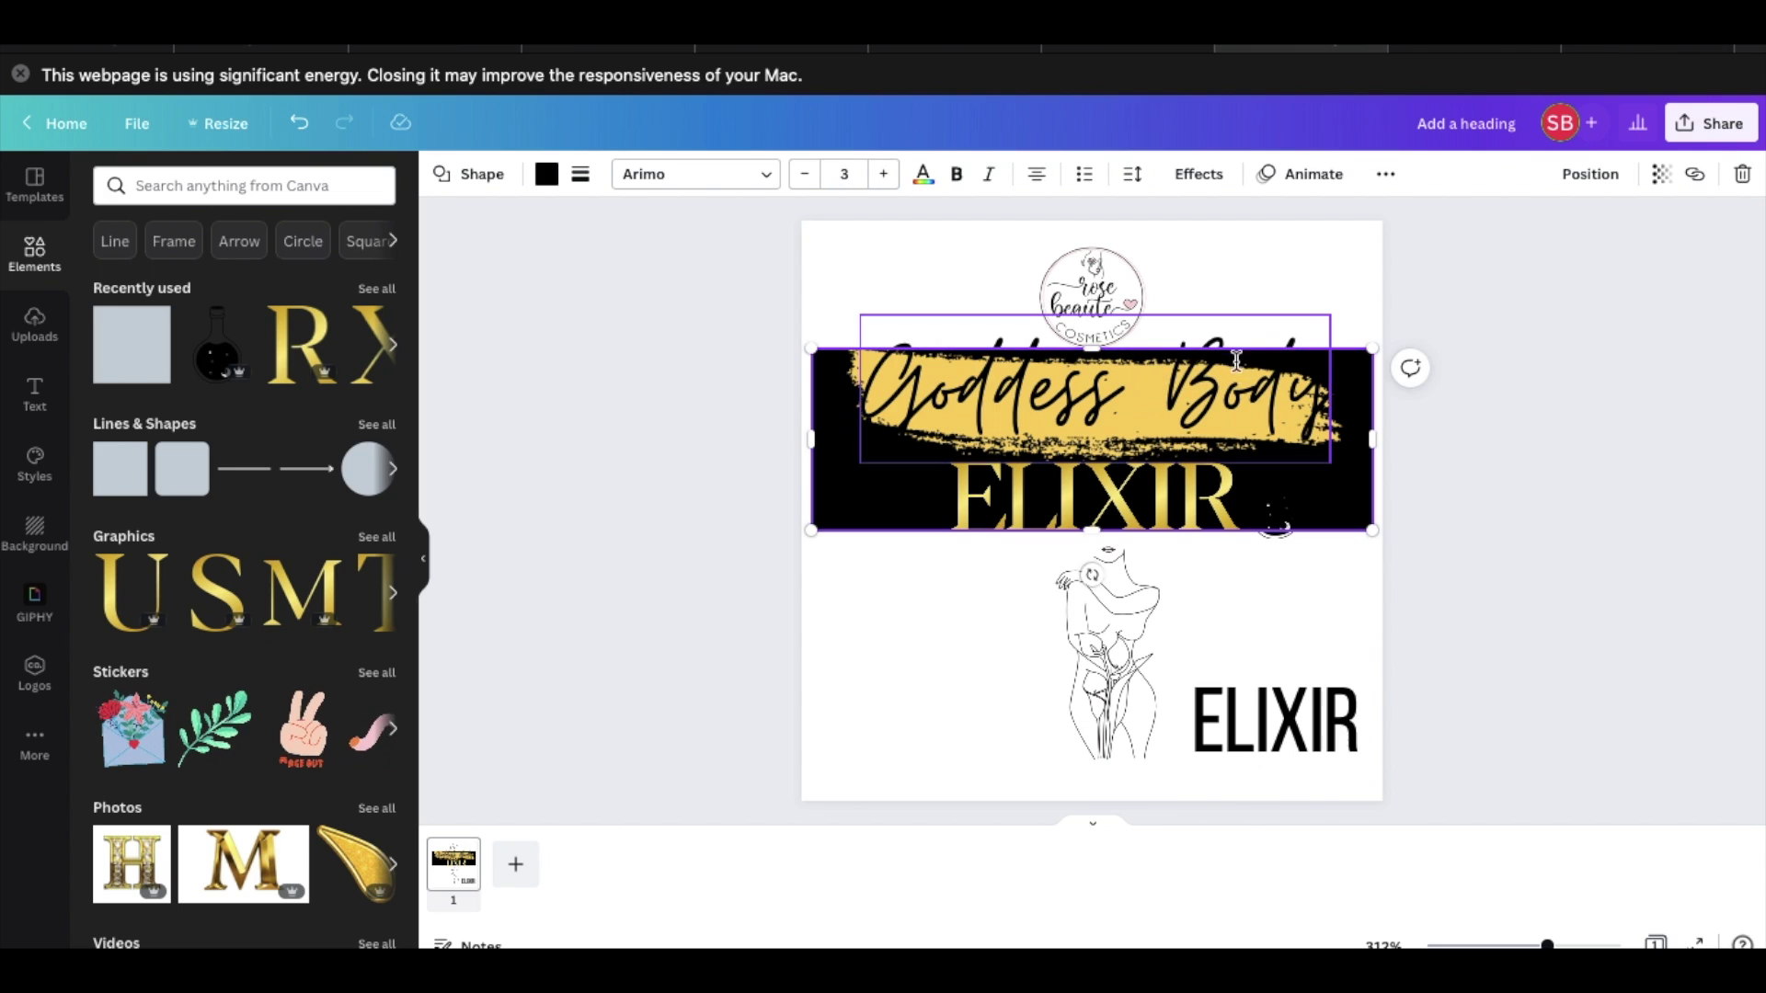
click(1214, 411)
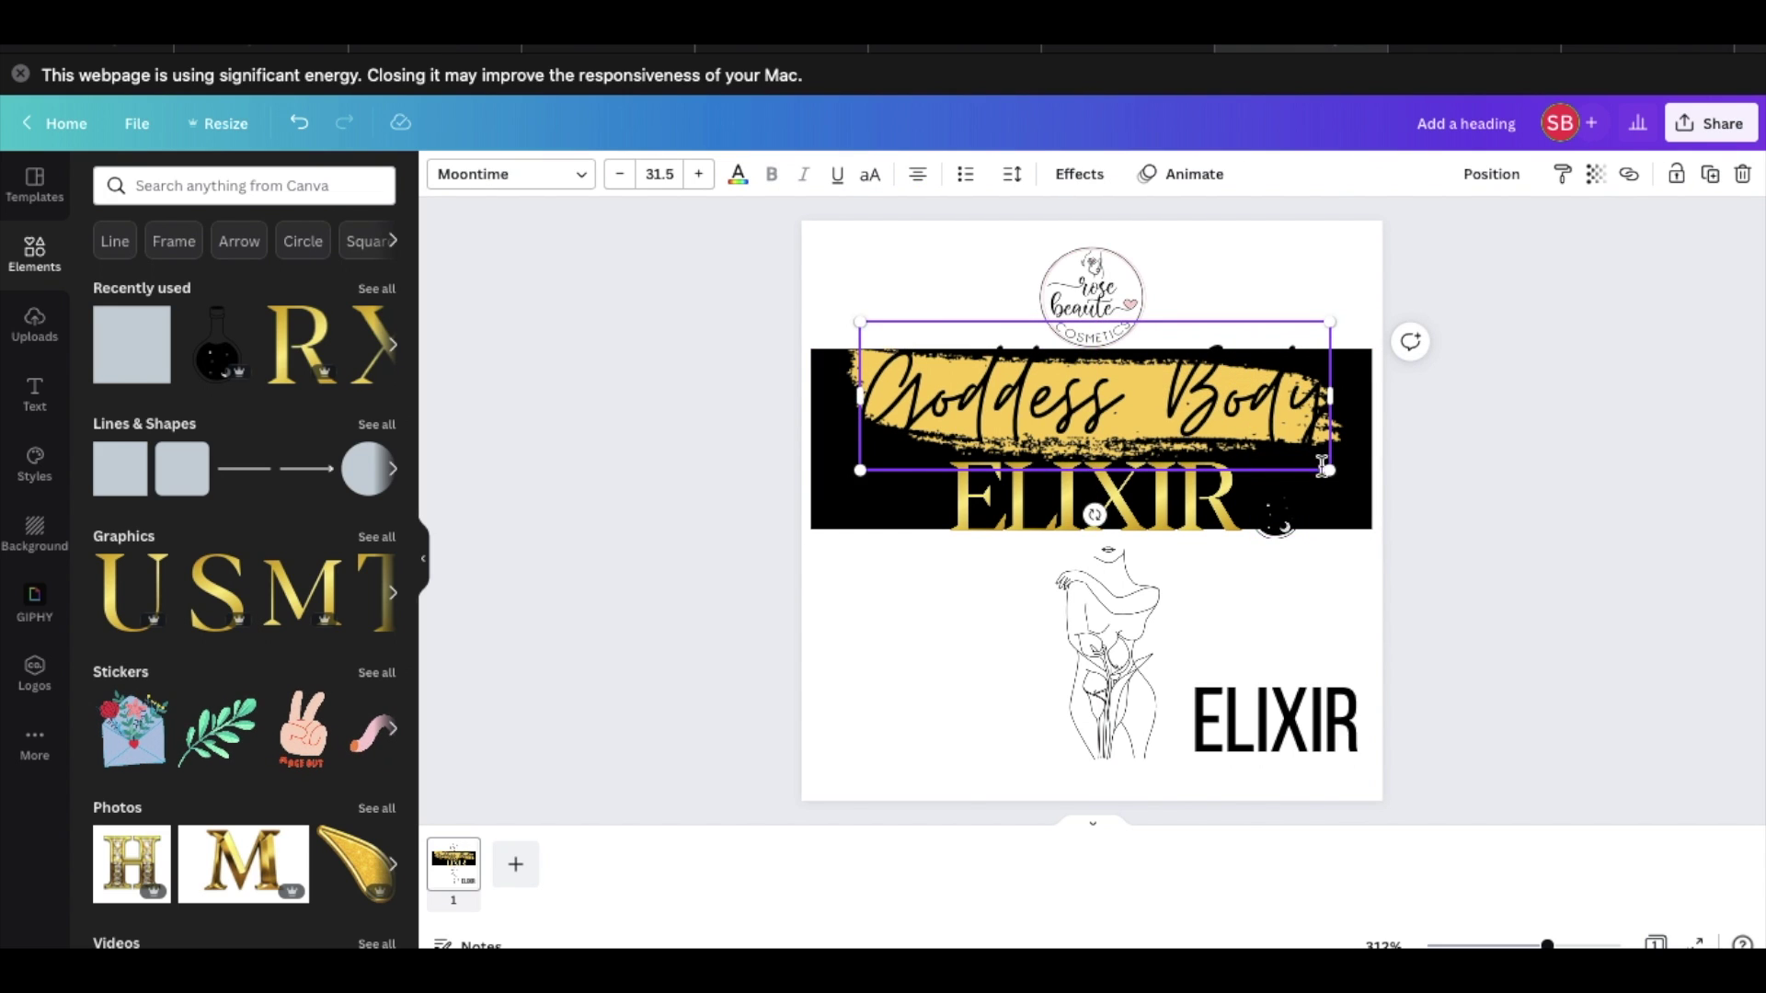
drag(1328, 471, 1272, 452)
drag(1200, 385, 1225, 394)
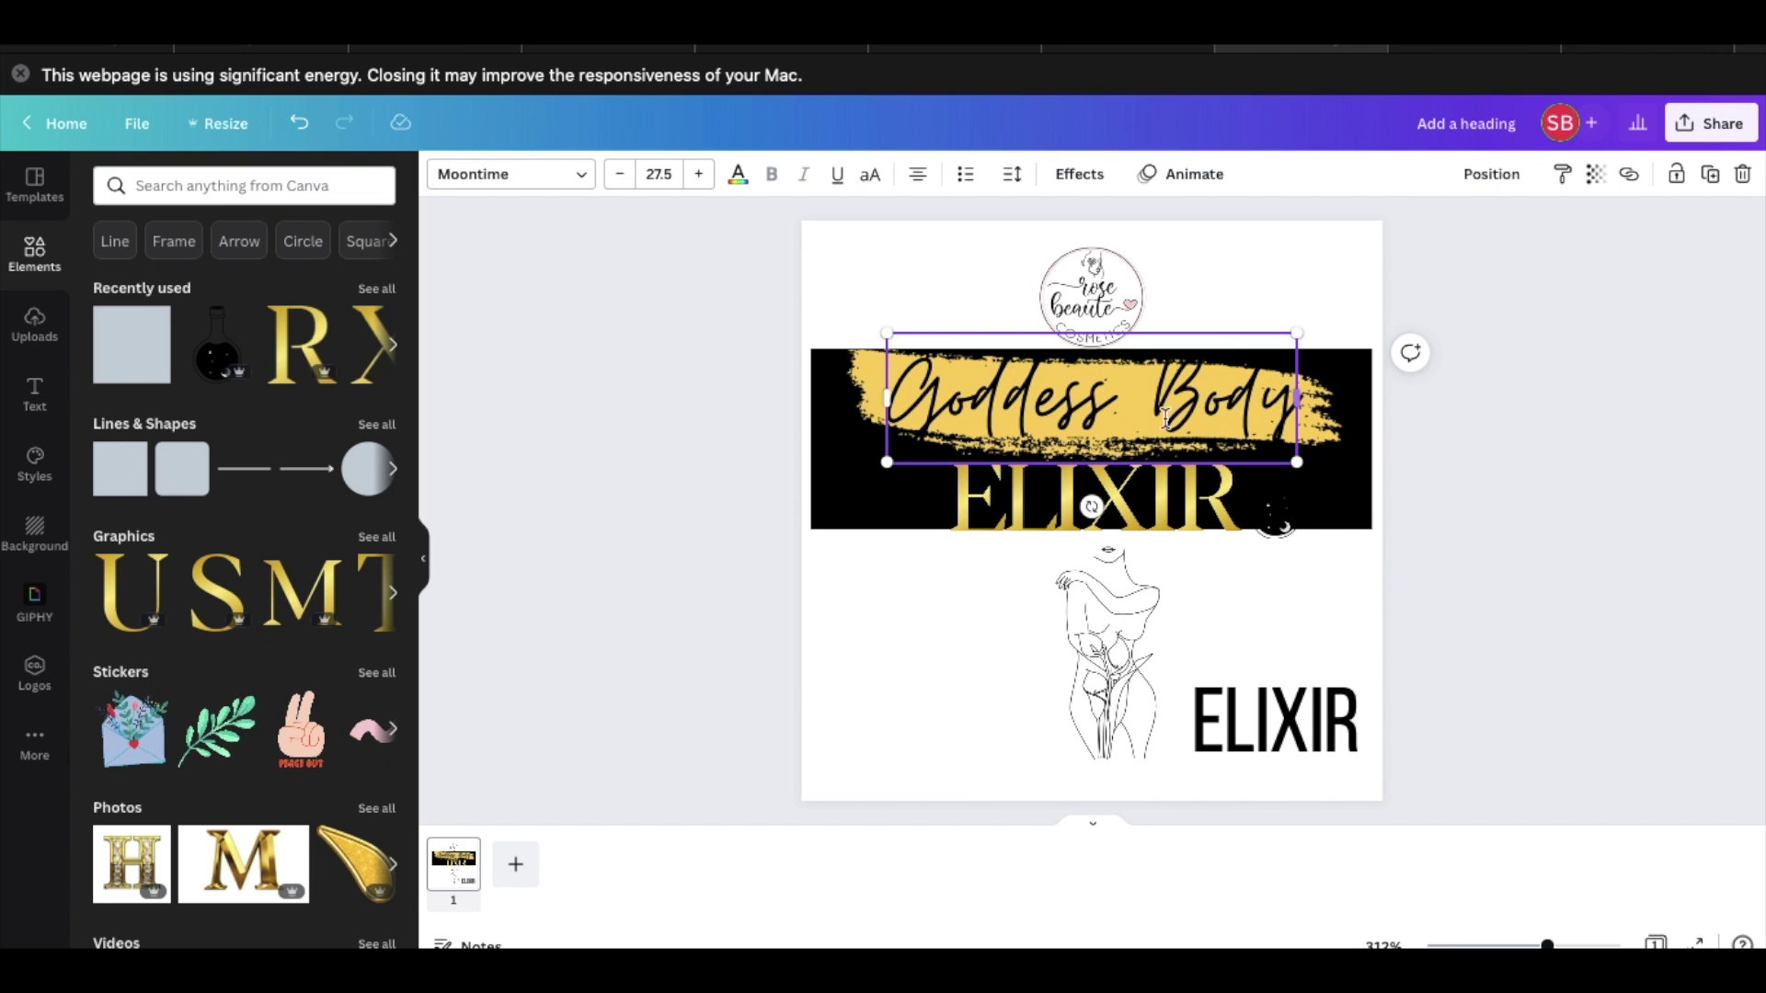
key(BackSpace)
text(g)
key(BackSpace)
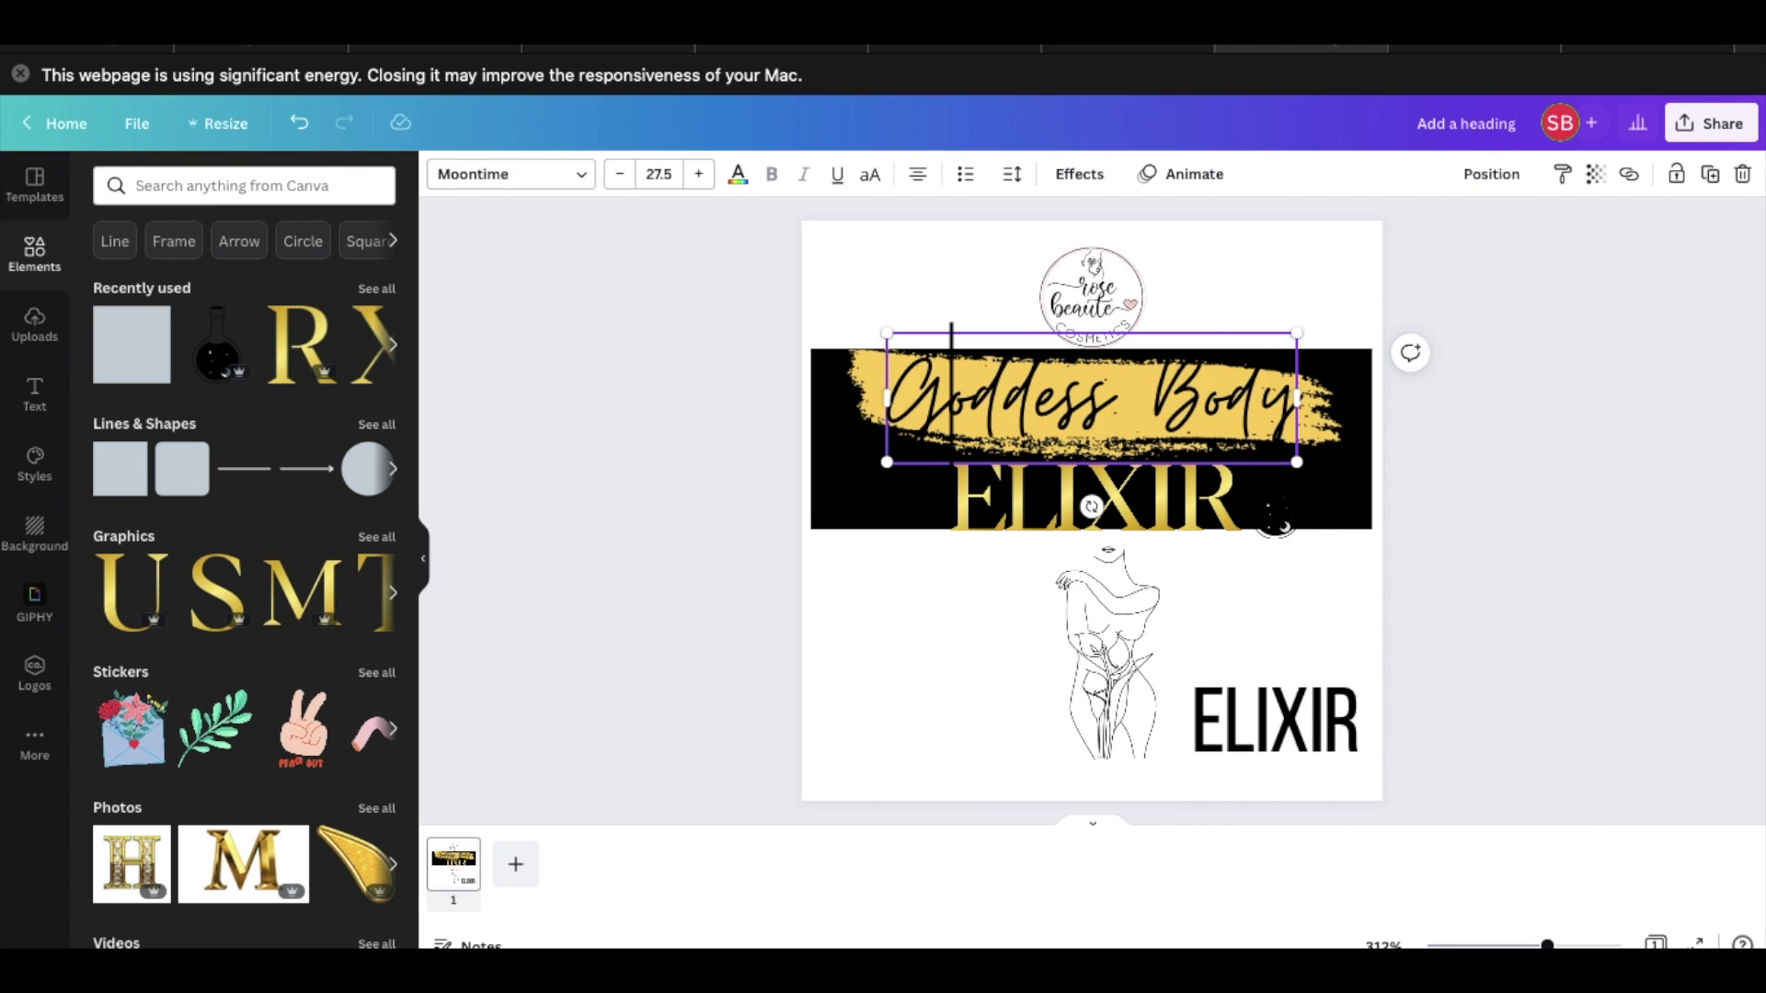
Enlarge the gold brush stroke across the label's full width and position "Goddess Body" centered on it.
click(1339, 416)
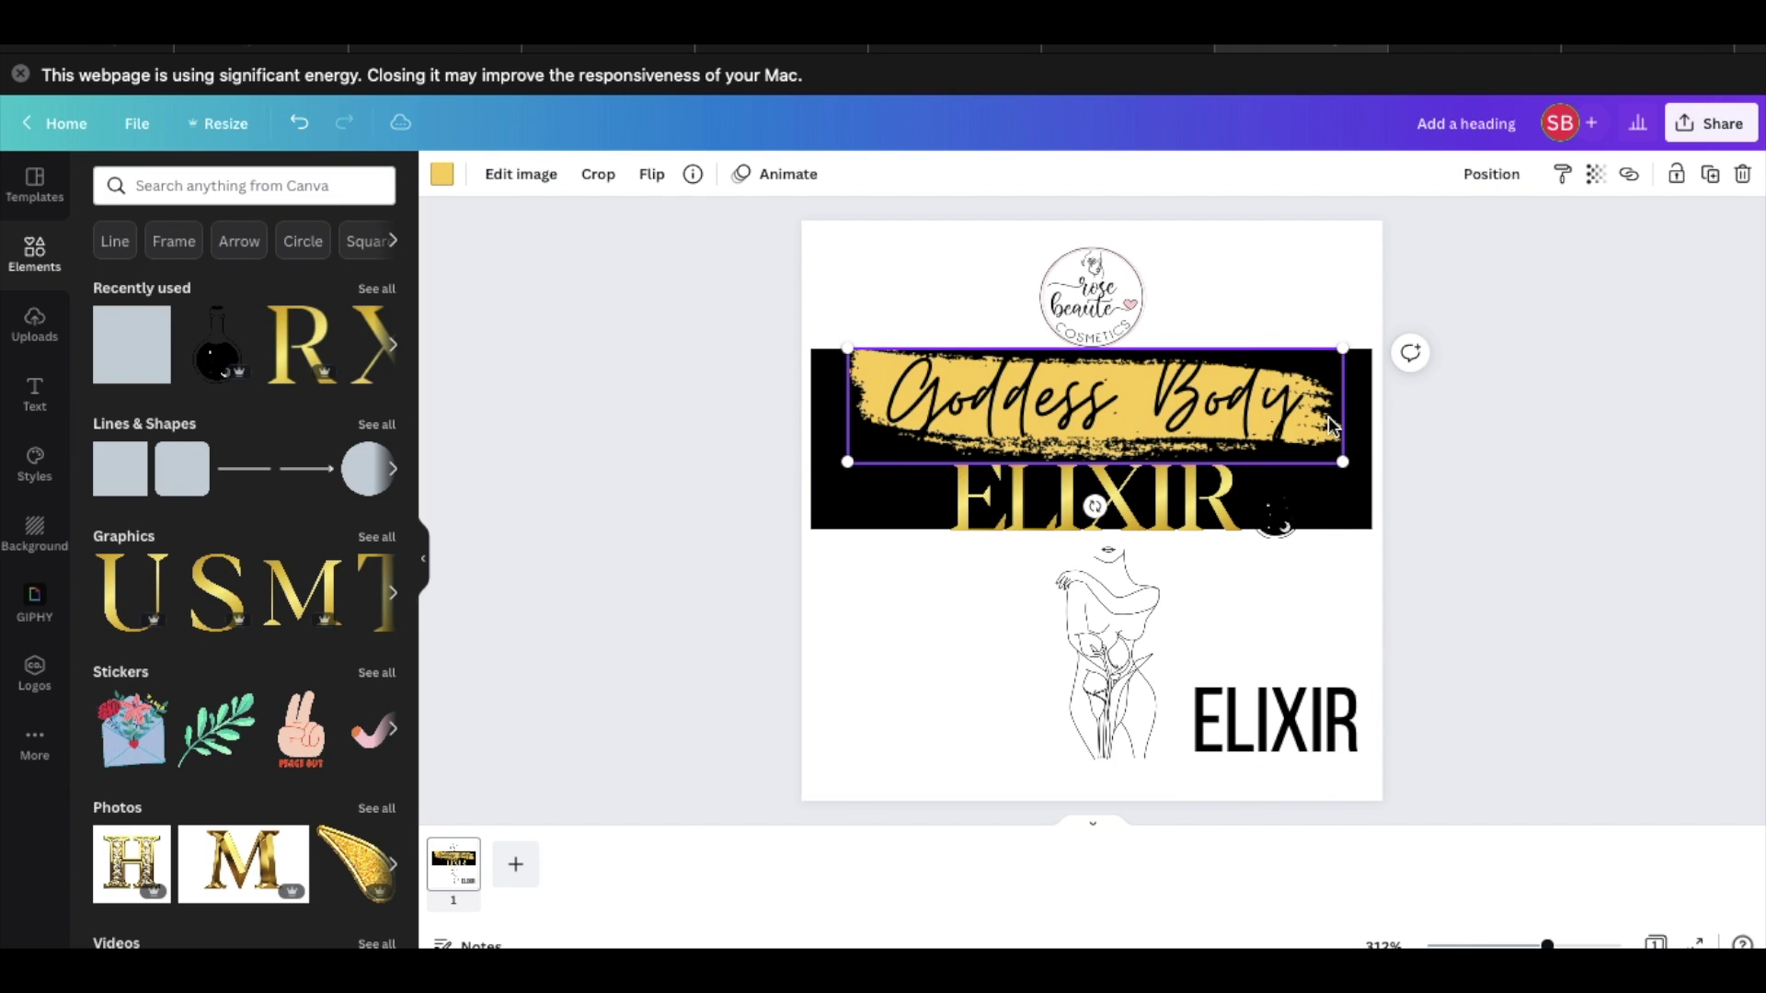
mouse_move(1345, 461)
mouse_down()
mouse_move(1457, 517)
mouse_move(1460, 490)
mouse_up()
drag(1383, 435, 1365, 429)
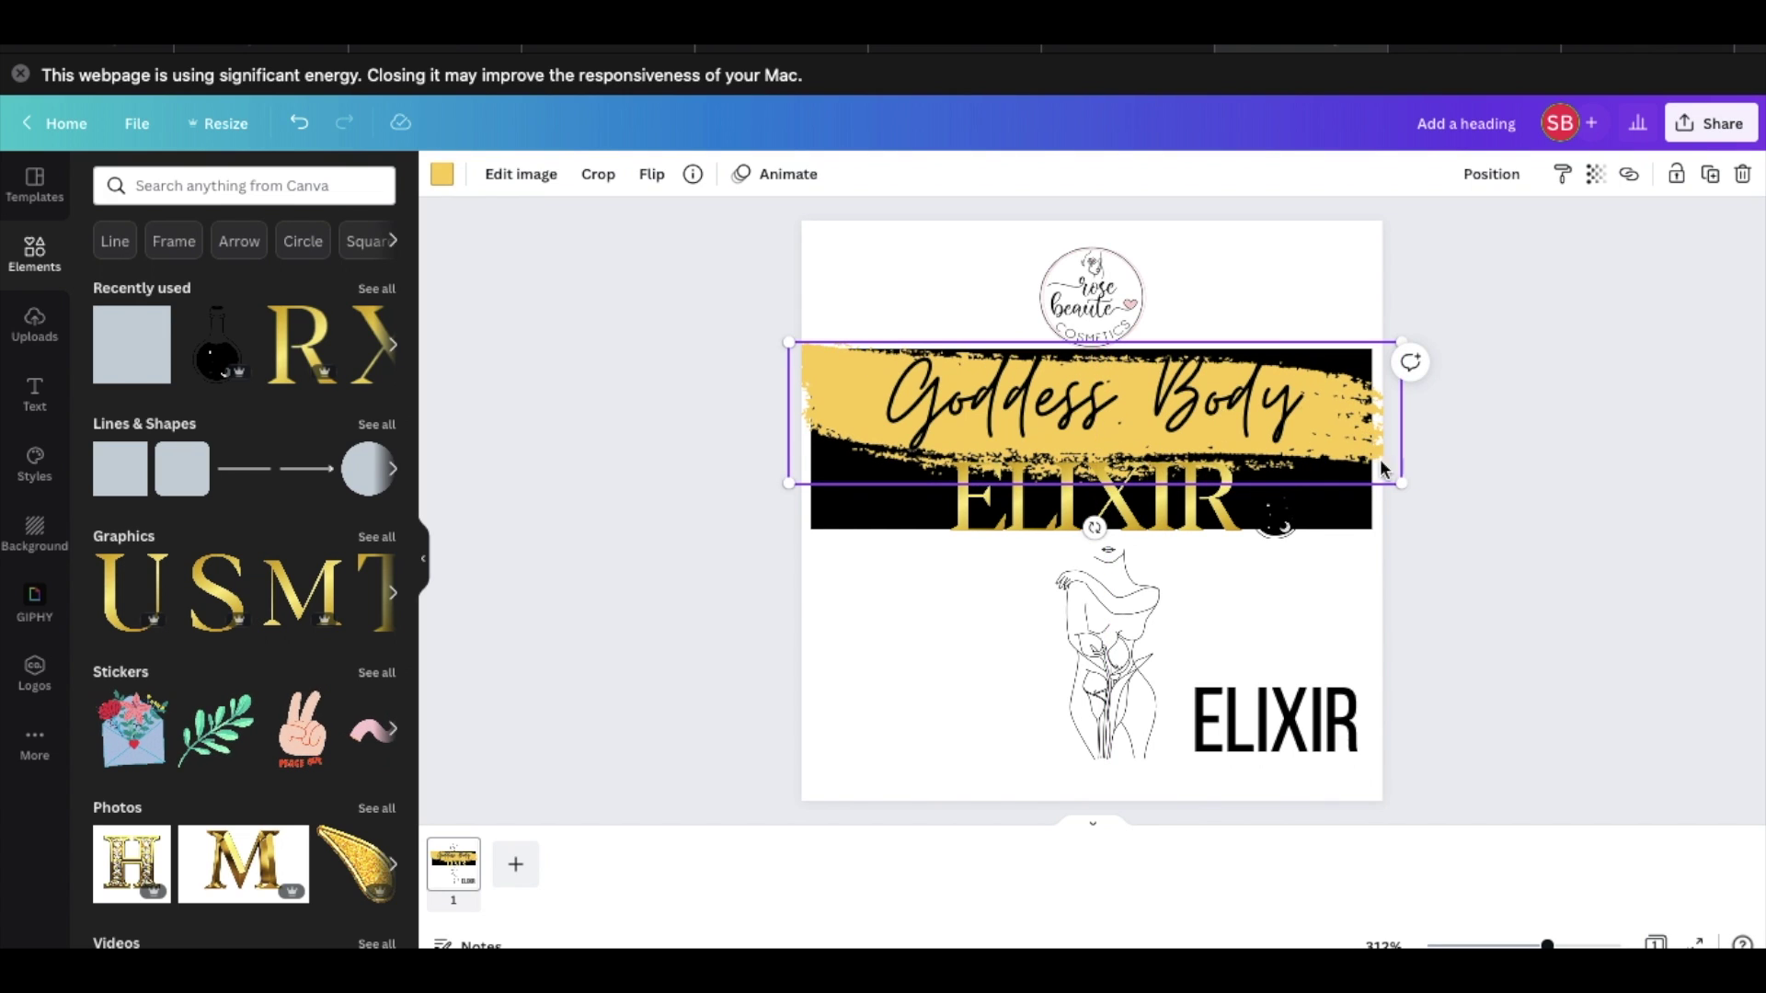
click(1463, 532)
click(824, 473)
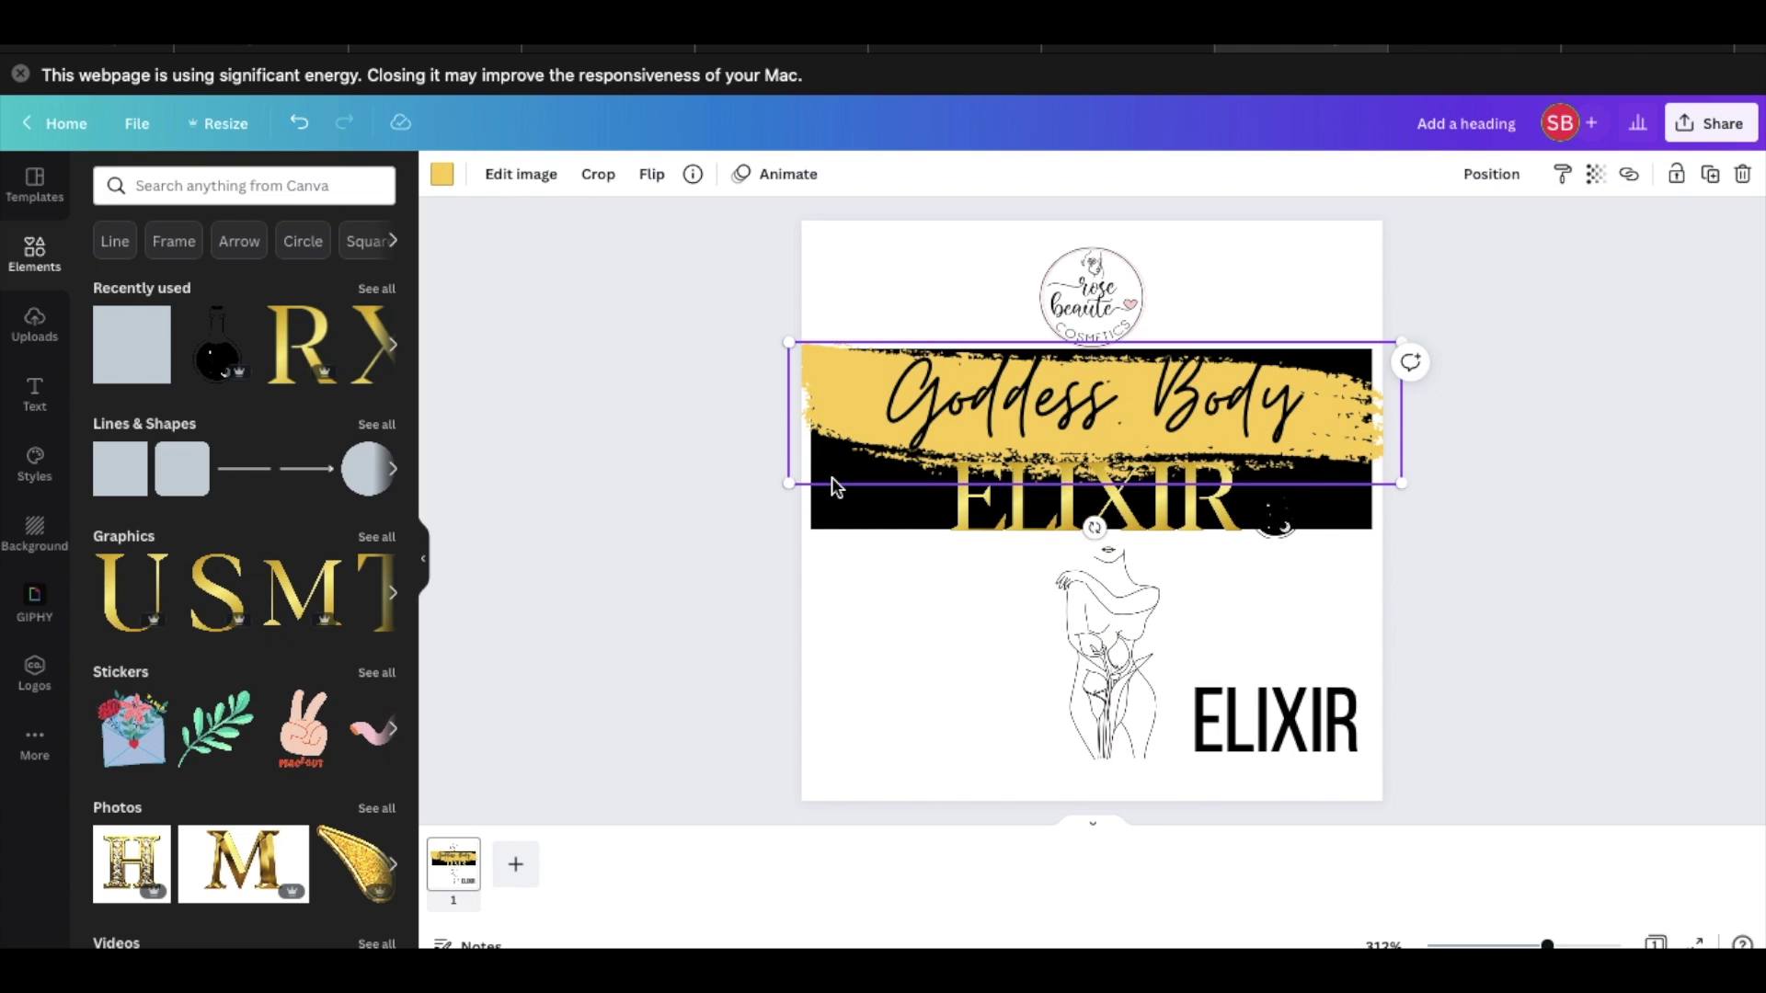
drag(1339, 429, 1339, 435)
click(1508, 483)
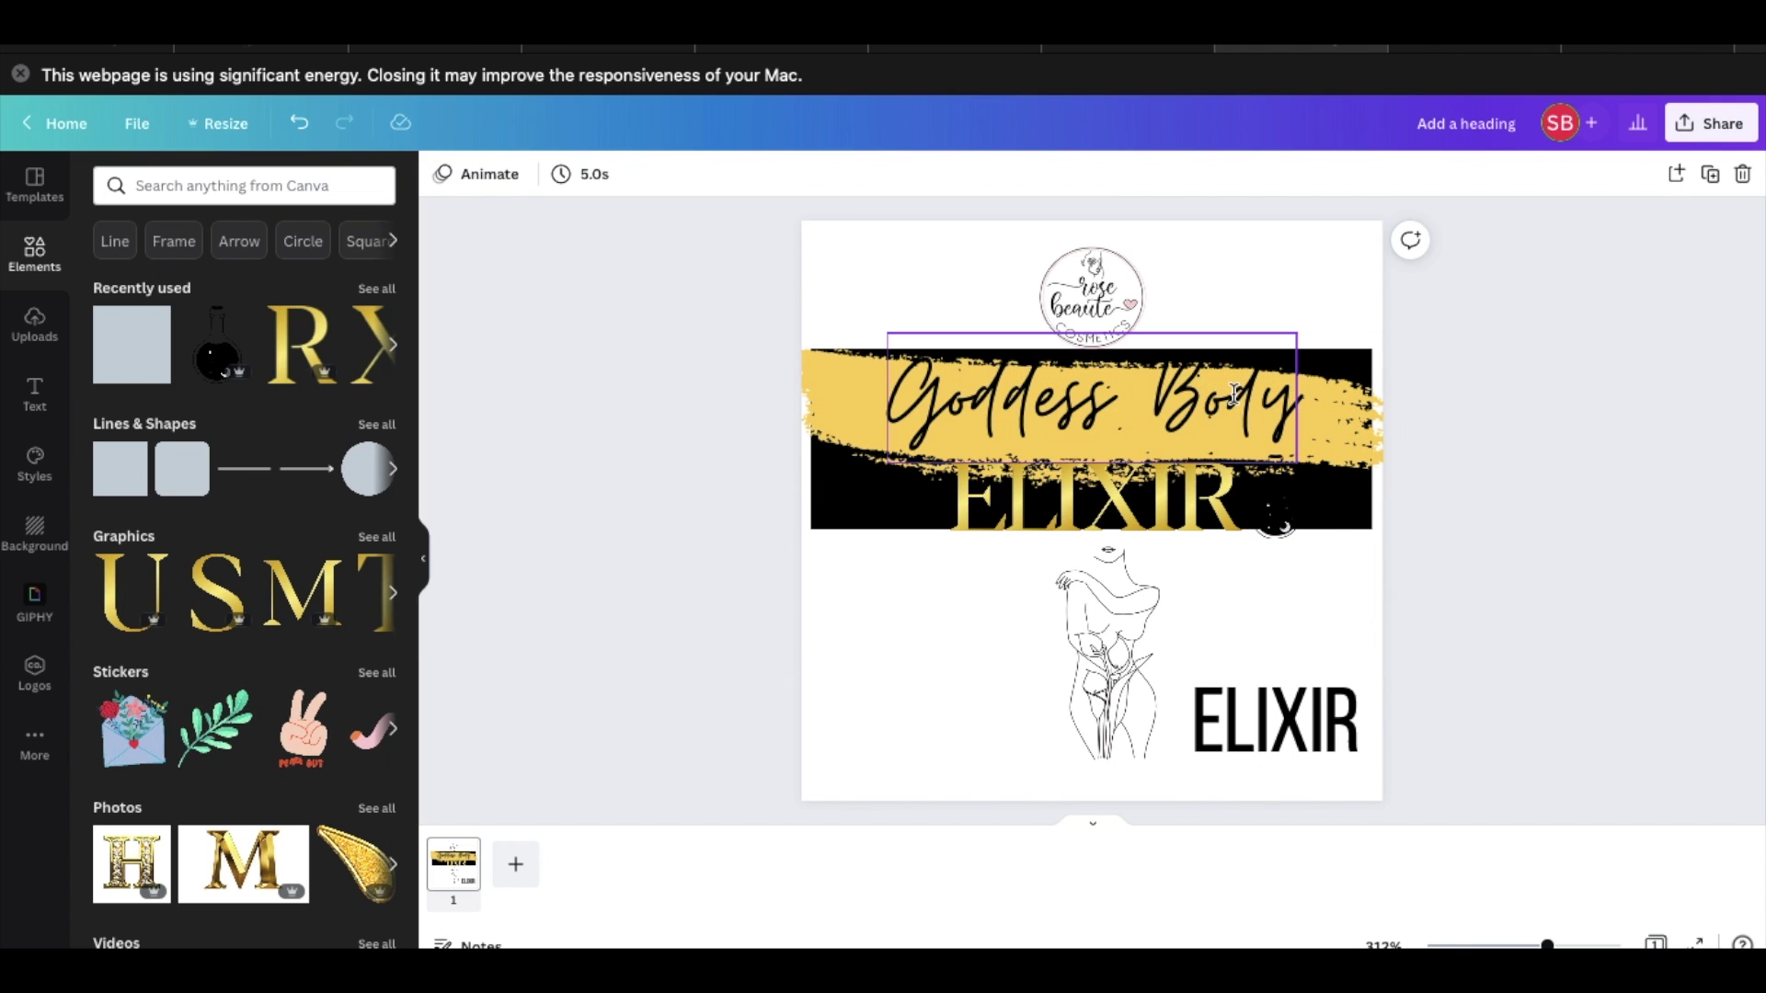
drag(1234, 397, 1233, 396)
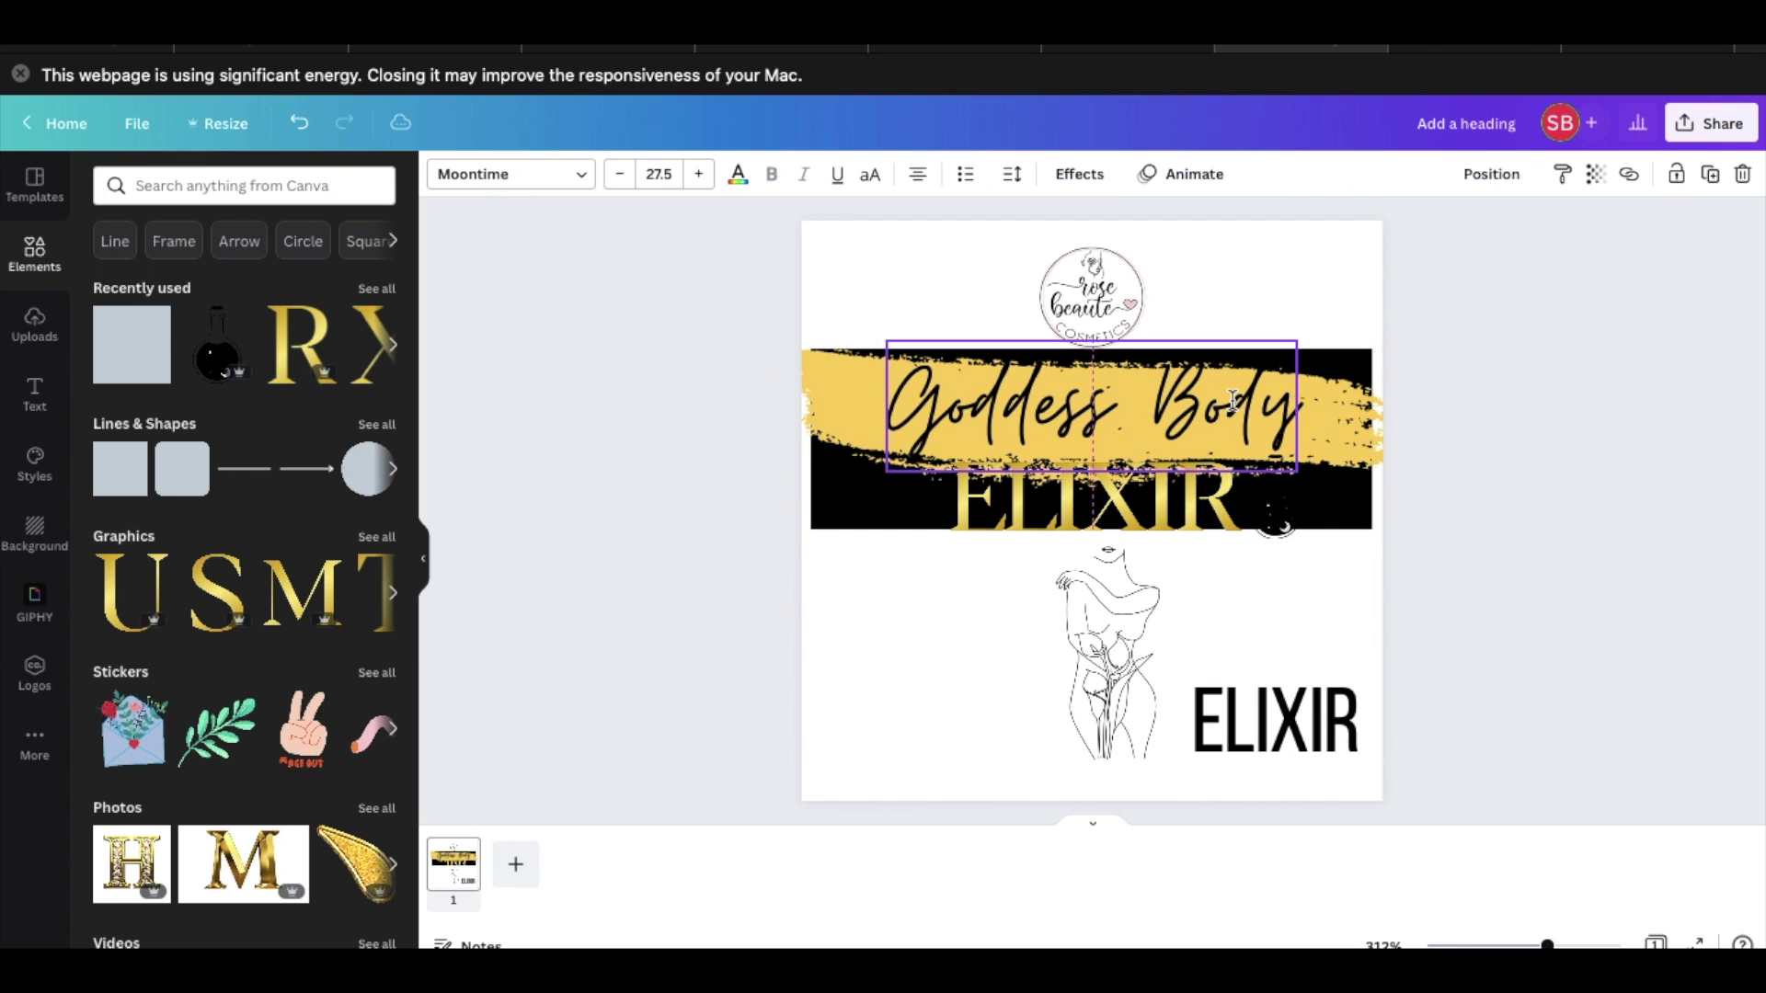
click(1350, 556)
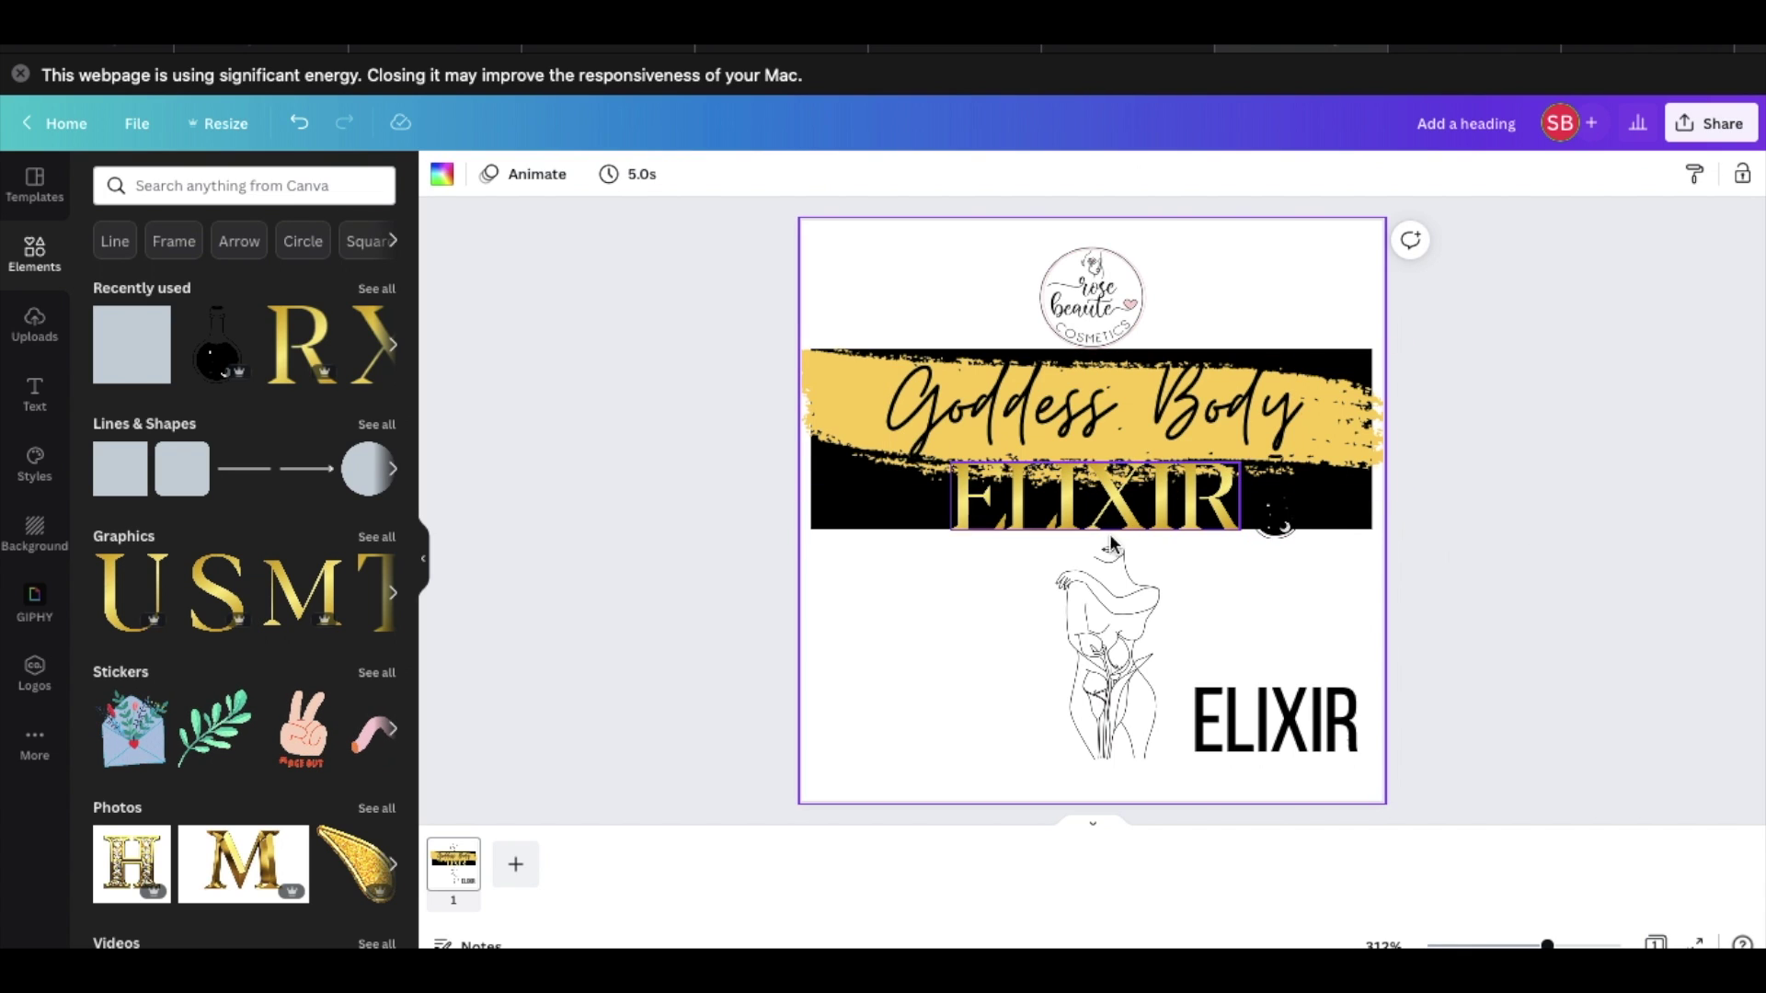
Extend the black block below the gold "ELIXIR" and out to both label edges, and move the logo up toward the label's upper edge.
click(917, 527)
drag(1095, 532, 1095, 548)
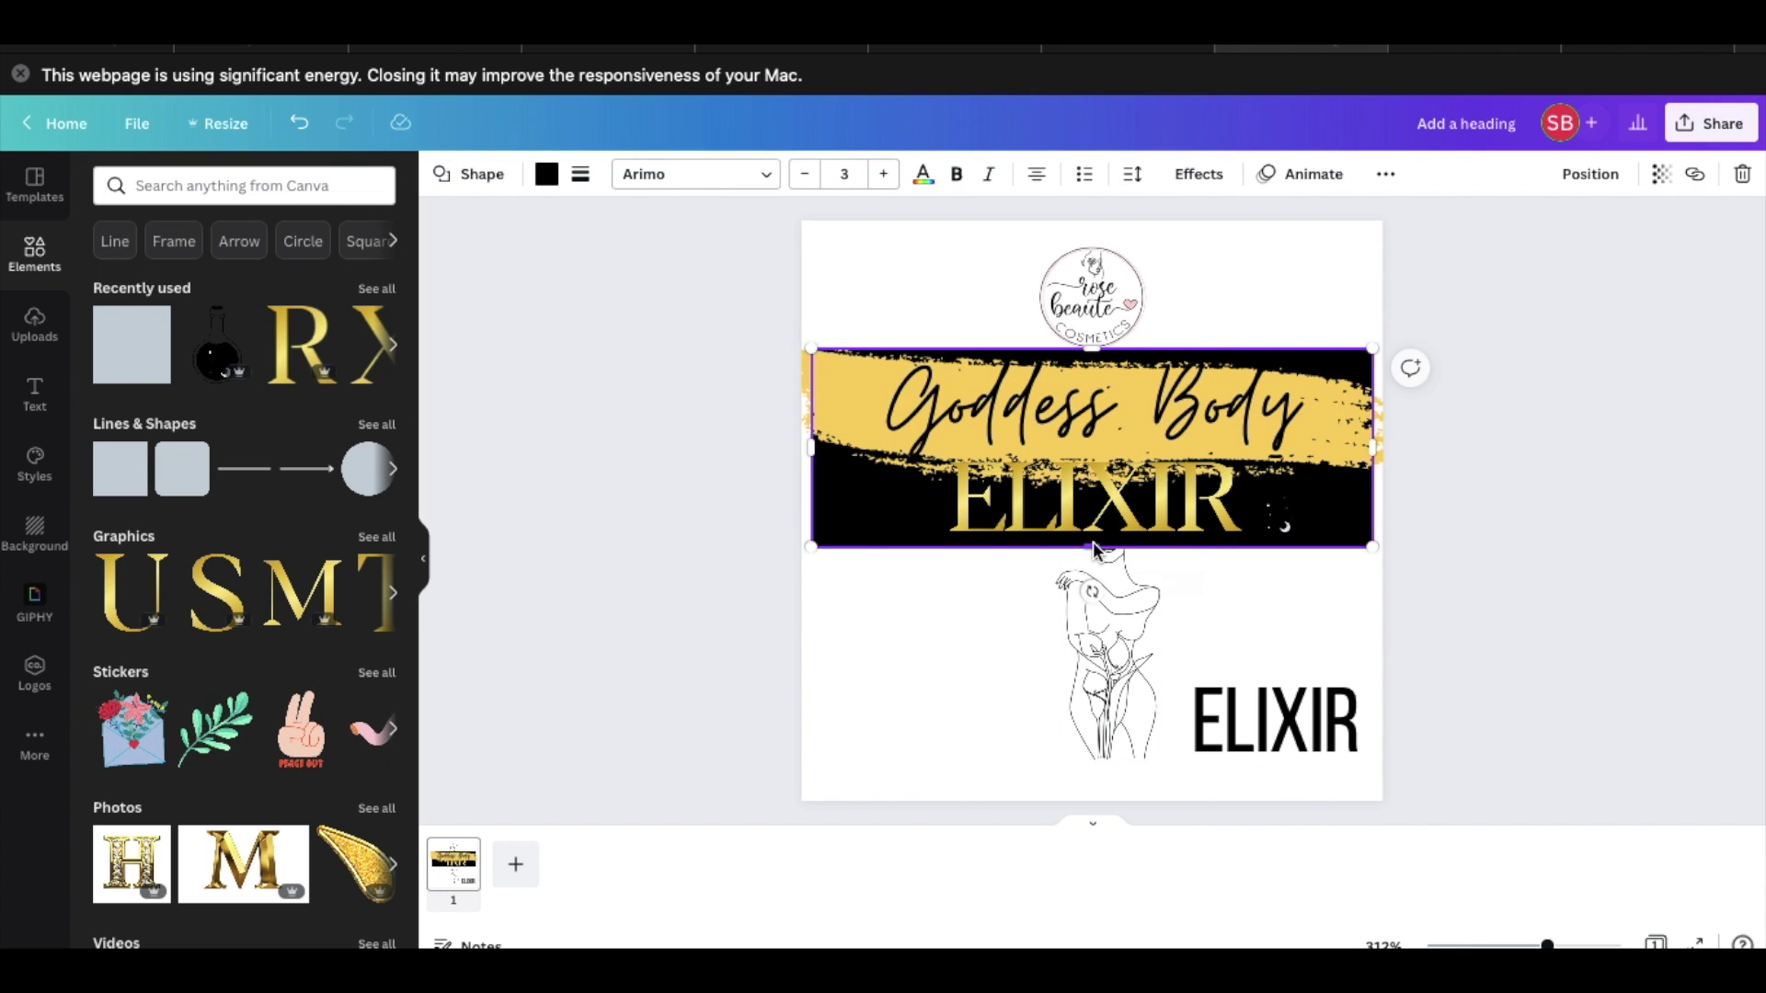
click(1598, 602)
drag(909, 523, 904, 510)
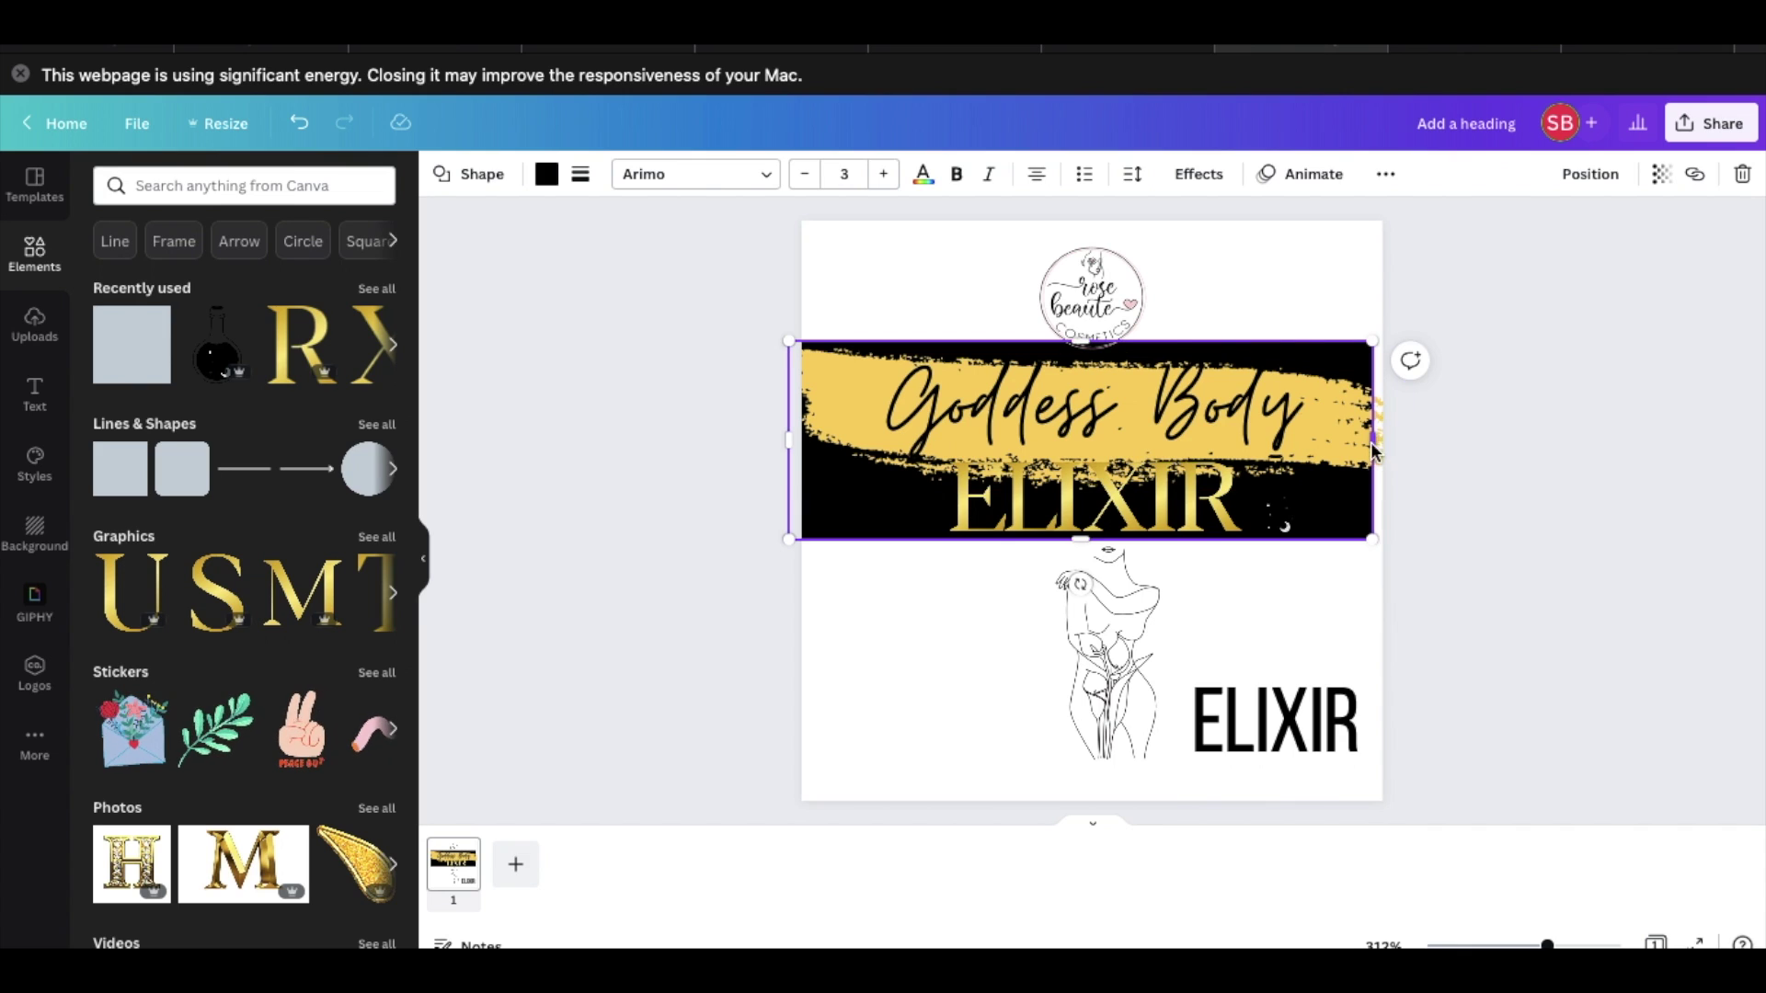
drag(1373, 451, 1389, 451)
drag(1097, 289, 1109, 267)
Try pink and cream as the label's background color, then set it back to white.
click(969, 295)
click(441, 174)
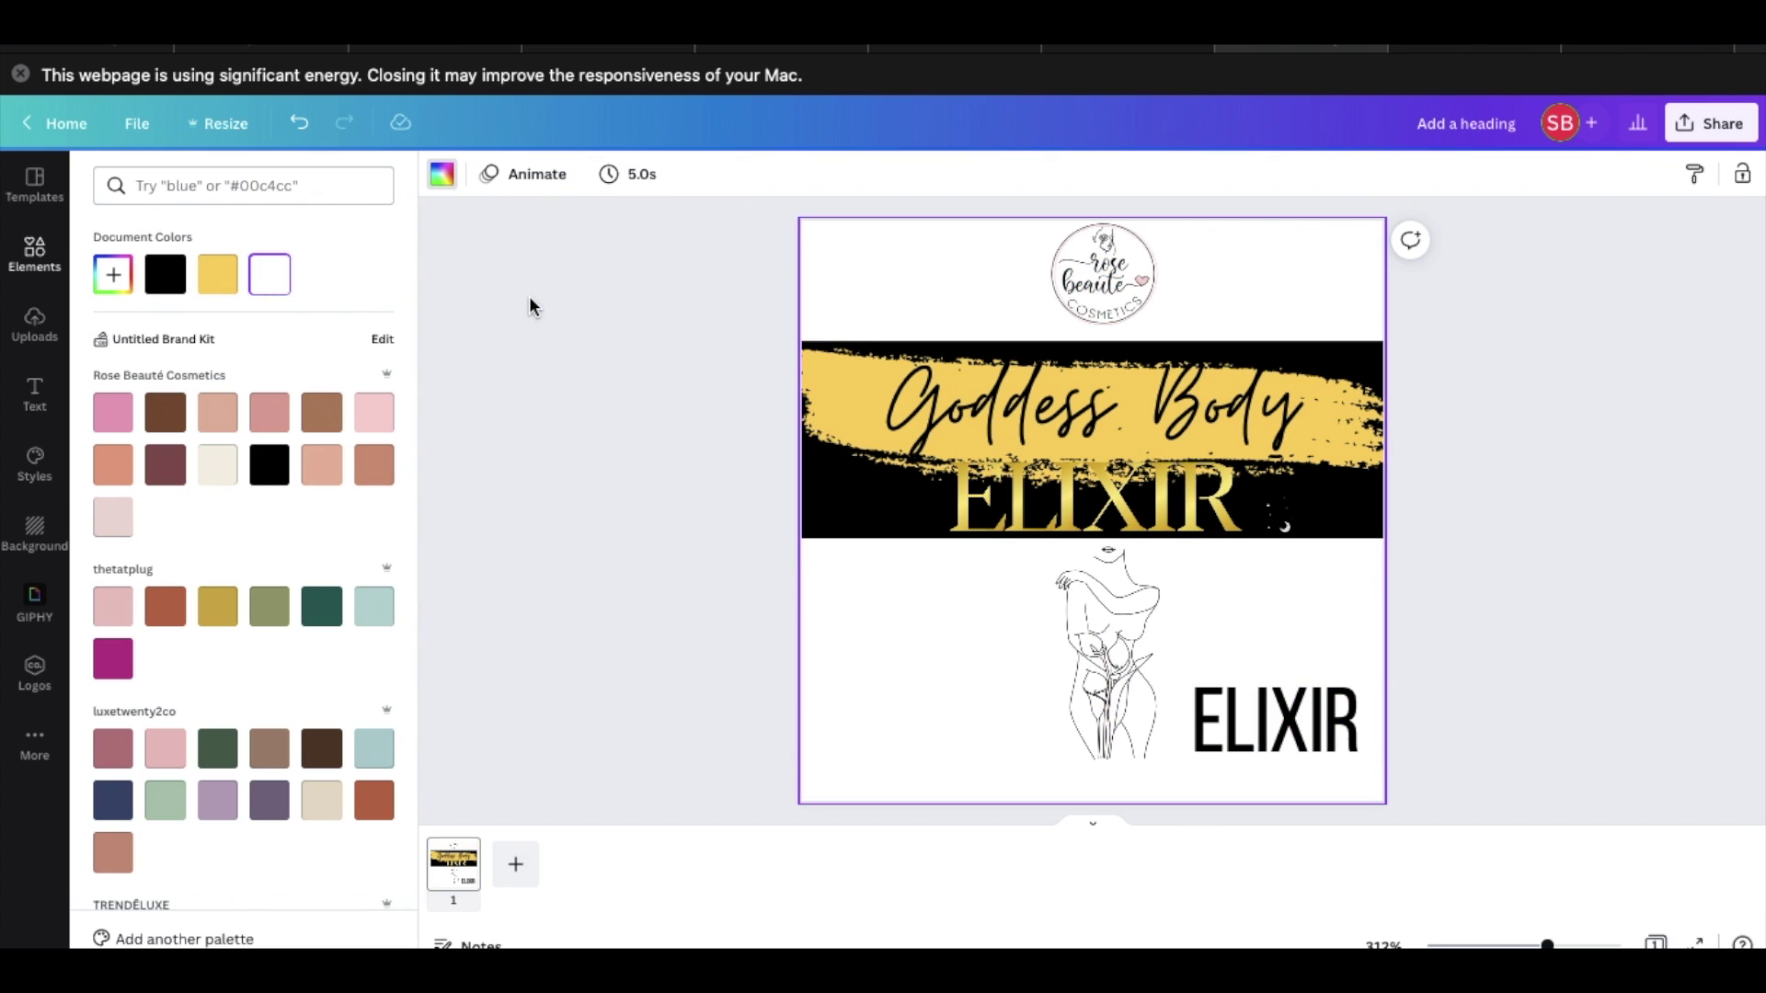
click(529, 305)
click(441, 174)
click(377, 416)
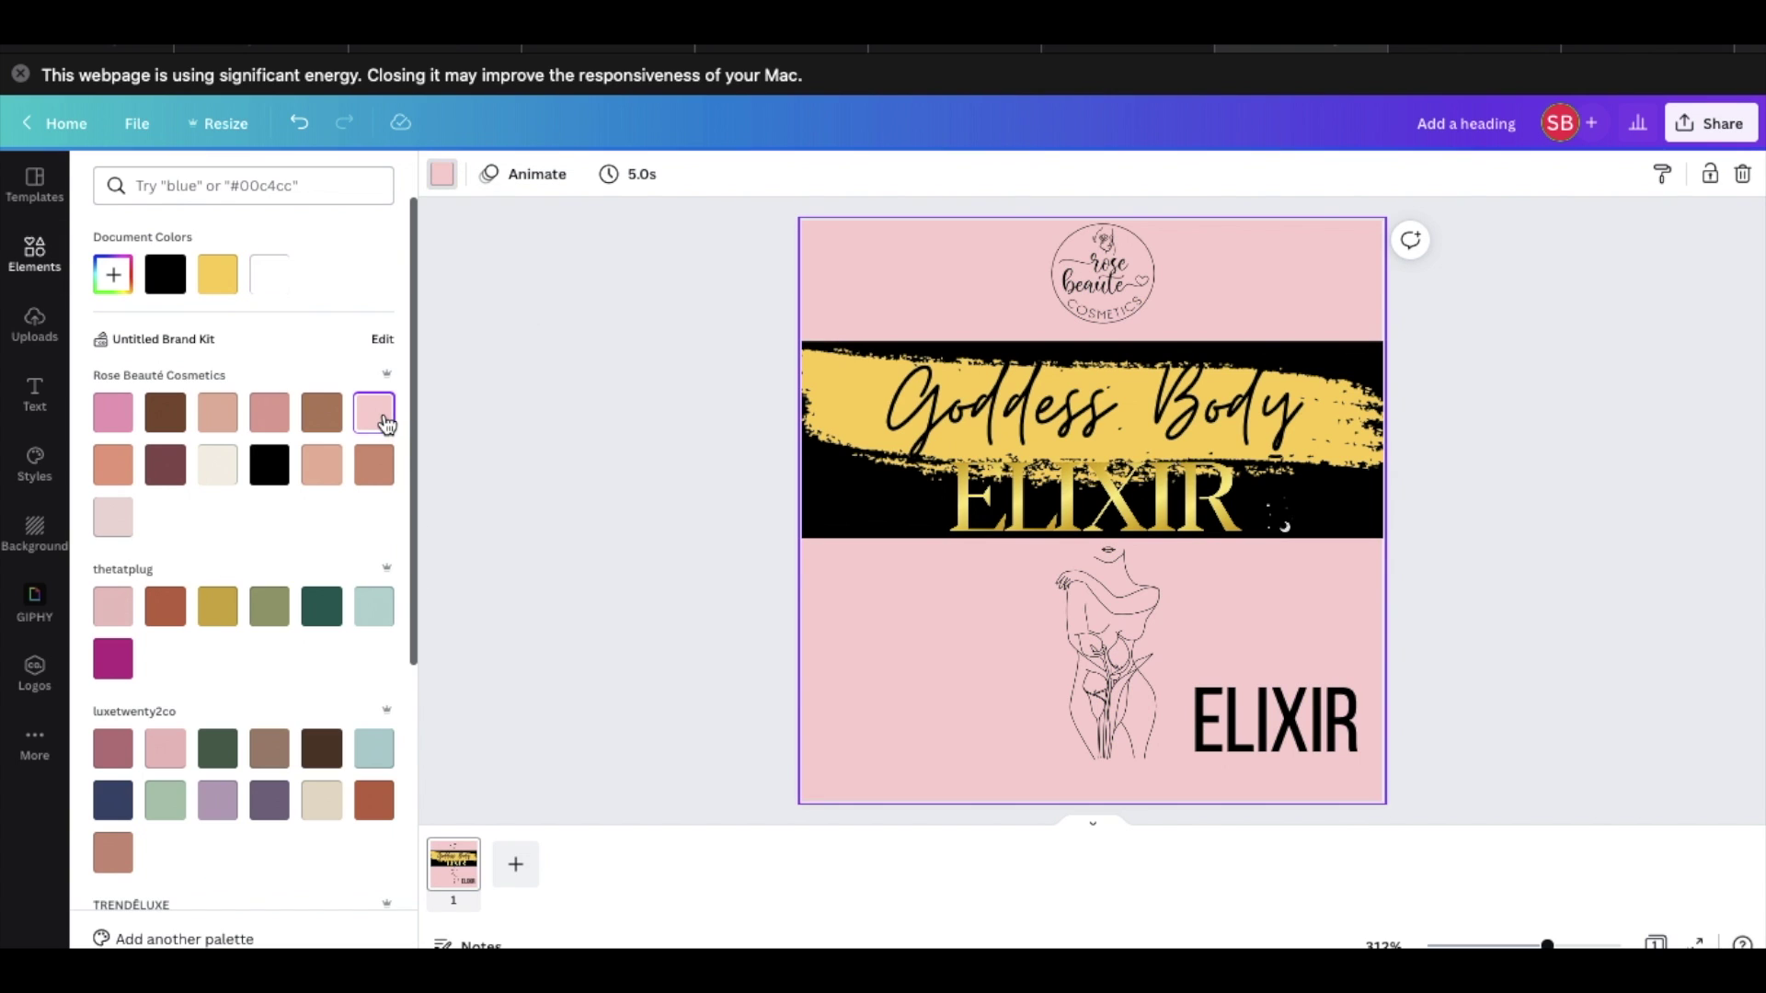
click(226, 475)
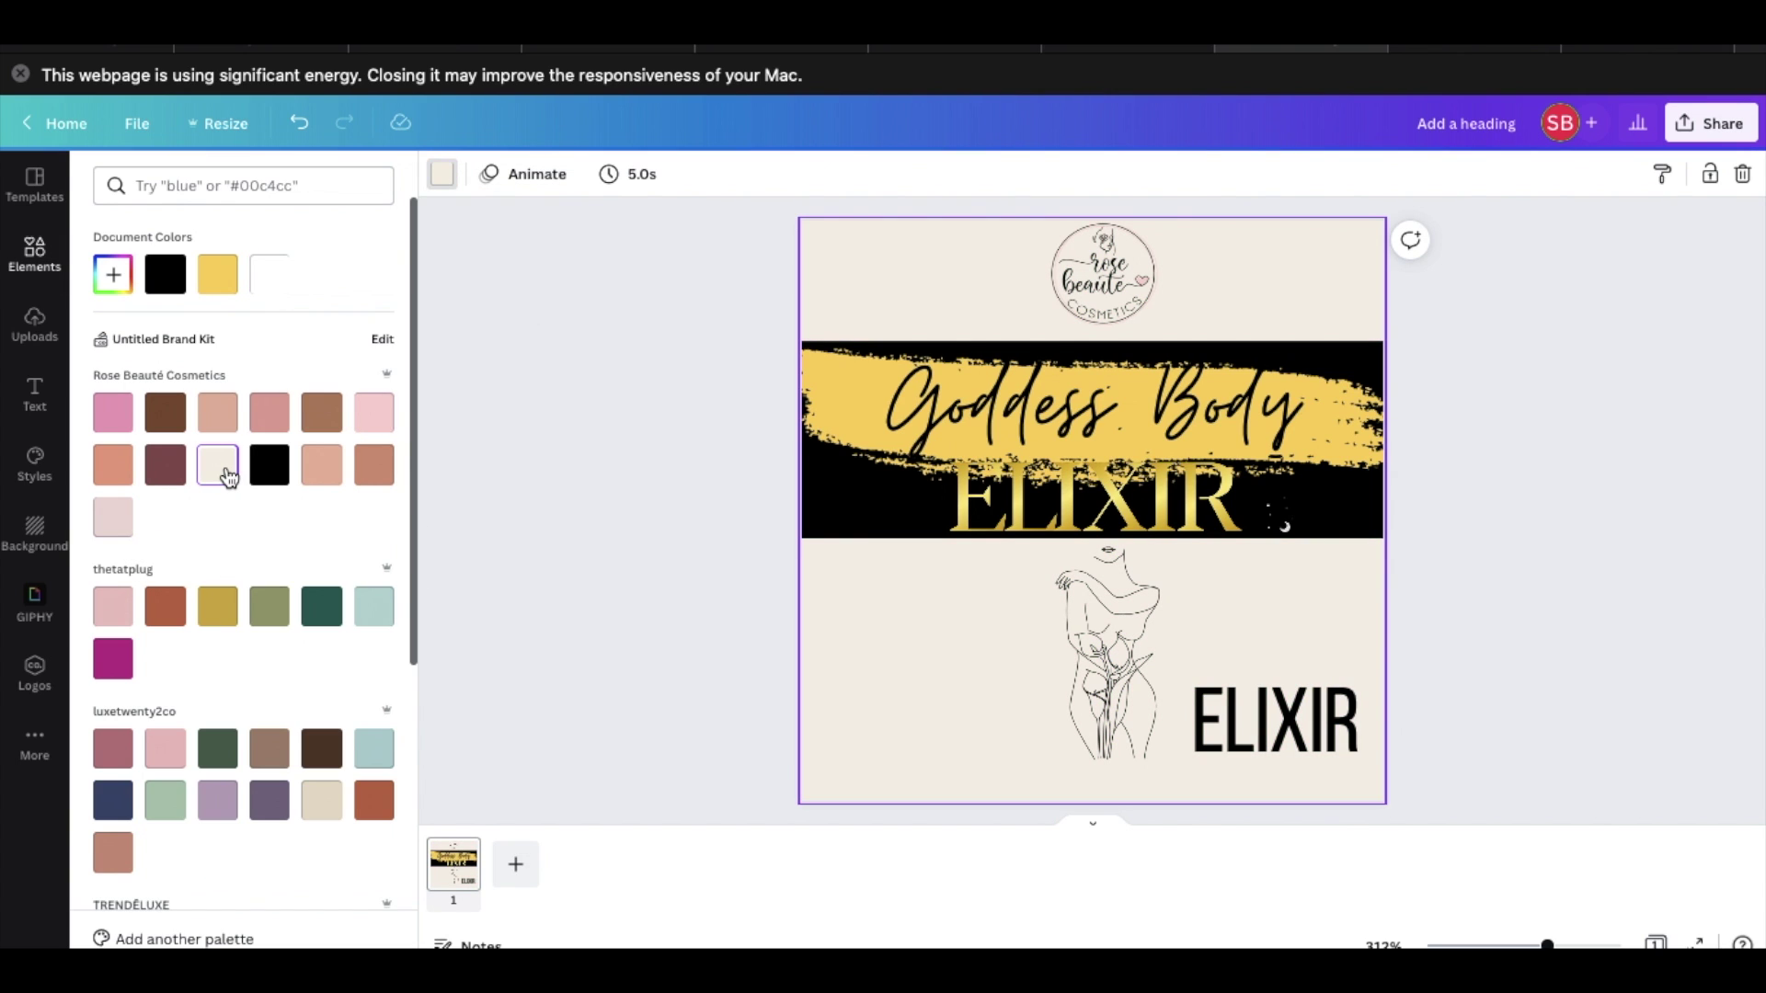
scroll(228, 474, down, 2)
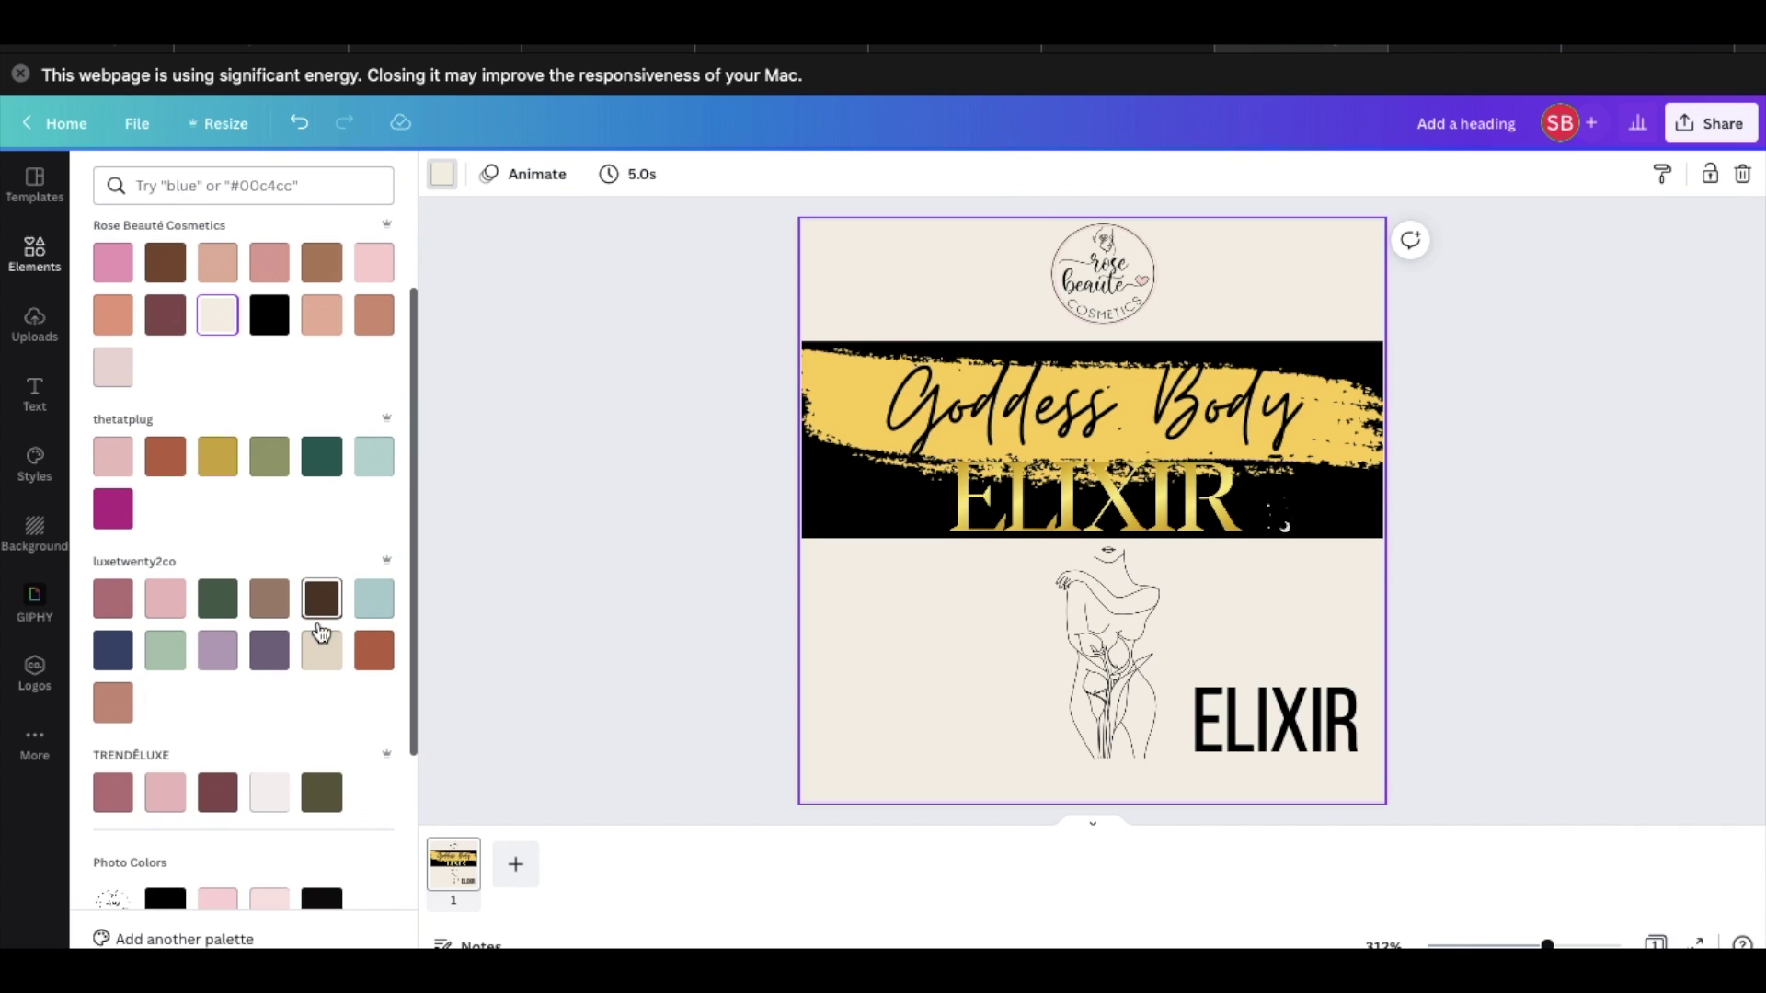
scroll(221, 588, down, 3)
click(218, 680)
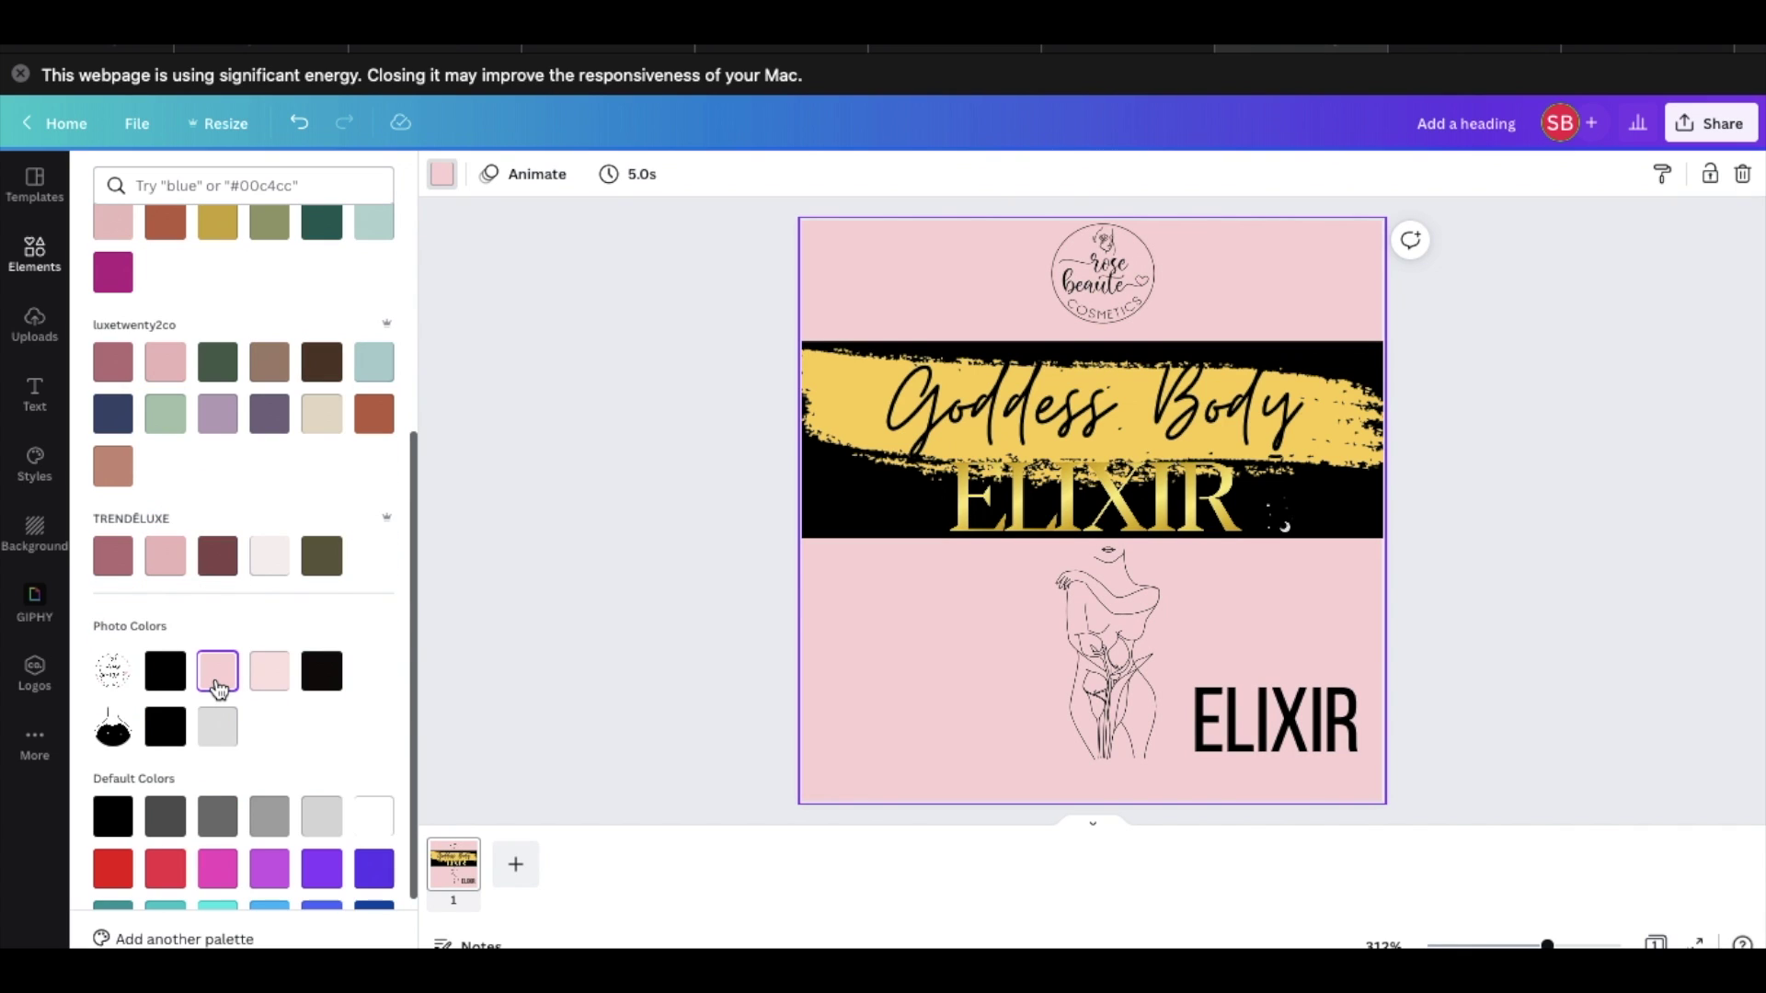
click(372, 817)
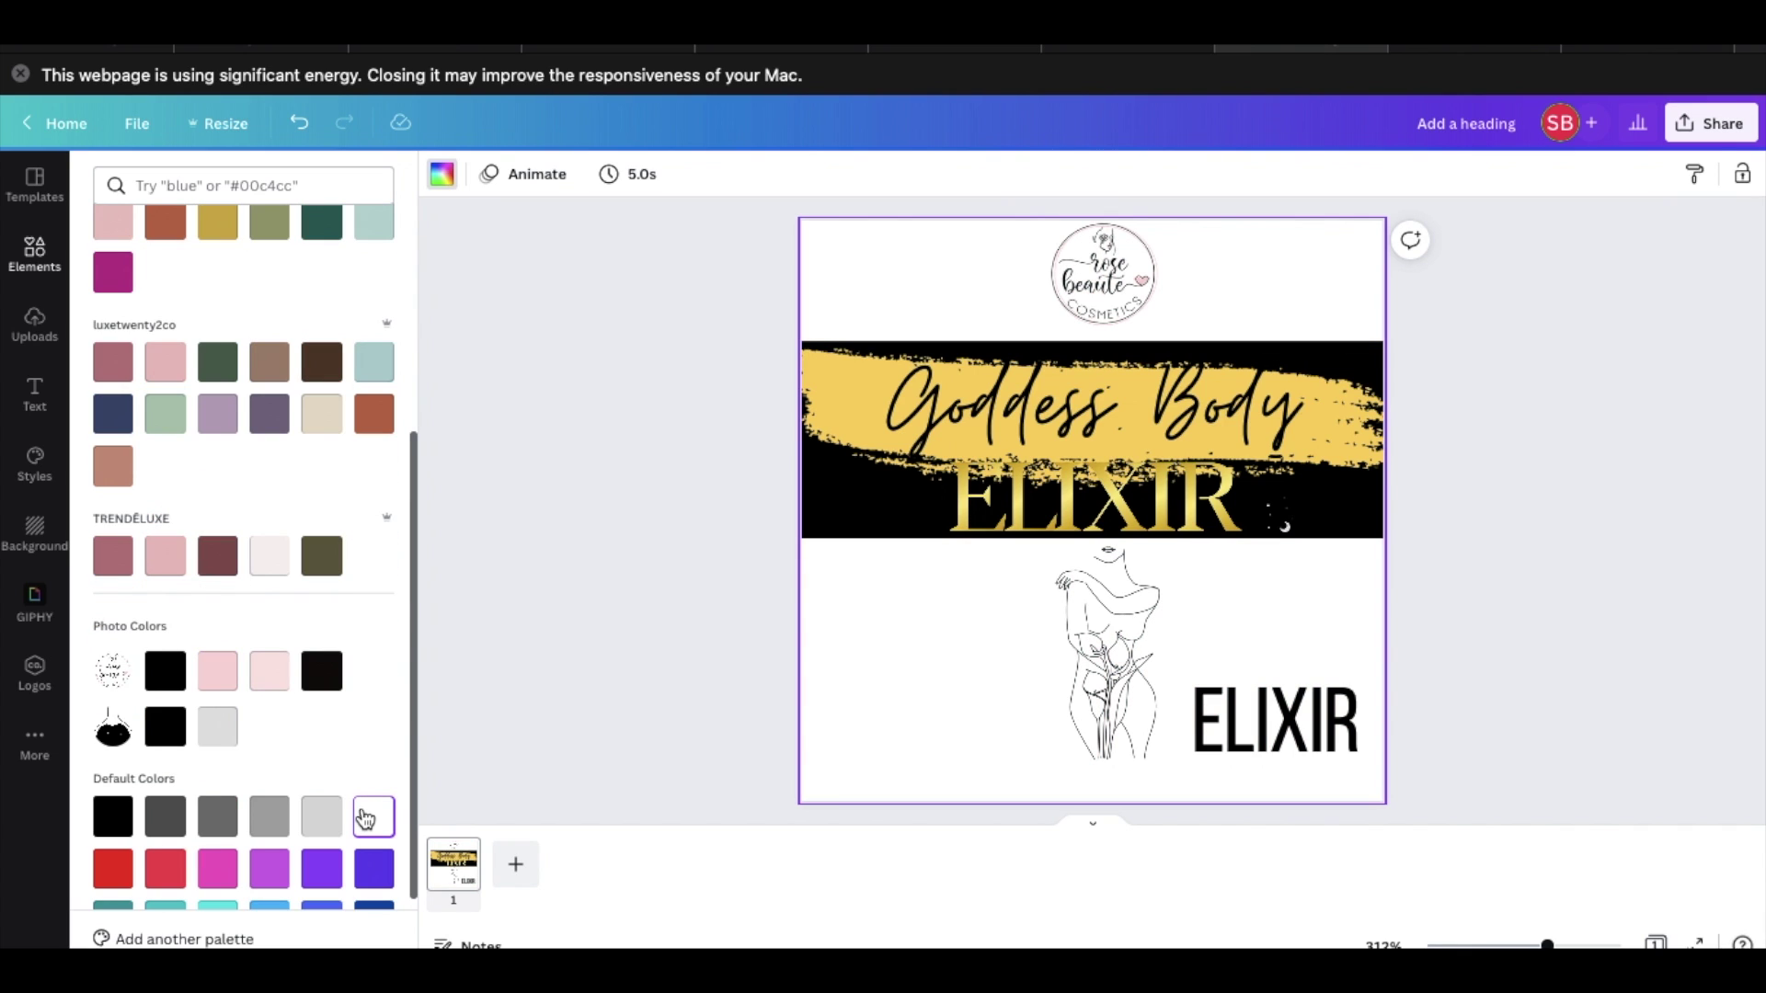
click(1537, 631)
Move the flask down beside the woman's legs, then shrink the gold "ELIXIR" and re-center it within the black block.
click(1279, 515)
drag(1278, 517, 997, 757)
click(1196, 515)
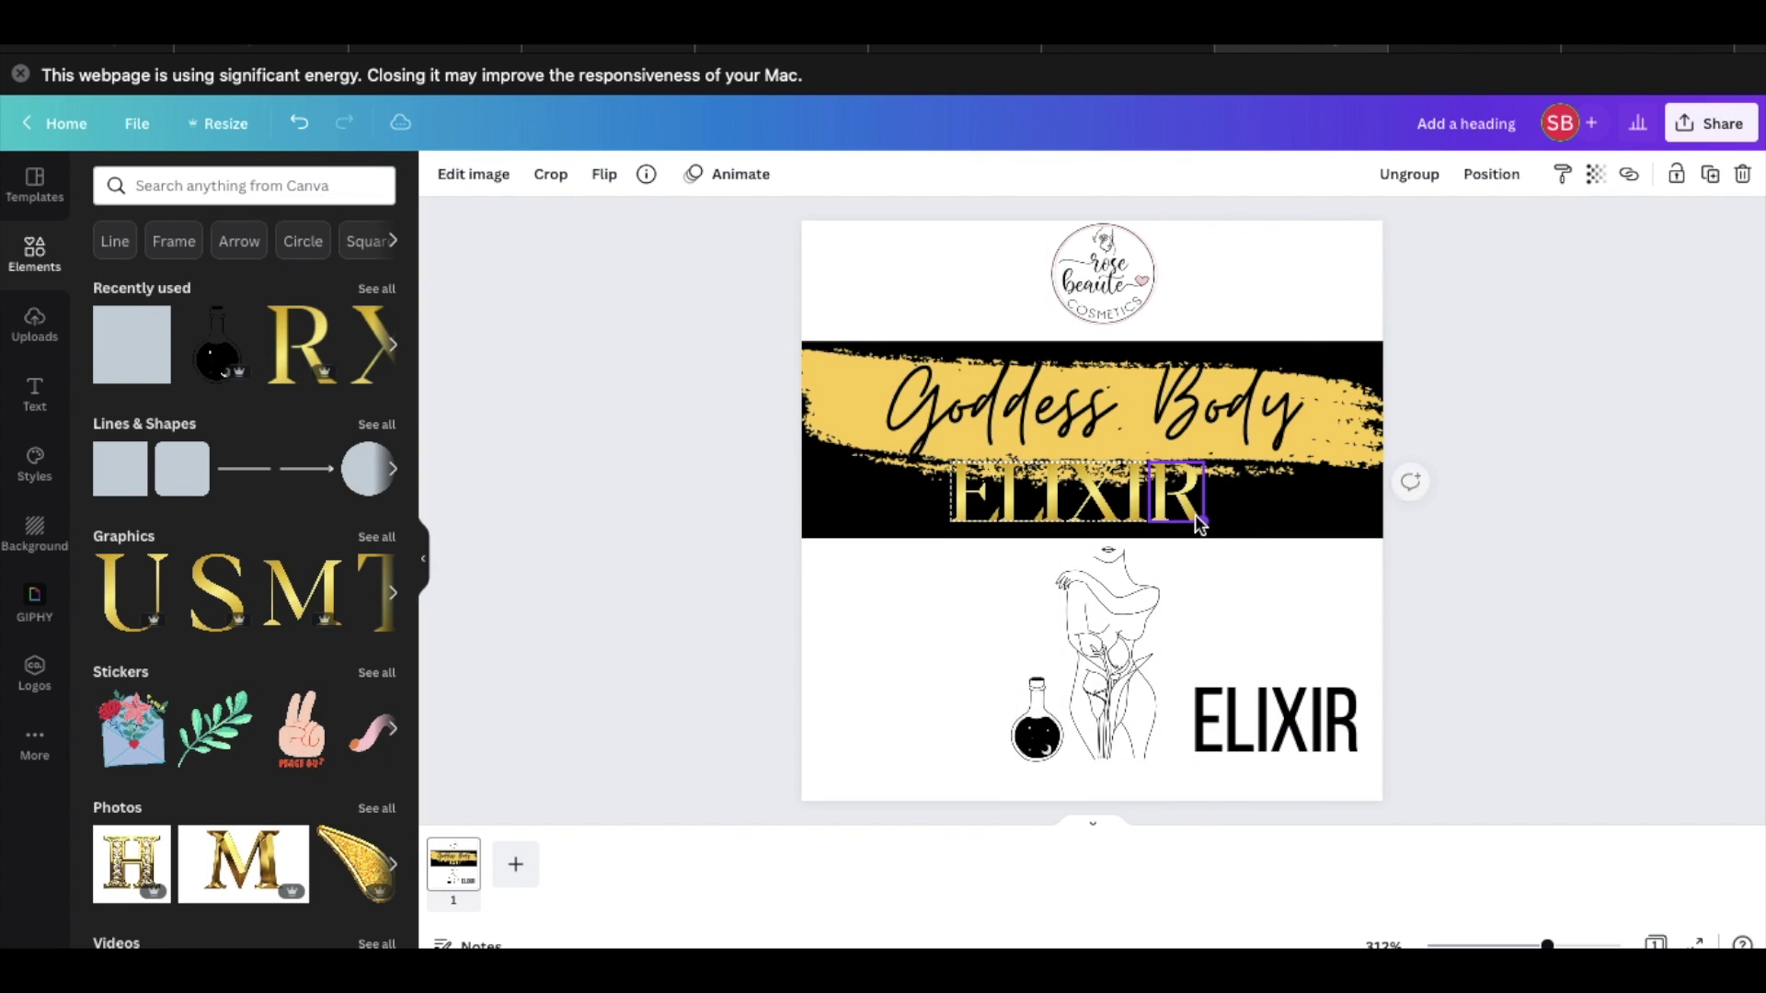
click(1246, 432)
drag(1256, 452, 1266, 463)
Tilt the gold brush stroke and "Goddess Body" upward to the right, size the title to 27.1, and shift both up above "ELIXIR".
click(1280, 469)
drag(1095, 533, 1110, 531)
click(1260, 465)
drag(1234, 418, 1236, 426)
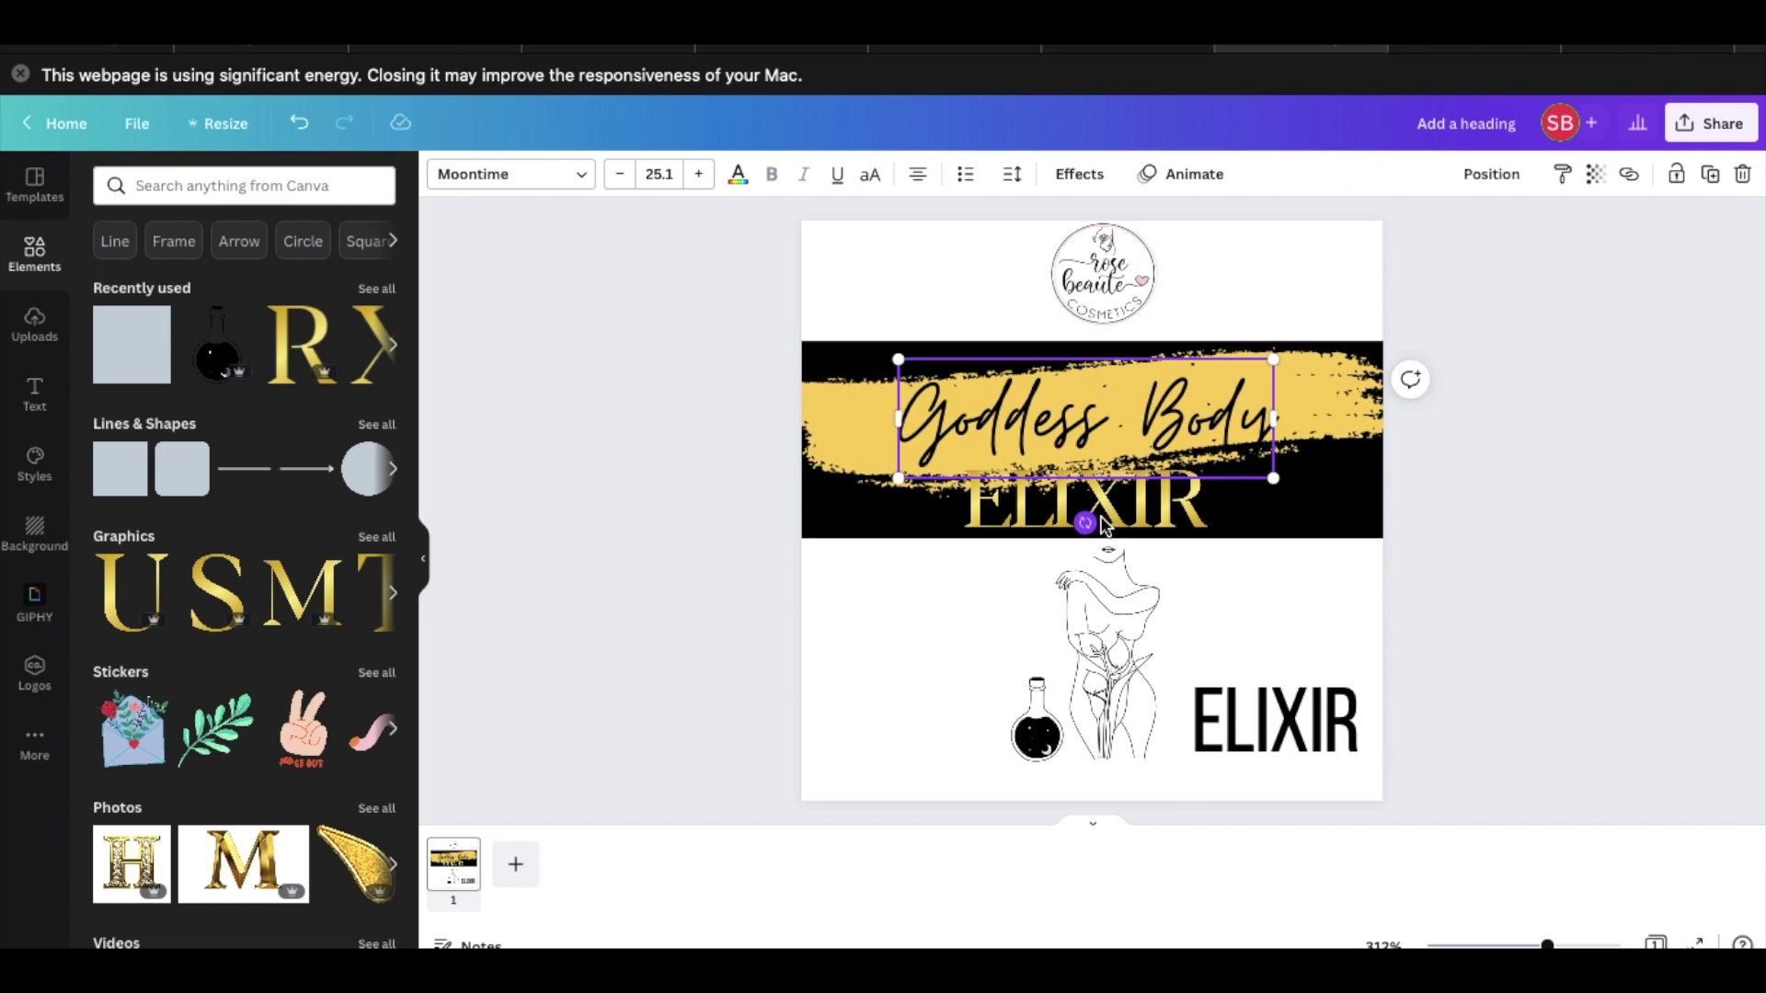
click(1494, 509)
drag(1356, 407, 1352, 385)
click(1251, 426)
drag(1251, 426, 1251, 390)
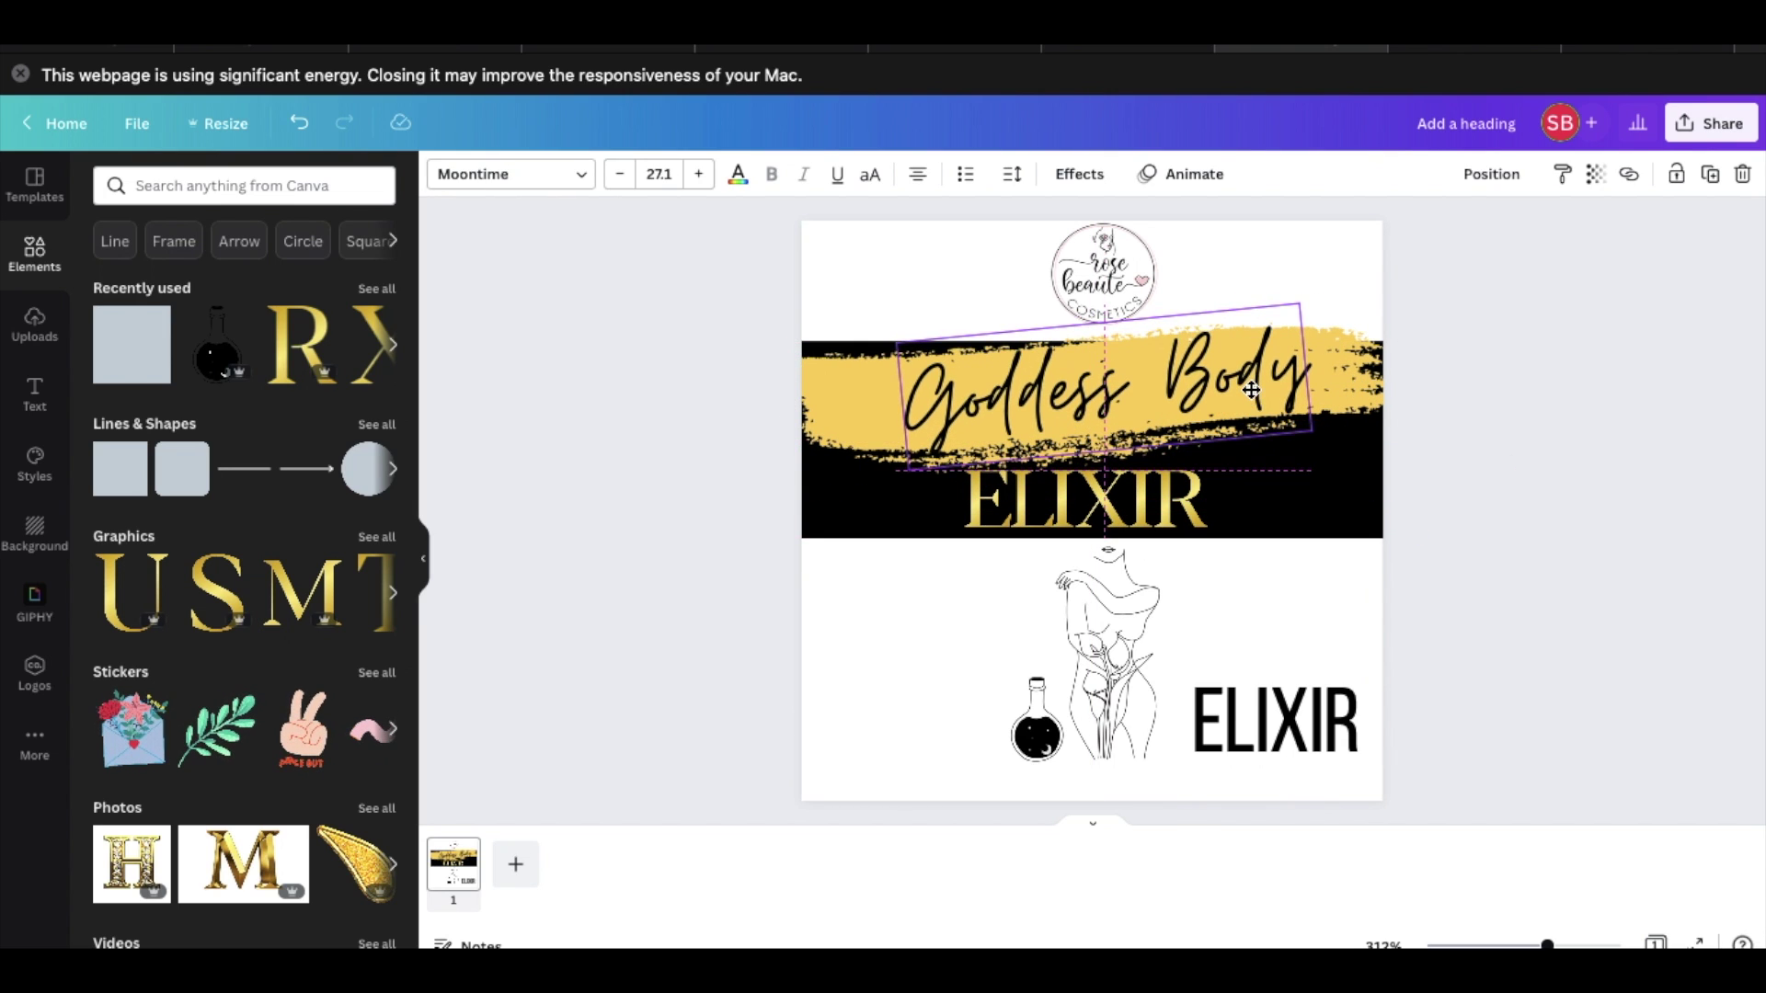
click(1568, 526)
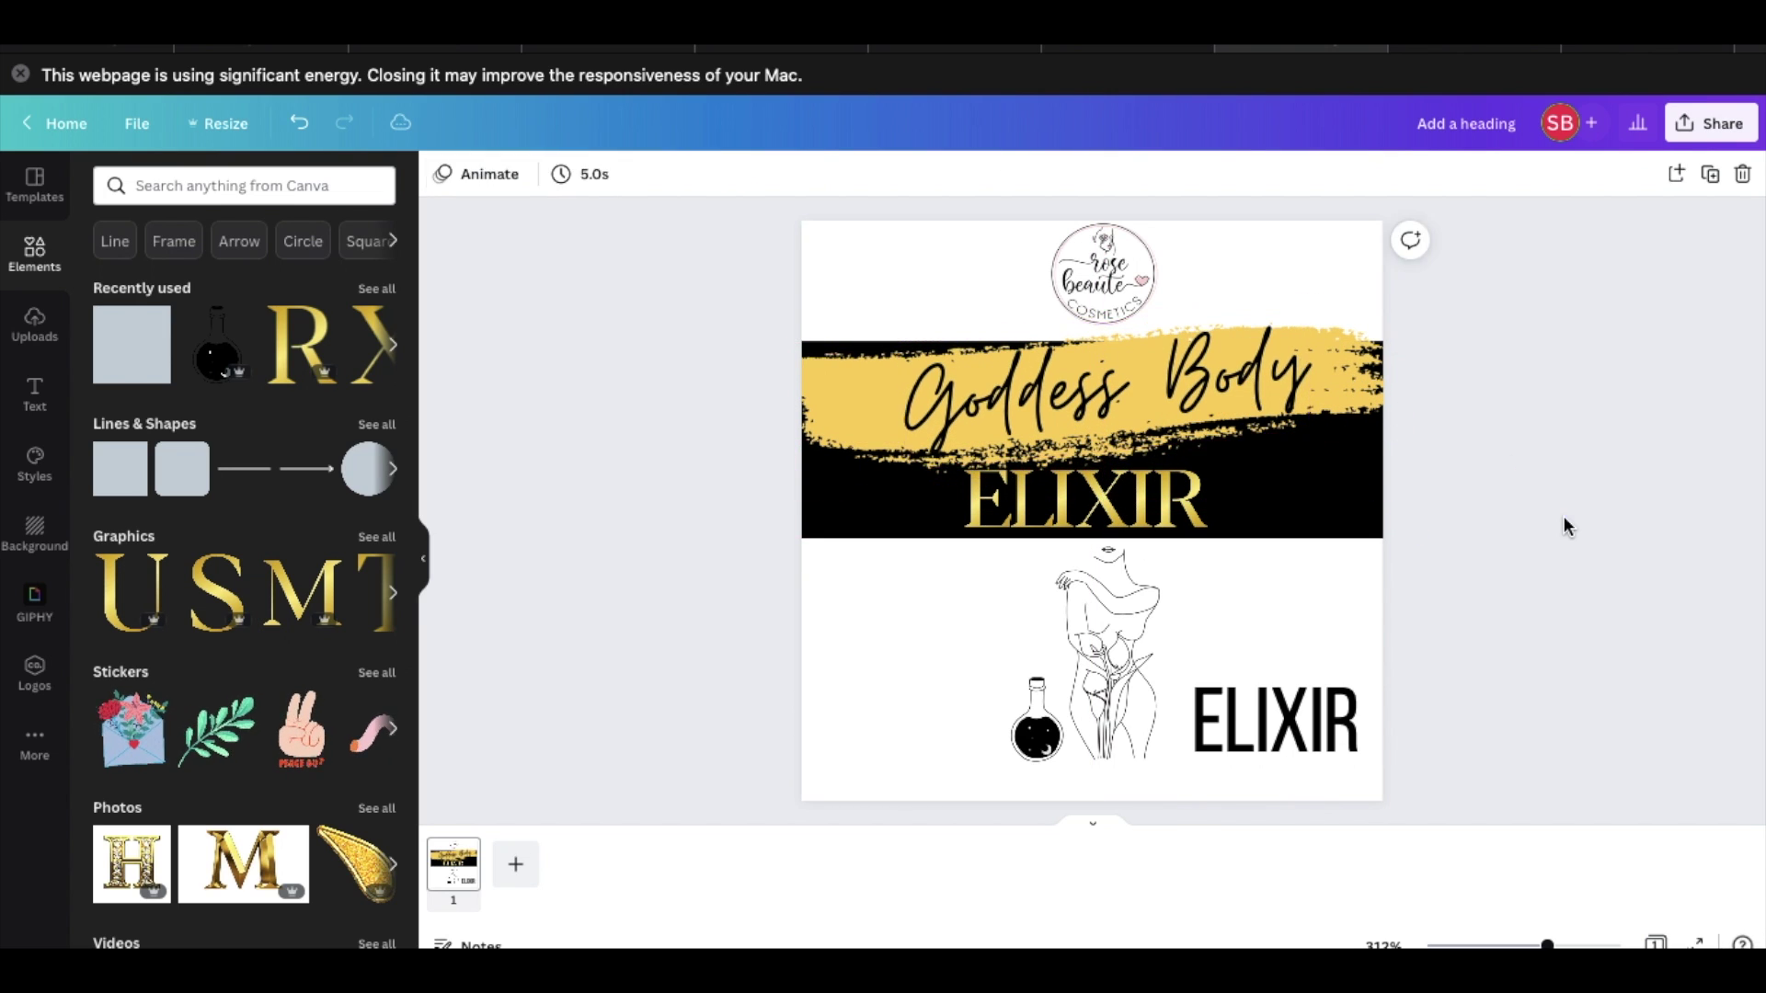
click(919, 497)
click(1543, 291)
click(1313, 511)
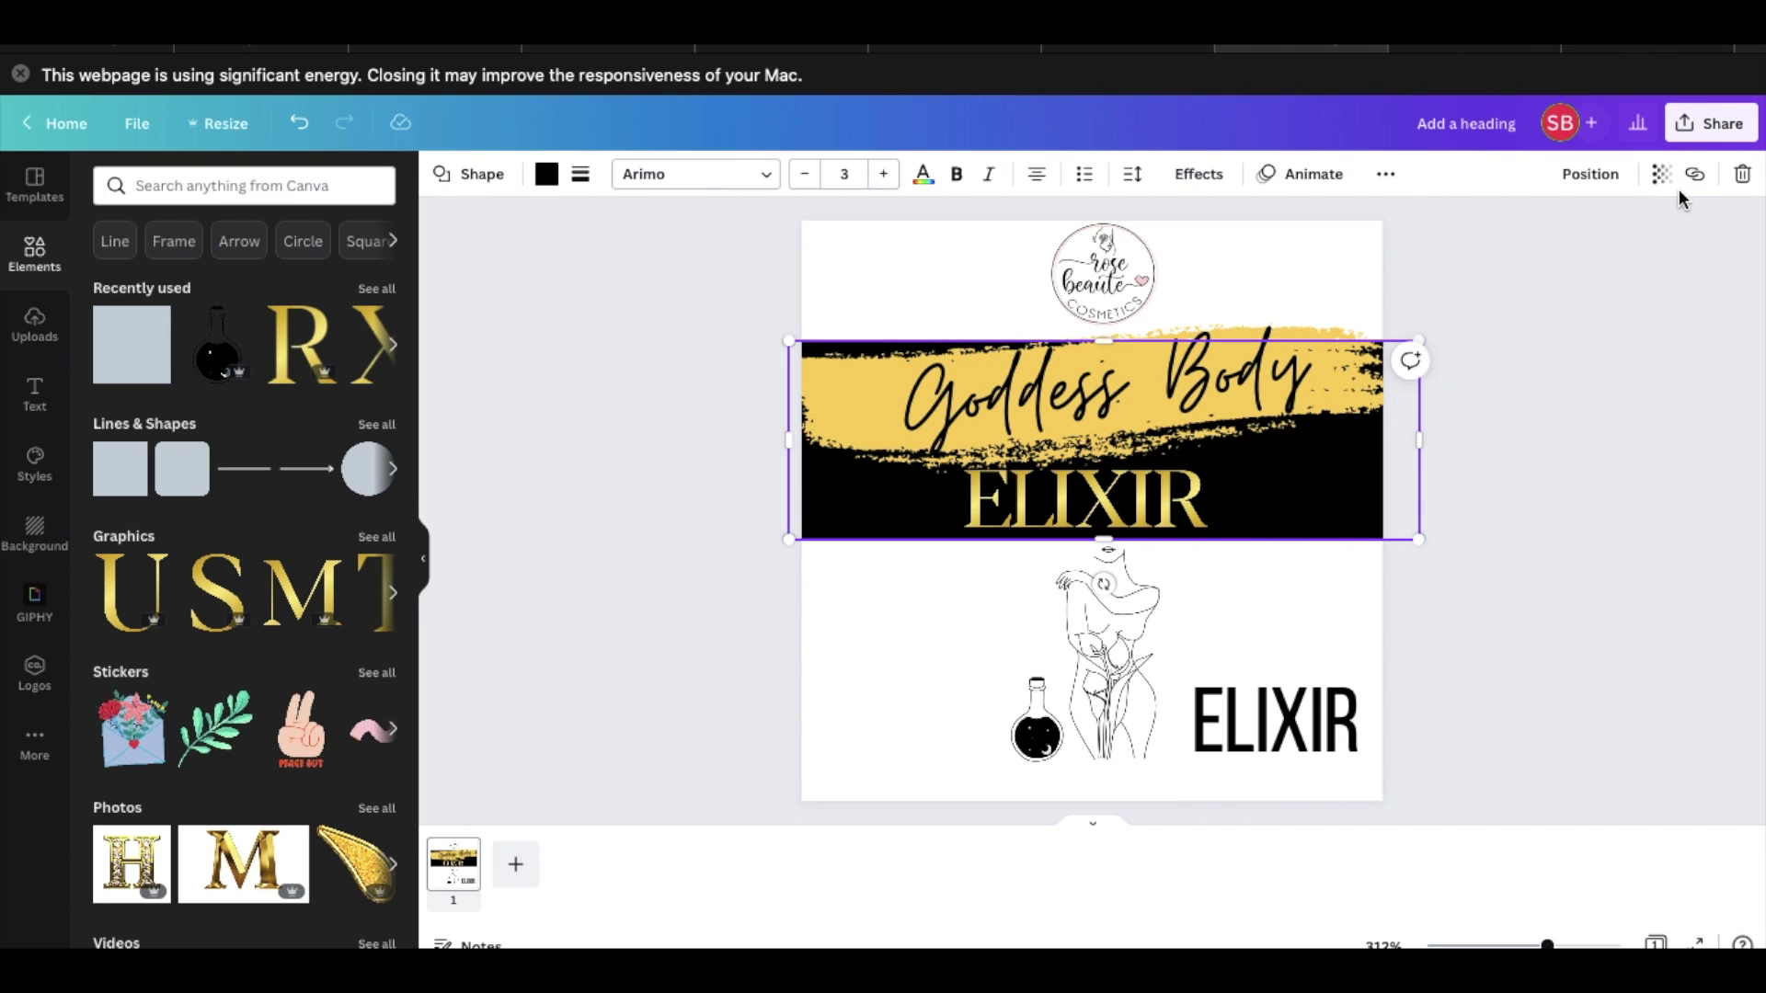
click(1500, 341)
Enlarge the gold "ELIXIR" and center it beneath the title, then enlarge the woman line art centered in the white area below it.
click(1150, 501)
drag(1150, 502, 1283, 445)
drag(1222, 481, 1196, 485)
click(1057, 557)
drag(1085, 590, 1087, 608)
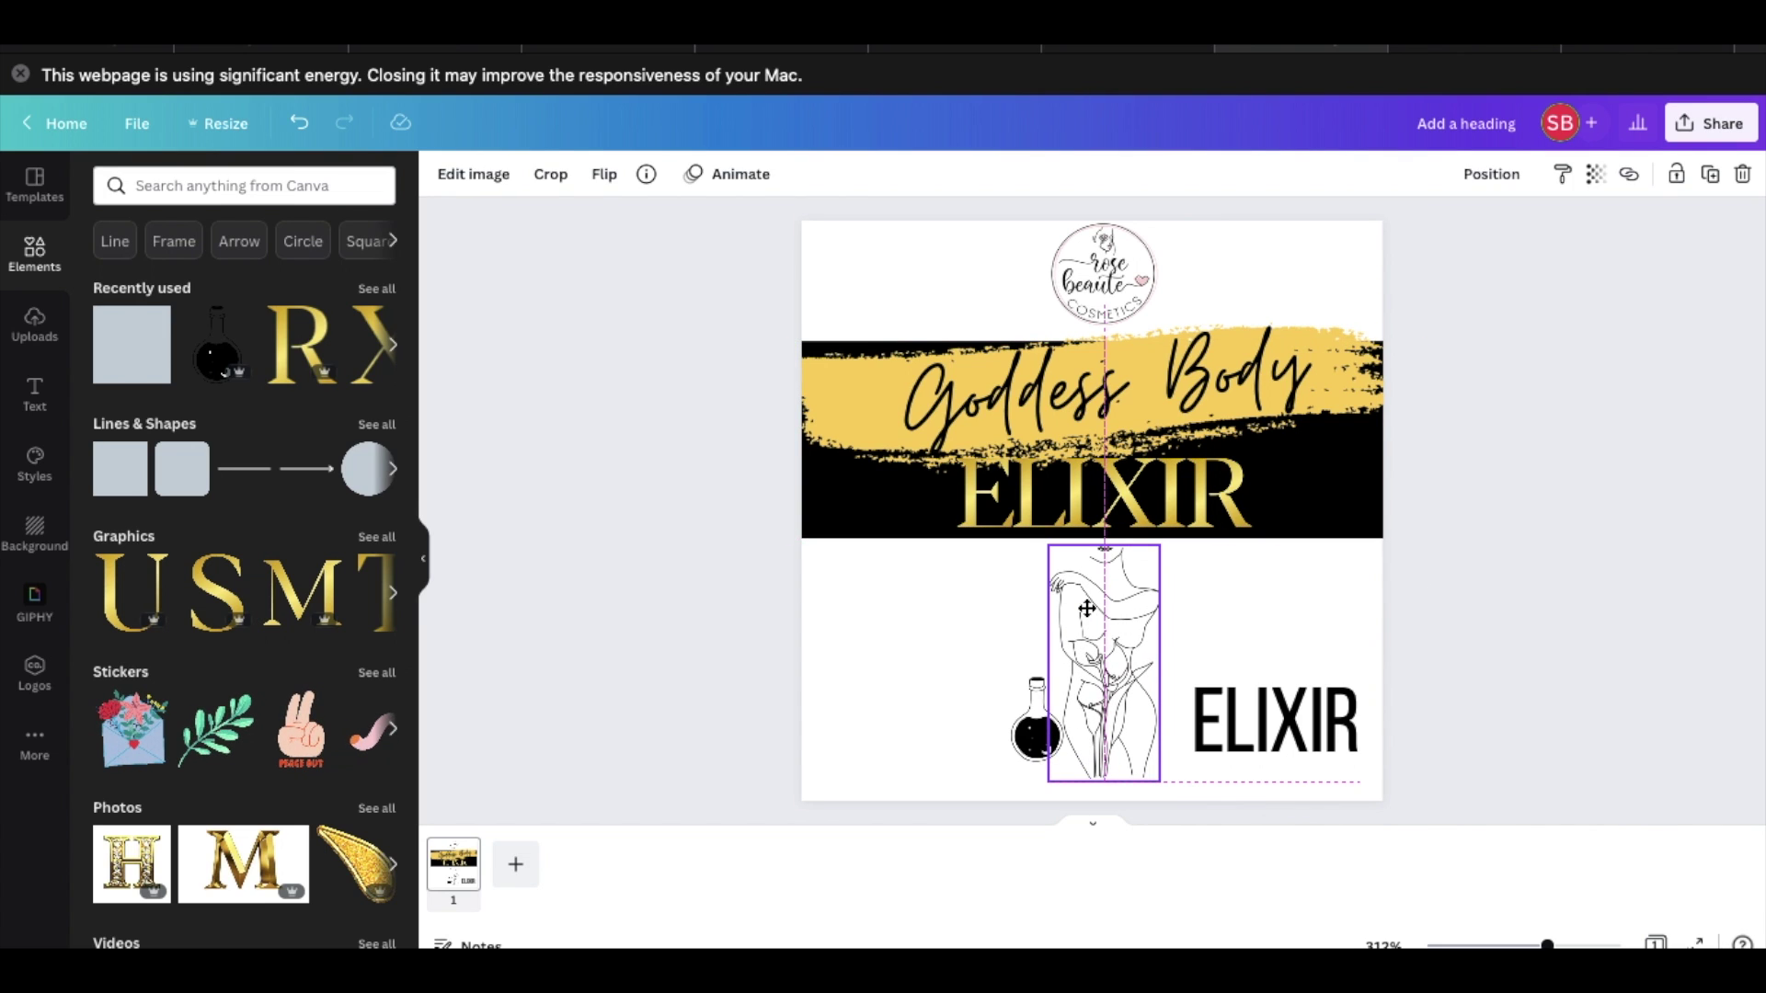
click(1413, 615)
Delete the plain black "ELIXIR" text and place the flask beside the woman's legs on the right.
click(1256, 717)
key(Delete)
drag(1039, 740, 1182, 760)
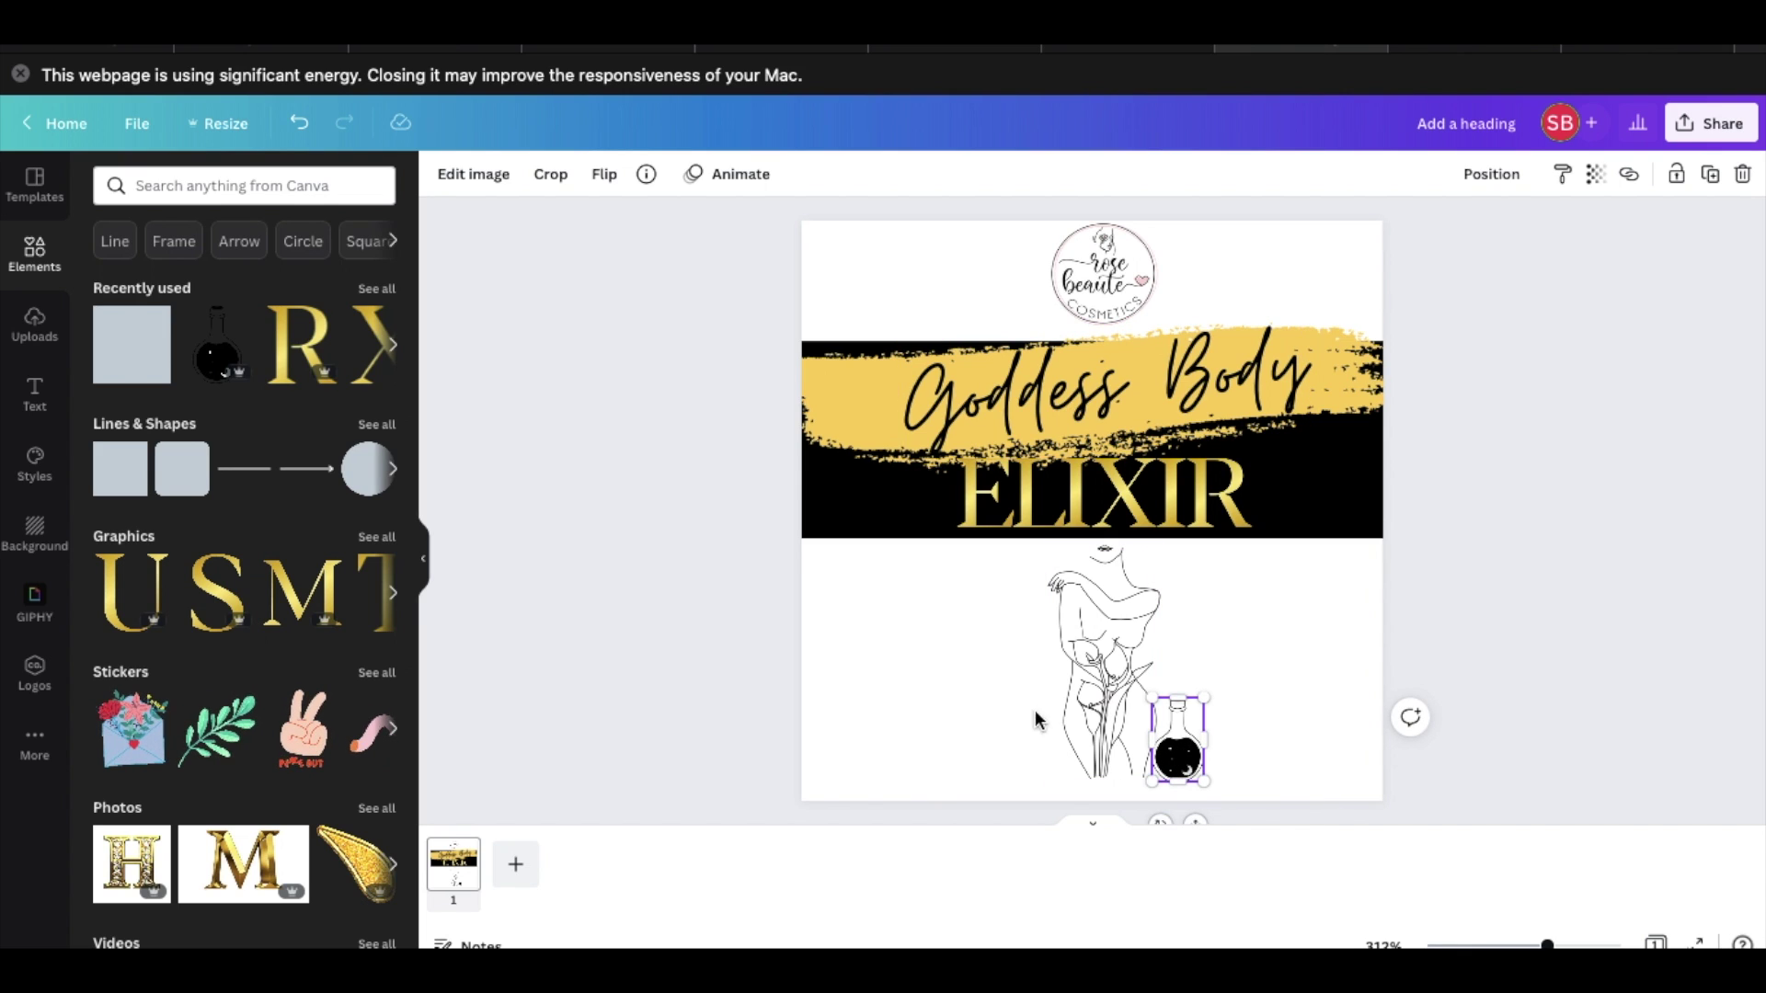
Scale down the title, brush stroke, gold "ELIXIR", black block and woman together, move them up, and shrink the logo to fit above.
drag(1340, 583, 1160, 348)
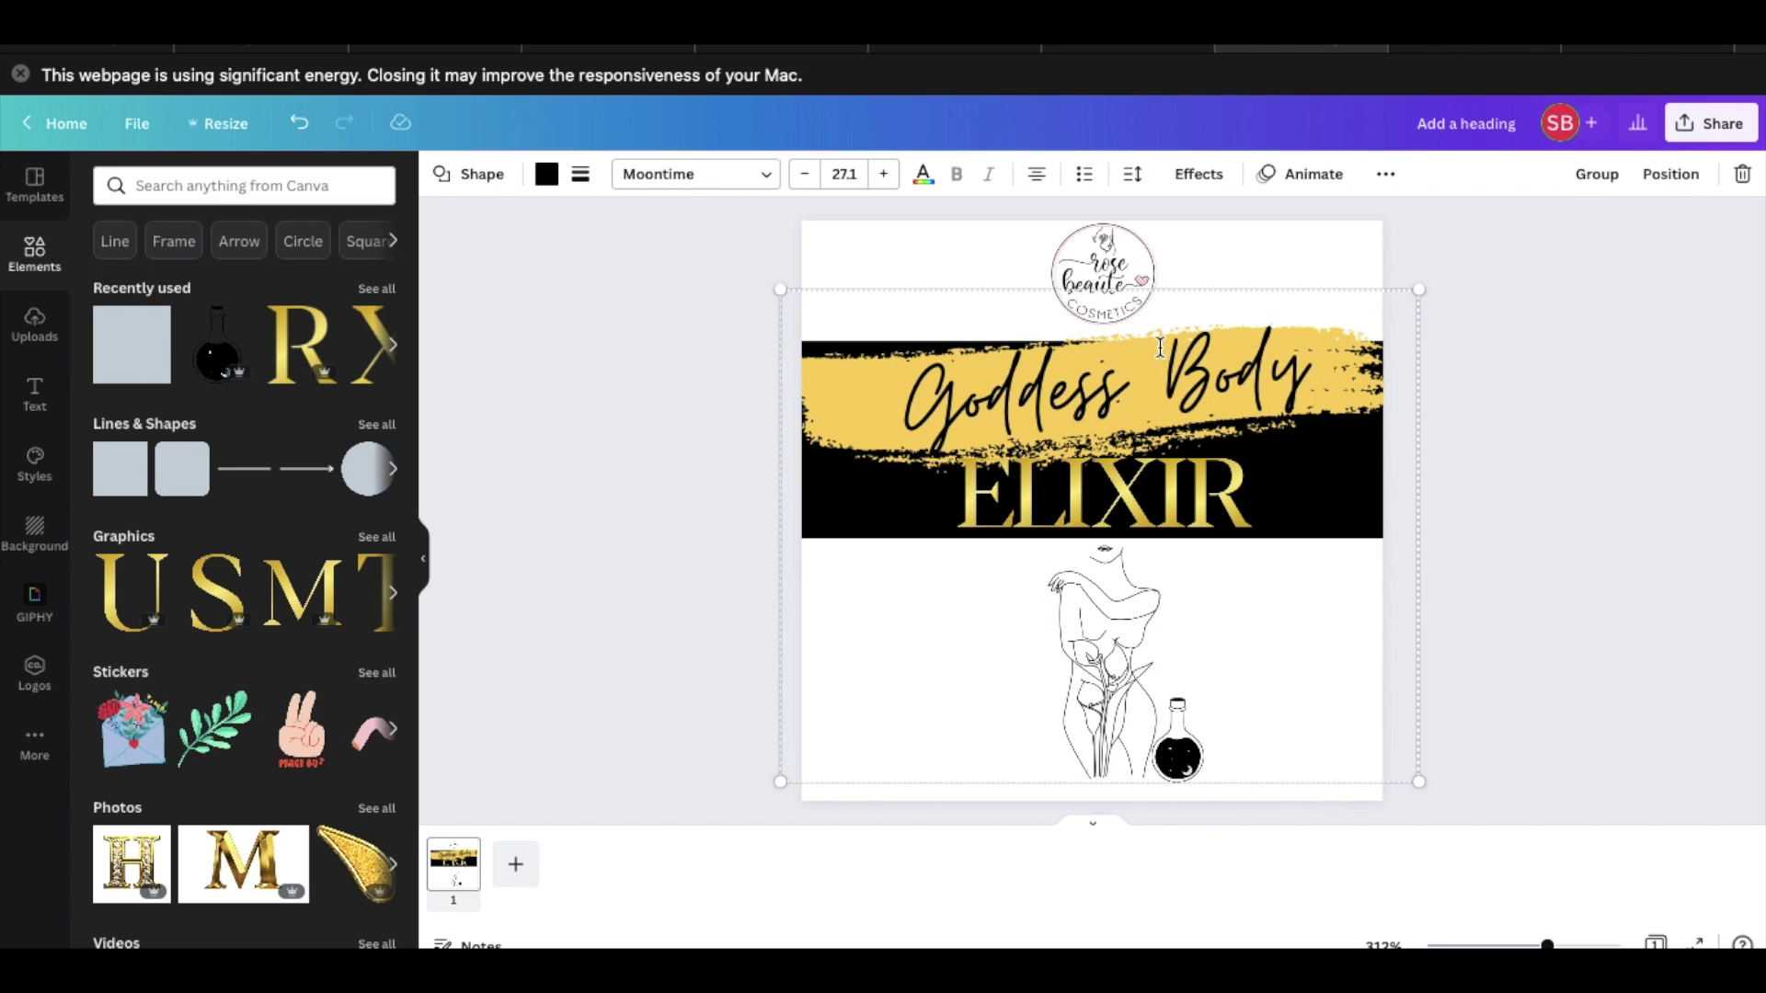
drag(1413, 292, 1347, 346)
drag(1288, 529, 1308, 474)
click(1124, 253)
drag(1160, 331, 1108, 258)
click(1554, 402)
Move the woman up directly beneath the black block, and enlarge the logo slightly, centered above the title.
drag(832, 301, 1394, 496)
click(1582, 522)
drag(1100, 615, 1100, 607)
click(1551, 736)
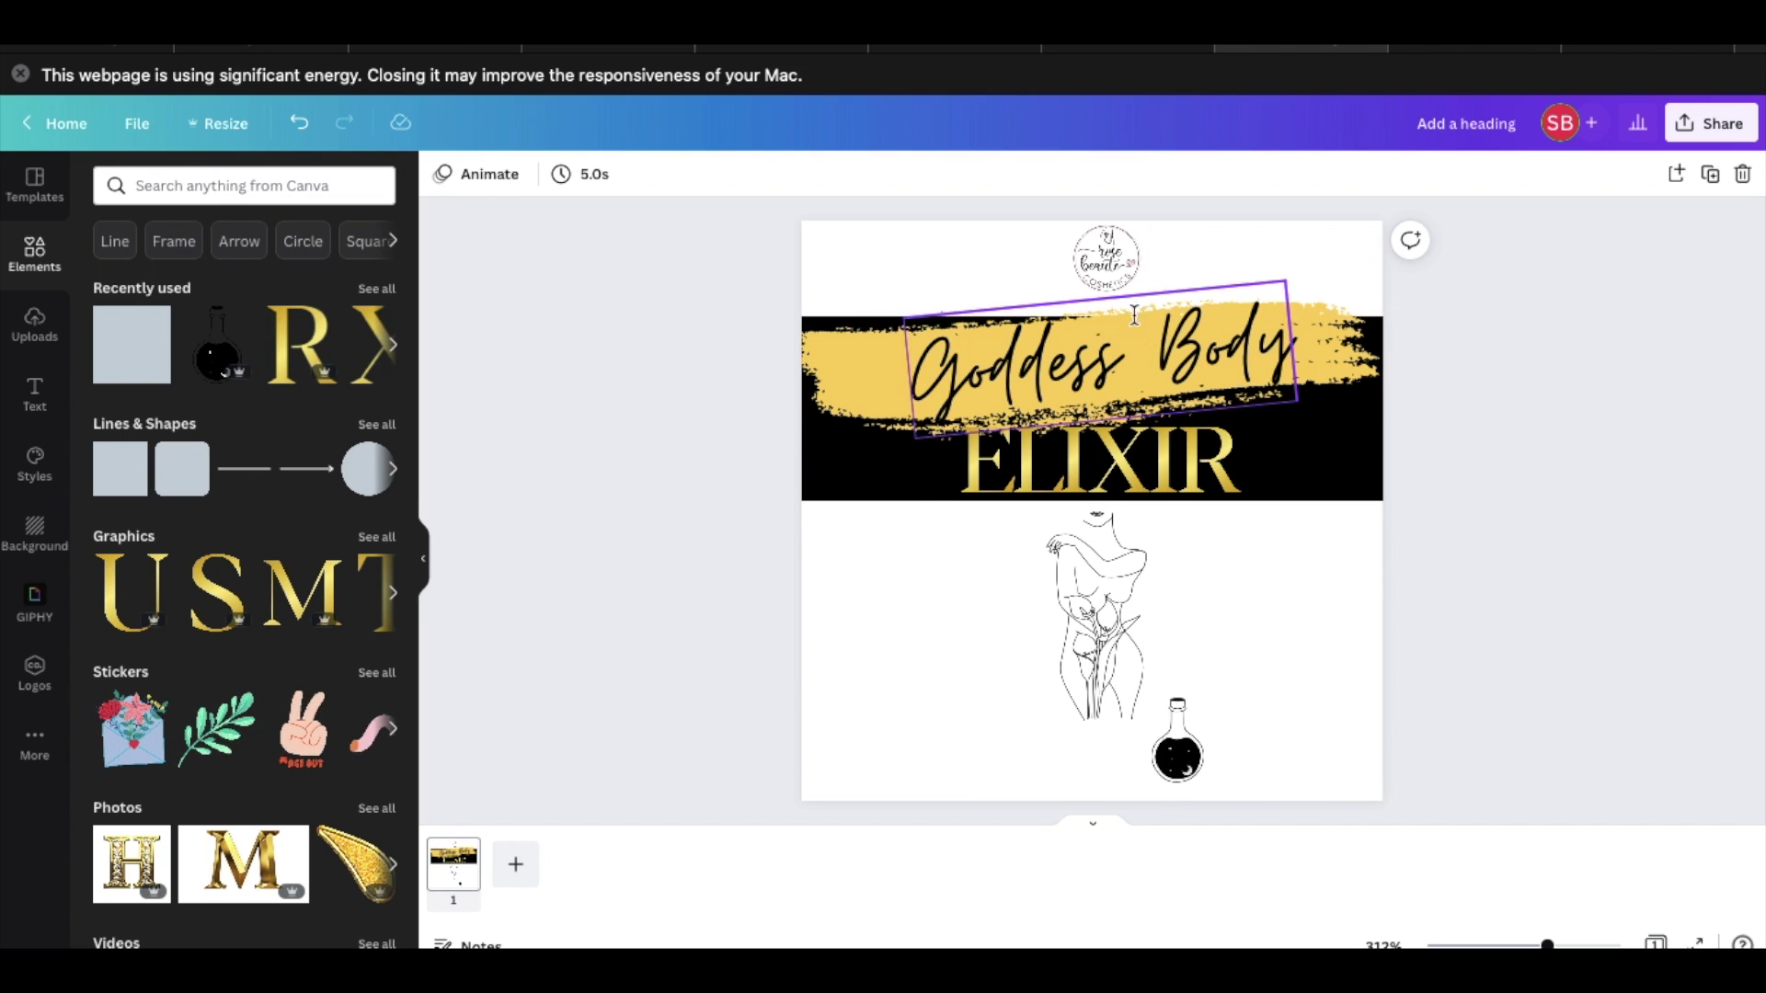
click(1074, 293)
click(1553, 412)
drag(1144, 677, 1130, 666)
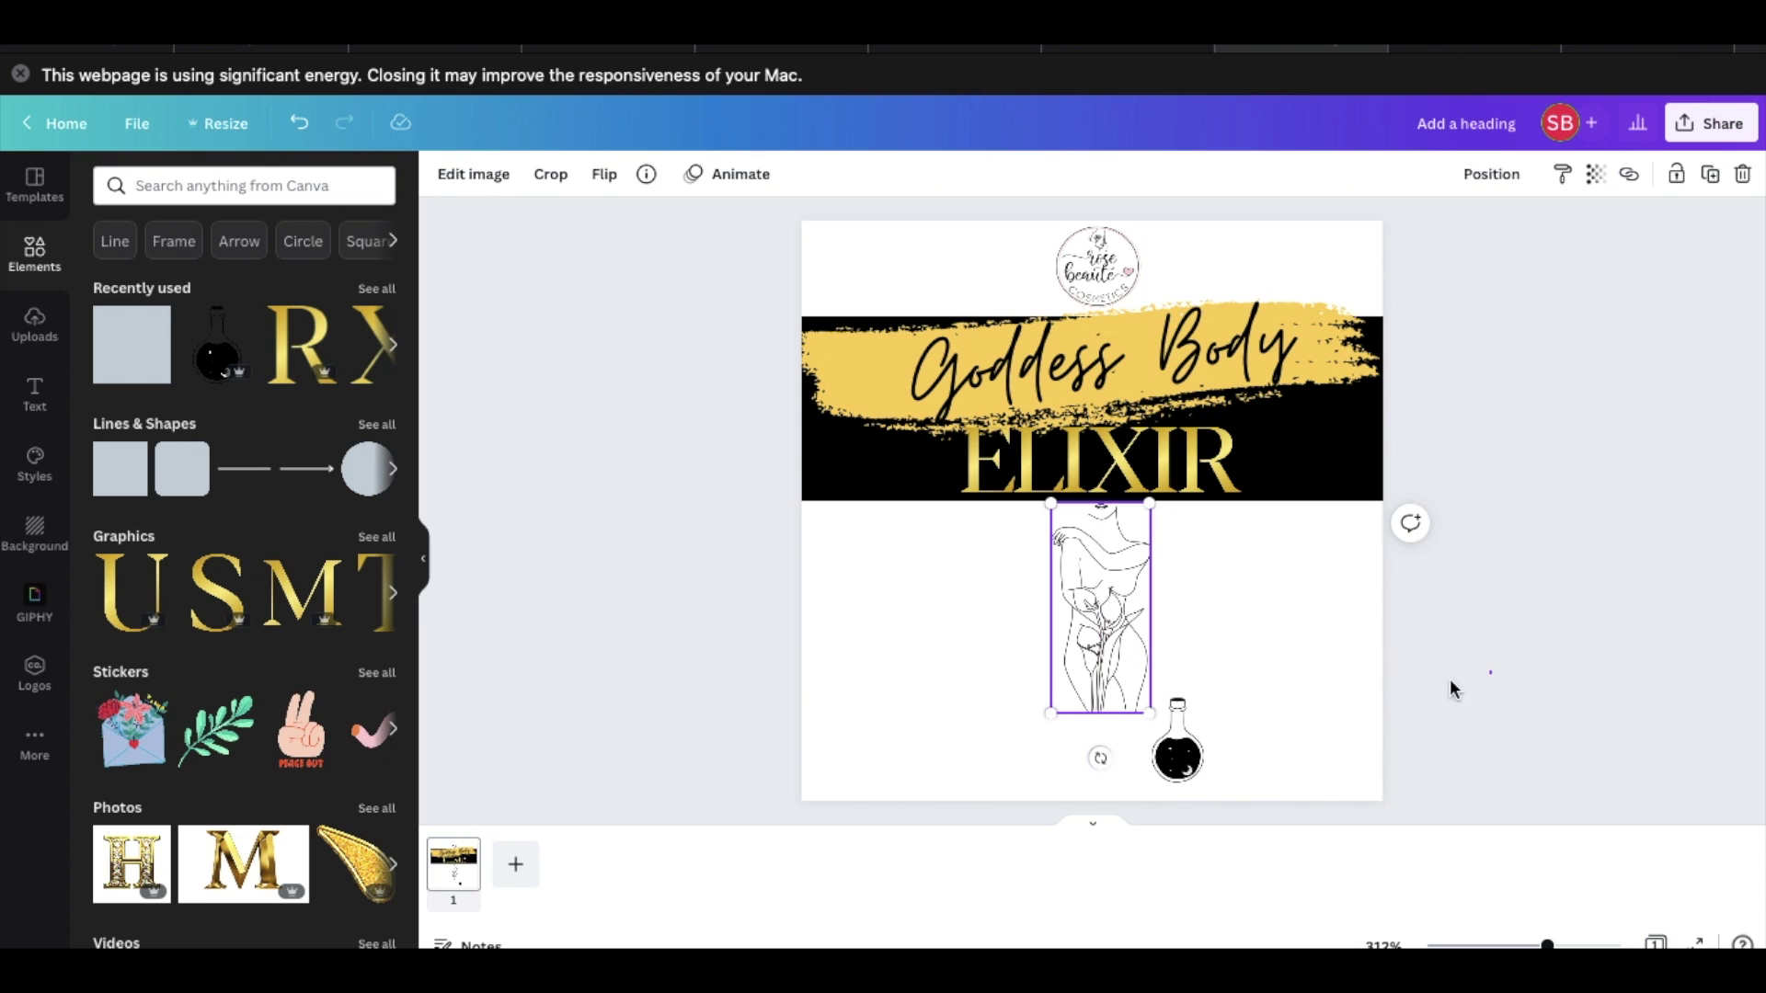
Shrink the flask, try it beside "Goddess" on the brush stroke, and place it against the left side of the woman's legs.
drag(1178, 745, 1156, 681)
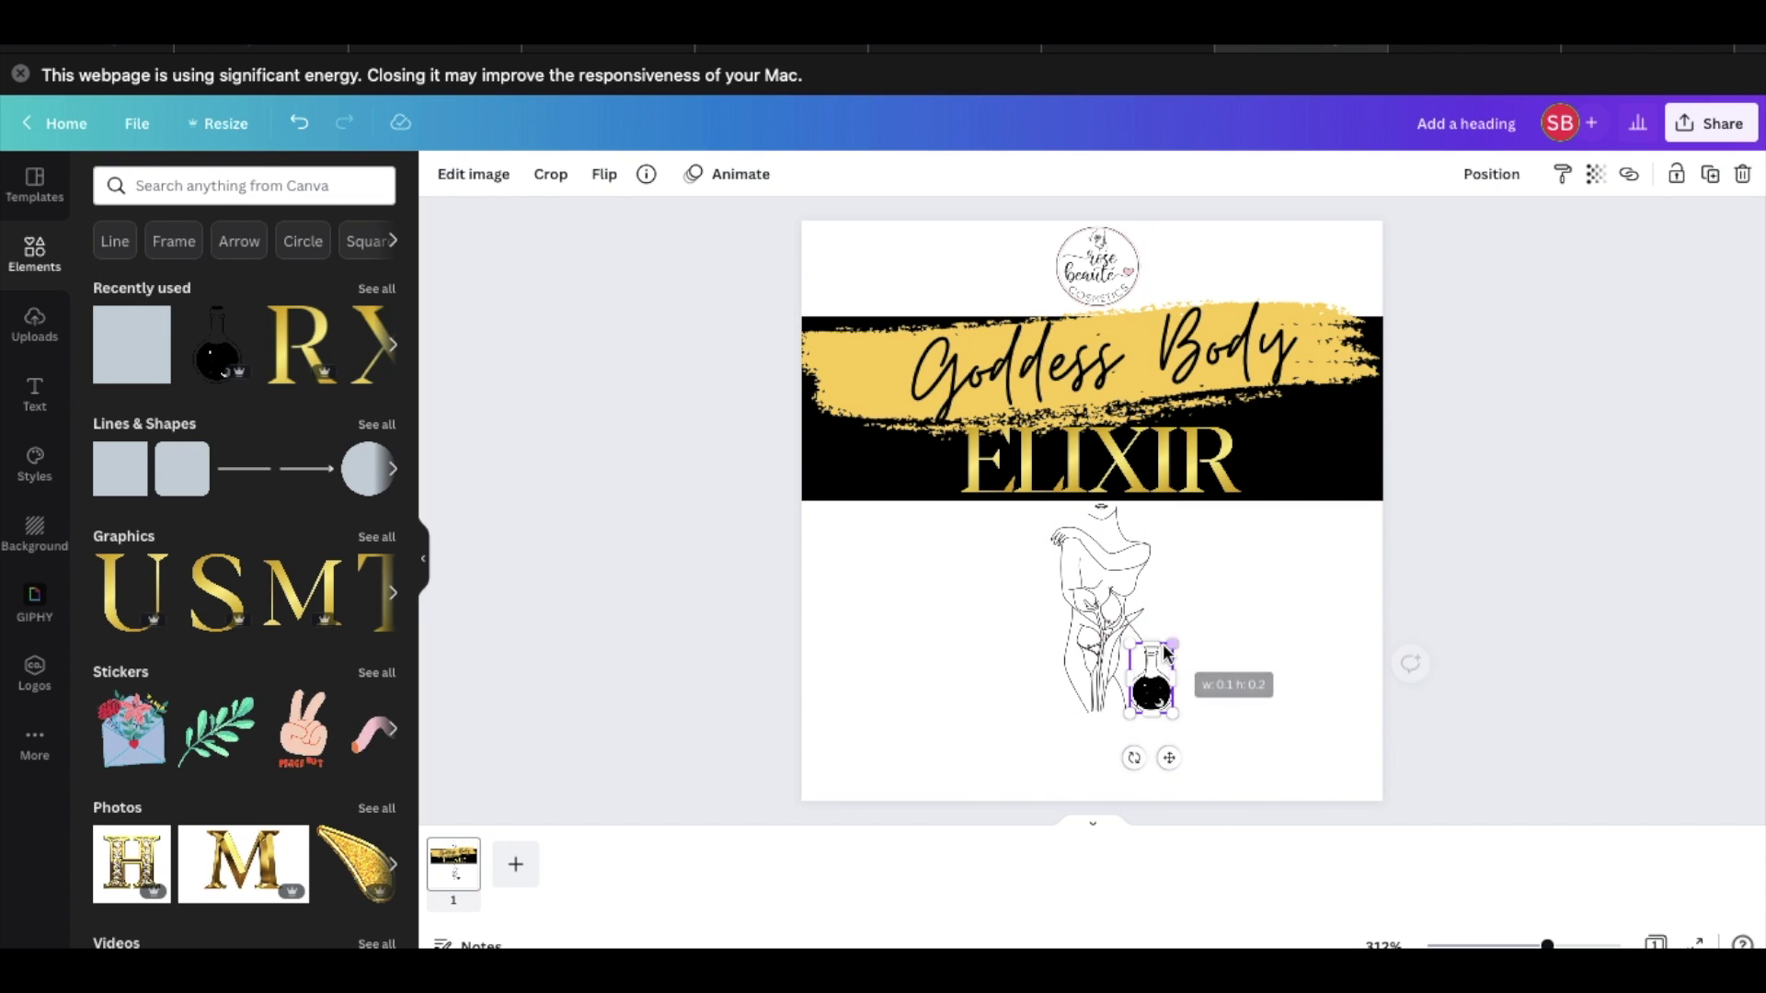
drag(1173, 757, 905, 462)
click(1462, 517)
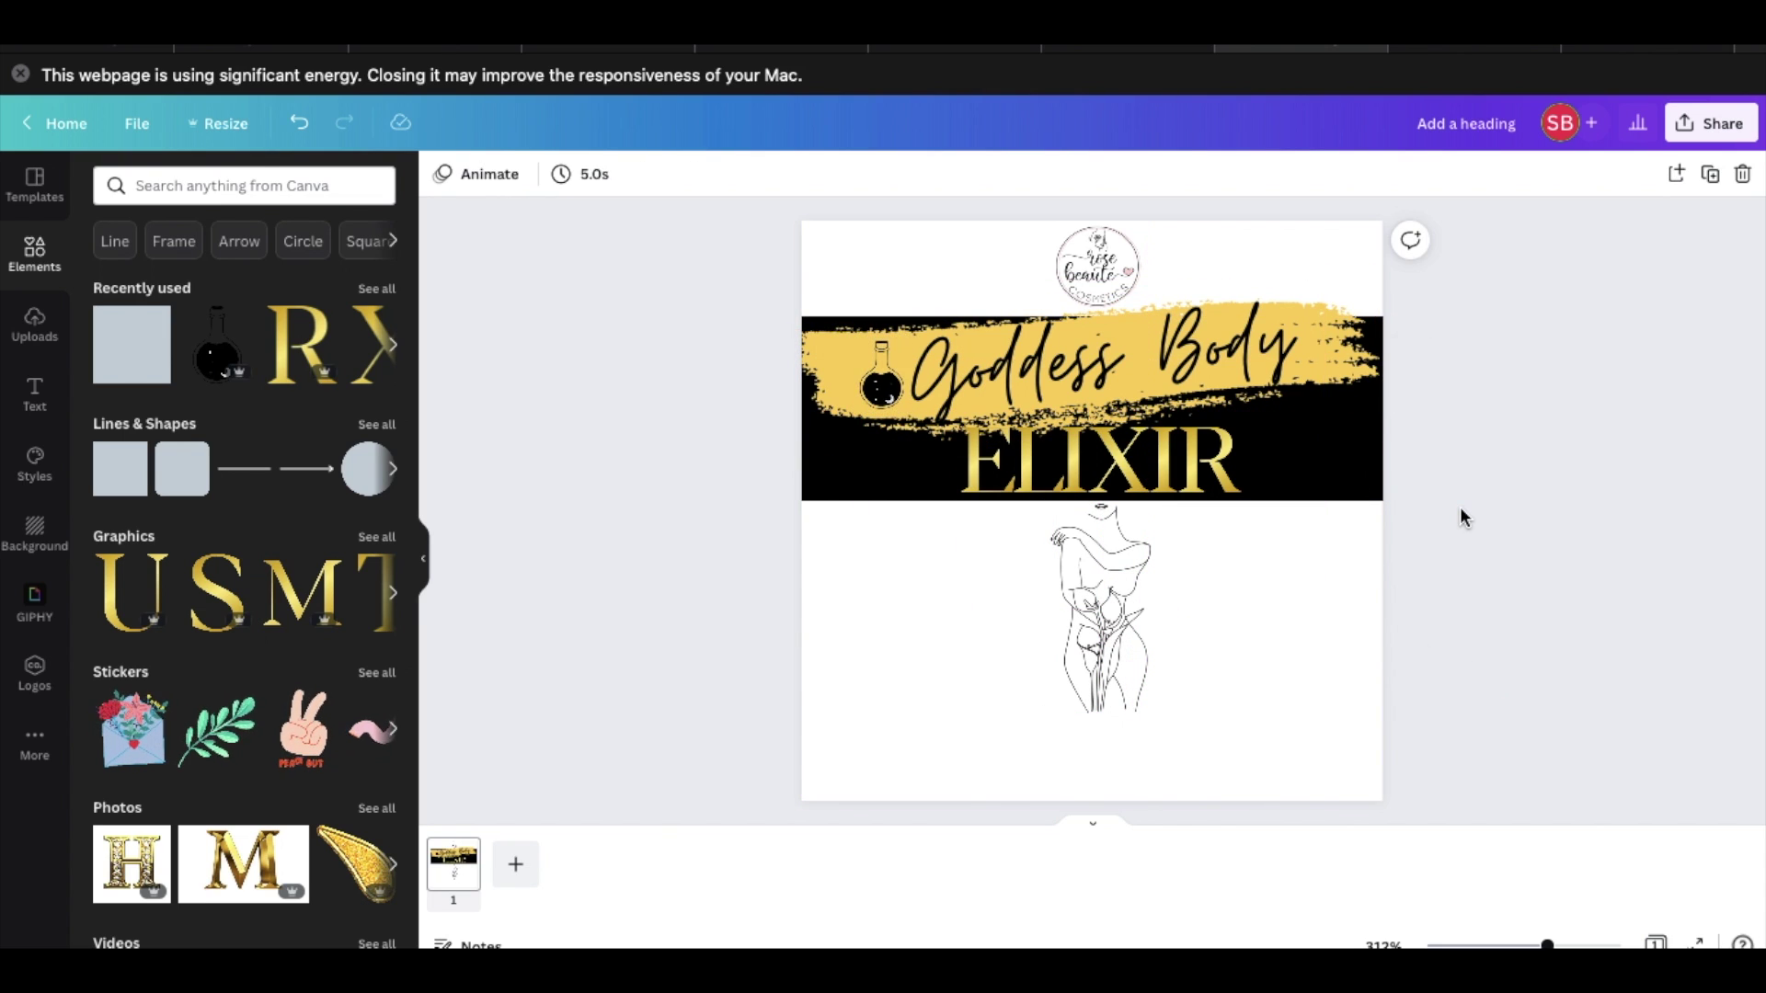
drag(865, 369, 1047, 678)
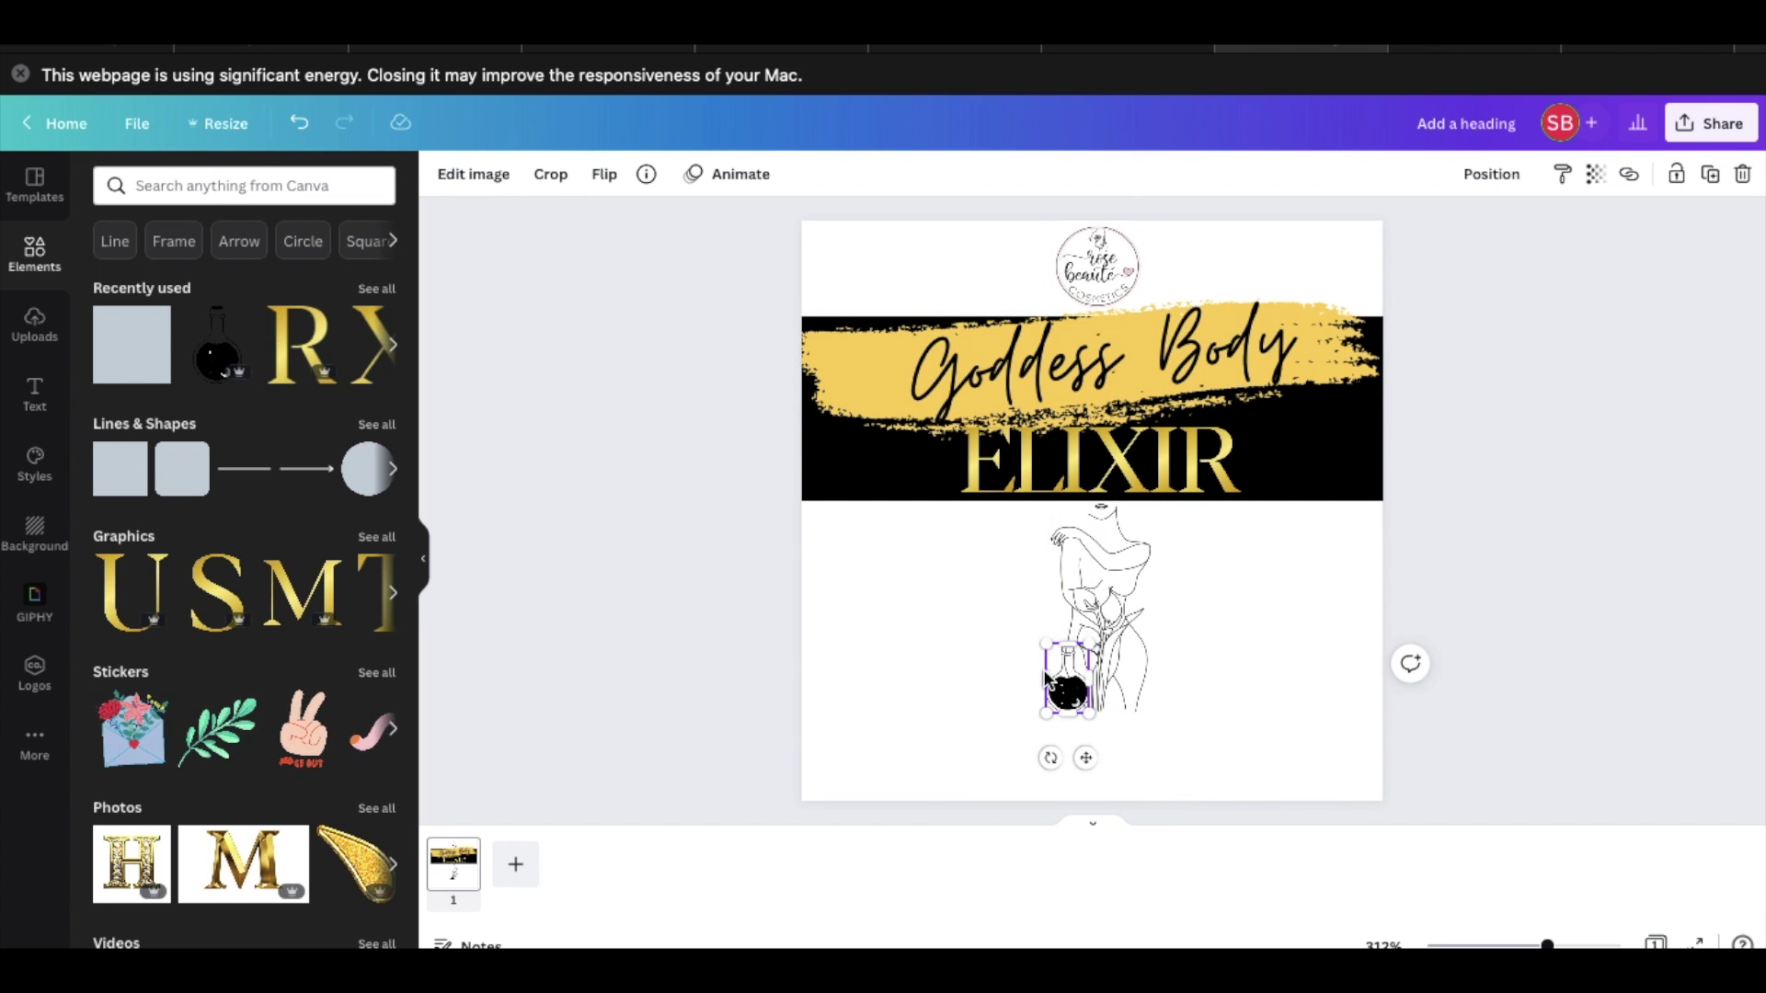
click(1486, 616)
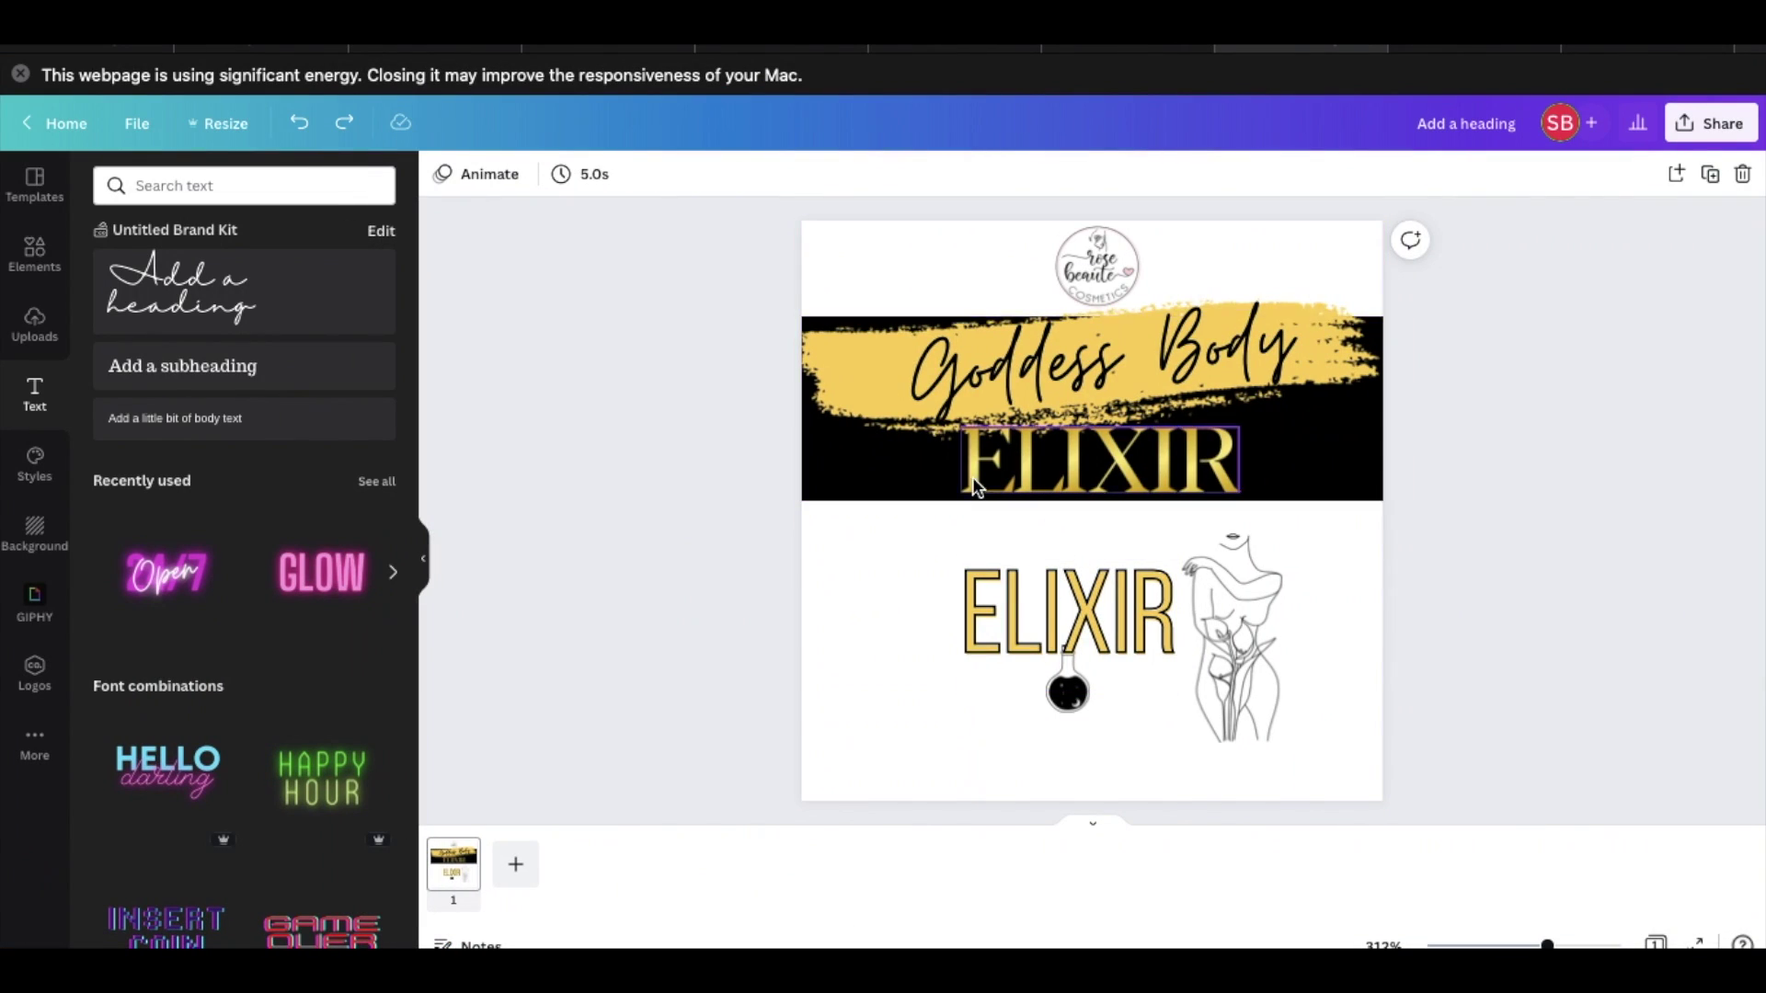
Delete the grouped gold "ELIXIR" letters and move the yellow outlined "ELIXIR" text into their place on the black block.
click(1119, 462)
key(Delete)
key(Delete)
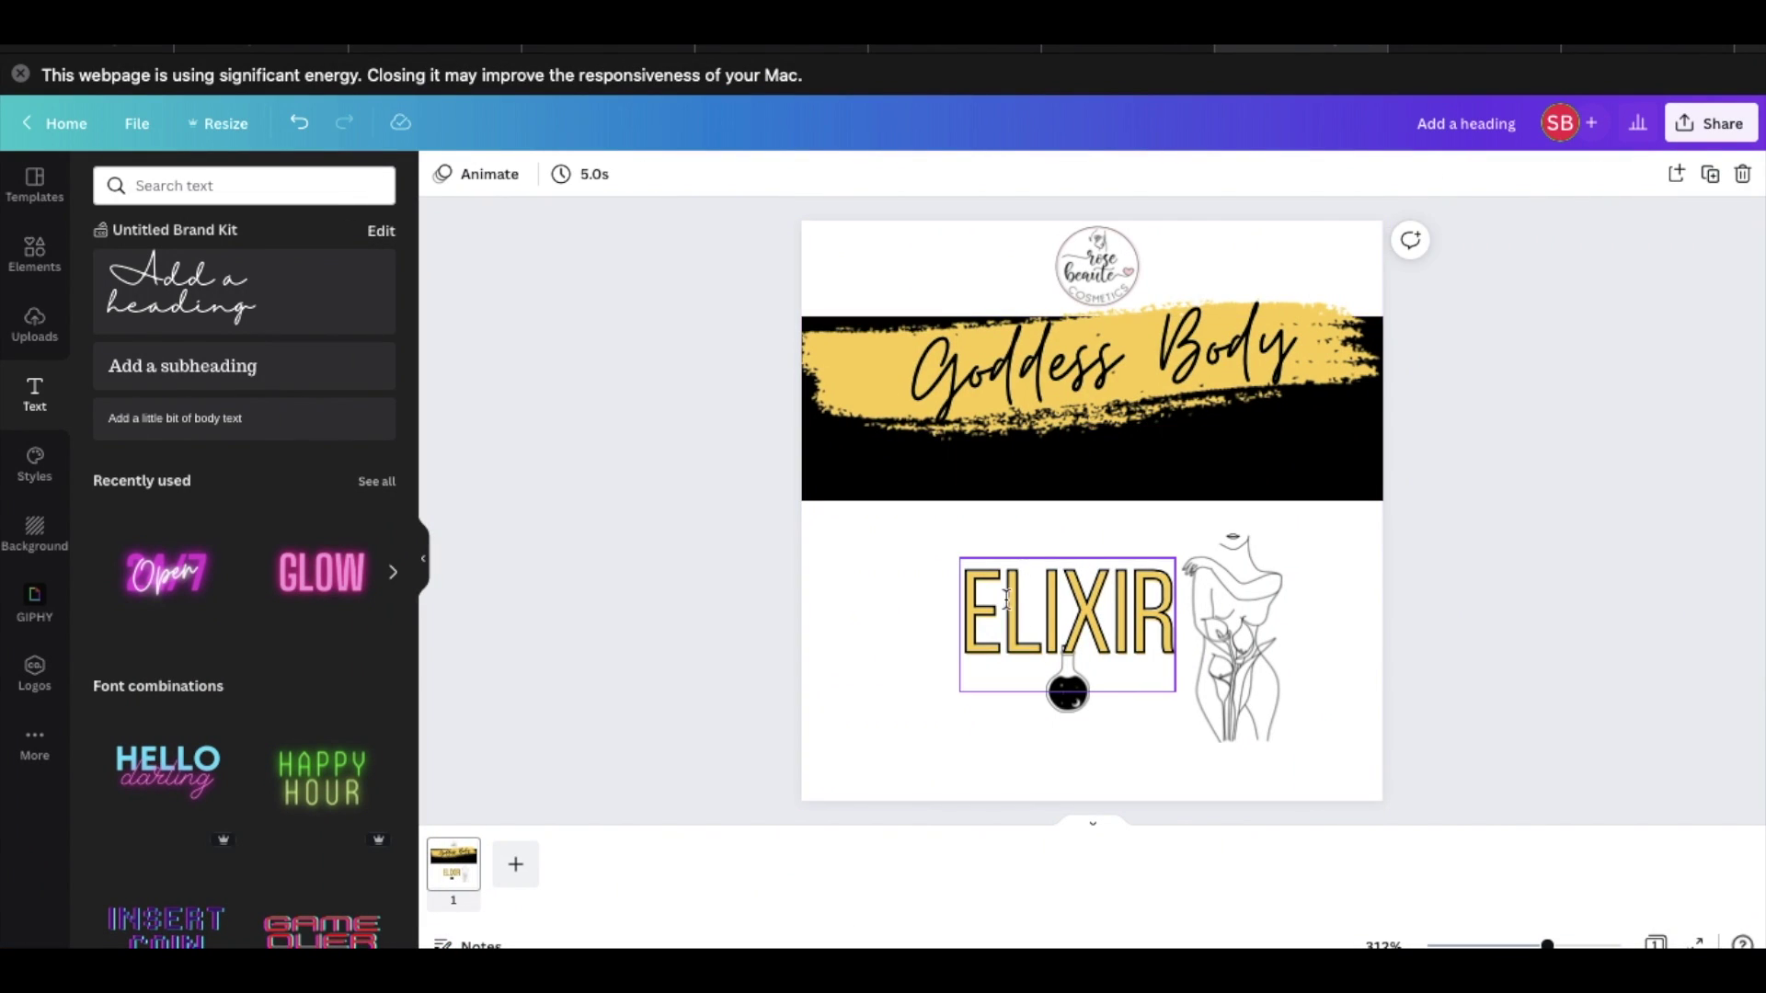
drag(1020, 633, 1043, 473)
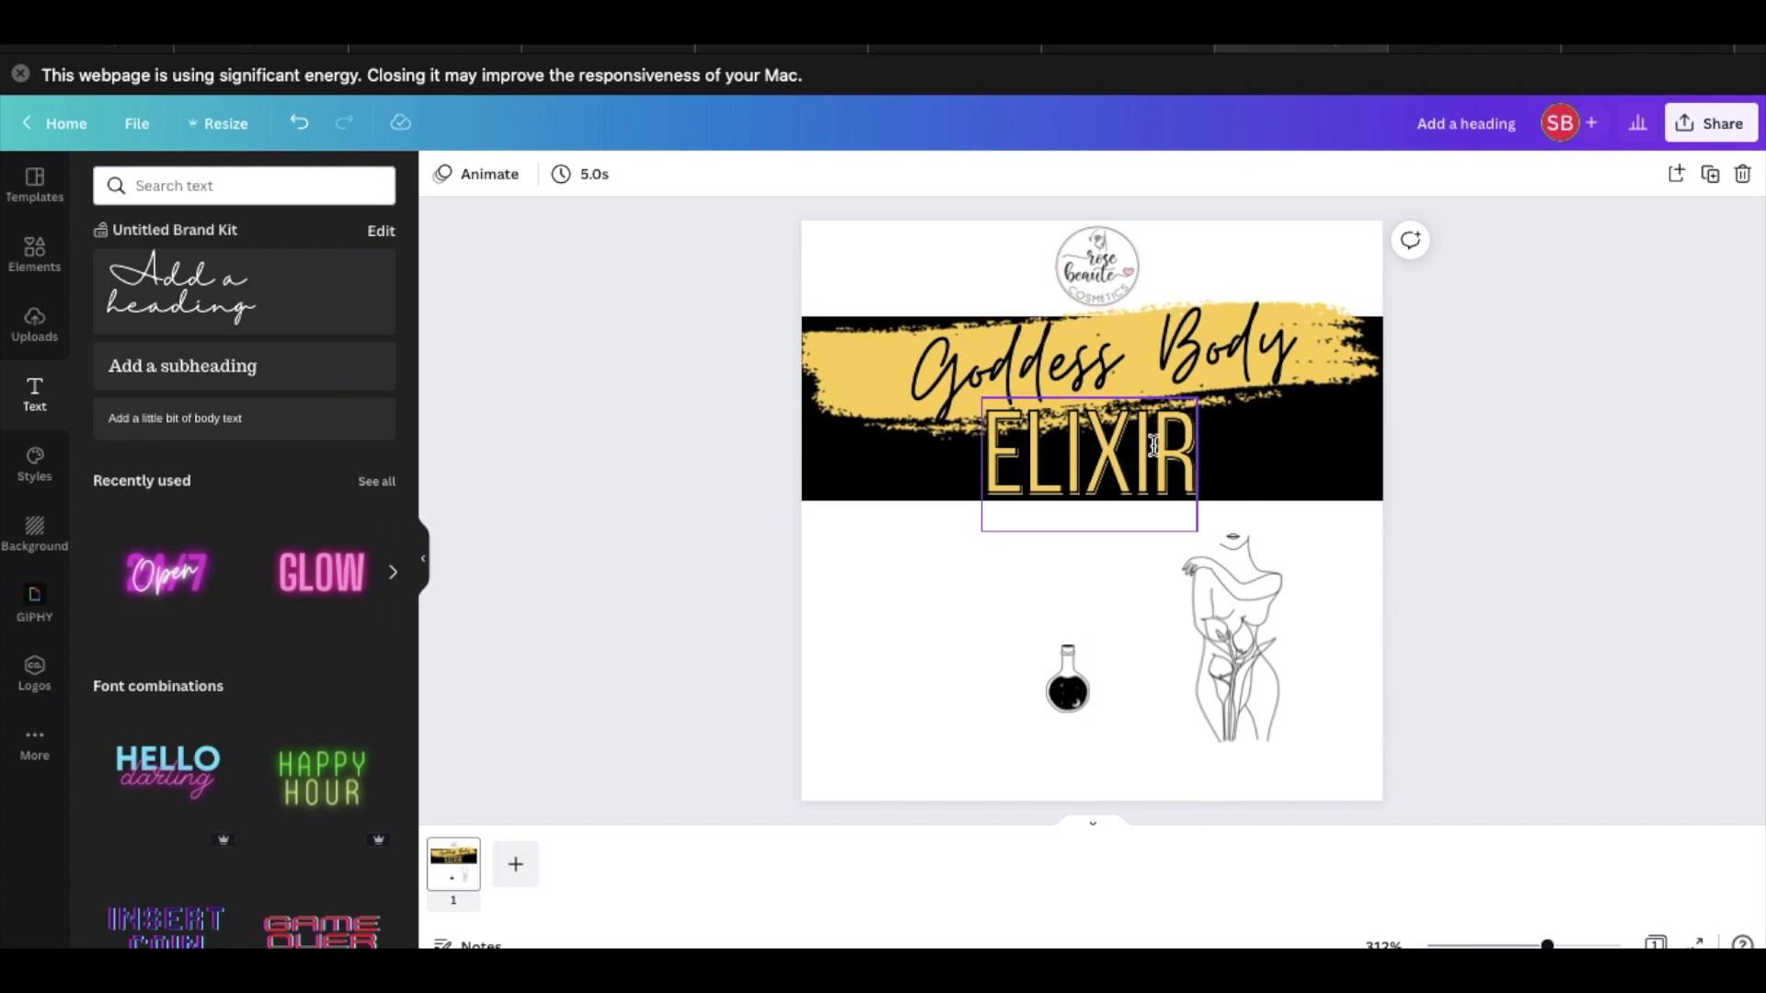
Set the "ELIXIR" Splice effect's direction to -43, and scale the text to size 26, centered on the black block.
click(1078, 174)
drag(211, 649, 204, 649)
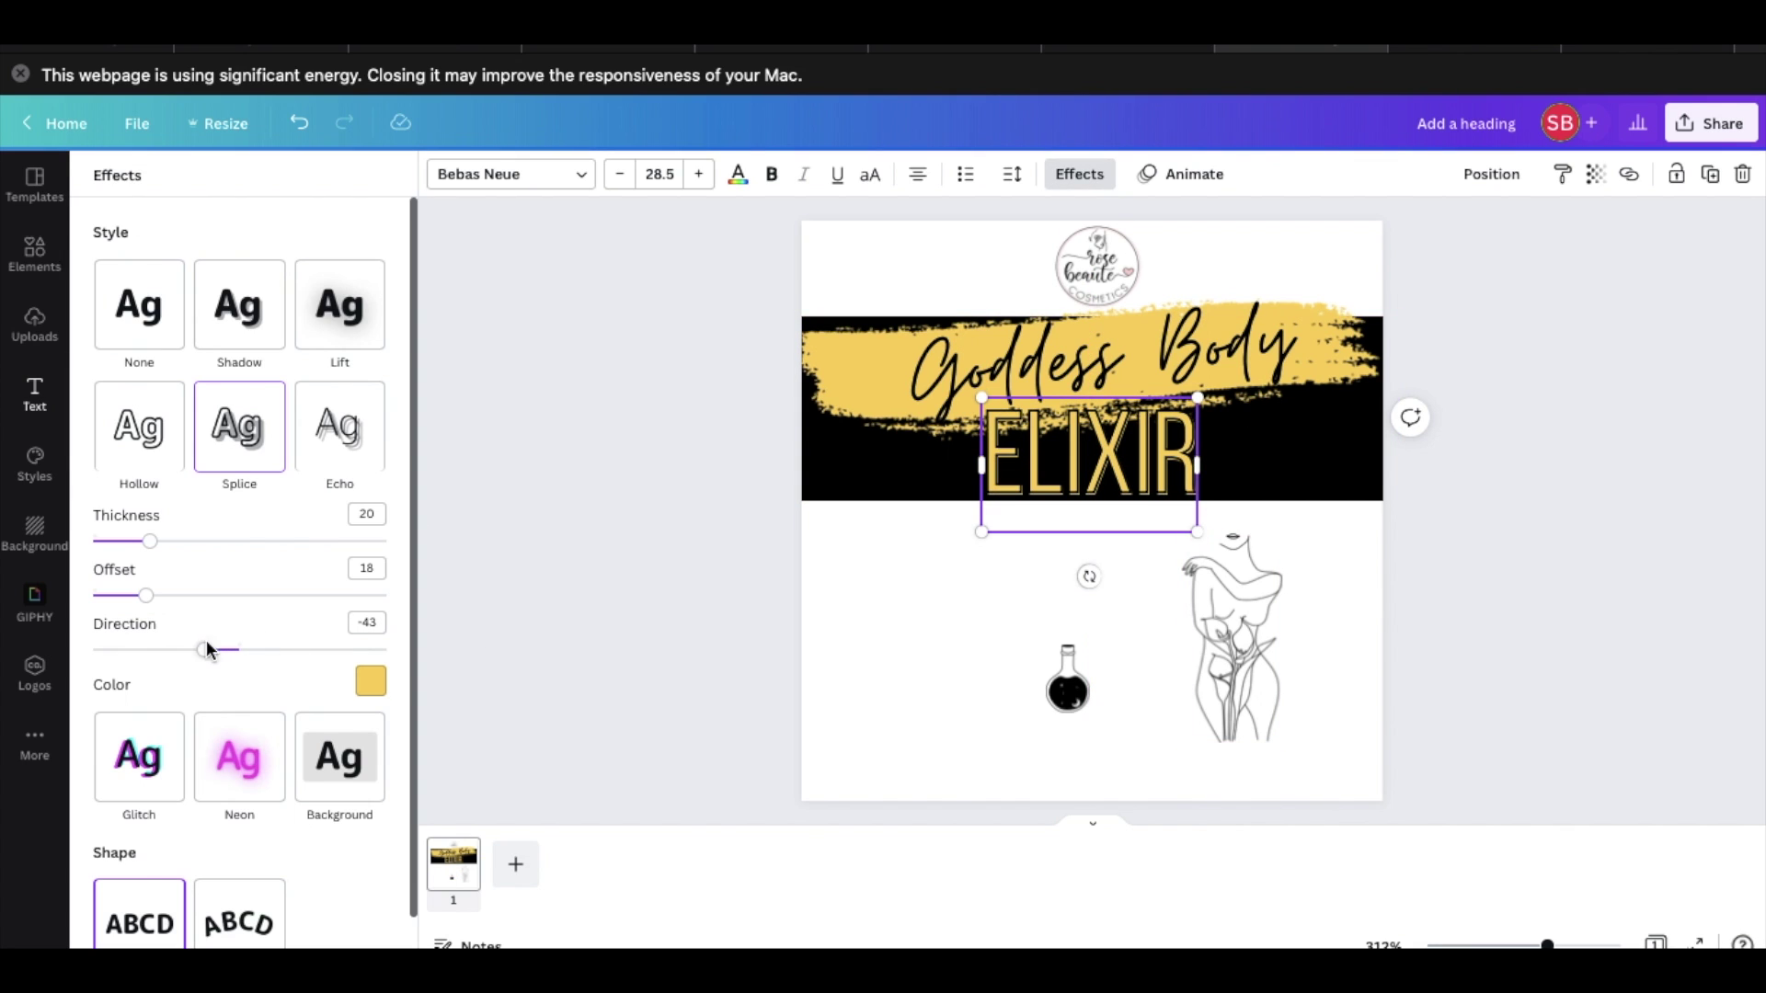
click(1691, 490)
drag(1203, 408, 1190, 424)
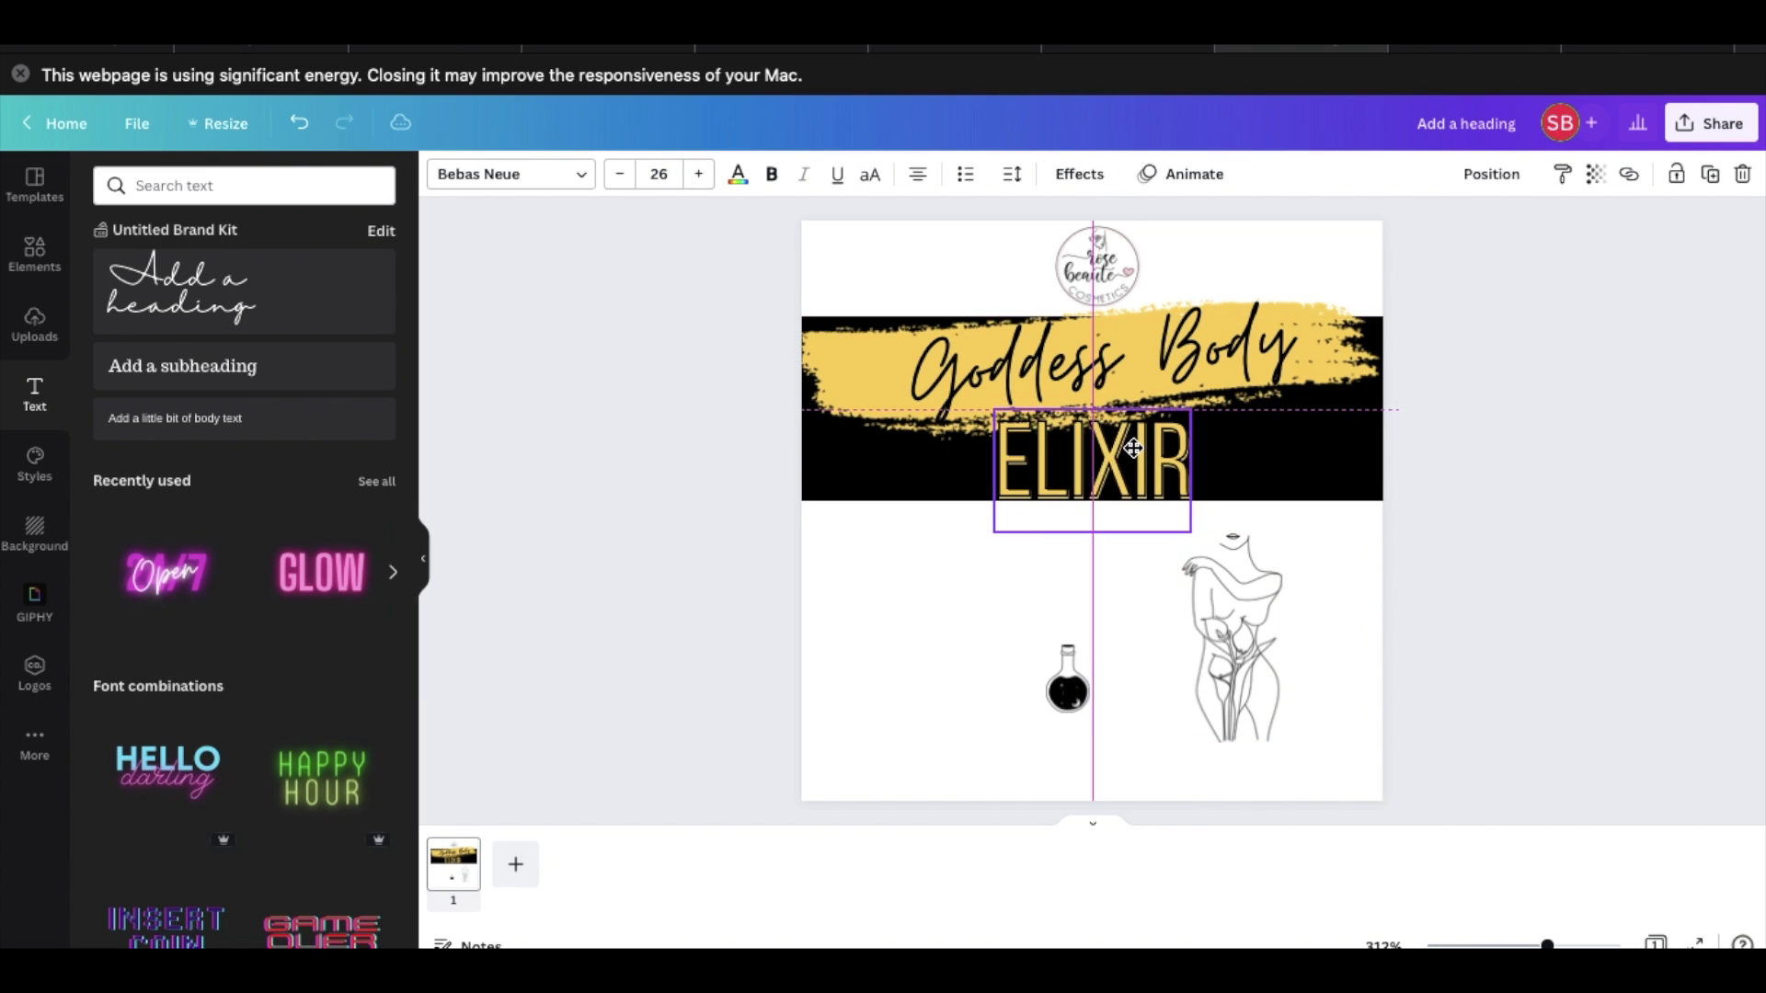
click(1544, 578)
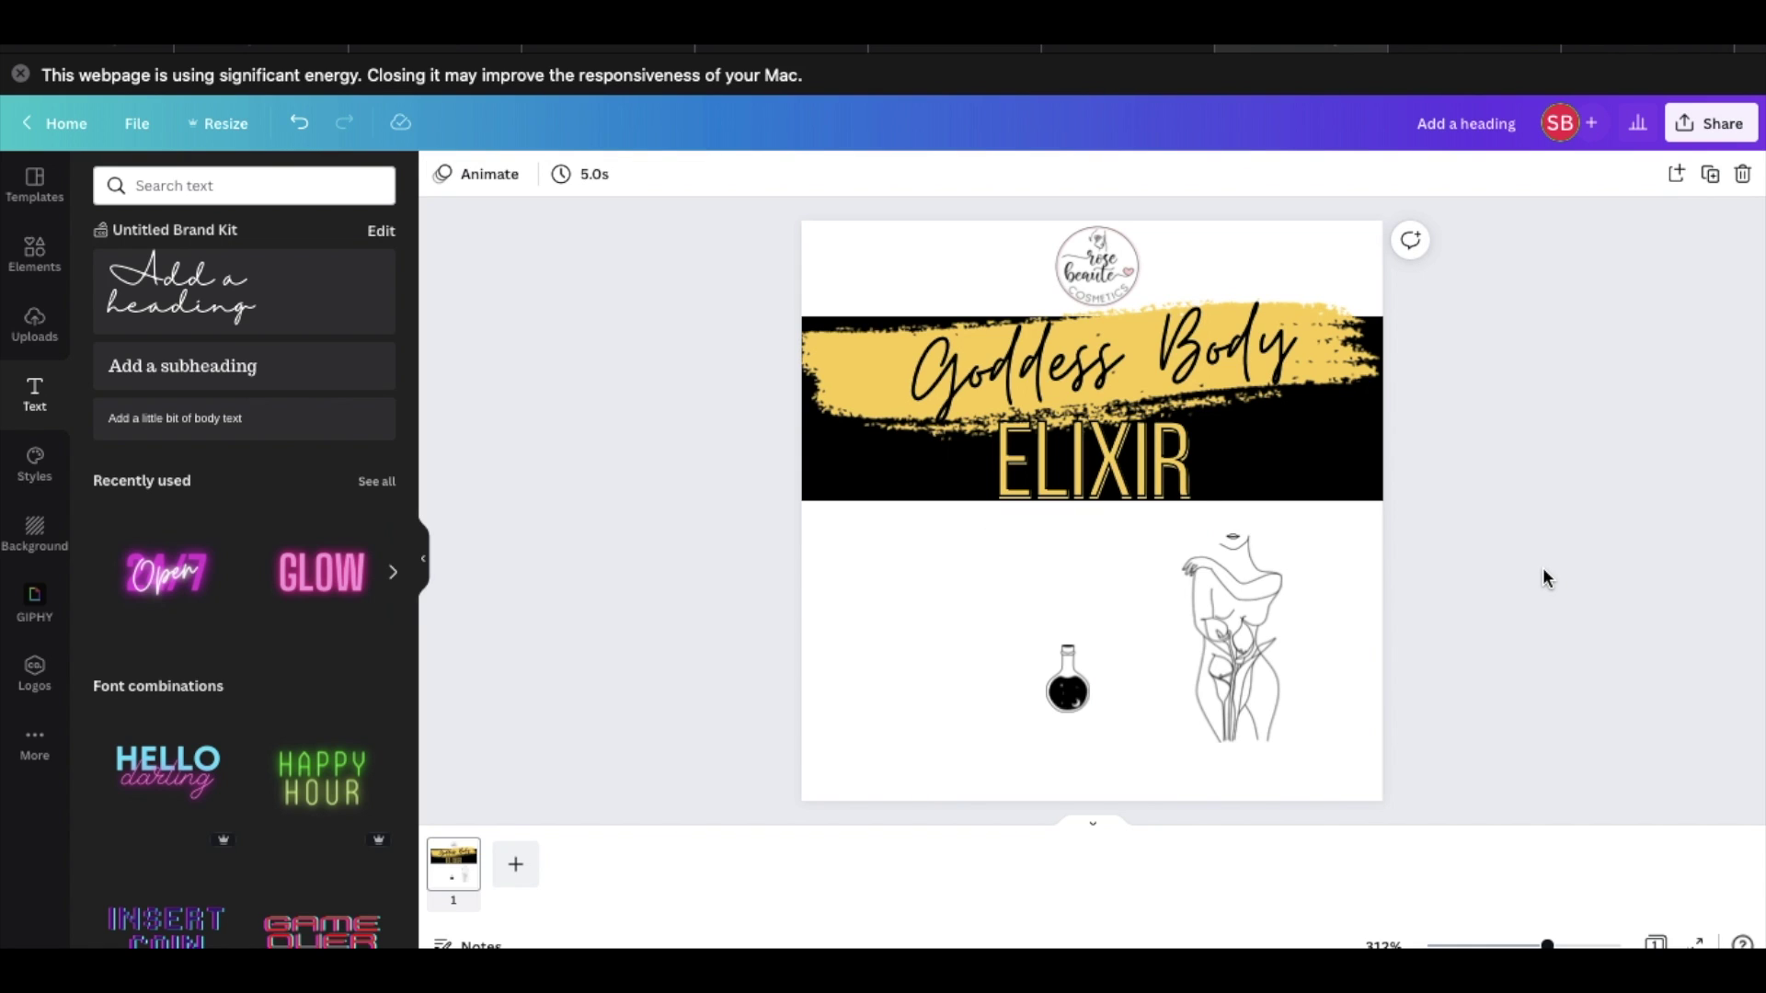
click(1172, 457)
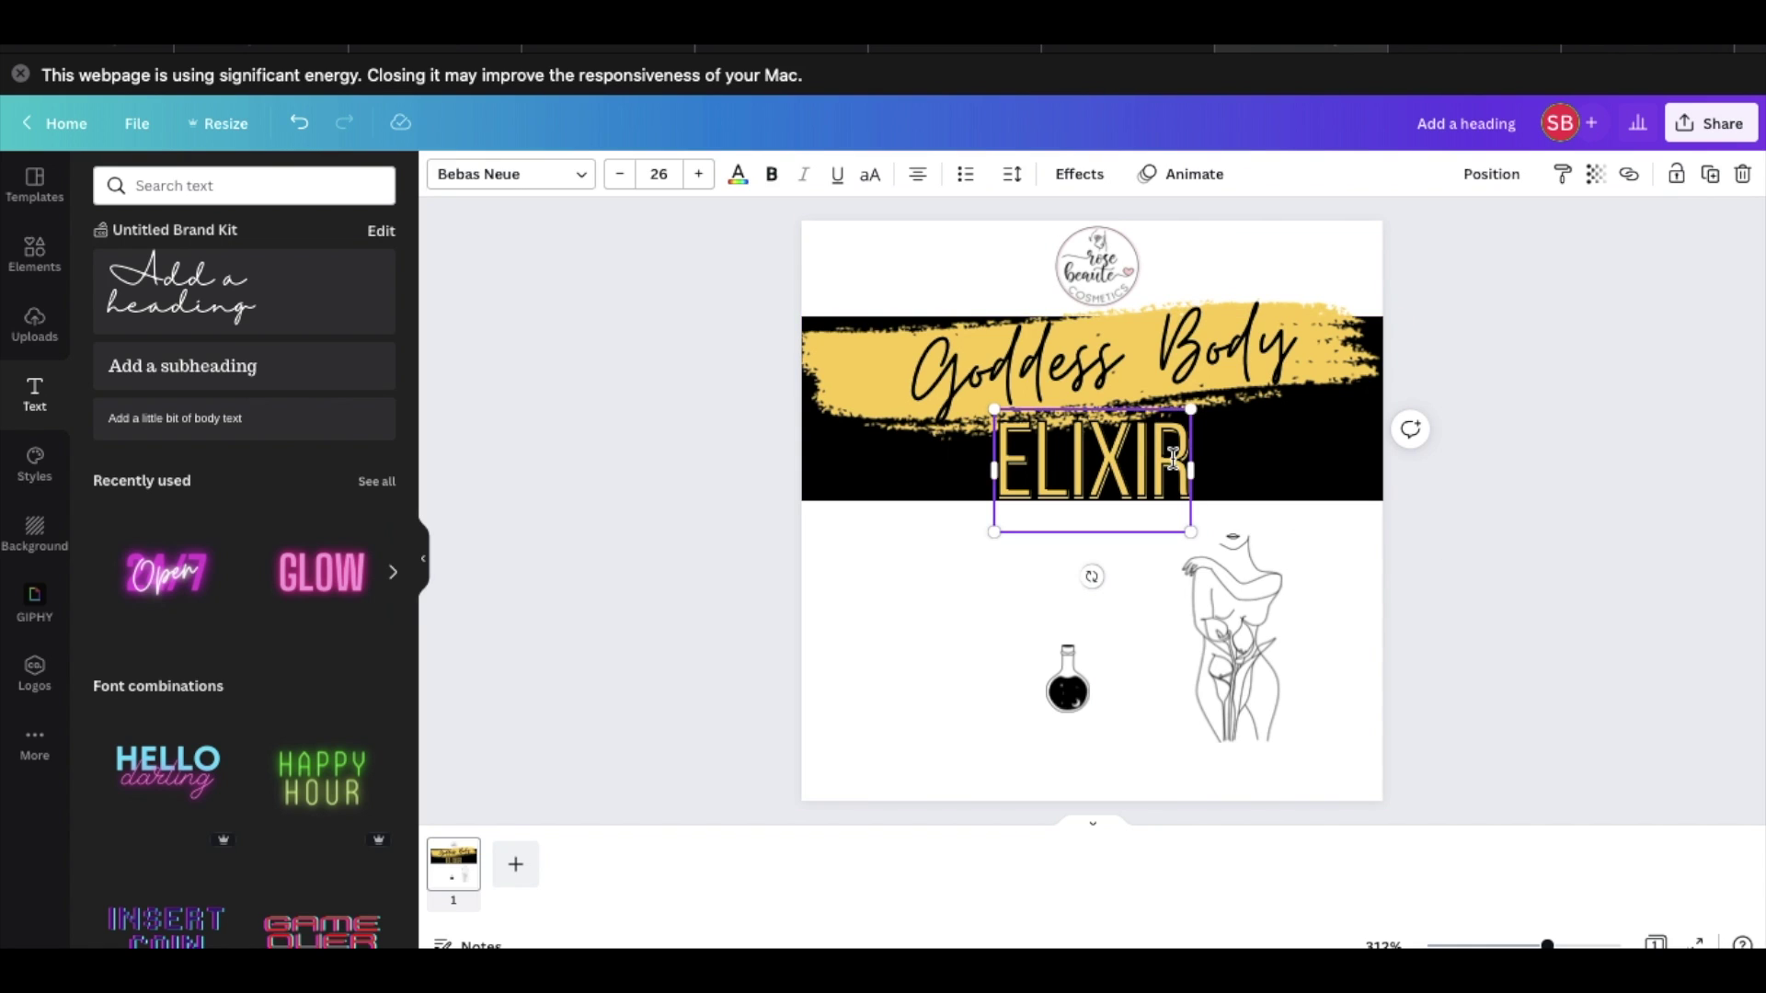
click(1010, 478)
text(GLOW)
key(super+z)
Center the woman line art directly beneath the black block and place the flask against the lower left side of her legs.
drag(1259, 609, 1147, 592)
drag(1065, 690, 973, 725)
drag(1109, 672, 1084, 670)
drag(985, 721, 1056, 705)
click(1417, 731)
click(1341, 456)
key(Delete)
key(super+z)
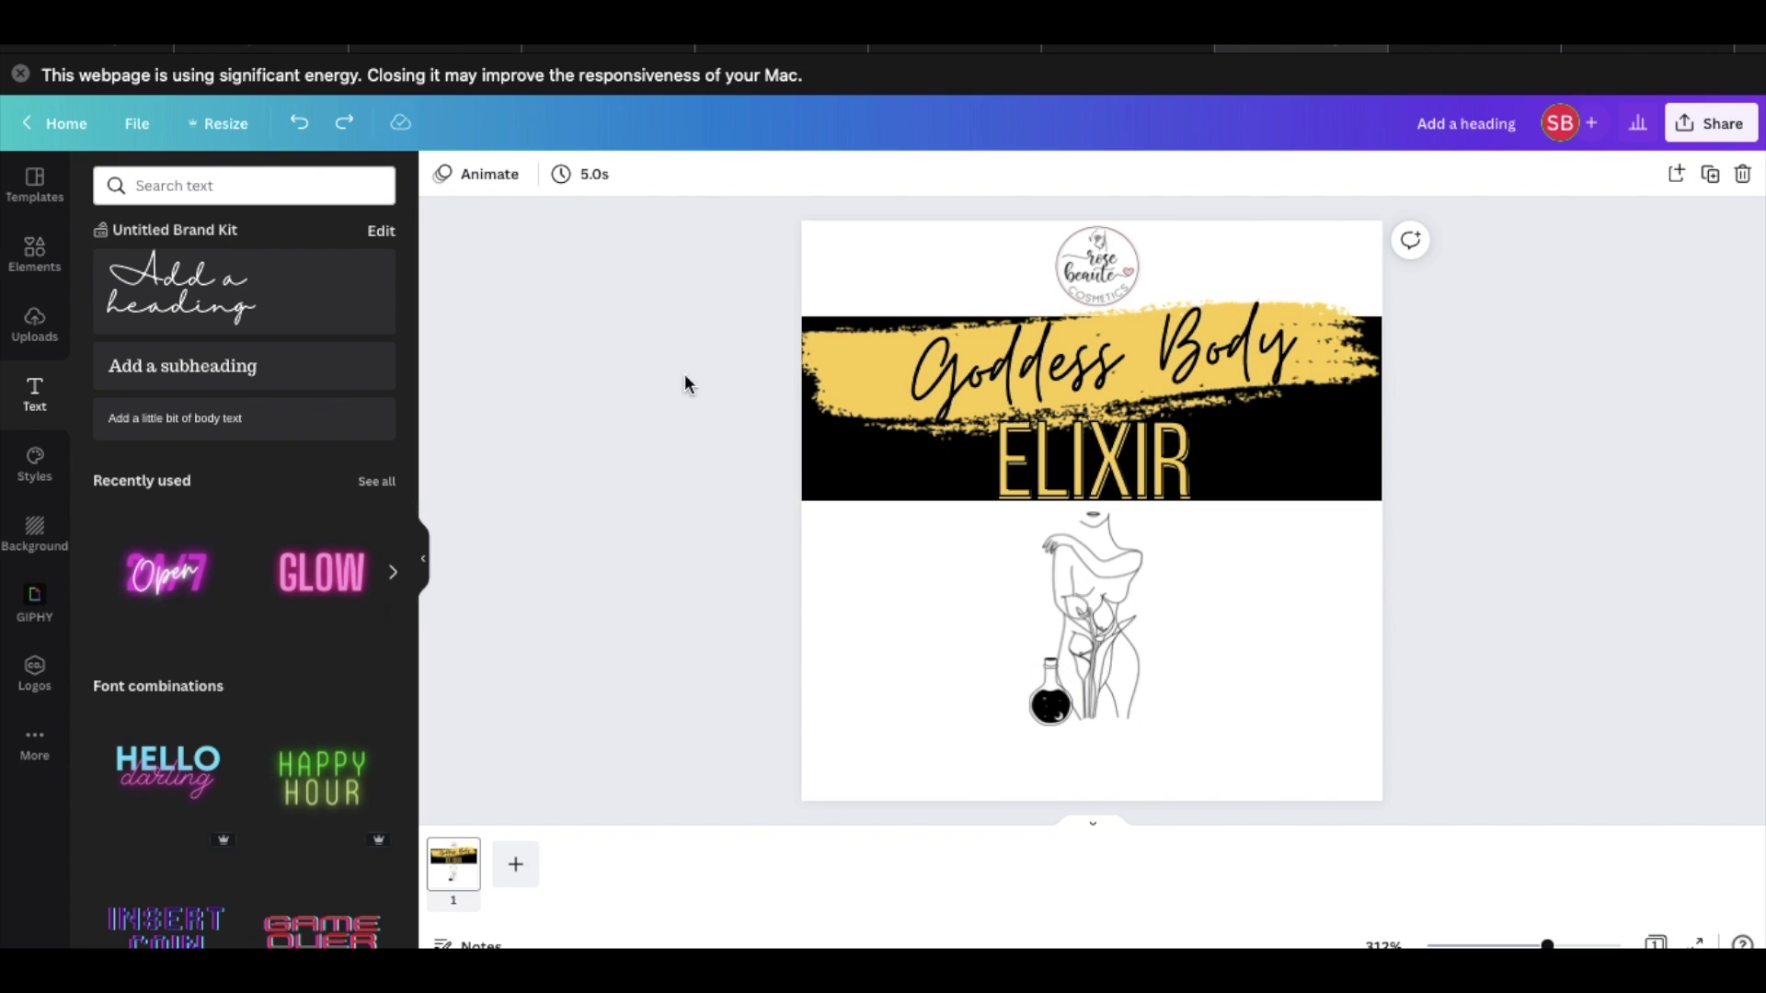
Narrow the black block so it frames only the "ELIXIR" lettering, centered behind the word.
click(828, 497)
drag(1340, 477, 1274, 488)
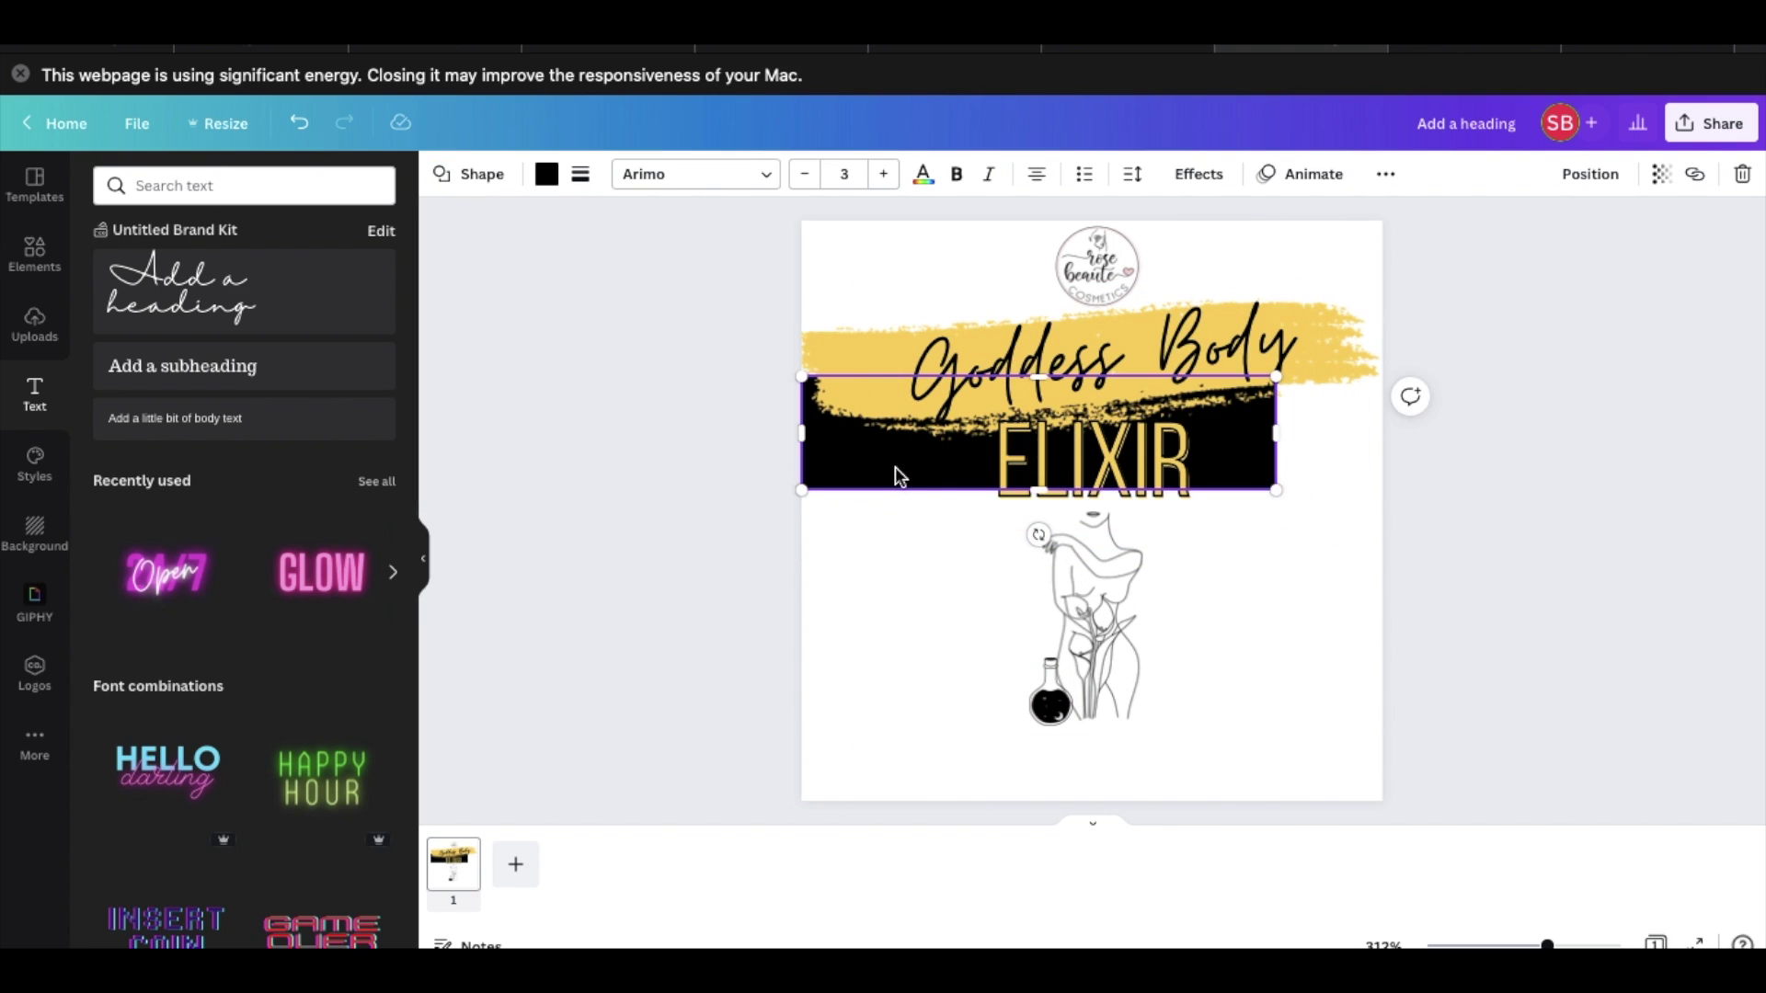
drag(900, 468, 990, 482)
drag(1364, 447, 1217, 447)
drag(894, 447, 970, 450)
drag(1204, 425, 1203, 433)
click(1545, 632)
click(1196, 451)
click(1356, 552)
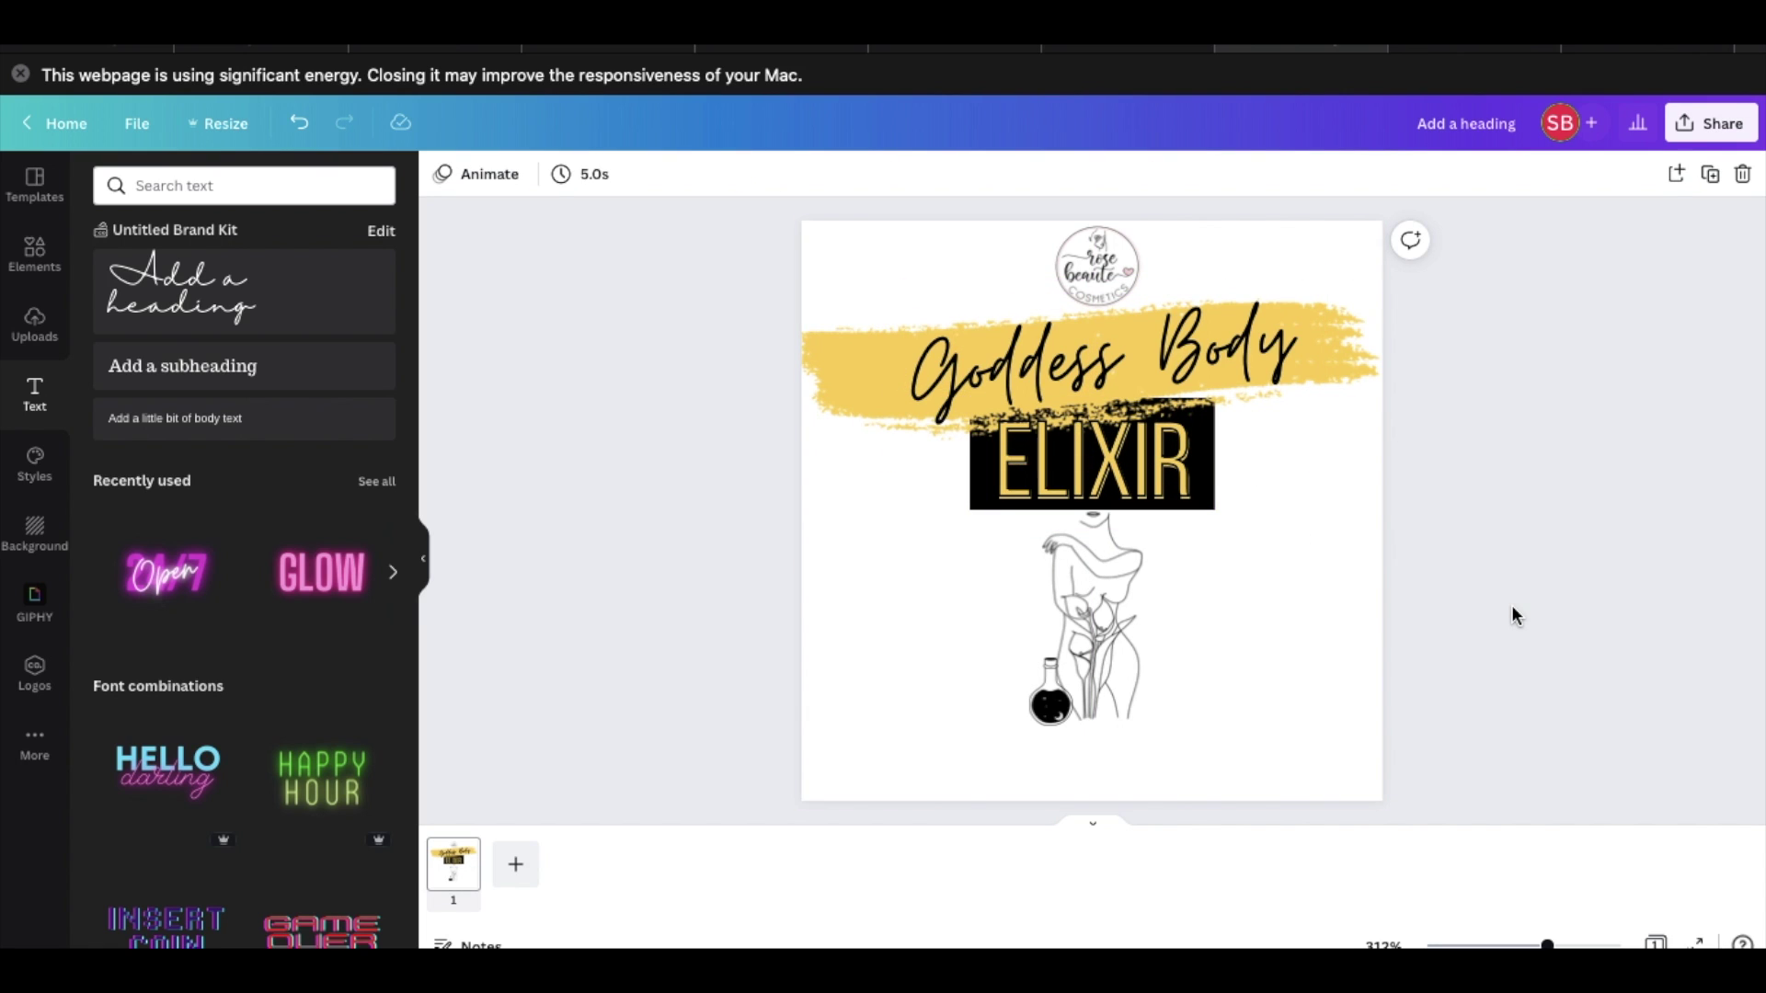
click(977, 501)
click(1652, 819)
click(984, 477)
key(Delete)
key(super+z)
Enlarge the black block to back both the brush-stroke title and "ELIXIR", and delete the round logo.
click(974, 492)
drag(970, 453, 834, 454)
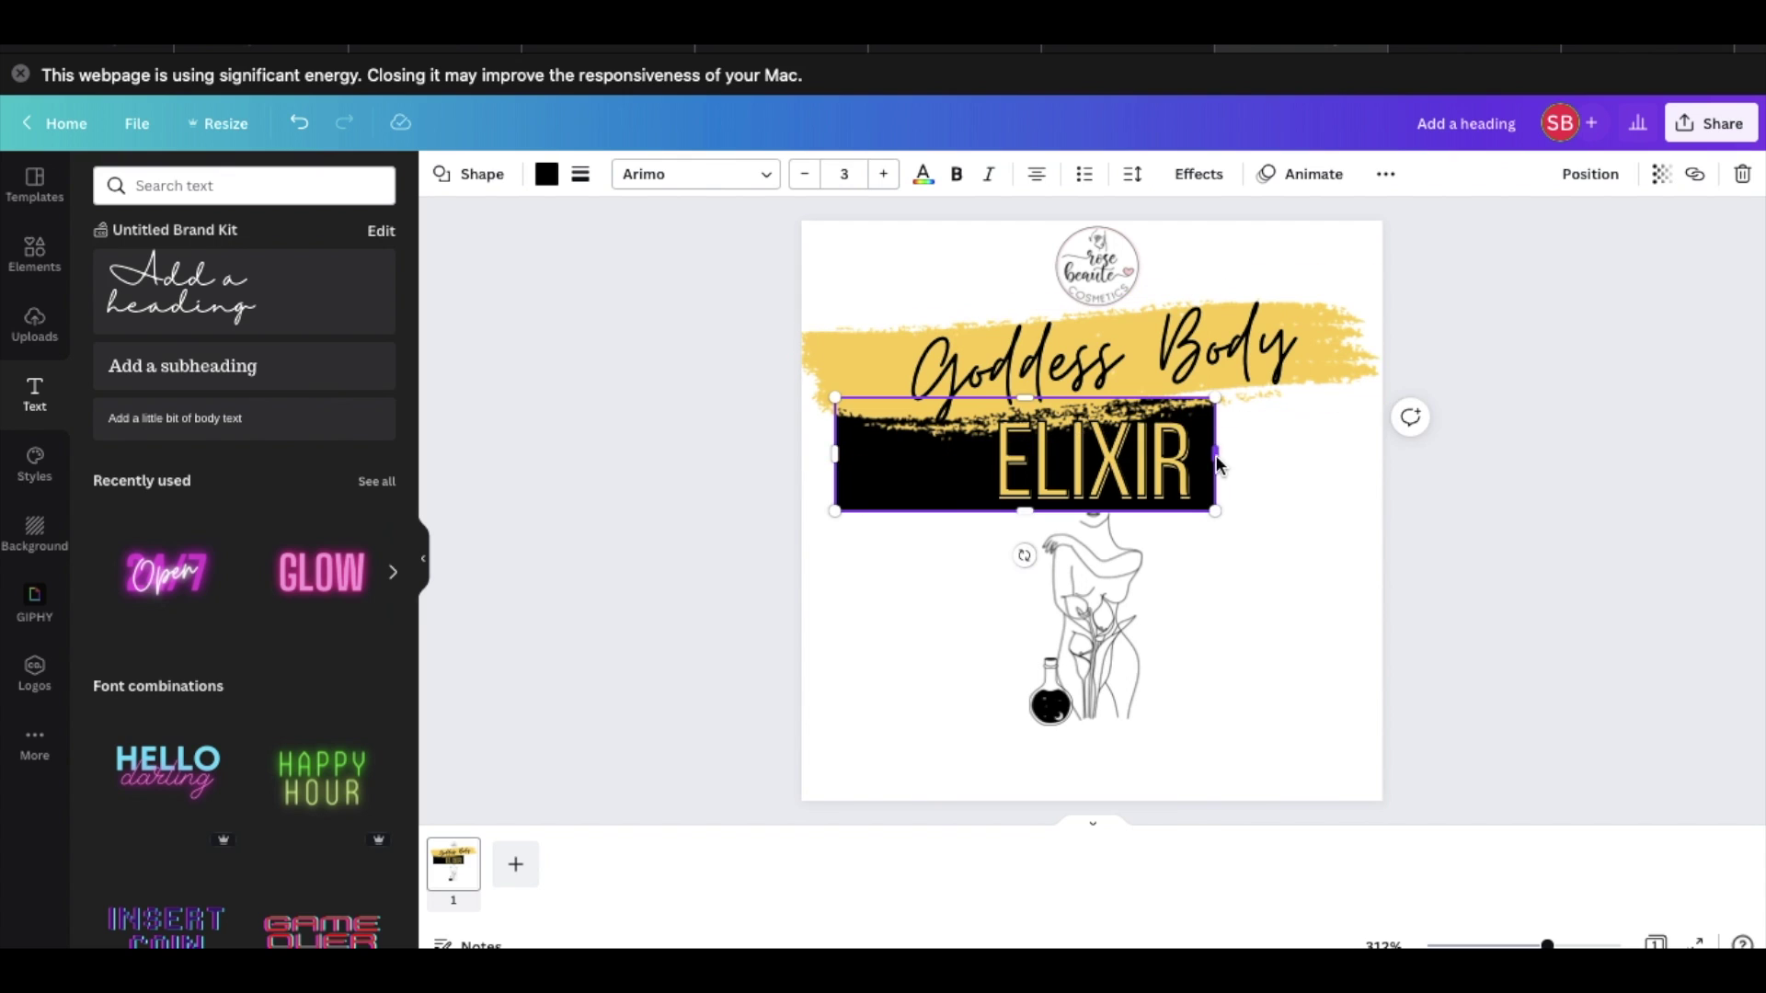
drag(1216, 455, 1360, 460)
mouse_move(1096, 328)
mouse_down()
mouse_move(1097, 253)
mouse_move(1299, 731)
mouse_up()
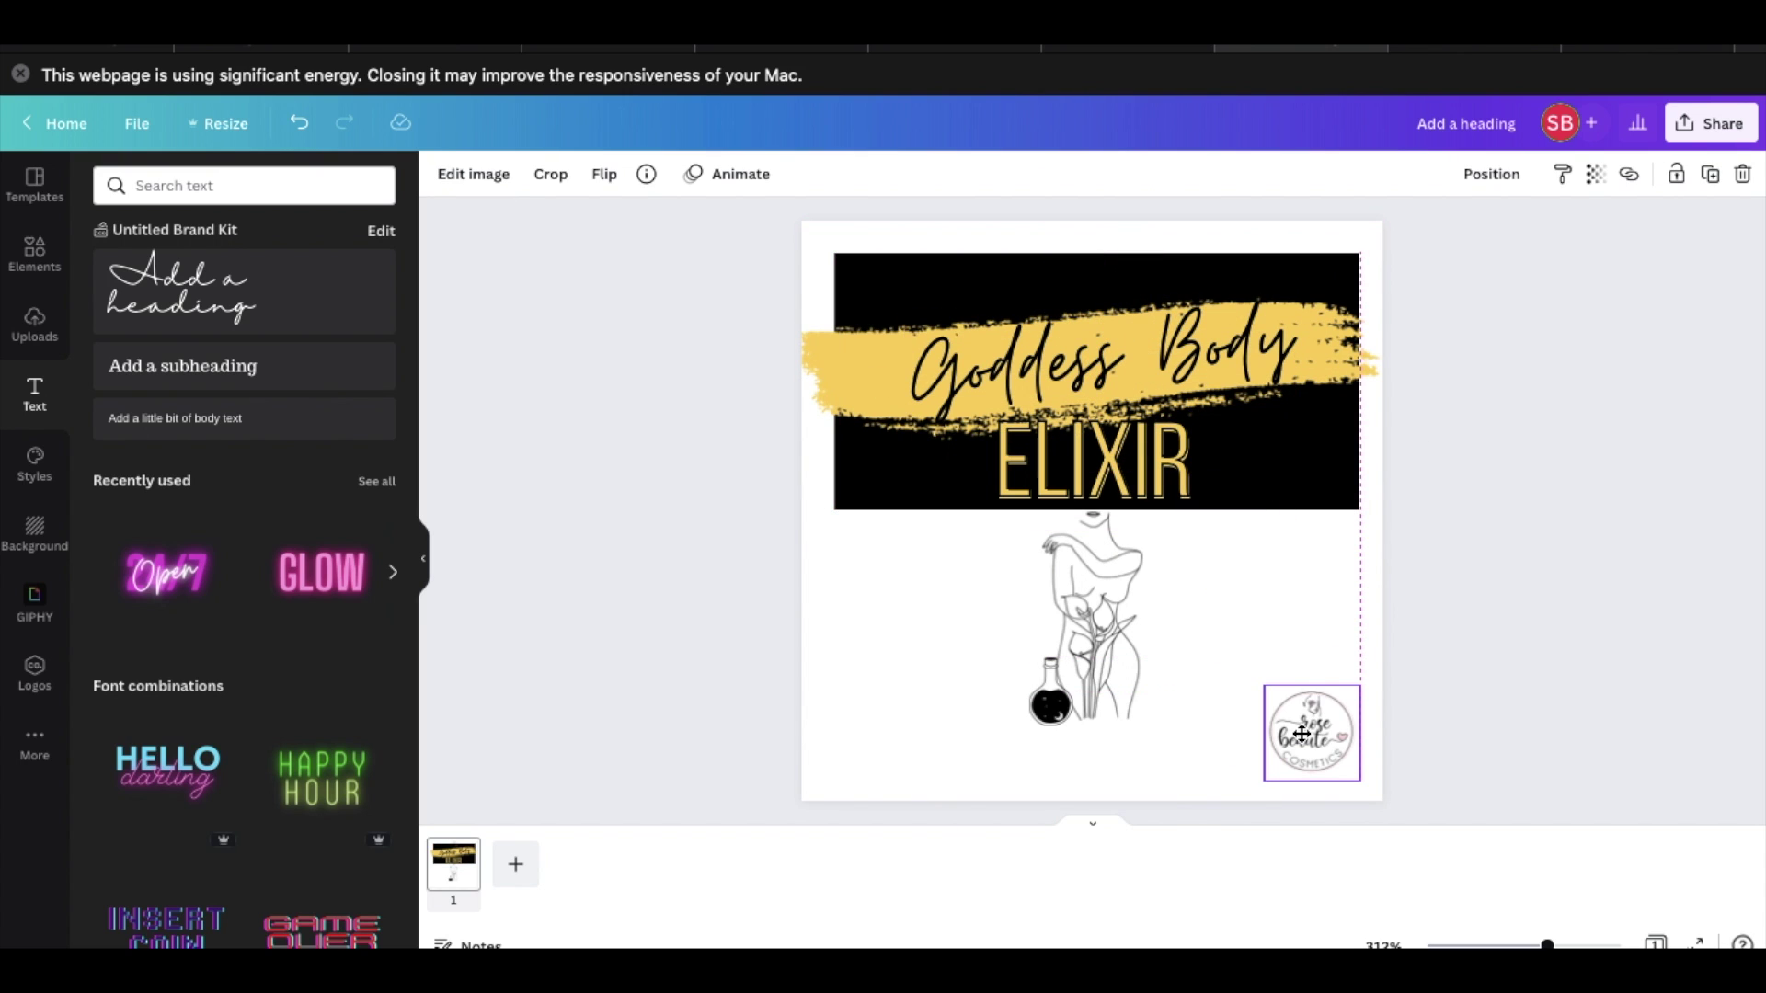
key(Delete)
Reposition the black block and stretch it across the full width of the label.
drag(1296, 495, 1288, 492)
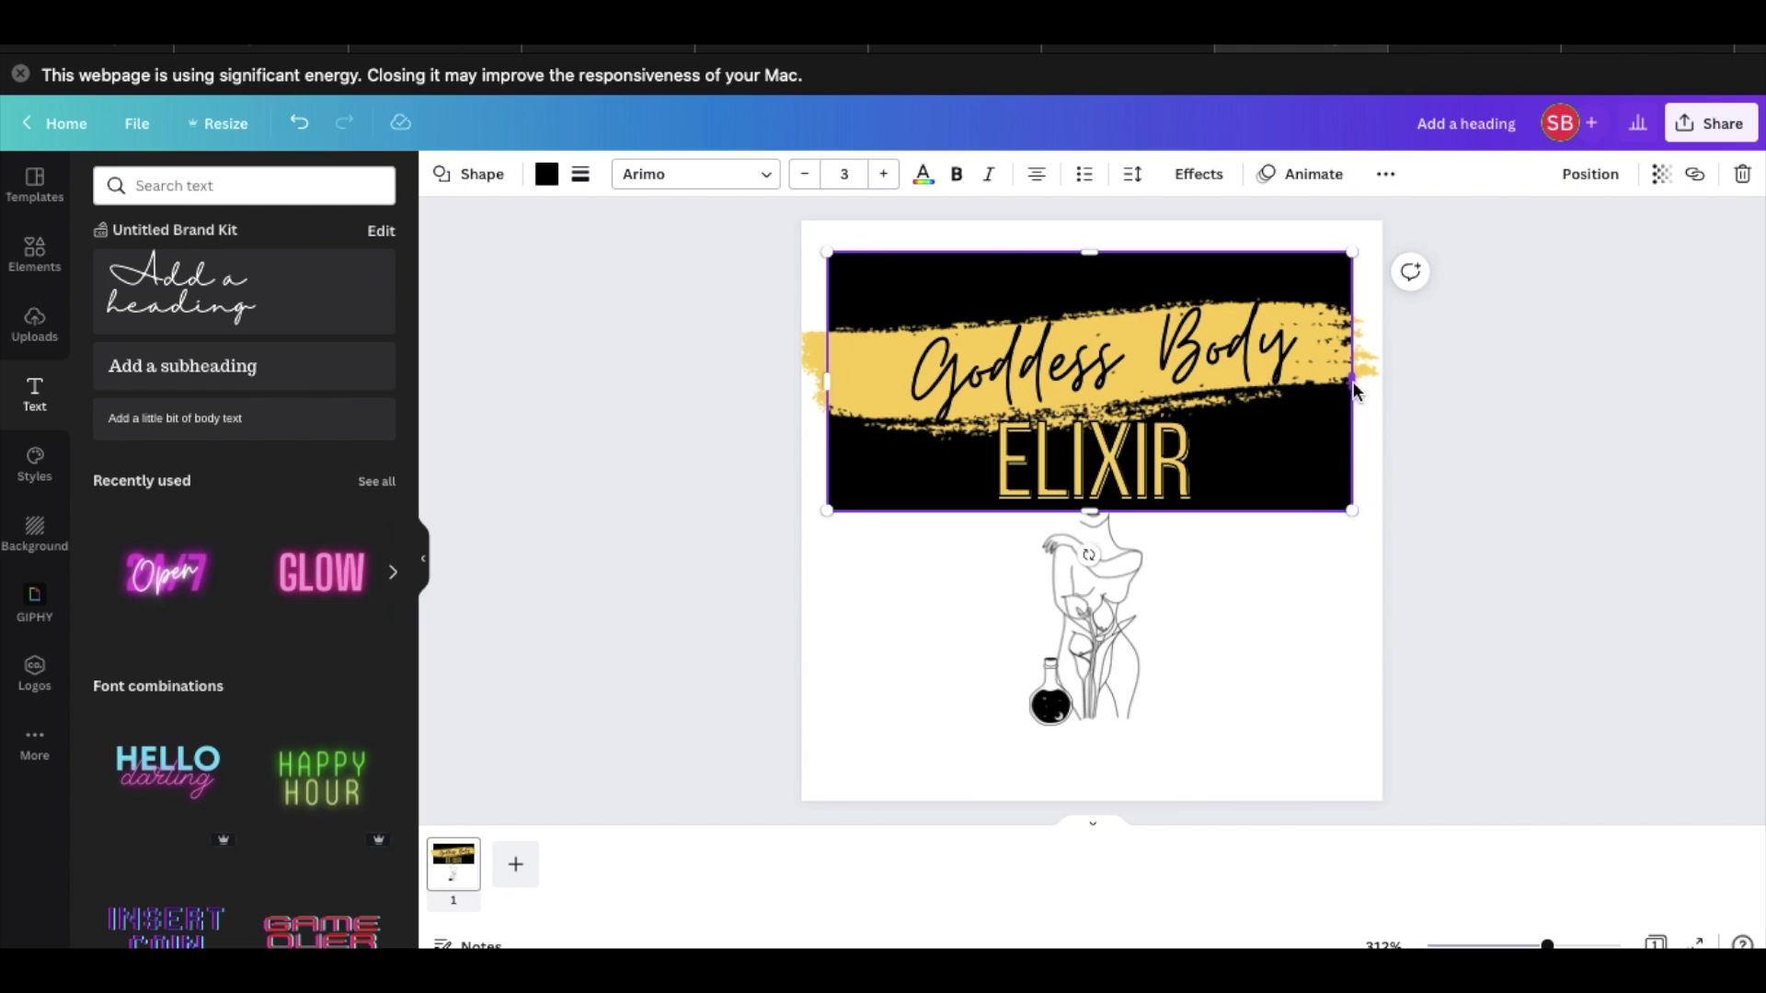
drag(1354, 387, 1382, 387)
drag(830, 400, 784, 382)
click(1451, 499)
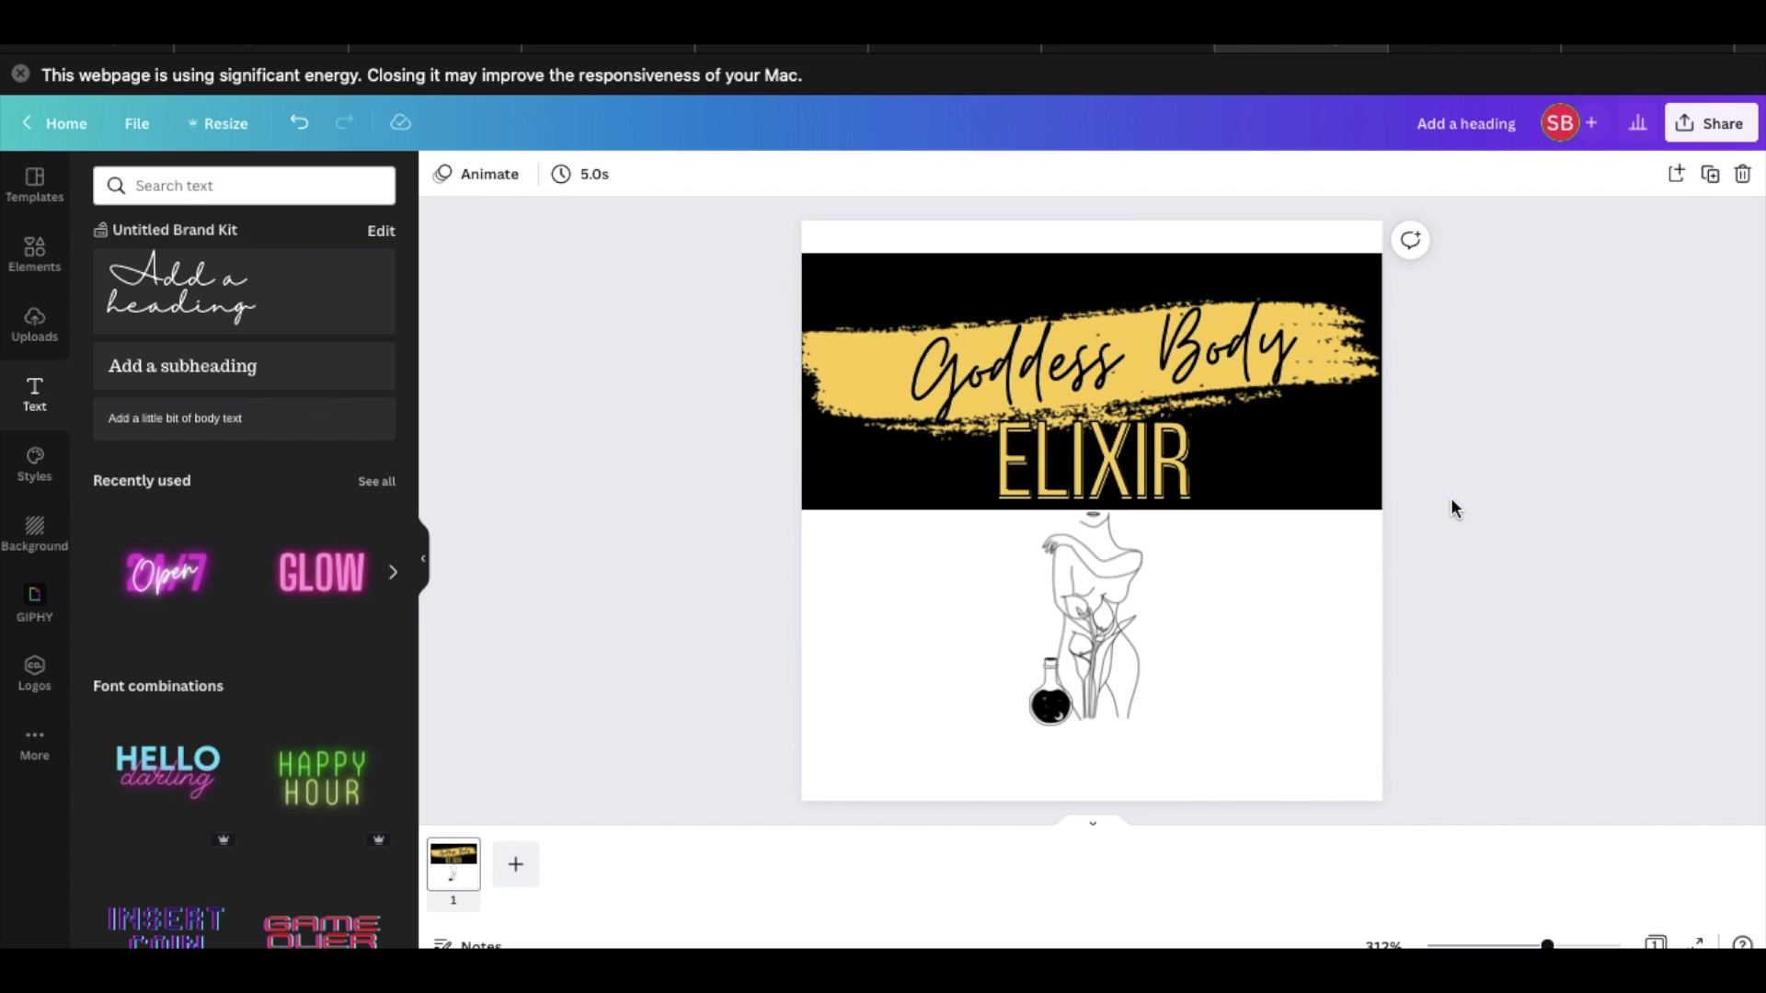
Extend the black block up to the label's top edge and shift the title artwork upward with it.
click(1101, 264)
drag(1081, 254, 1087, 227)
click(1435, 313)
drag(1316, 354, 1316, 308)
drag(1222, 363, 1223, 317)
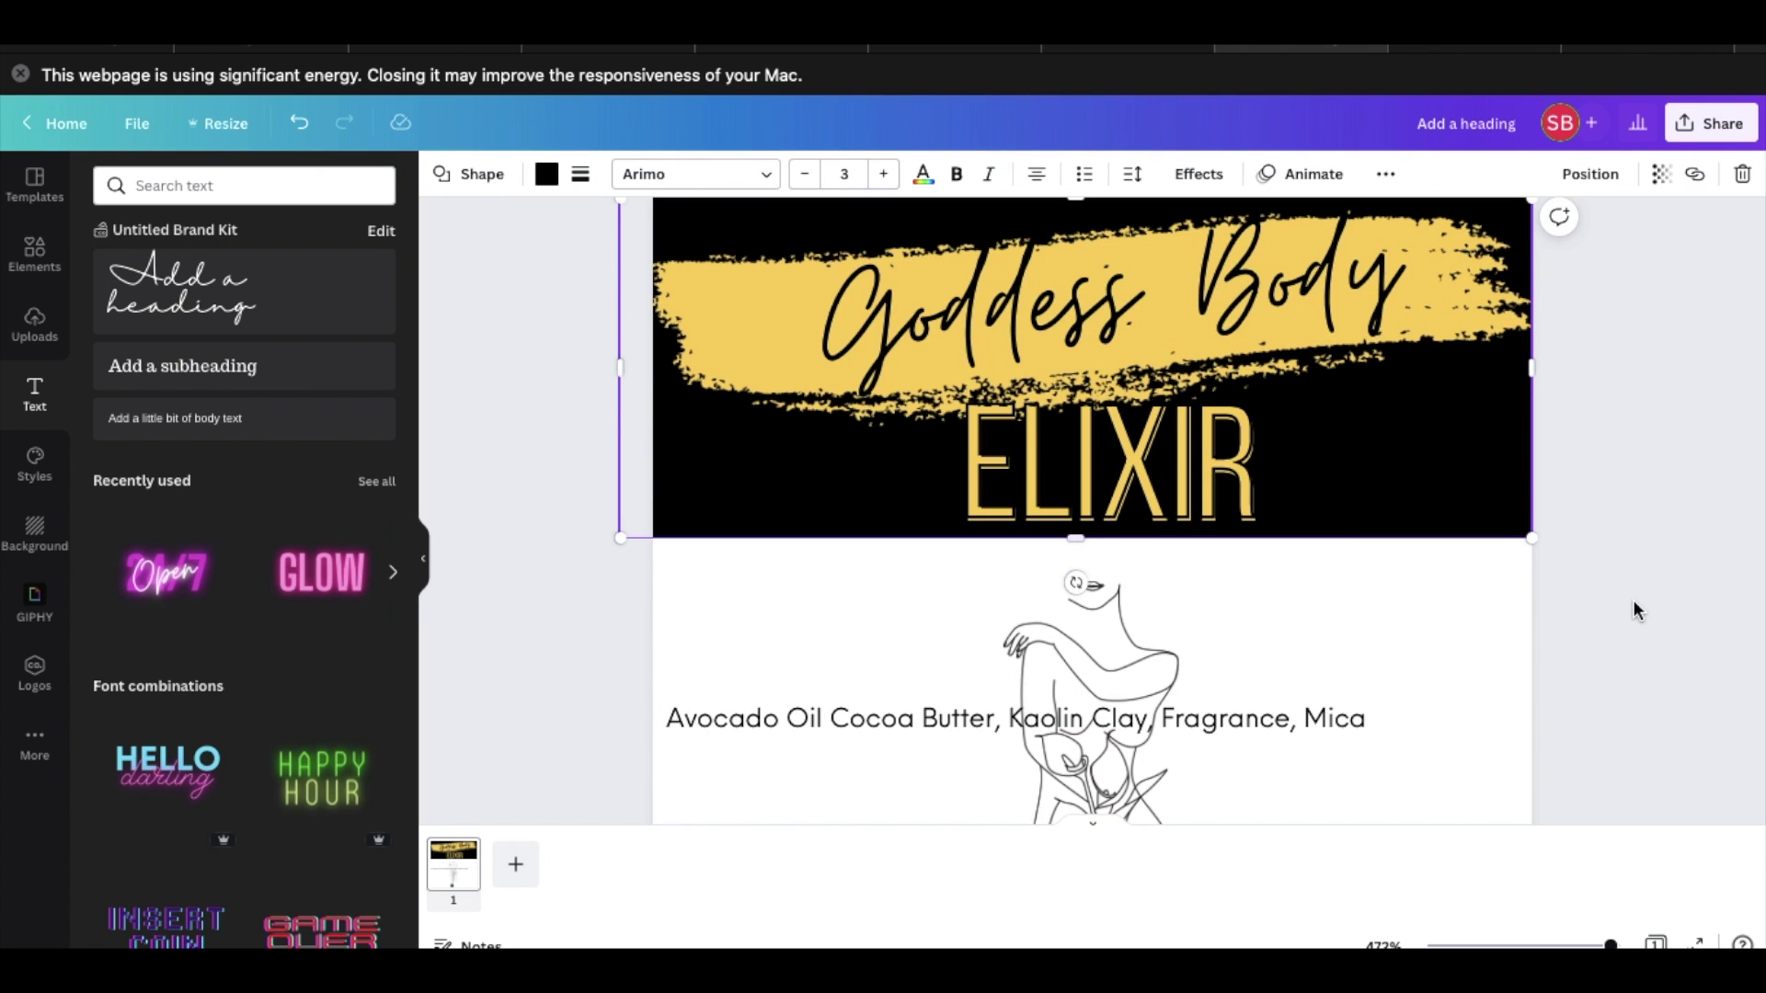
Move the woman and flask up beneath the black block, and place the ingredients line centered just below them.
click(1633, 605)
scroll(1633, 605, down, 3)
drag(1246, 481, 1183, 777)
drag(1078, 612, 1094, 582)
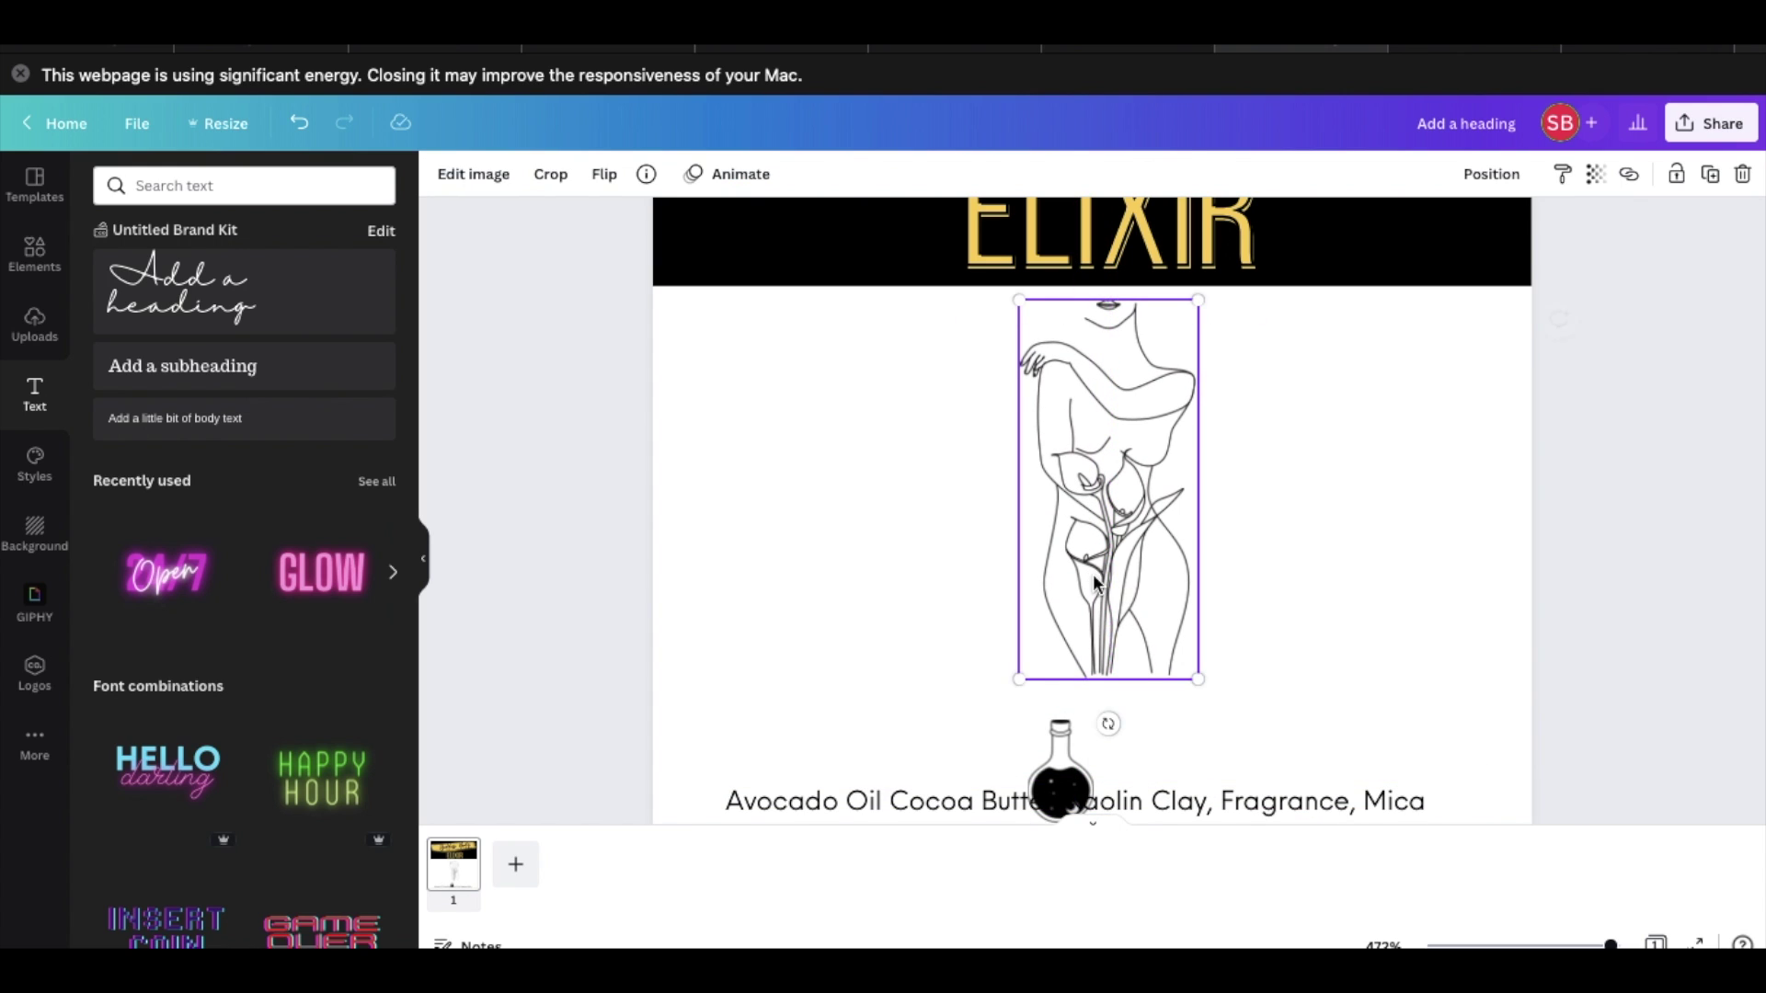
drag(1076, 765, 1071, 634)
click(1306, 734)
drag(1267, 777, 1276, 701)
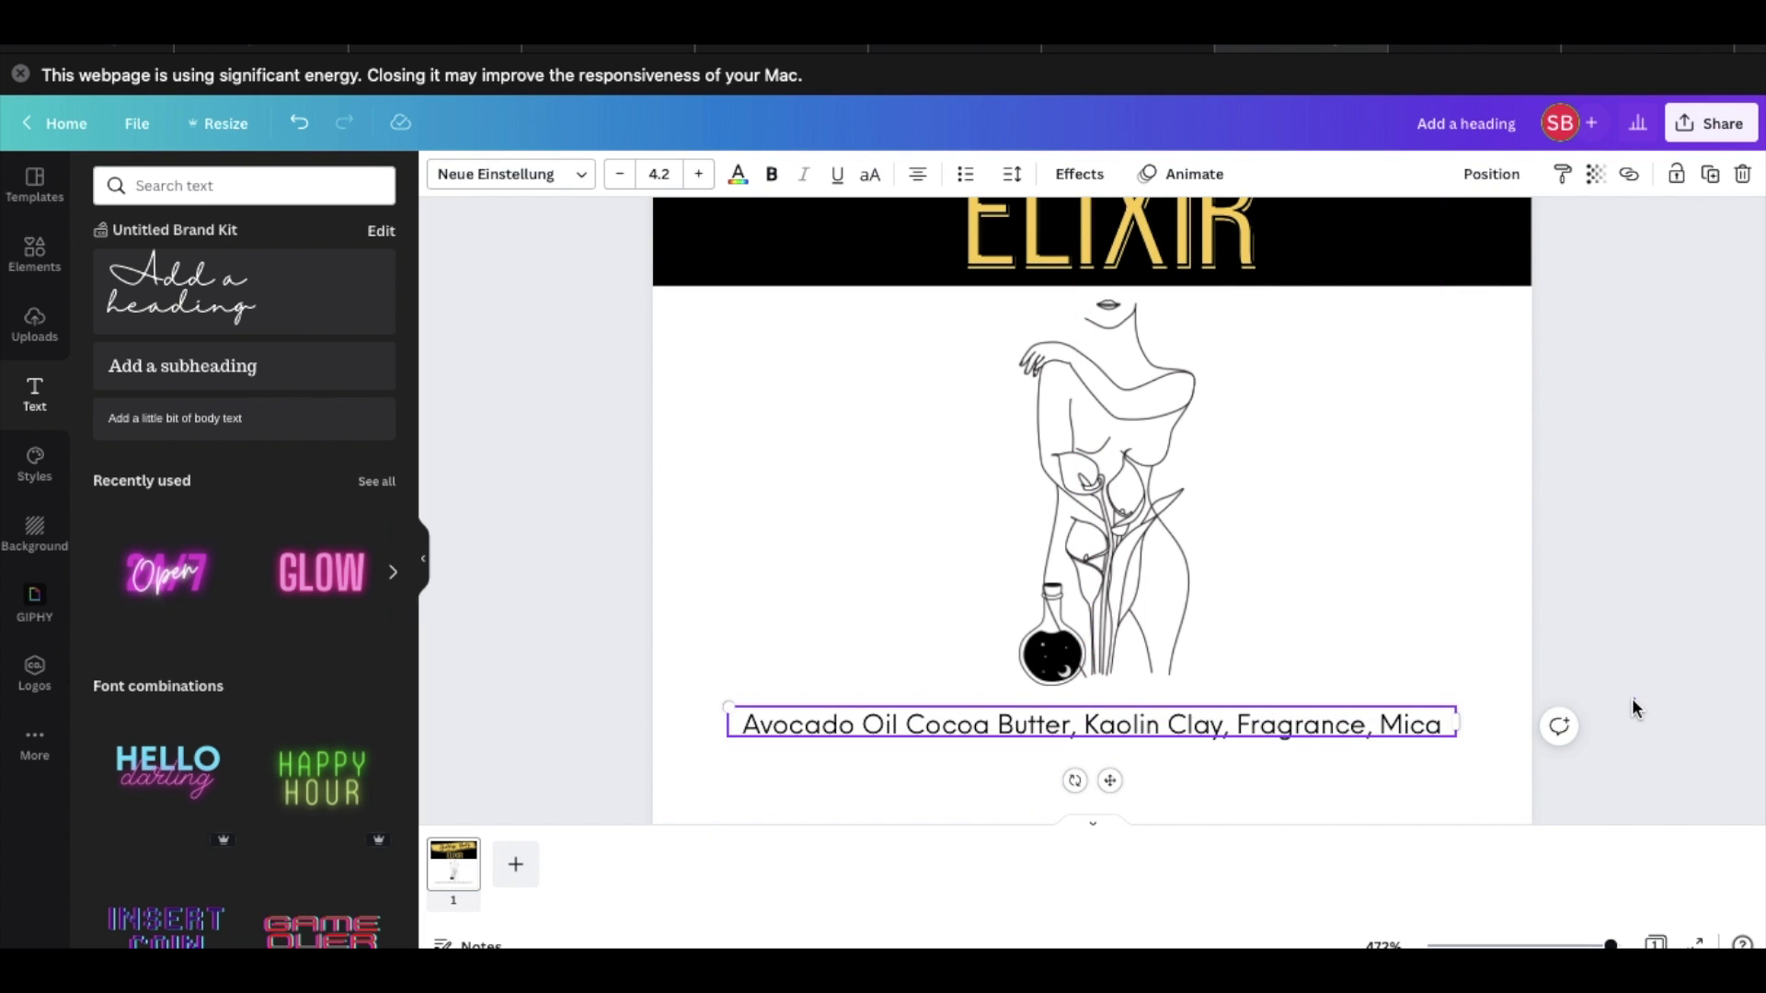
Duplicate the ingredients line, change the copy to "Apply directly to skin, rub into skin for an all over divine glow", and widen it to one line.
scroll(1631, 708, up, 5)
scroll(1555, 668, down, 5)
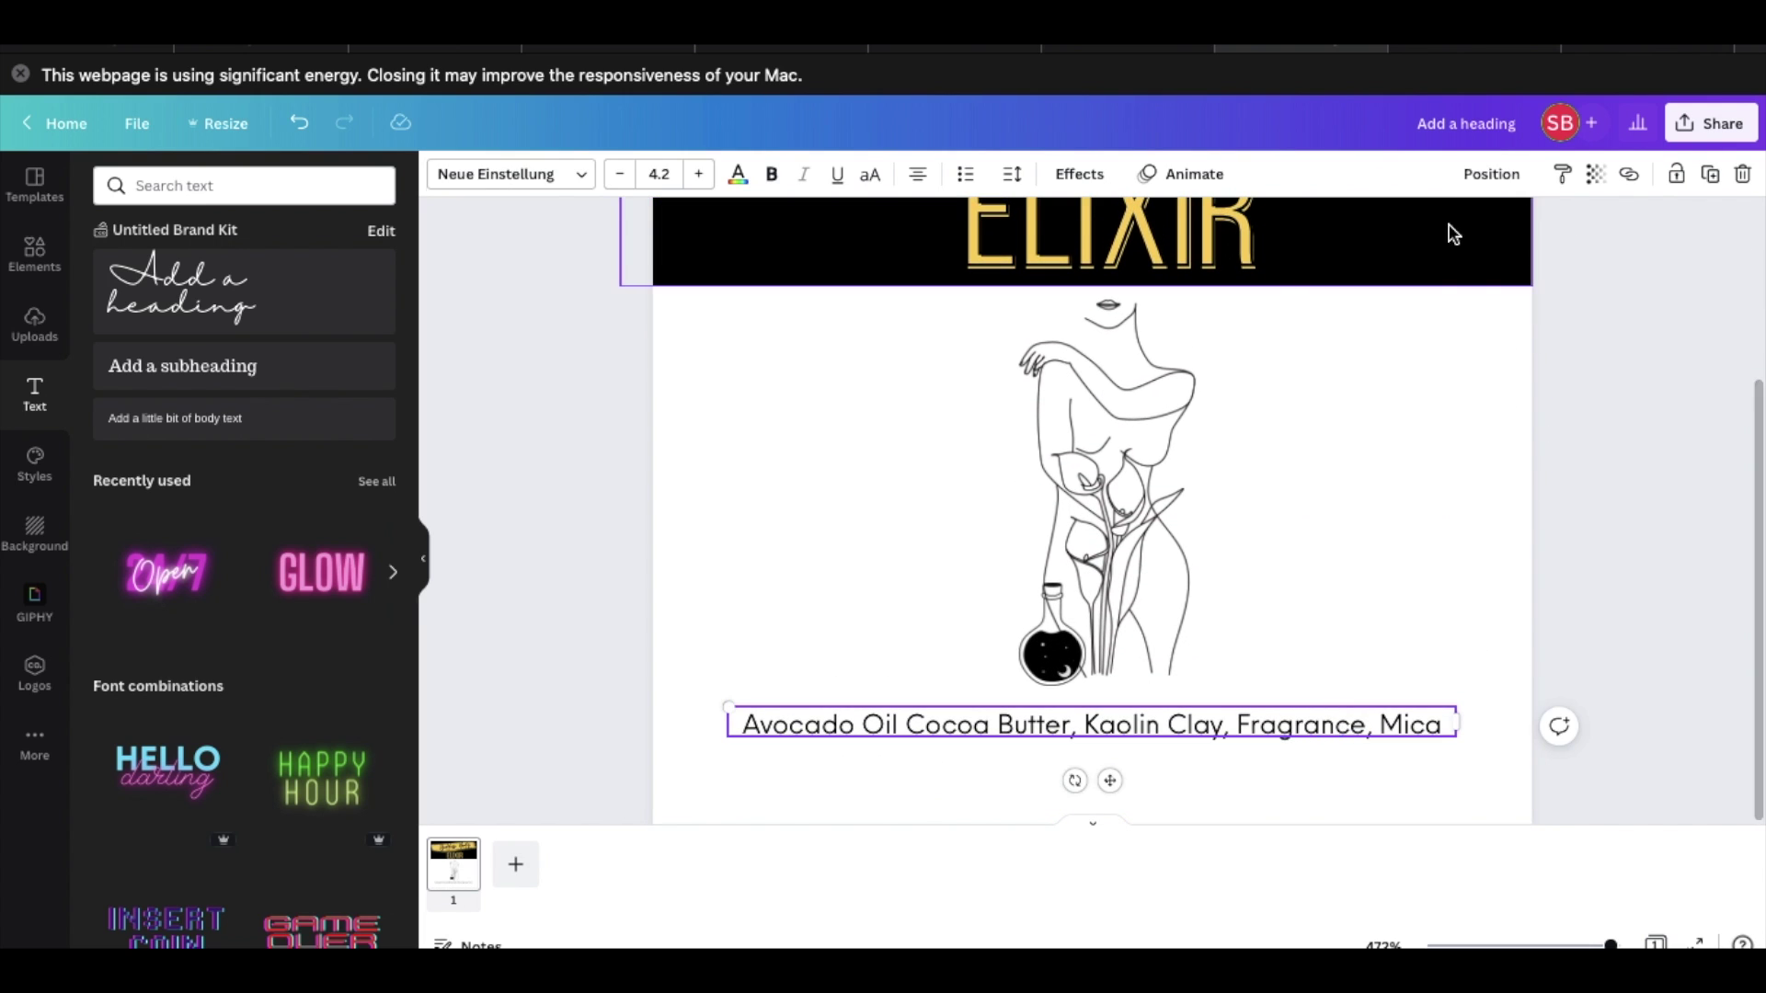
scroll(1341, 497, up, 4)
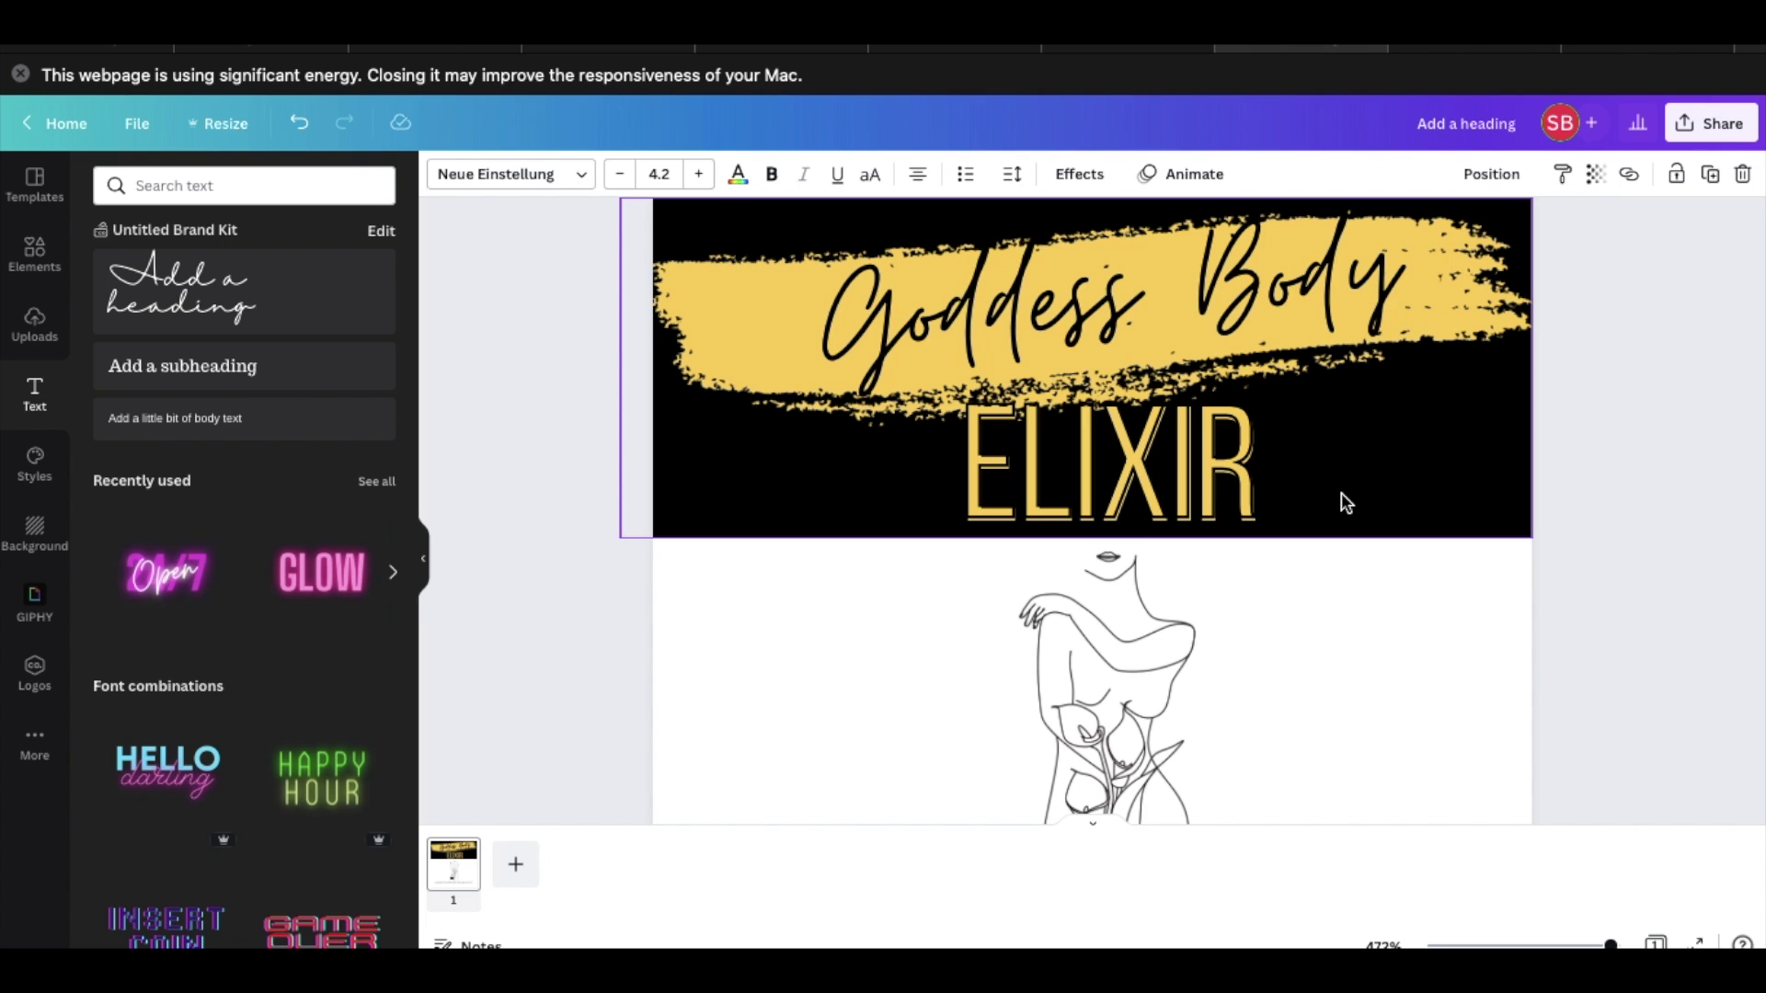
click(1708, 178)
double_click(1201, 715)
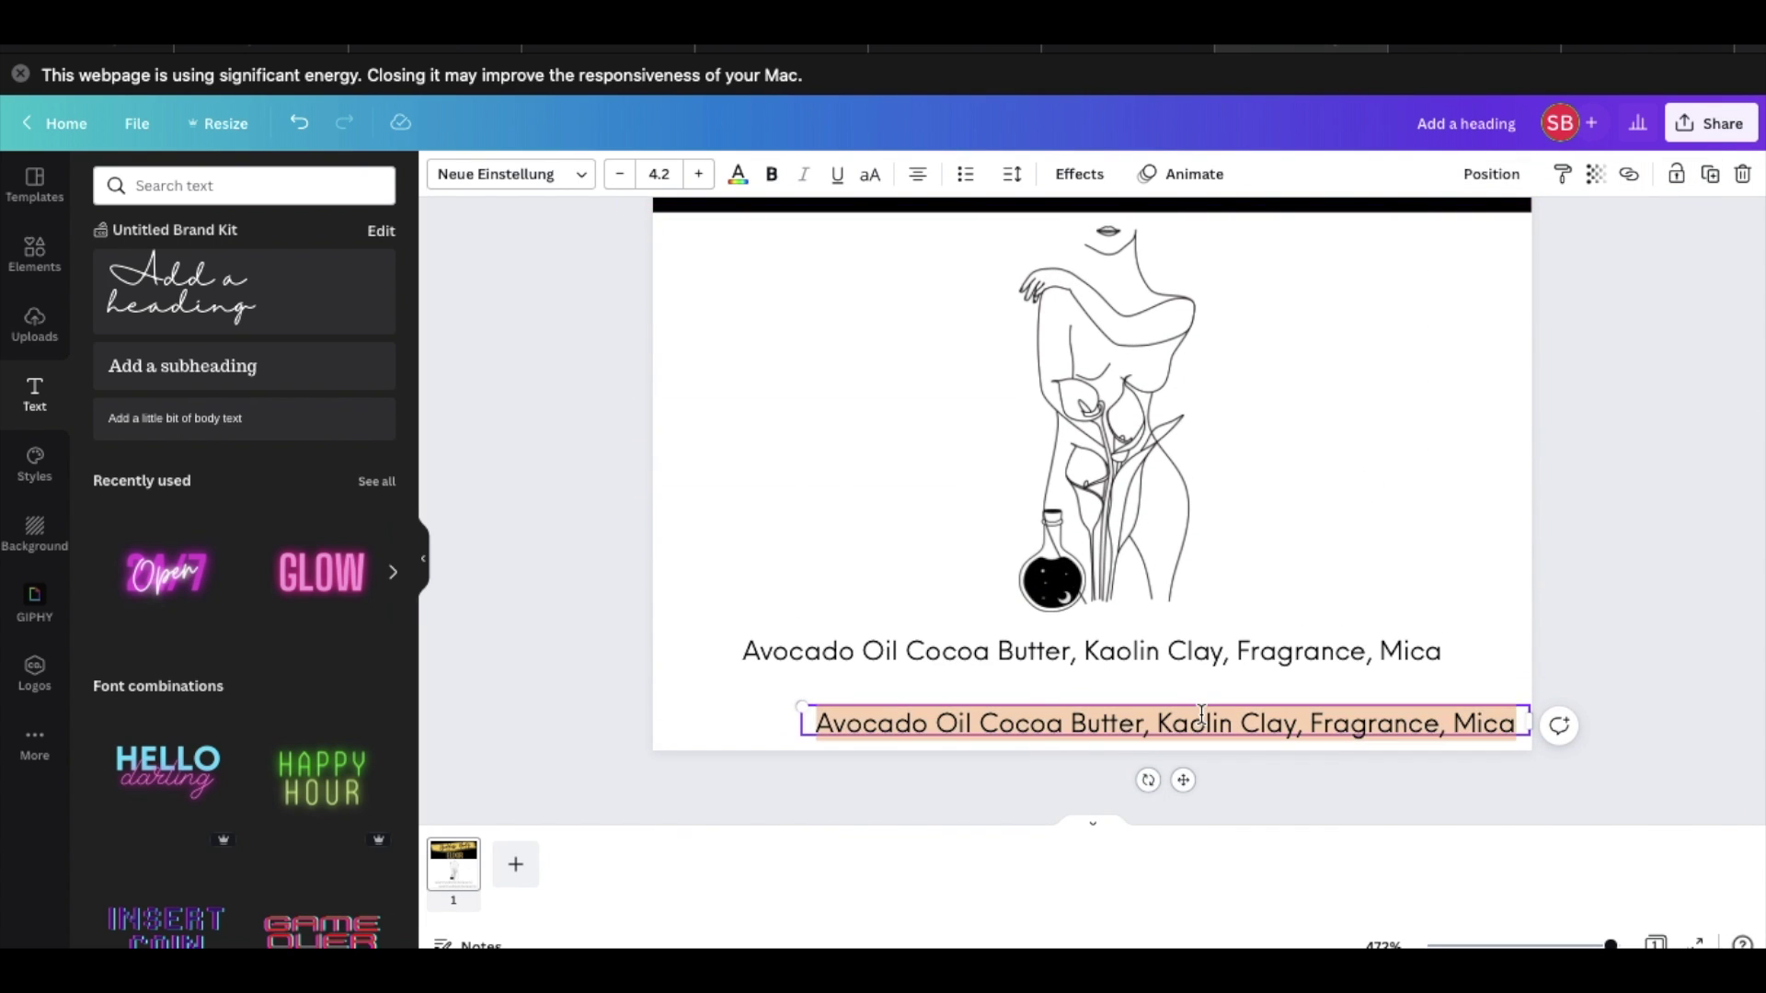
text(Apply dire)
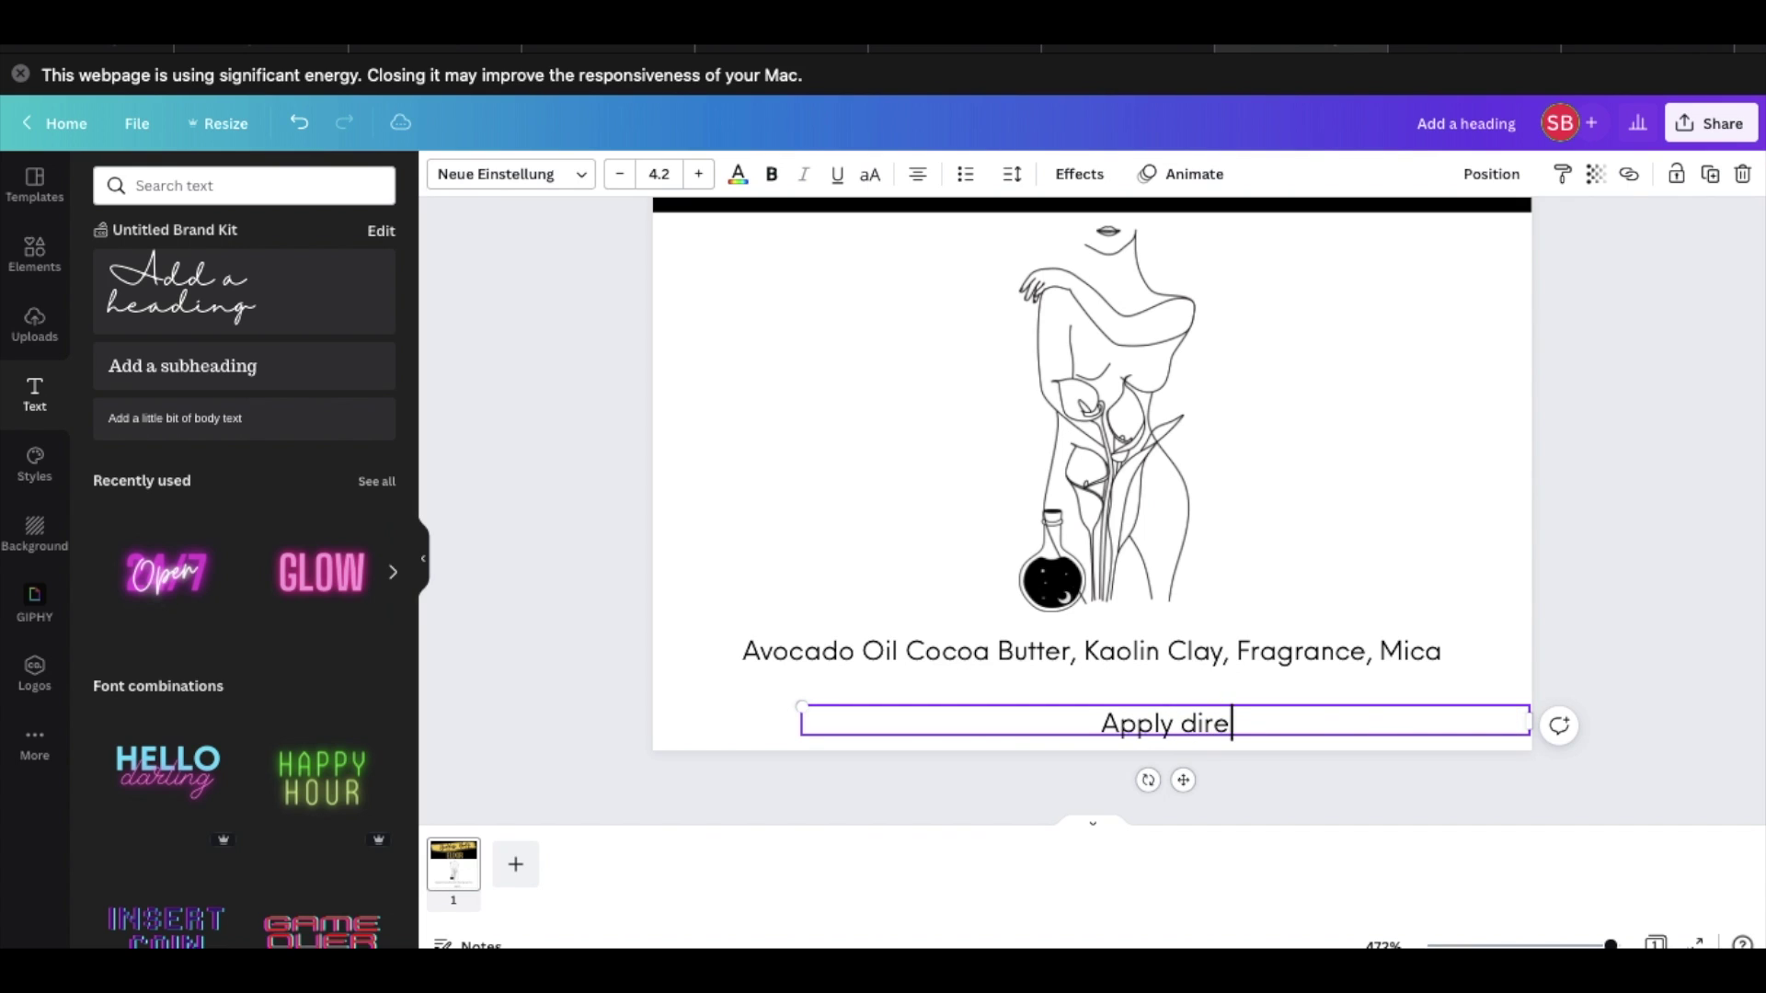
text(ctly to ski)
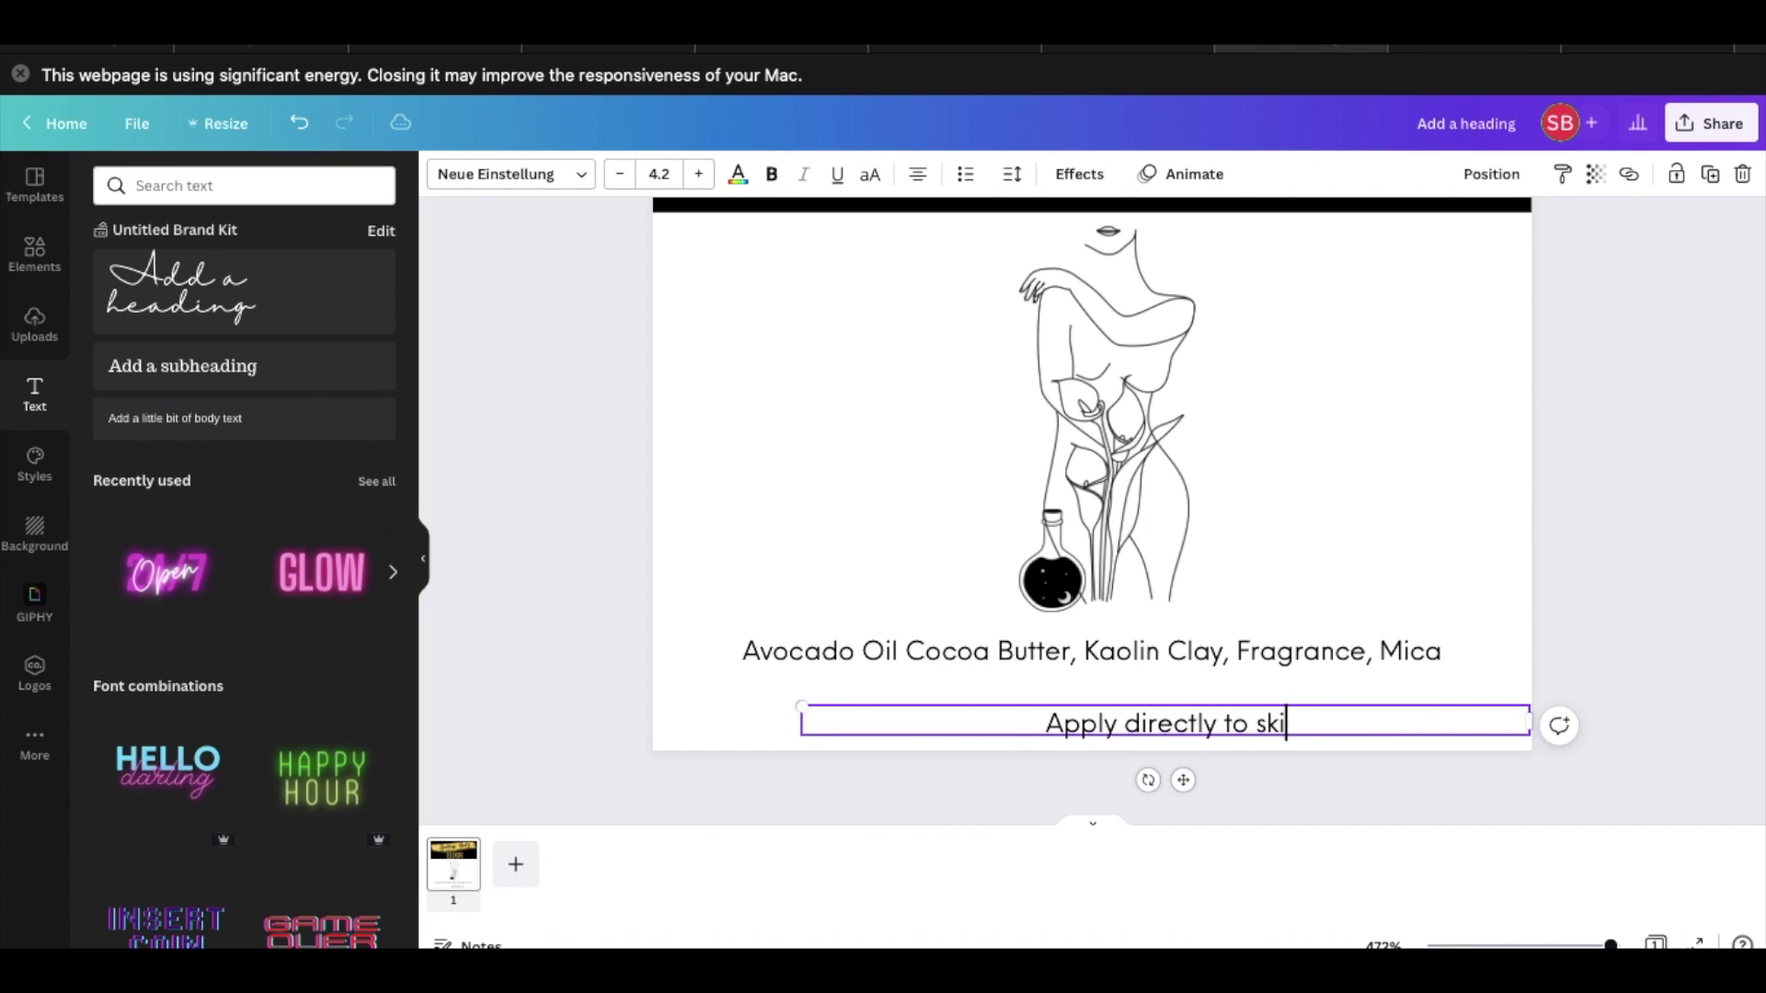
text(n, rub into skin for an all over )
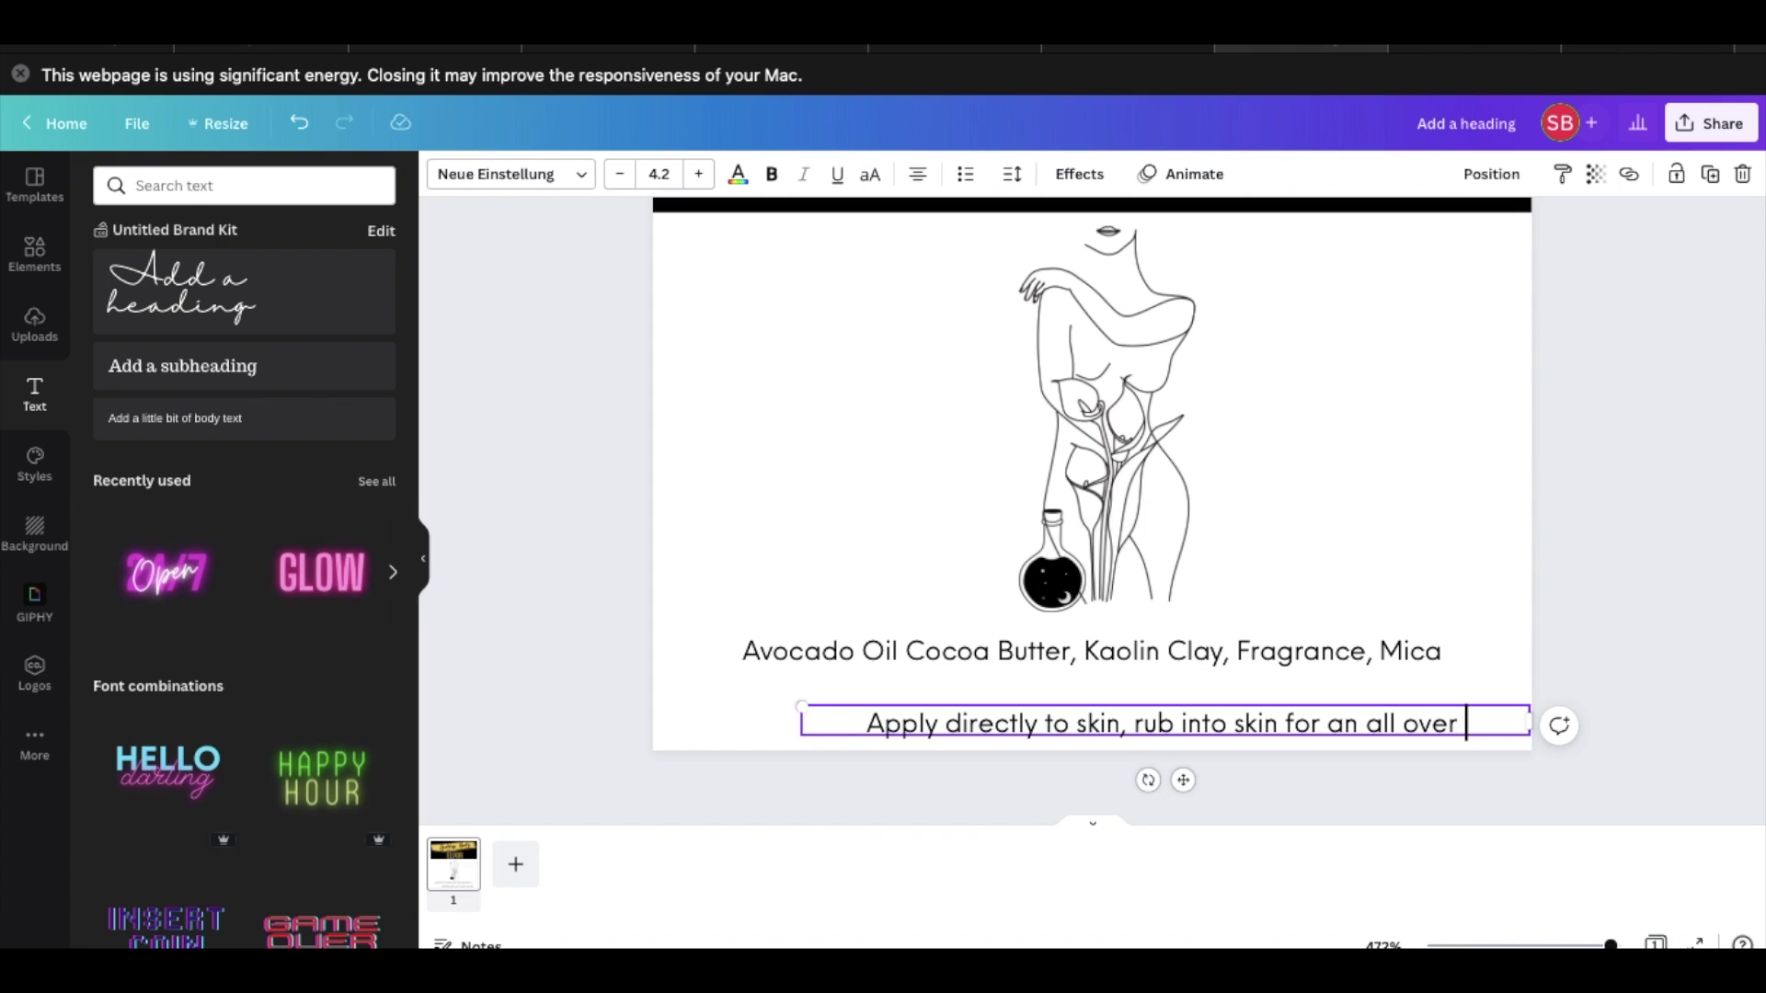
text(divine g)
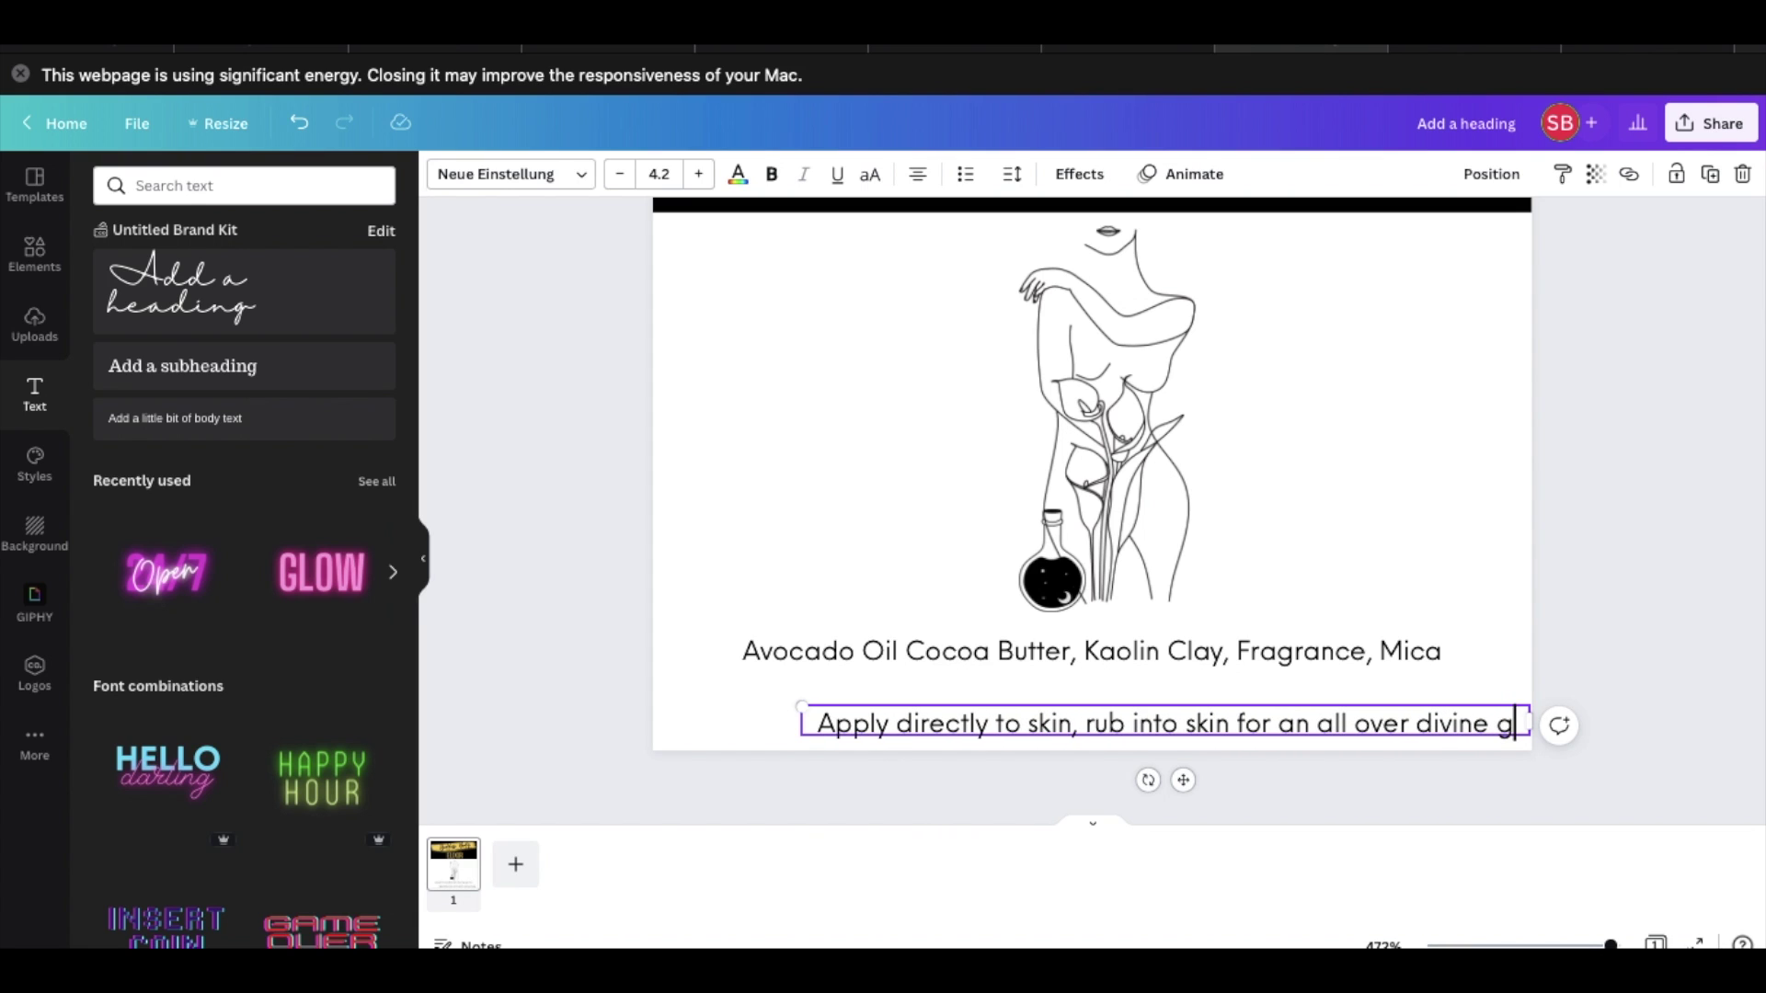
text(low)
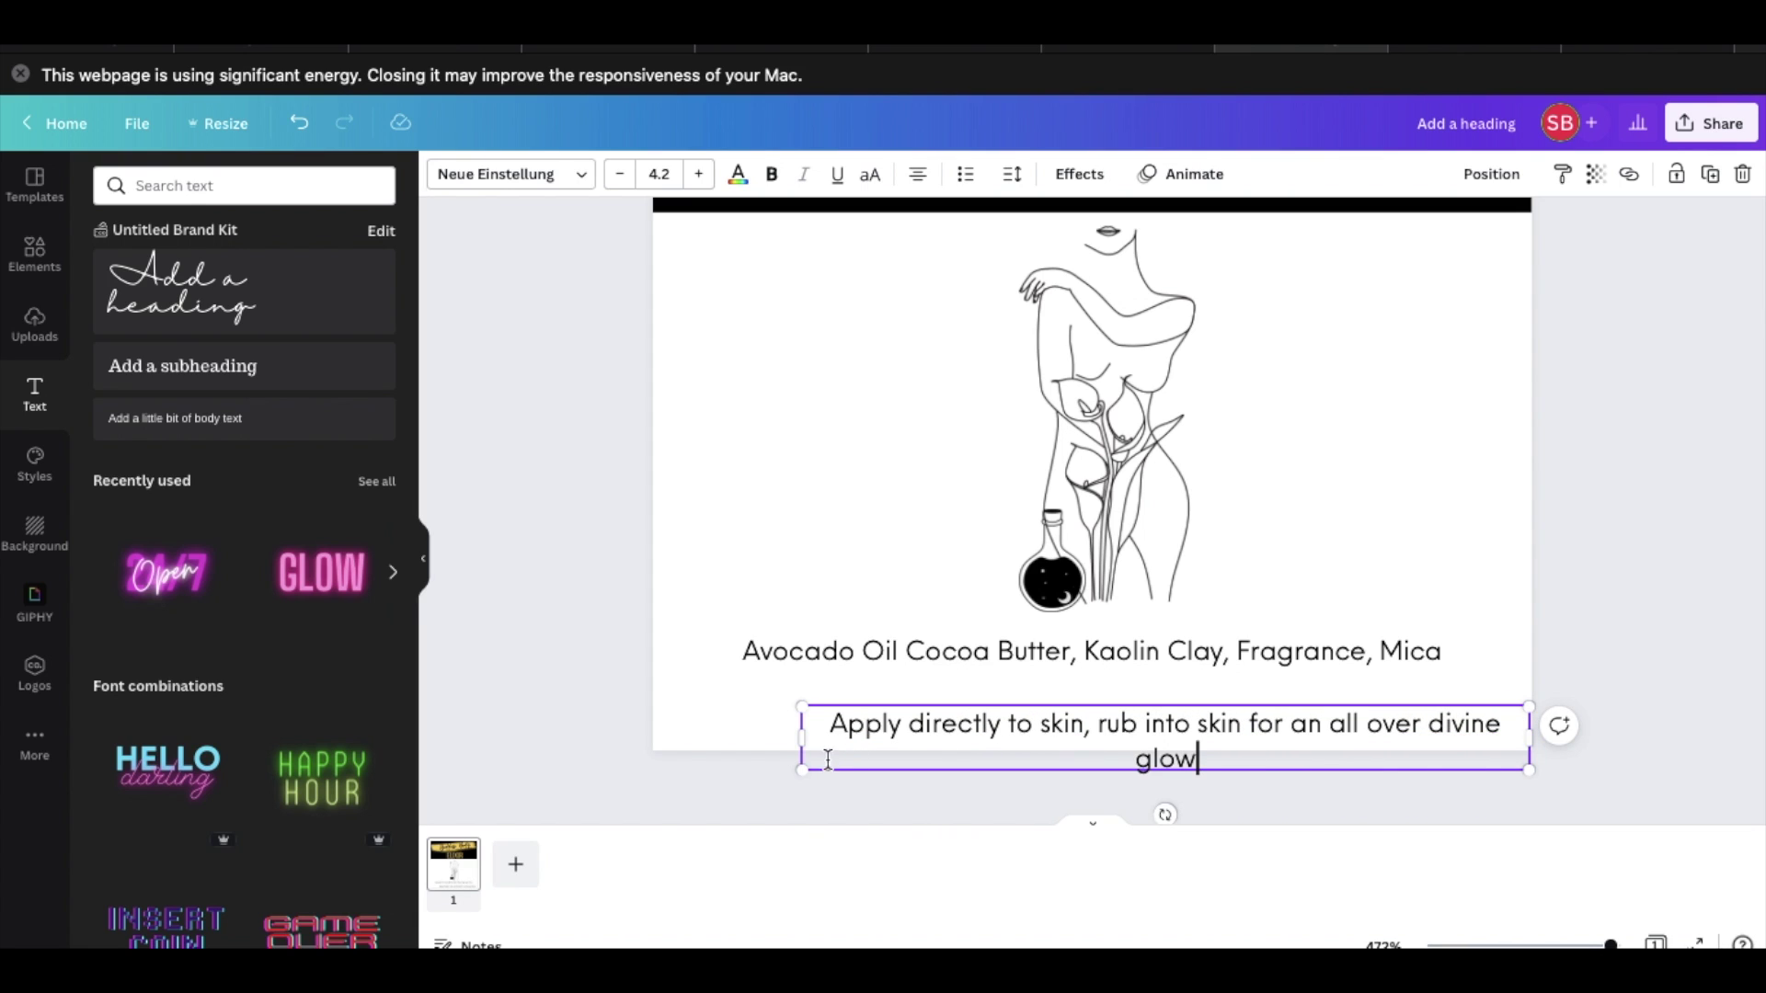
drag(801, 747, 706, 734)
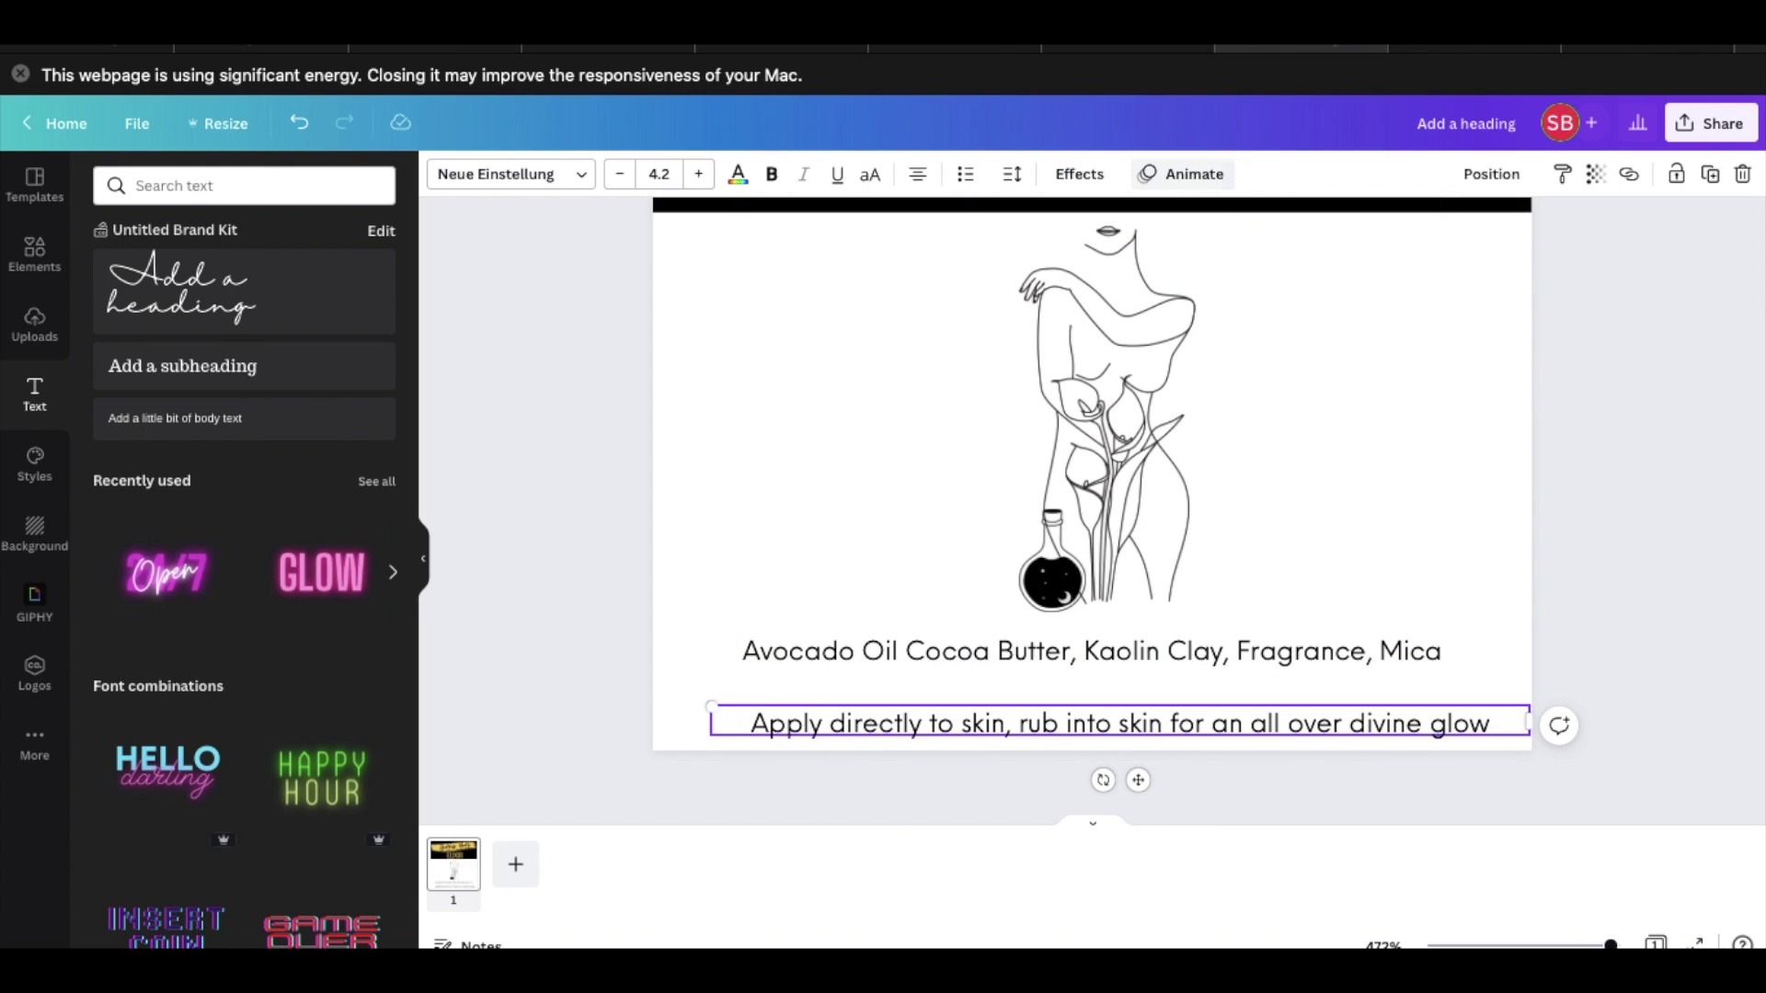
Rearrange the two text lines so the application directions sit above the ingredients line.
mouse_move(1201, 46)
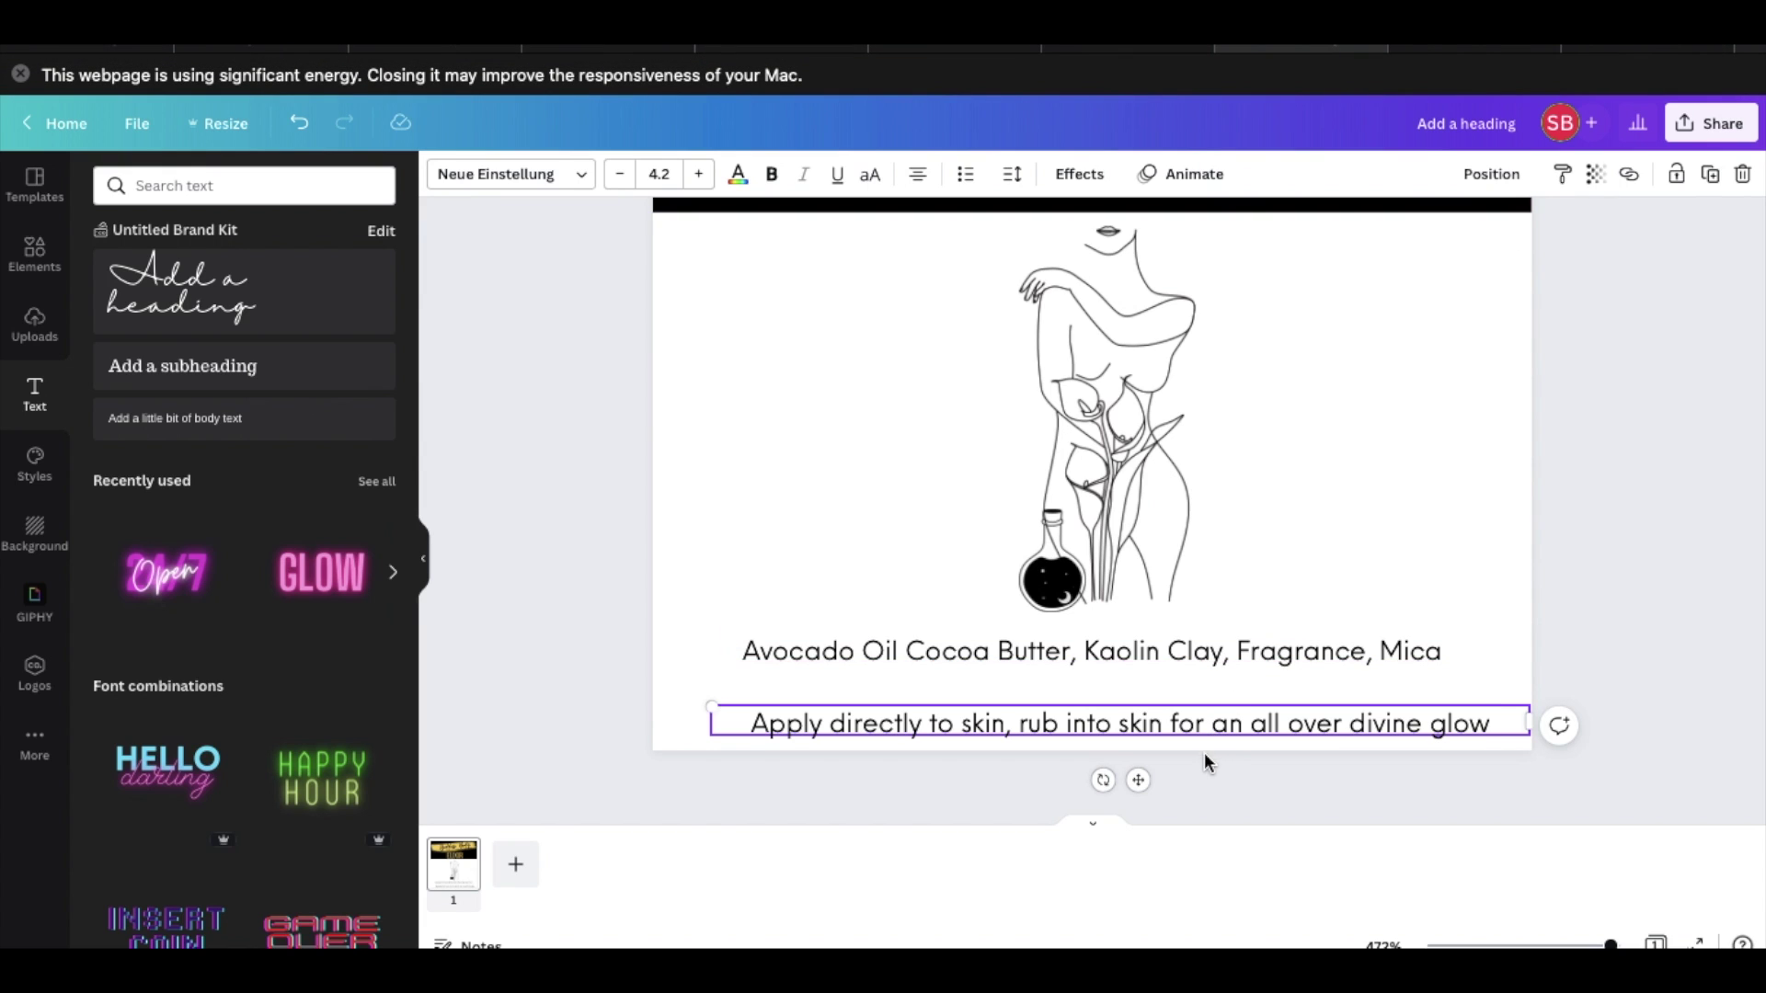
drag(1138, 780, 1190, 801)
scroll(1251, 506, down, 1)
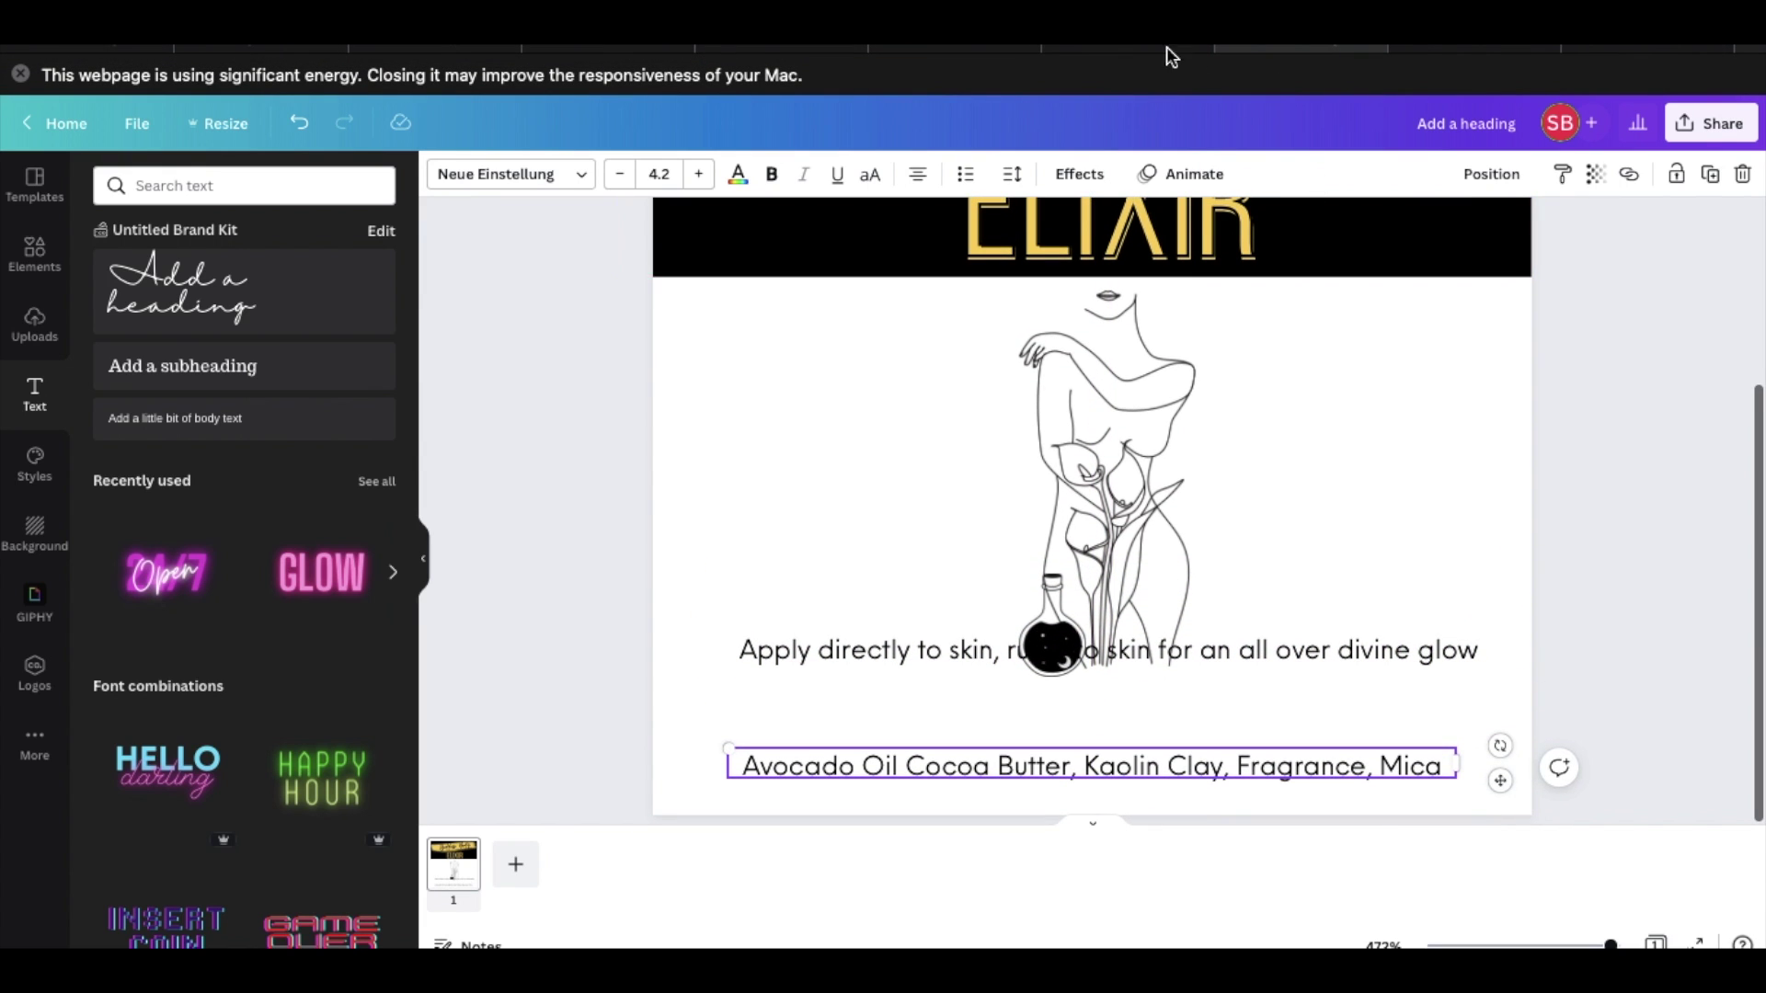
click(1131, 49)
click(1297, 48)
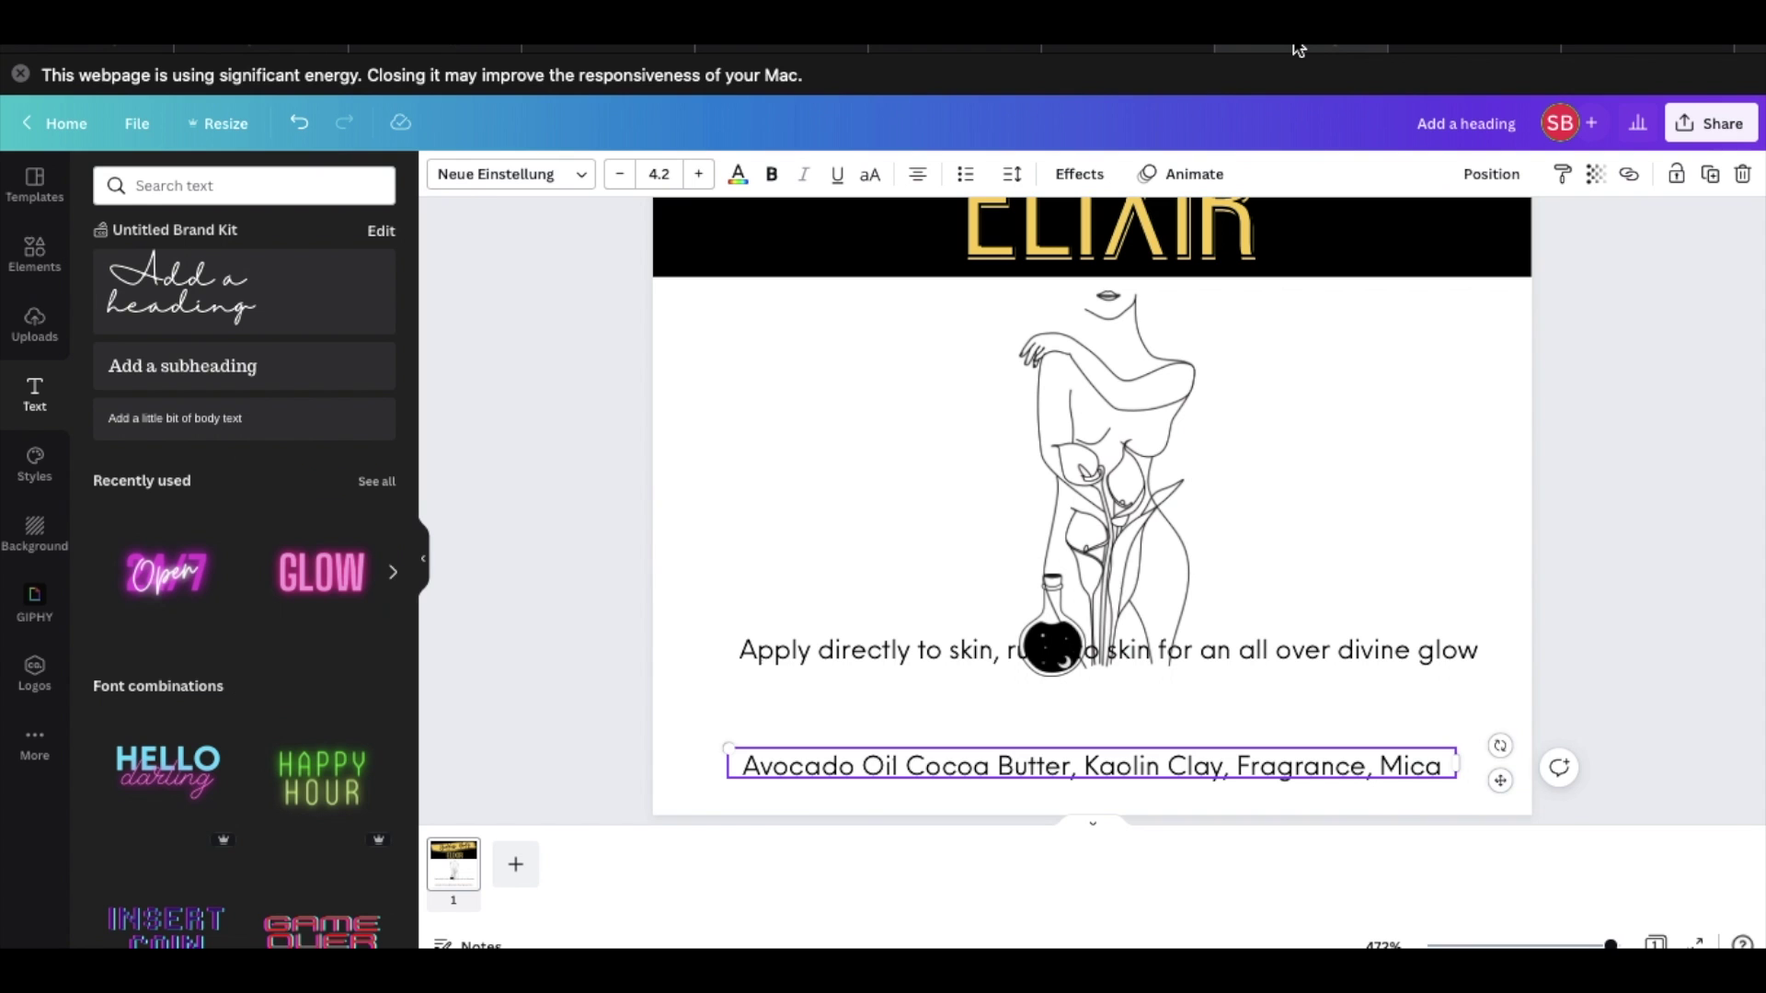
Duplicate the woman line art and overlay the copy exactly on the original to darken its lines.
click(1391, 444)
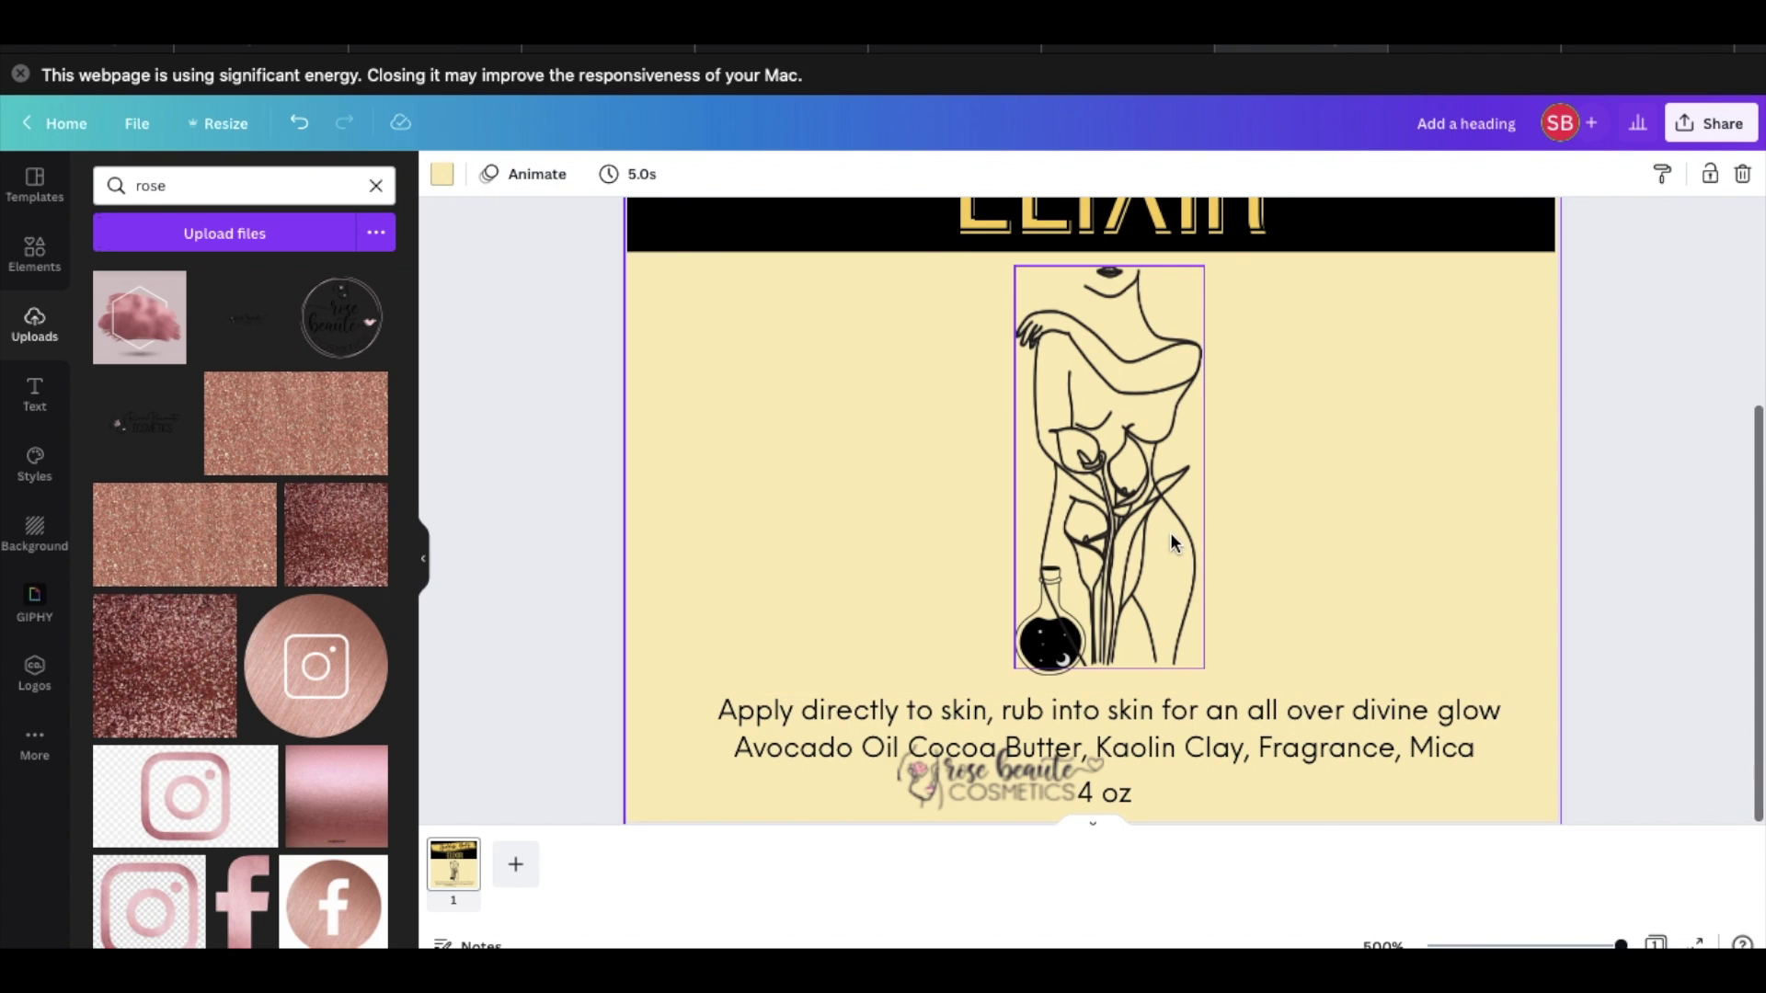
click(1187, 377)
click(1711, 175)
drag(1231, 460, 1151, 379)
click(1344, 456)
scroll(1101, 759, down, 1)
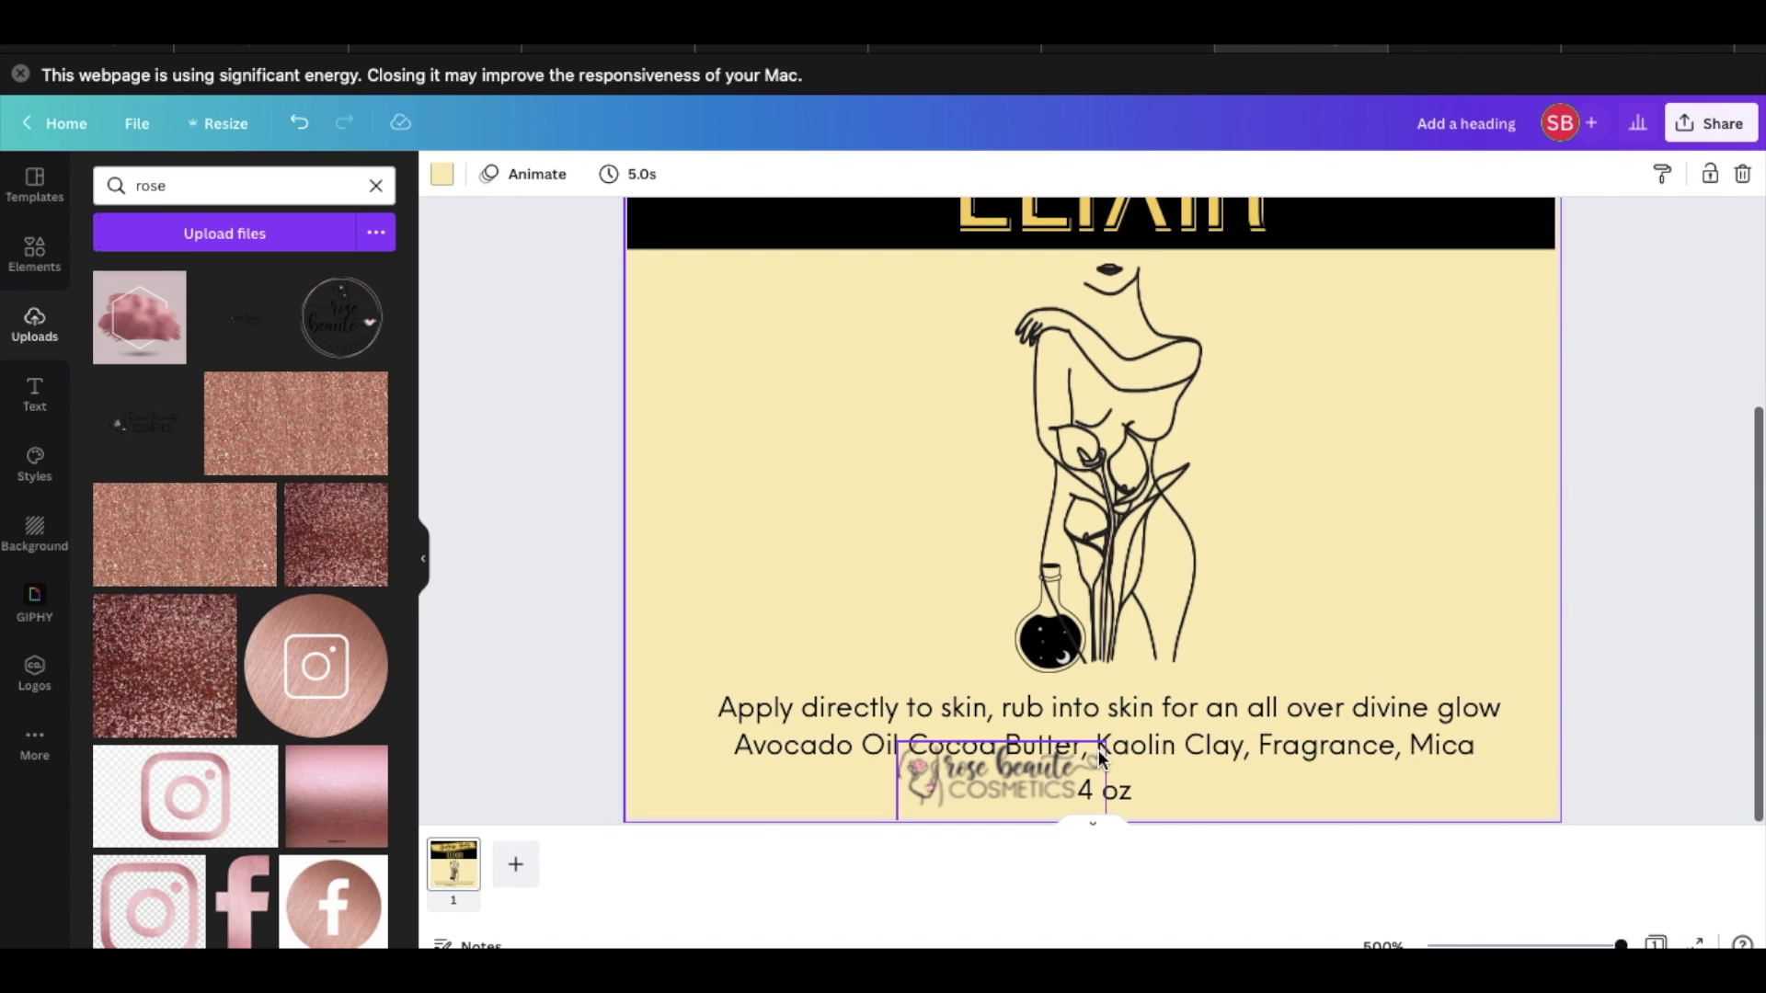
Nudge the application directions and the ingredients line up, closer together beneath the woman.
drag(1101, 715, 1103, 714)
drag(1235, 752, 1234, 738)
scroll(1163, 736, down, 1)
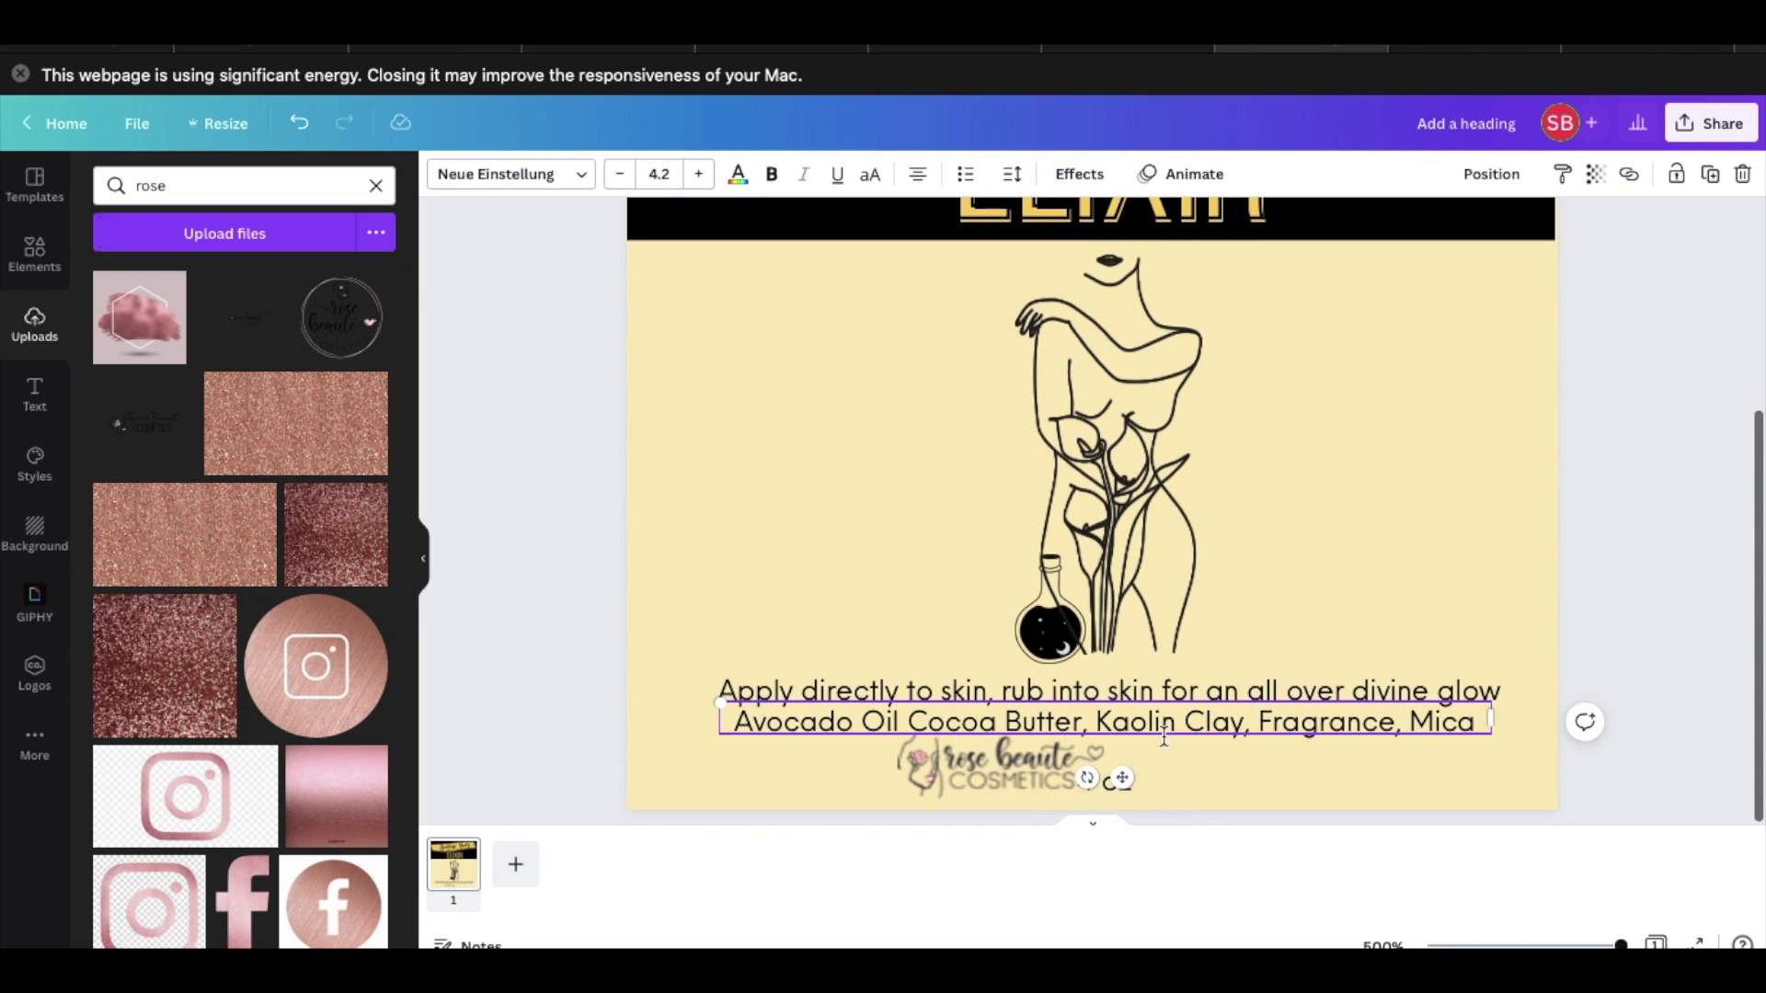
Center the Rose Beauté Cosmetics logo beneath the ingredients line and shrink it slightly.
drag(1016, 772, 1124, 777)
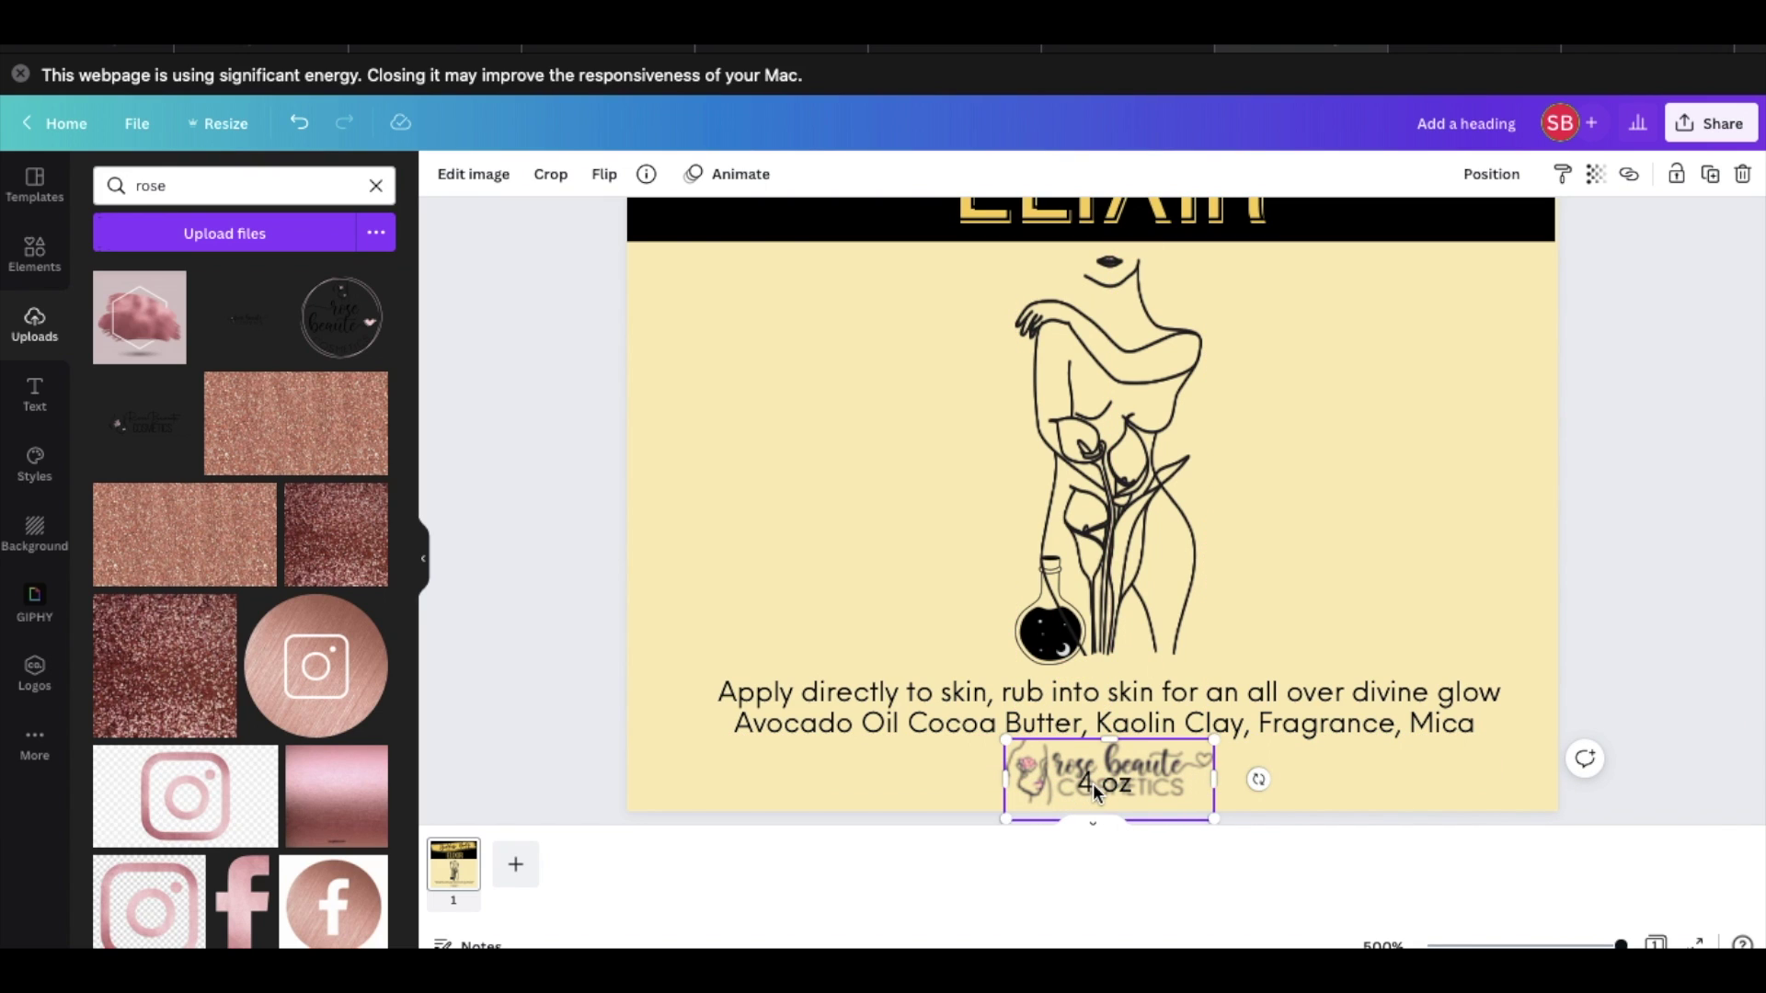
drag(1215, 783, 1175, 784)
click(1576, 599)
scroll(1419, 663, up, 1)
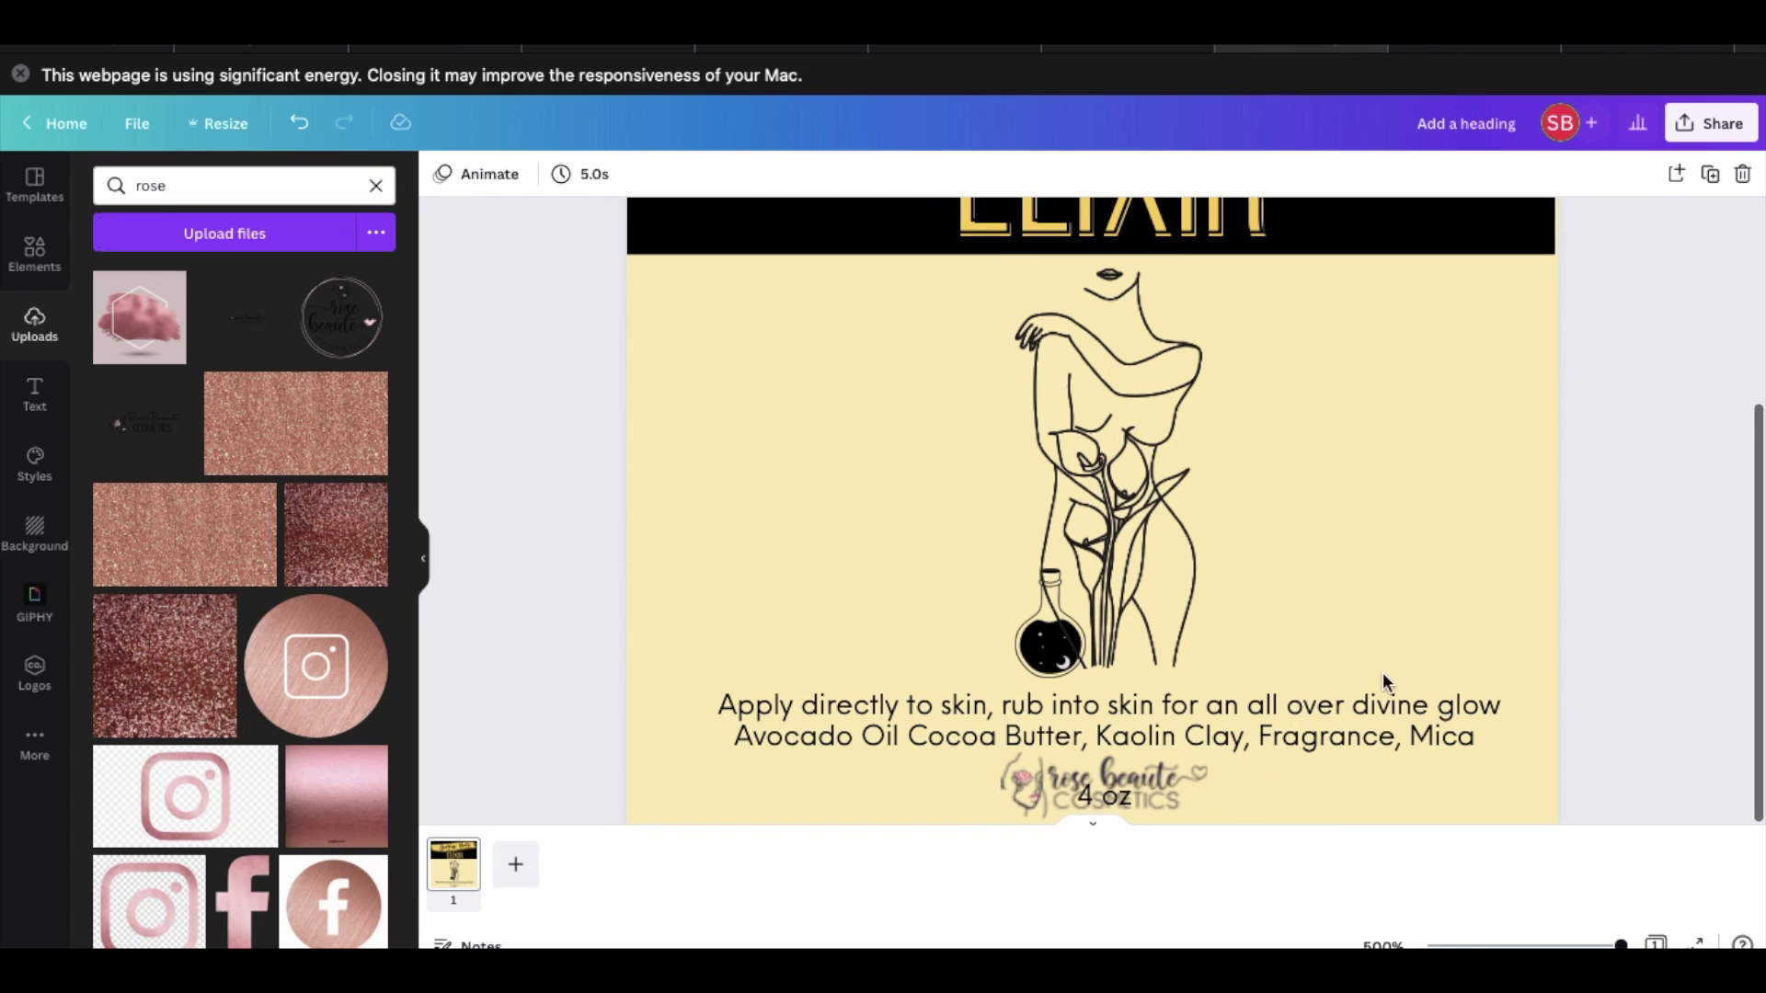
Nudge the application directions up, and move "4 oz" off the logo to beside the woman's right leg.
drag(1237, 702, 1238, 695)
click(1702, 457)
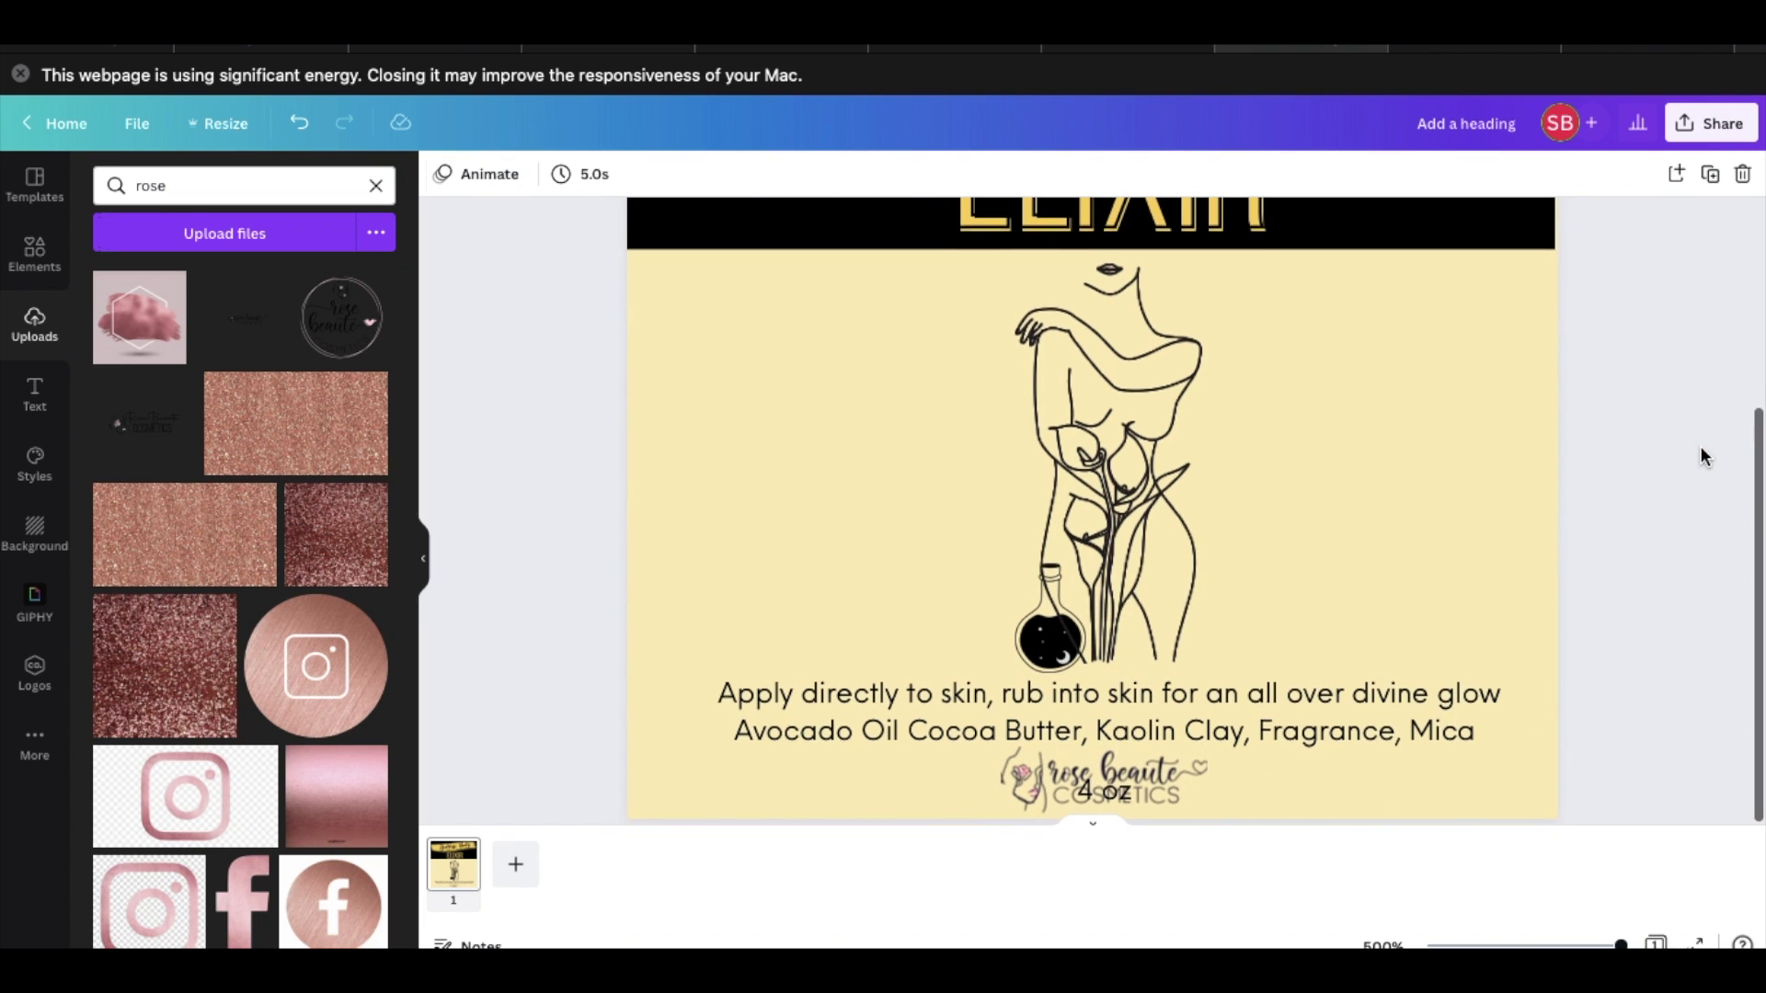
drag(1130, 778, 1235, 666)
click(1573, 466)
click(1630, 531)
drag(994, 791, 1152, 789)
click(1592, 512)
scroll(1592, 512, up, 5)
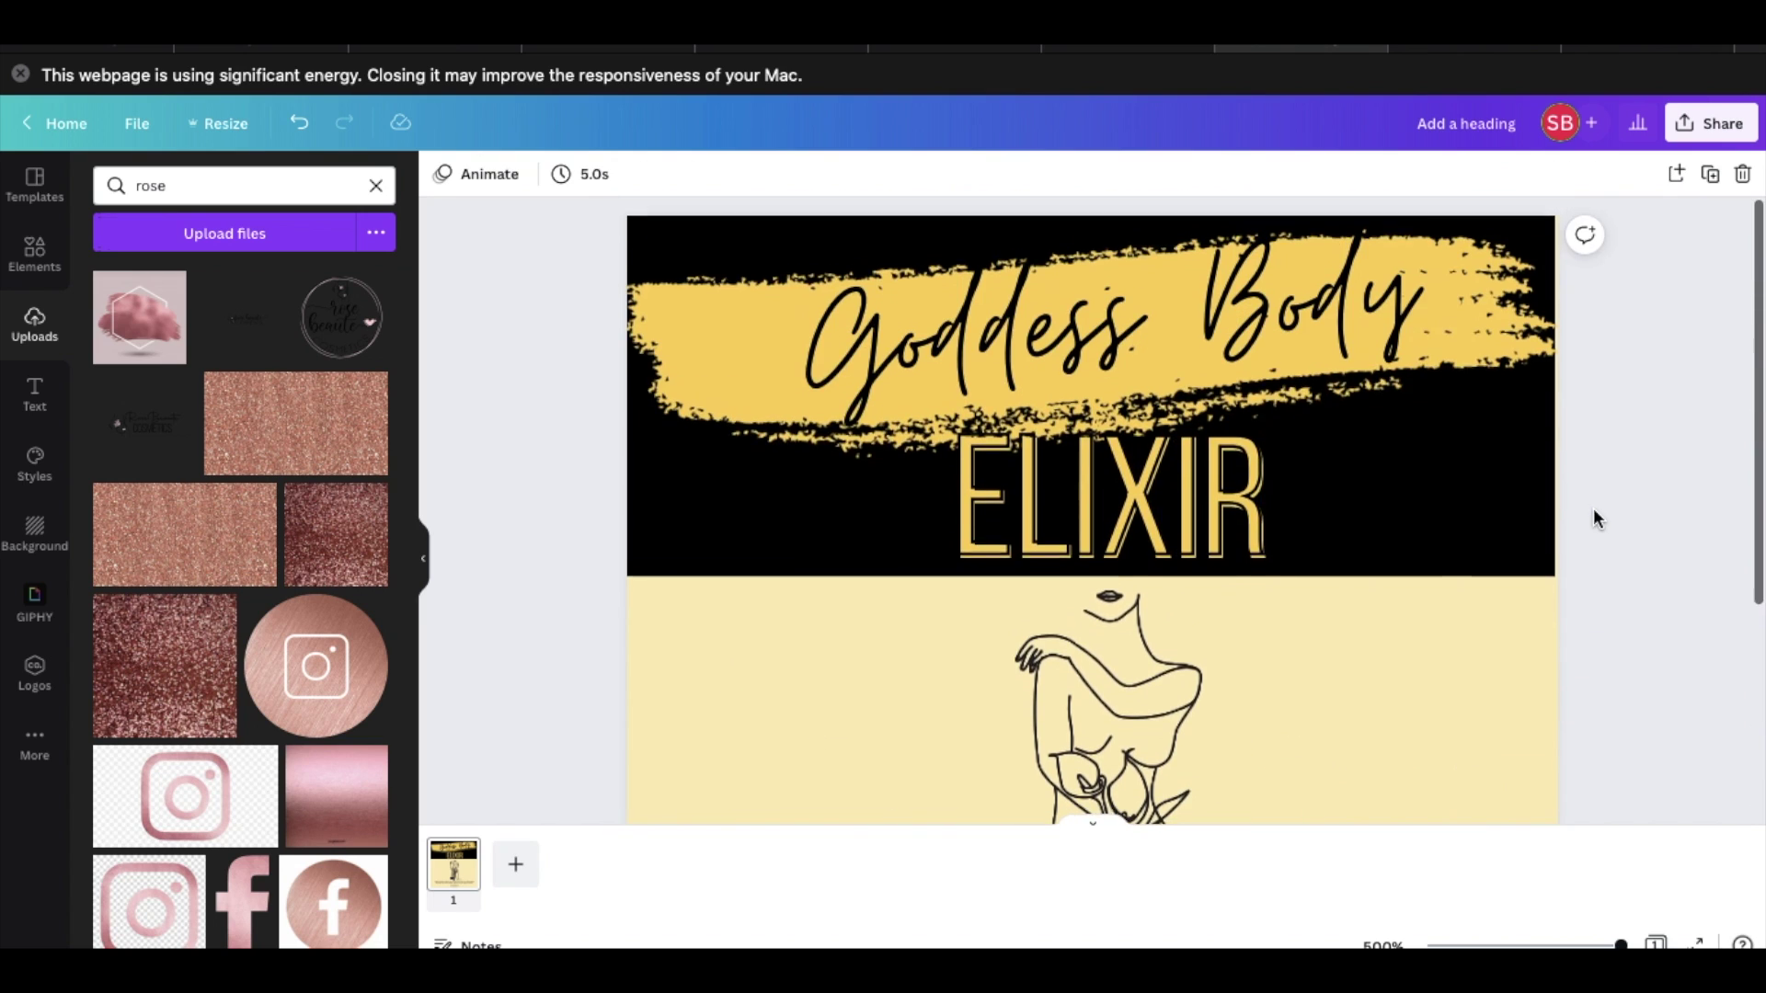
click(1522, 944)
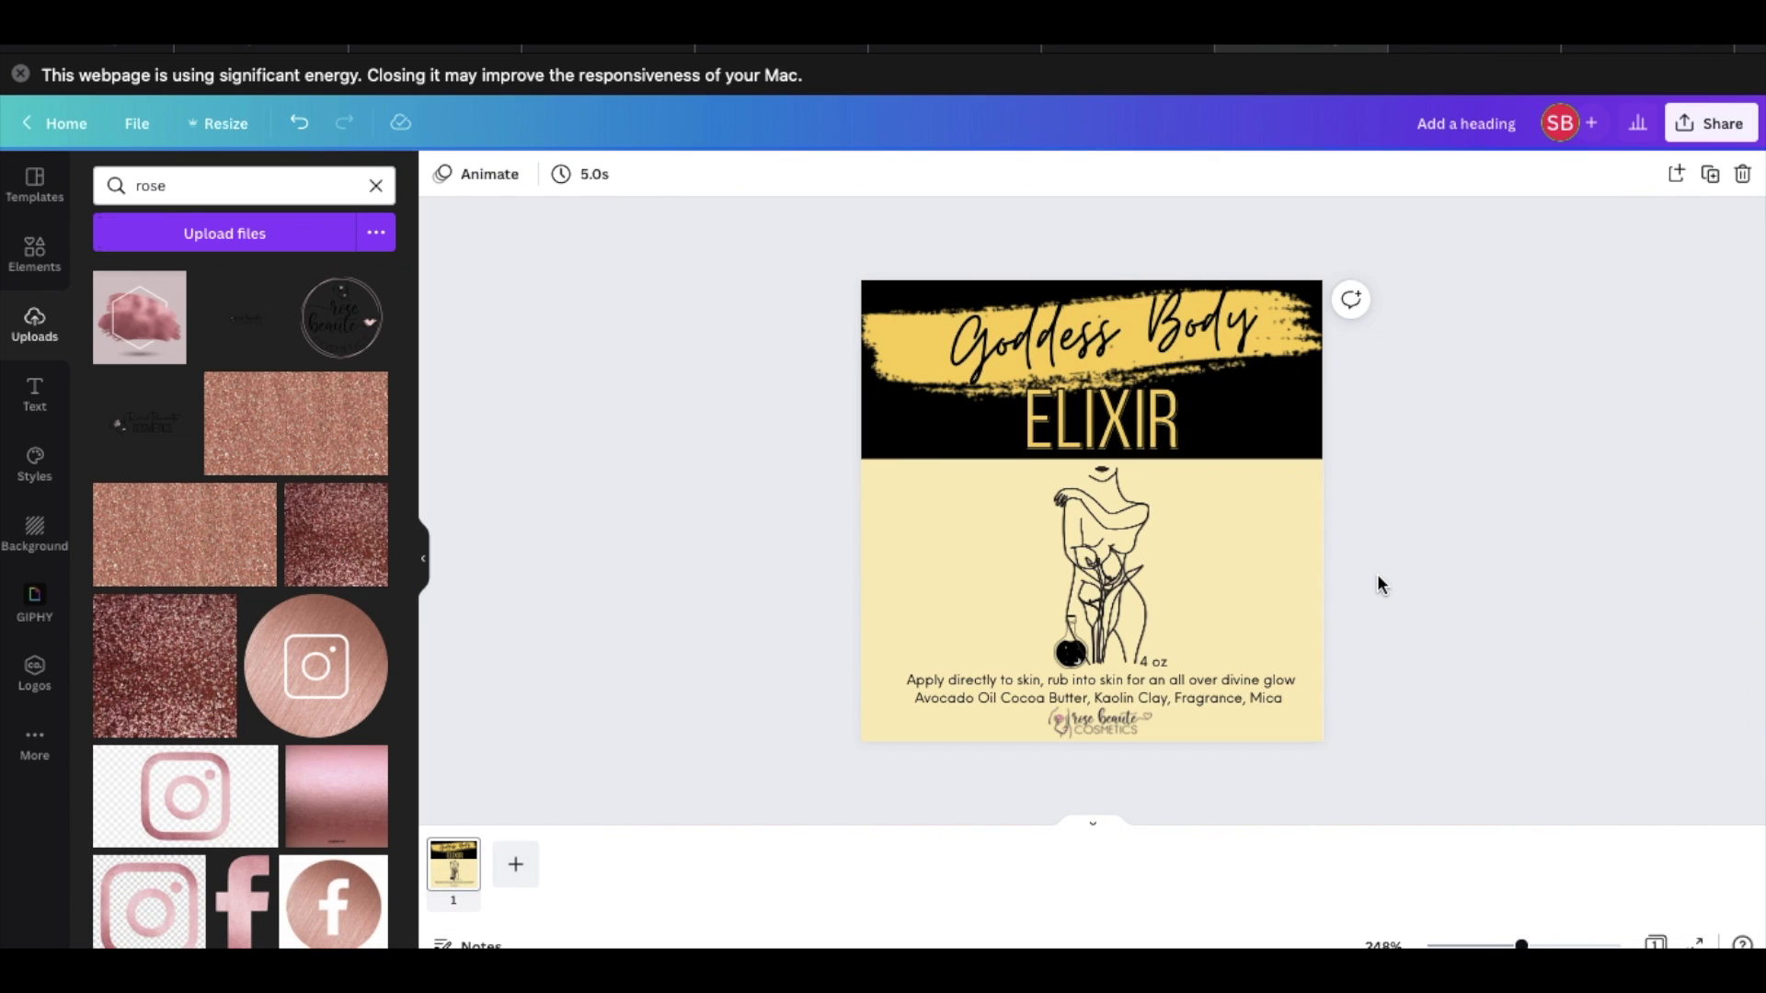
click(1121, 727)
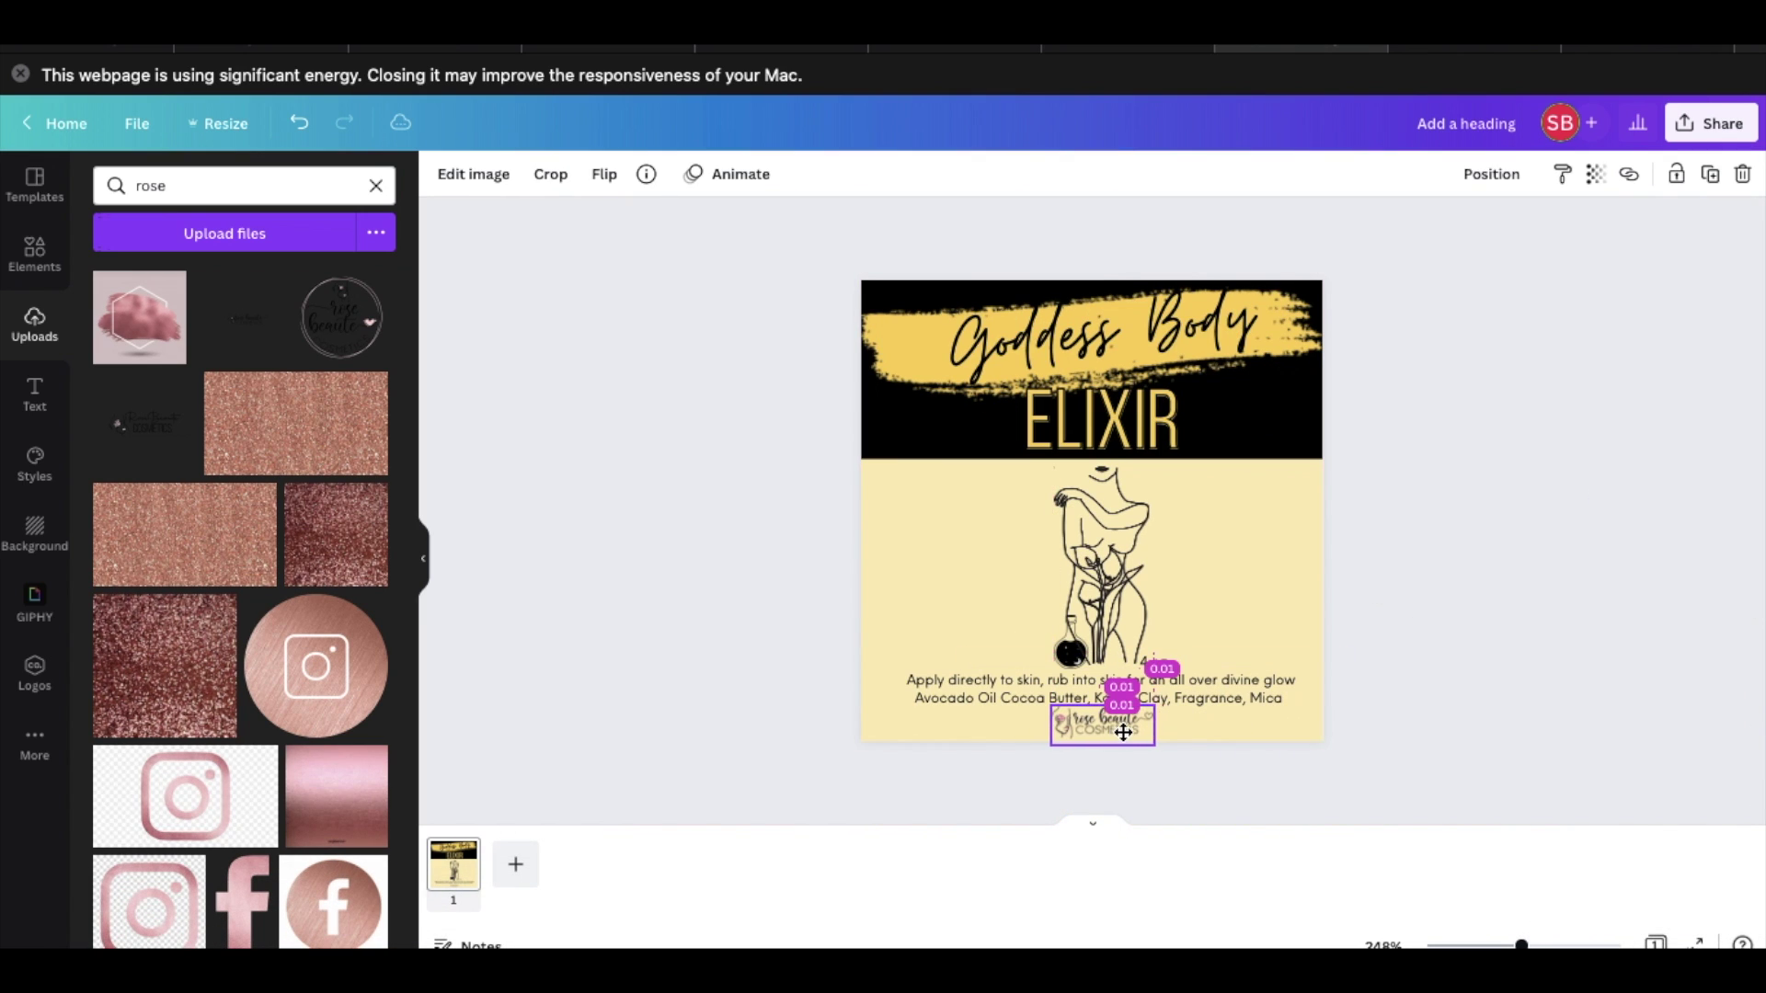
click(1470, 705)
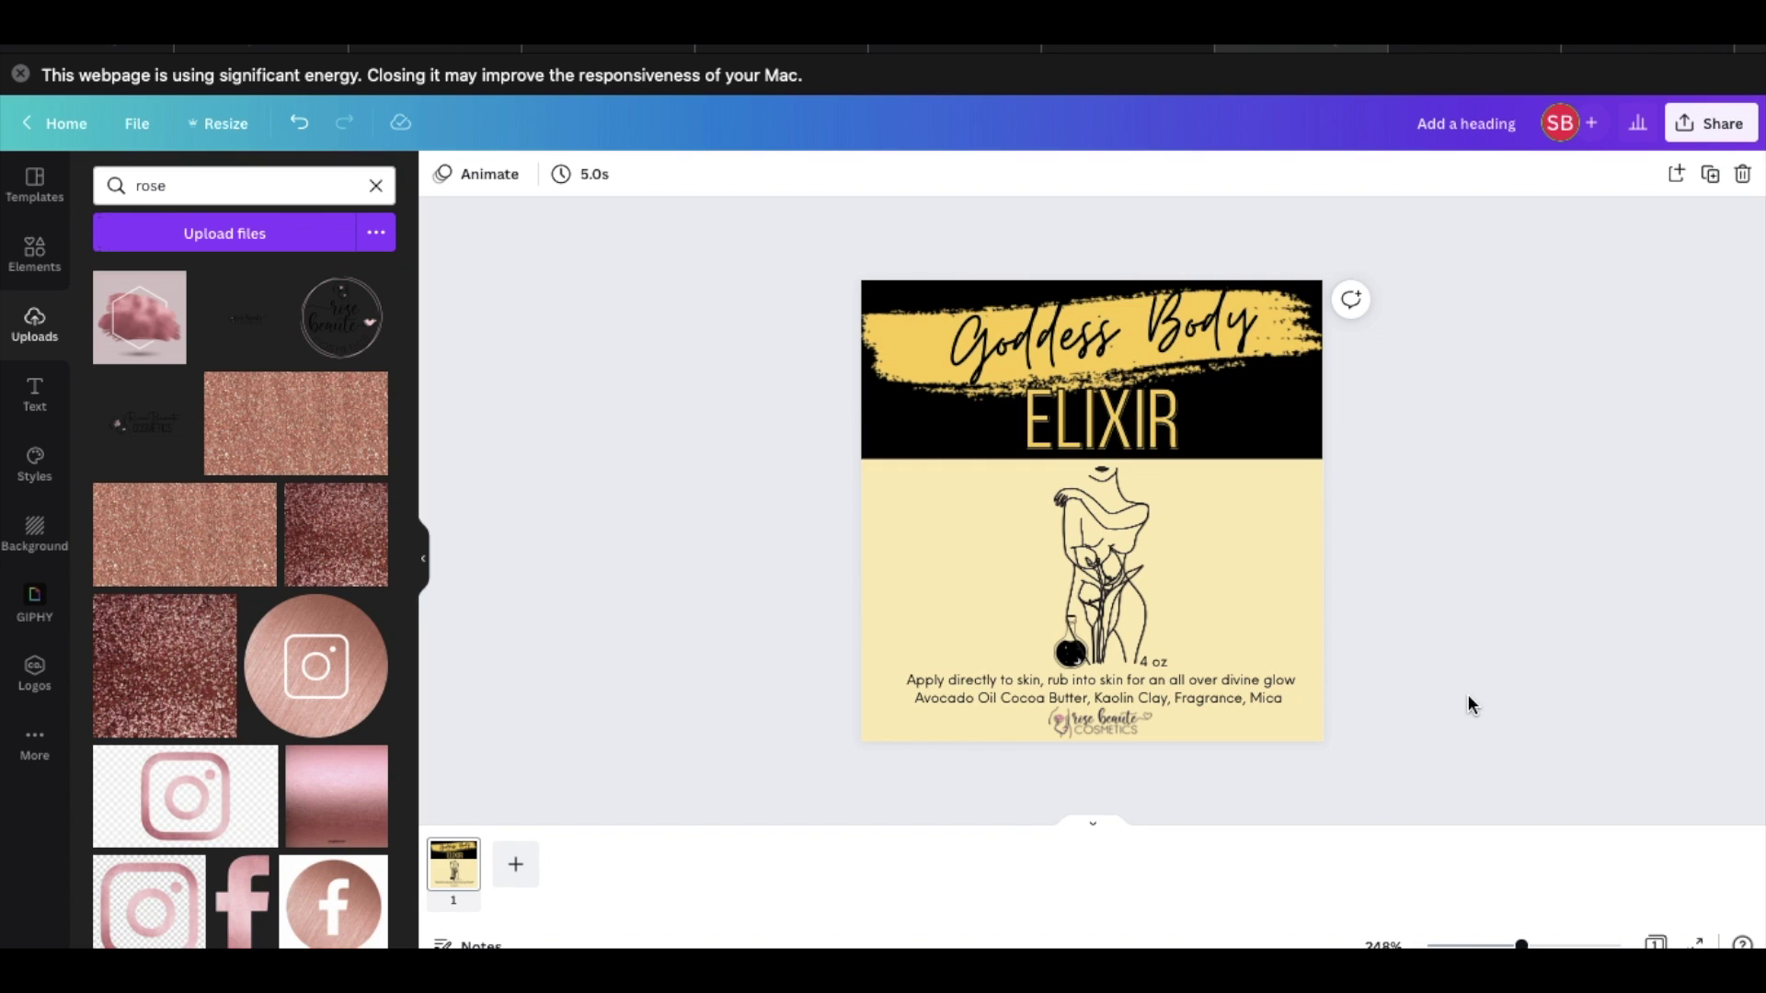
Recolor the label's pale yellow background to the custom off-white #FFFCF3.
click(1293, 580)
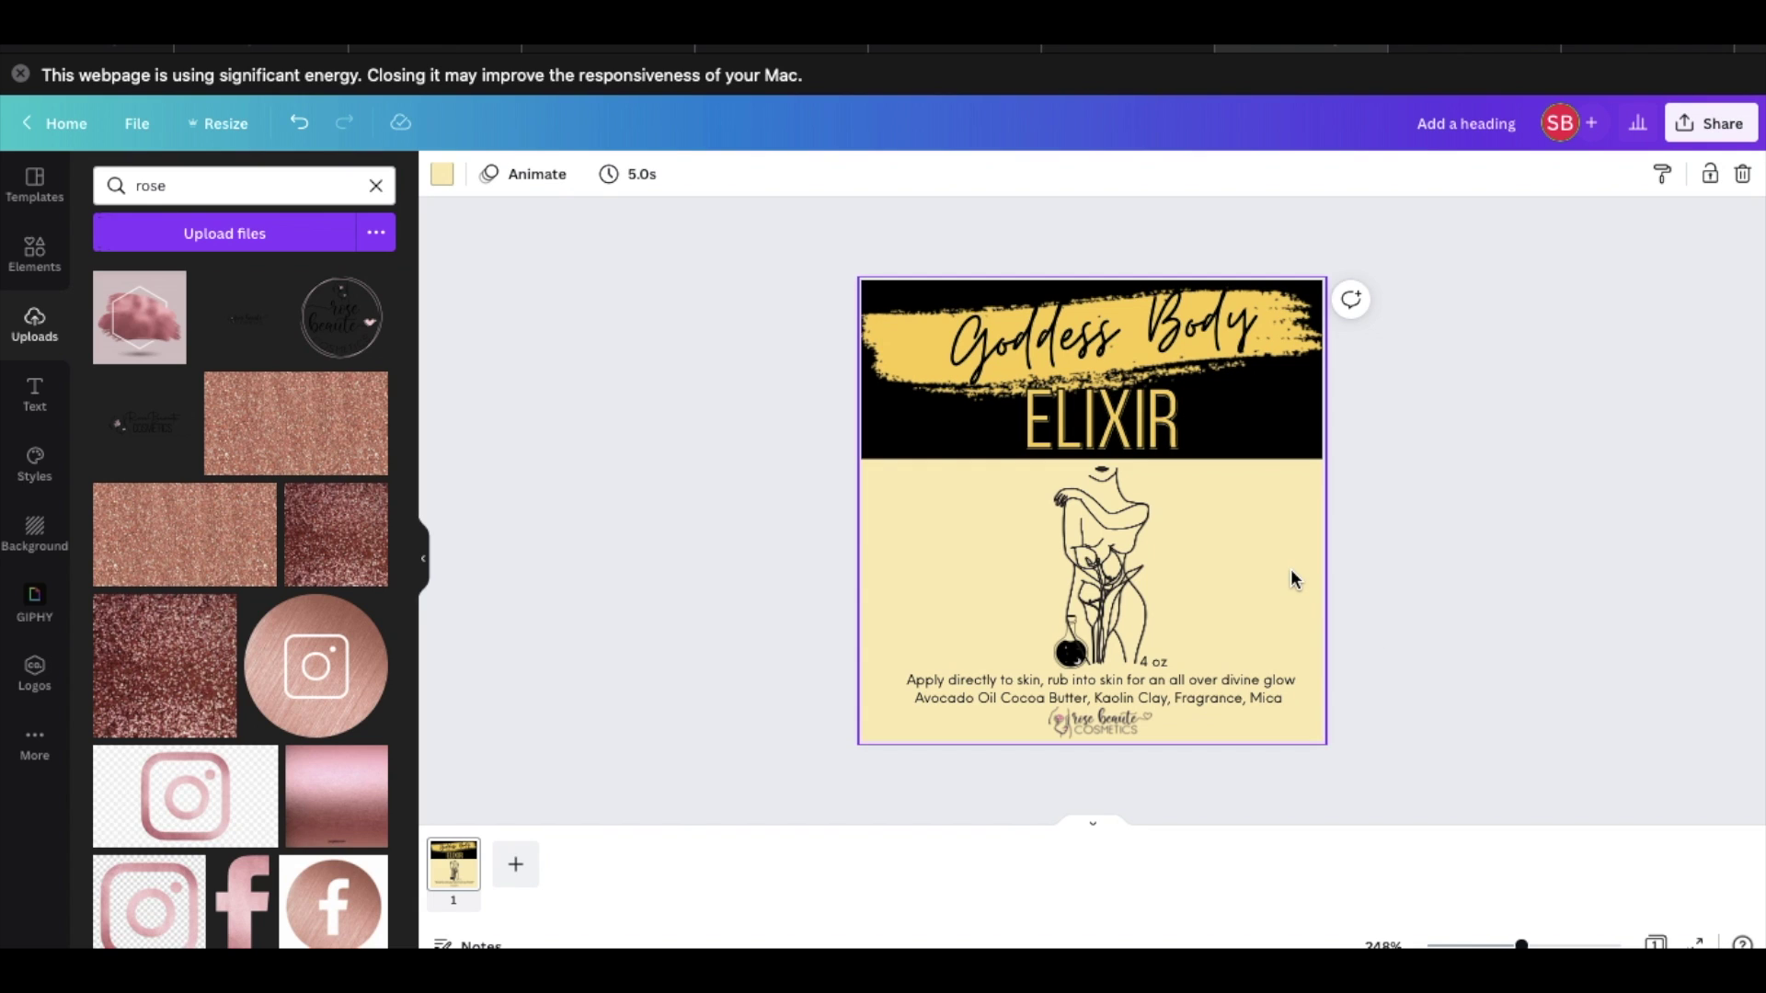
click(443, 175)
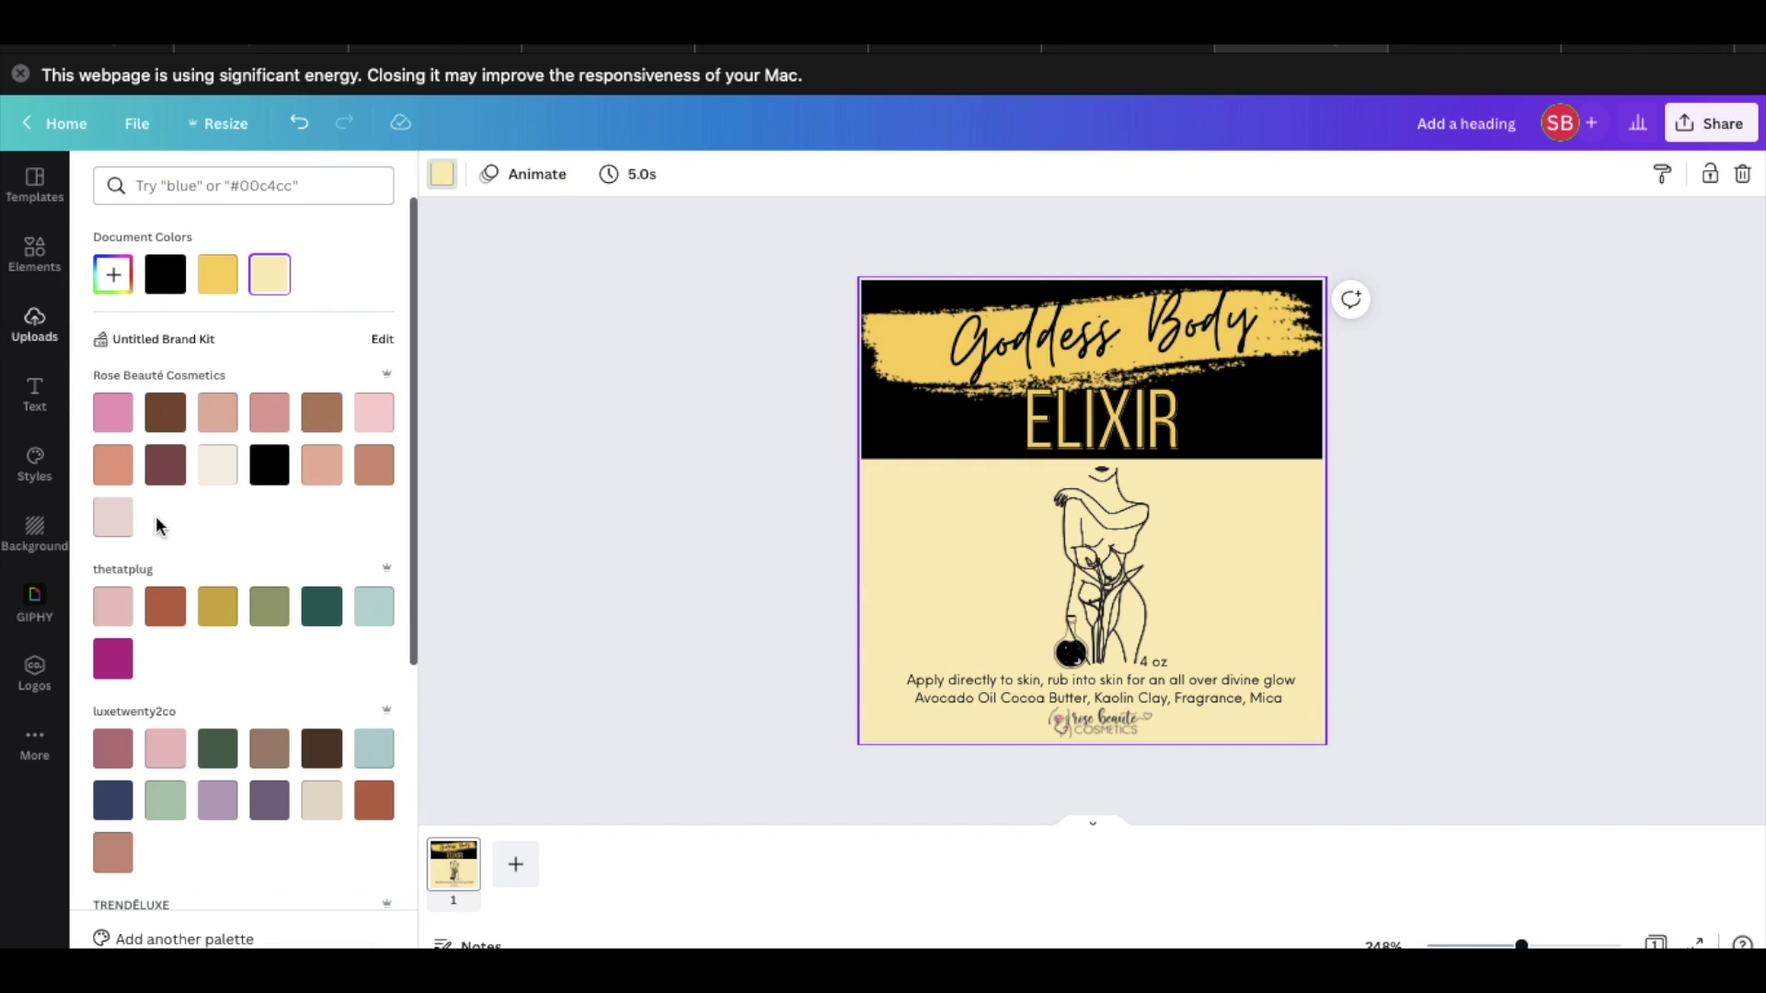
click(113, 275)
click(121, 313)
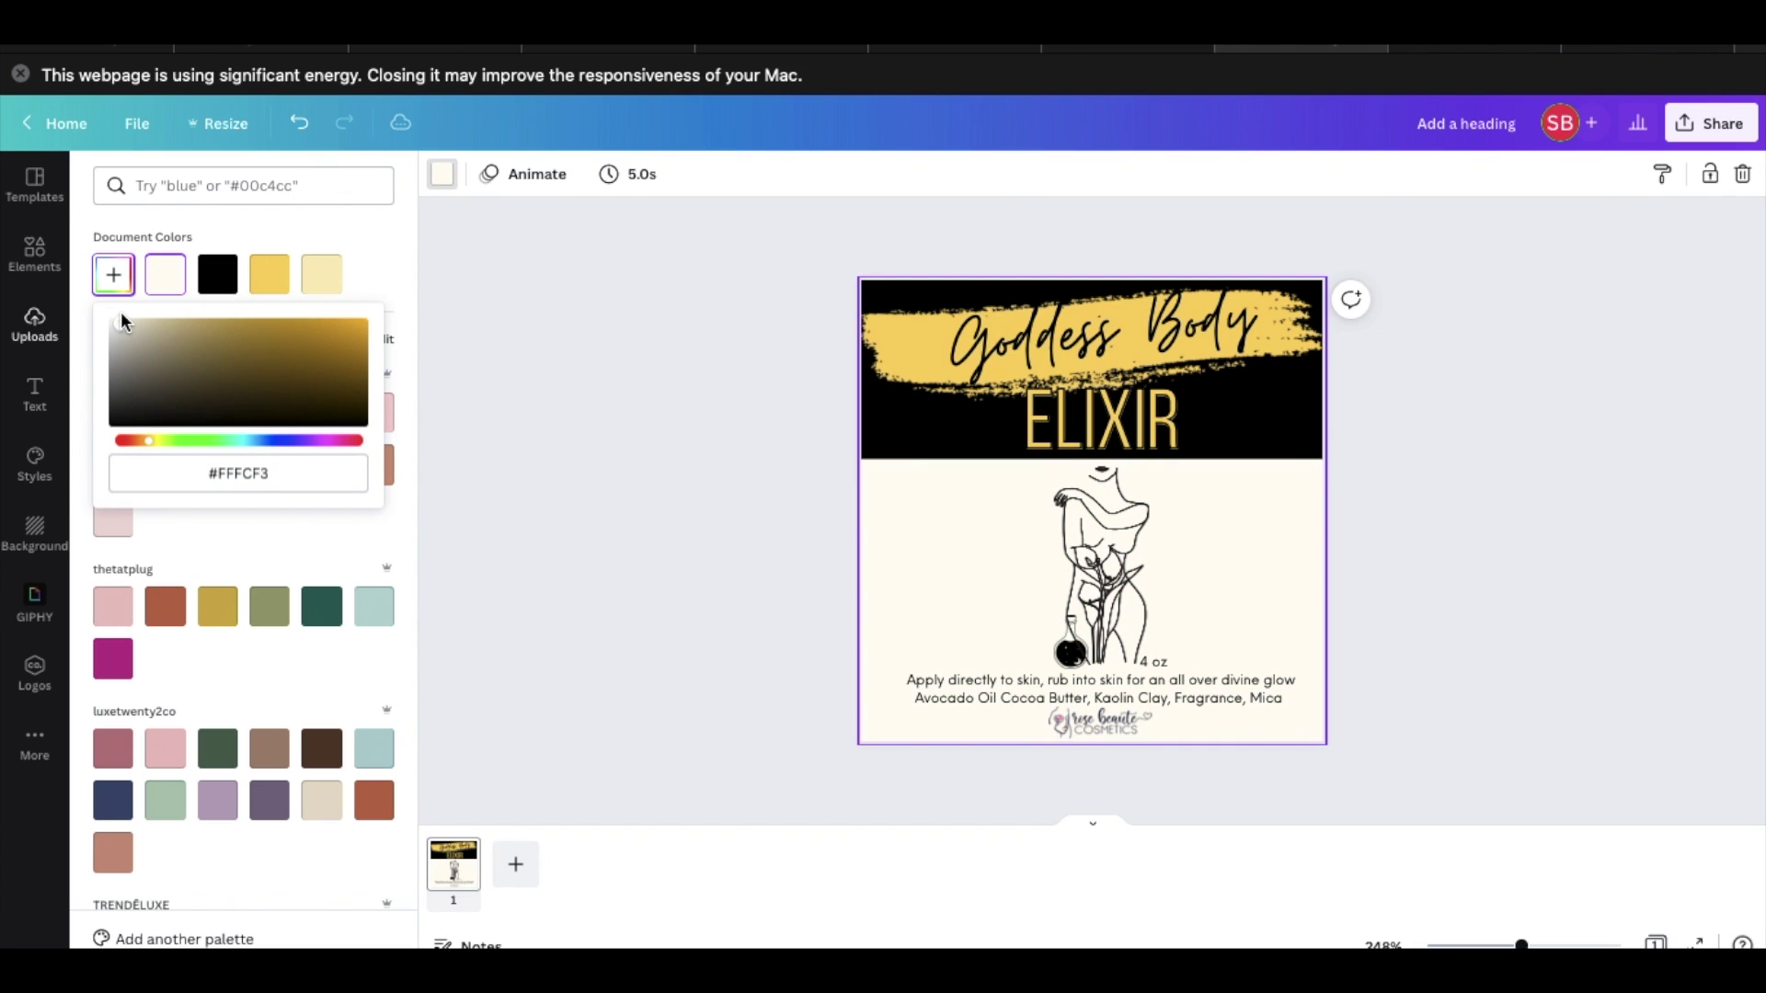
click(544, 256)
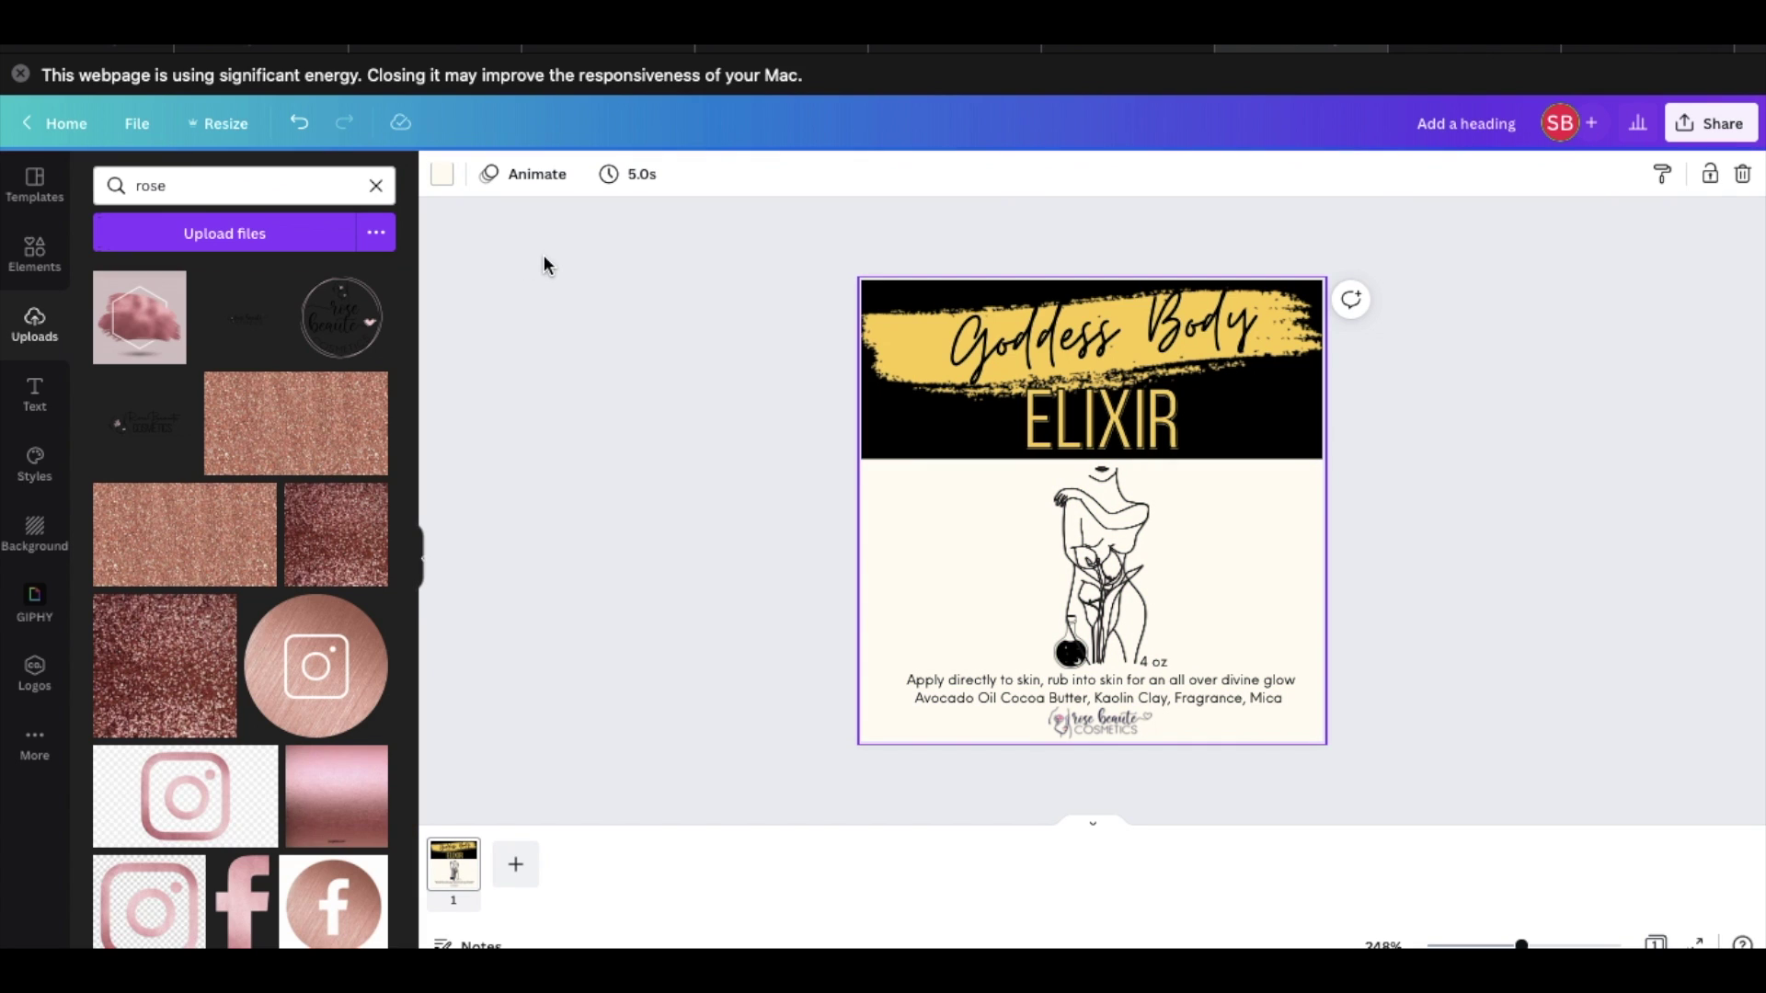
Try the brush stroke's gold, #FBD266, as the label's background color.
click(441, 173)
click(113, 274)
drag(119, 326, 294, 301)
click(258, 284)
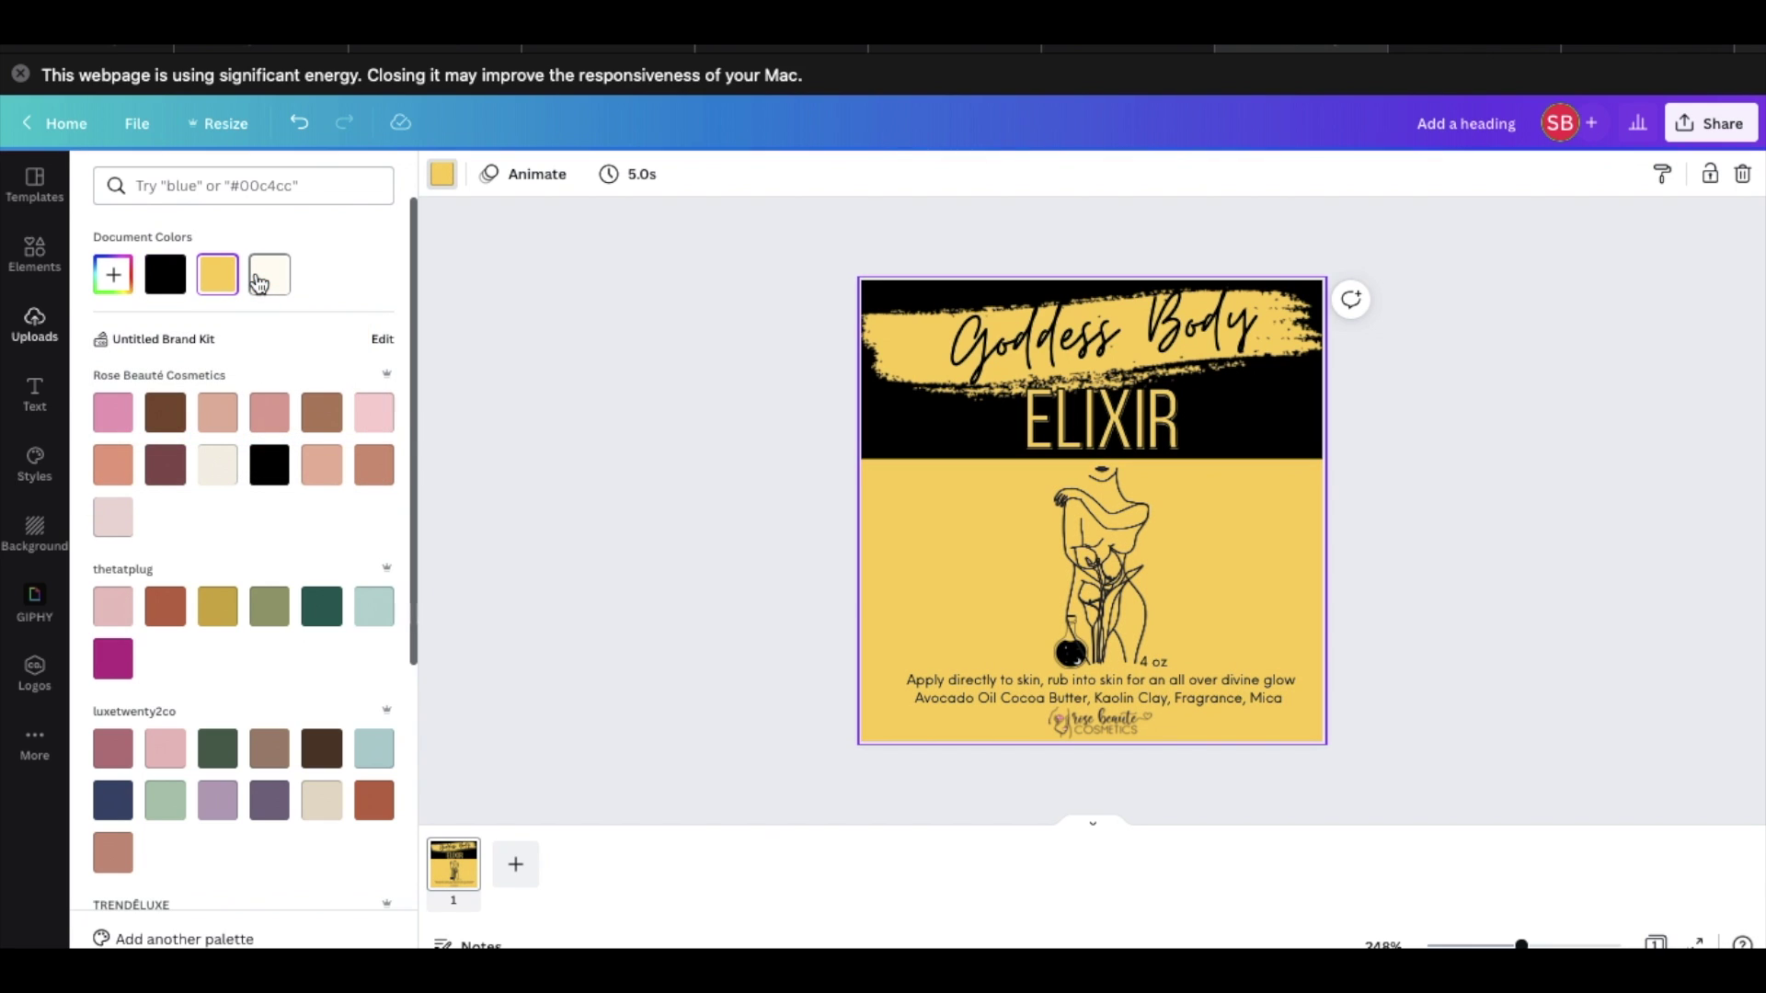
click(501, 298)
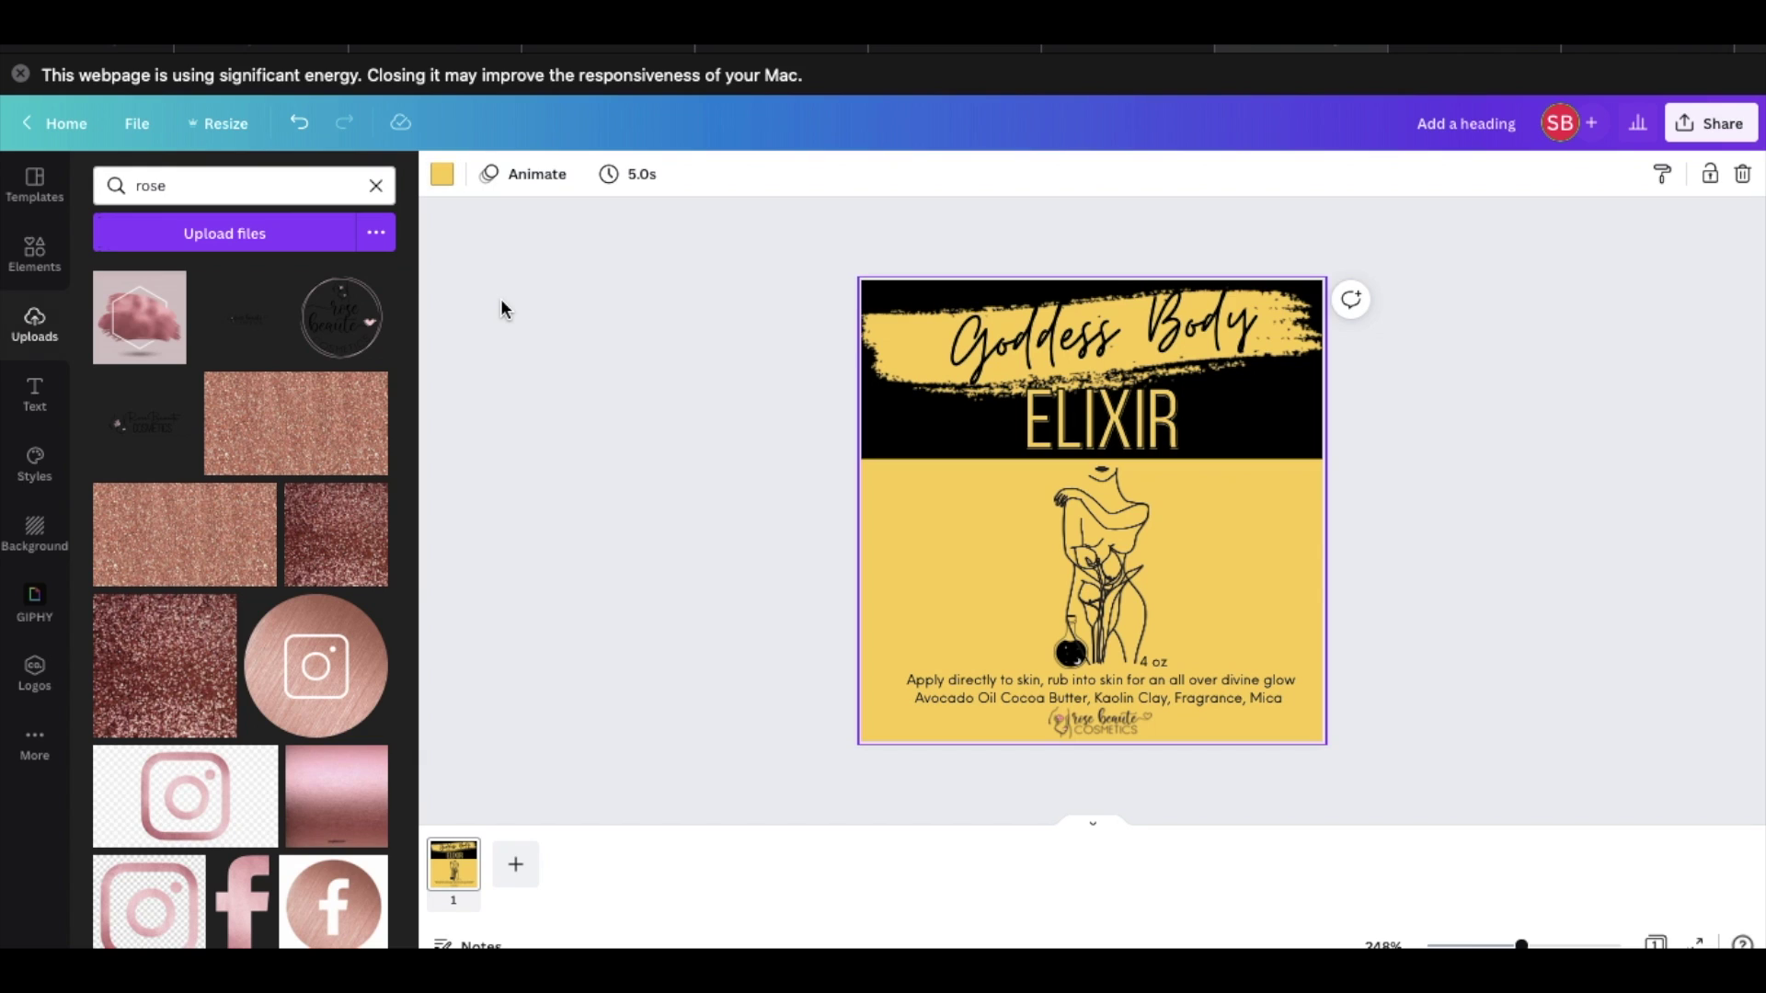
click(1509, 571)
Lighten the label's gold background to the custom pale yellow #FFECBA.
click(1275, 576)
click(442, 176)
click(127, 274)
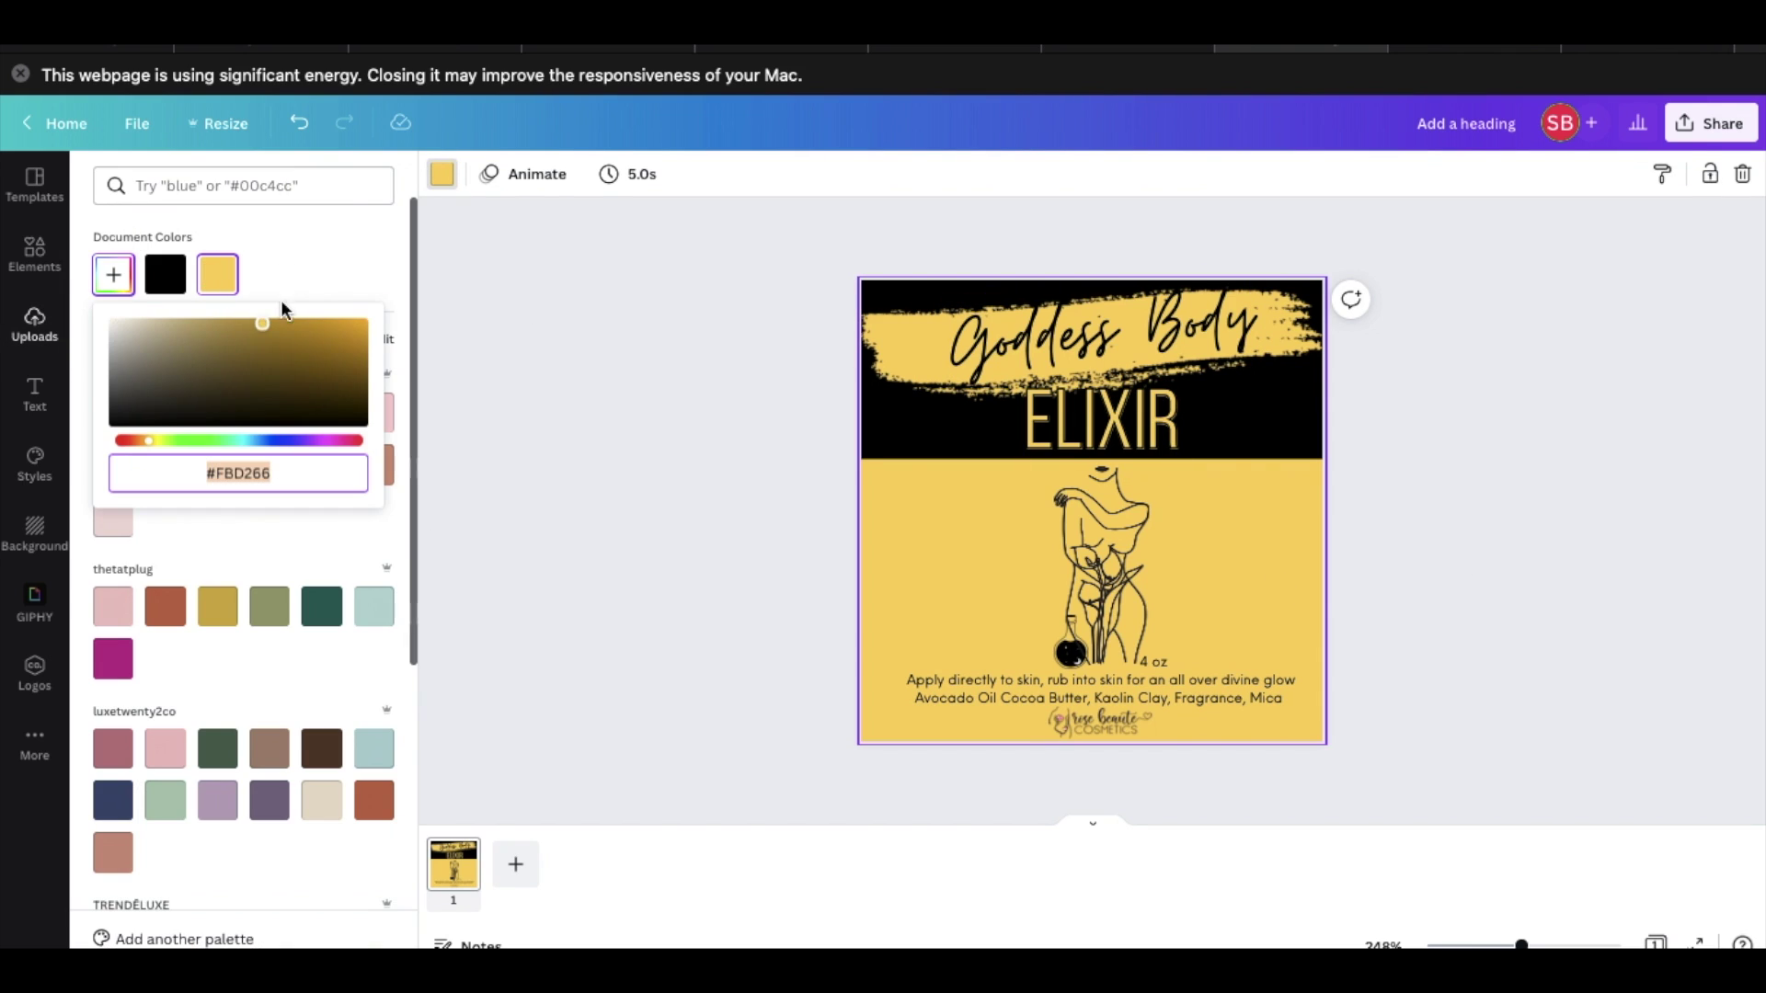
drag(269, 309, 179, 302)
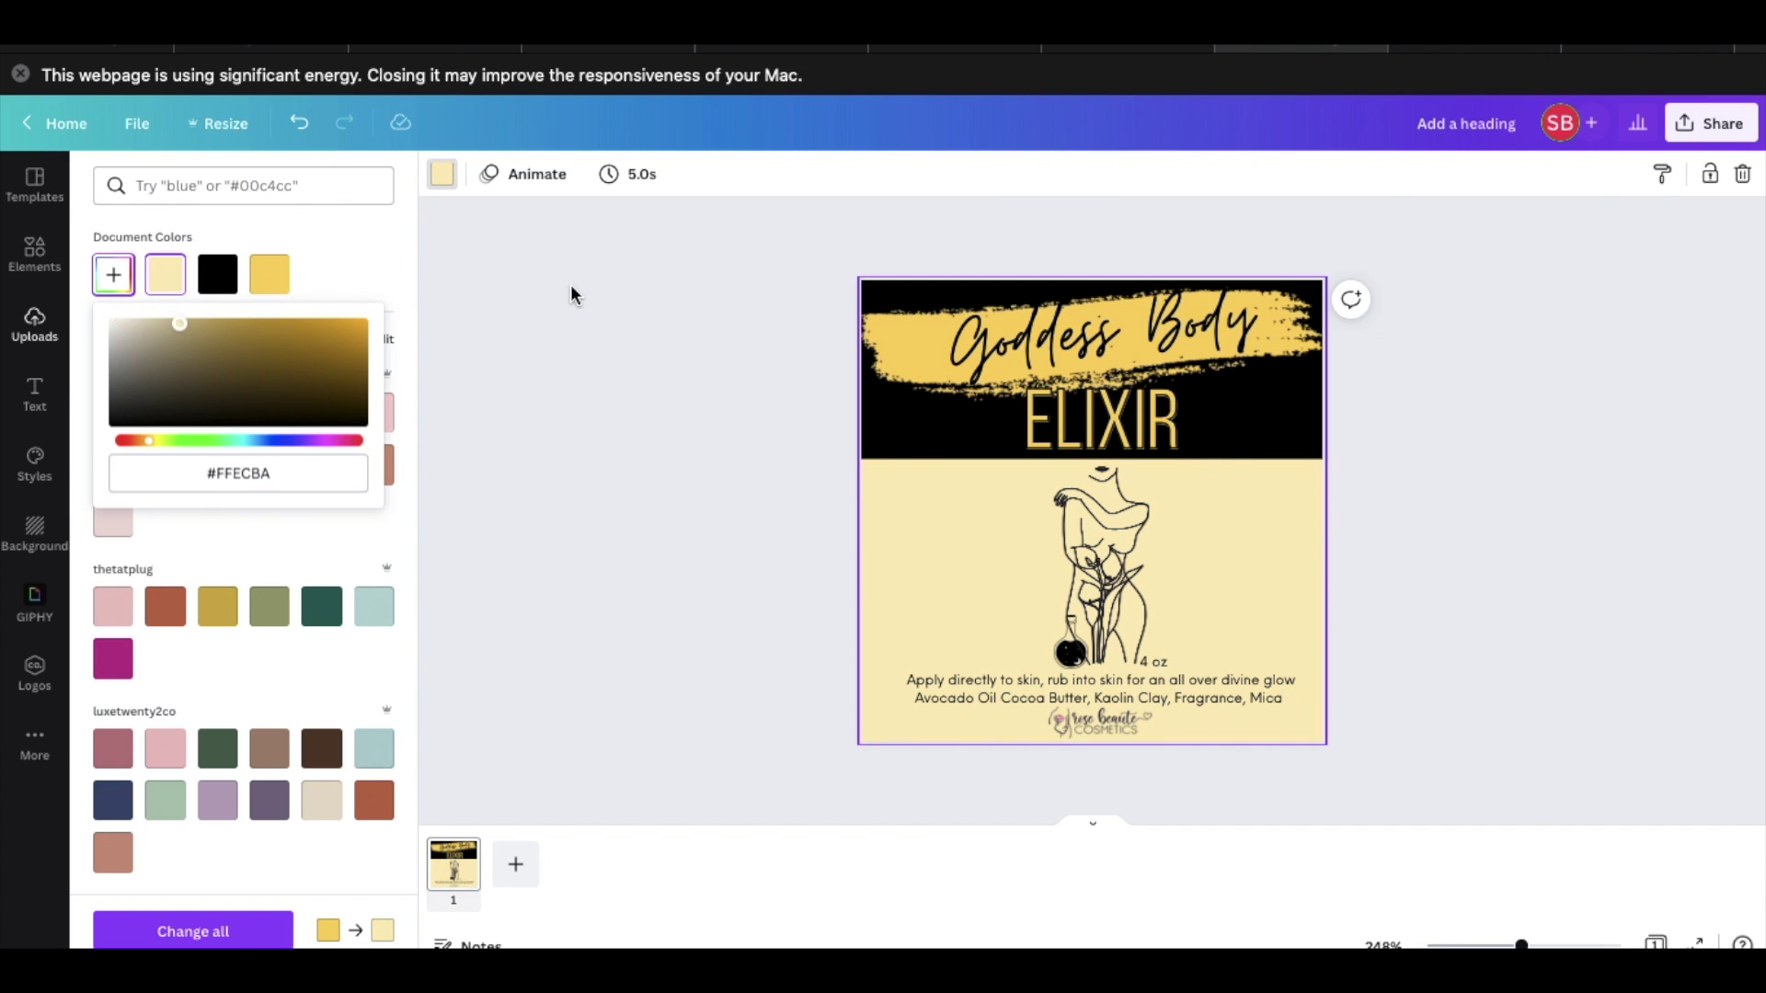
click(1450, 315)
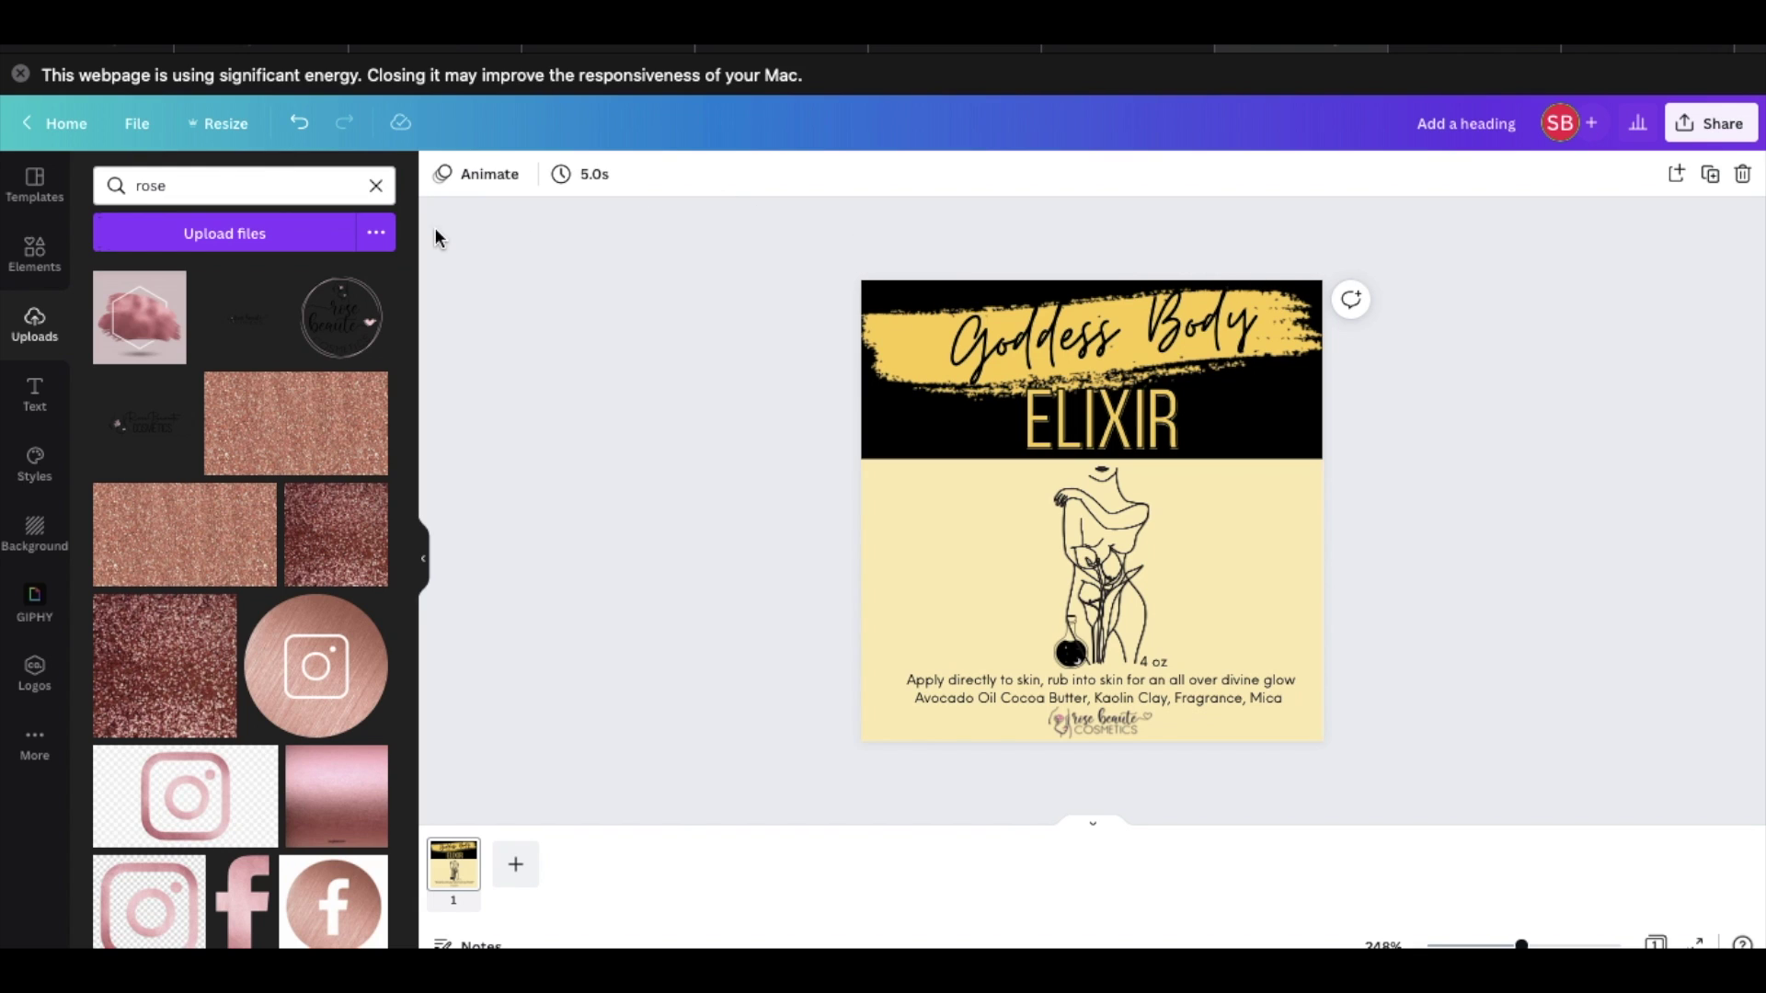
Set the background behind the woman art and text to off-white #FFFCF3 and deselect it.
right_click(986, 526)
click(442, 177)
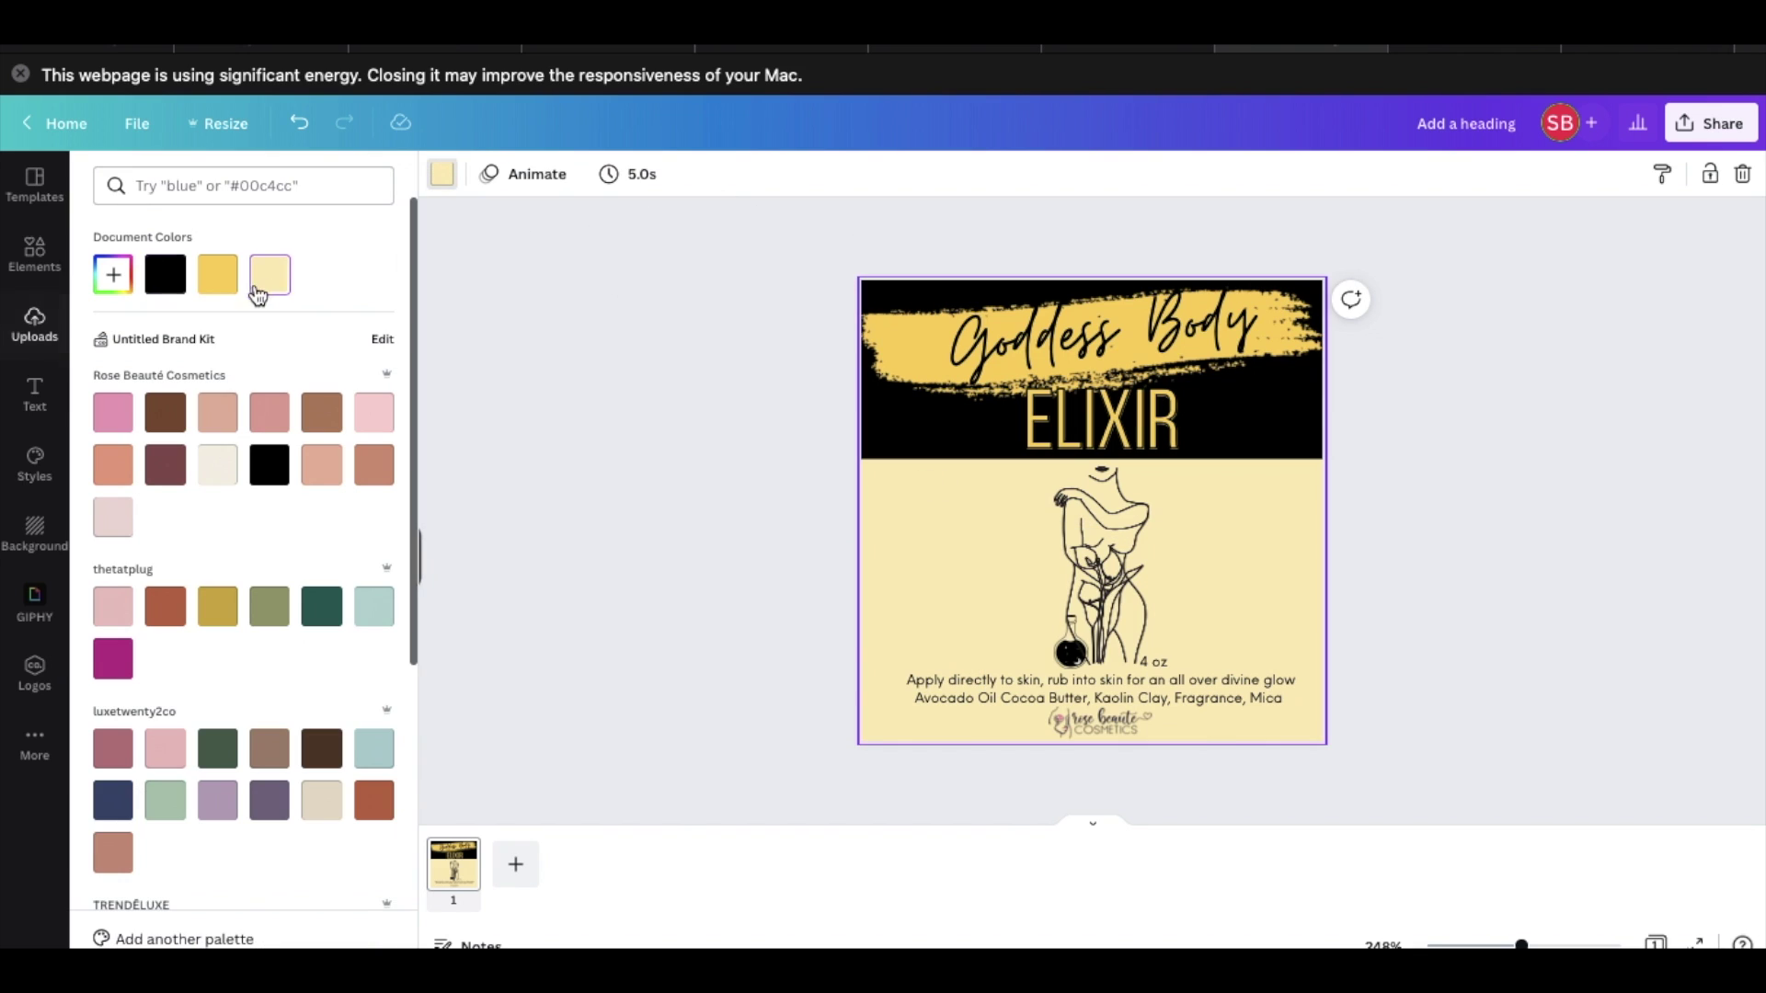
click(114, 274)
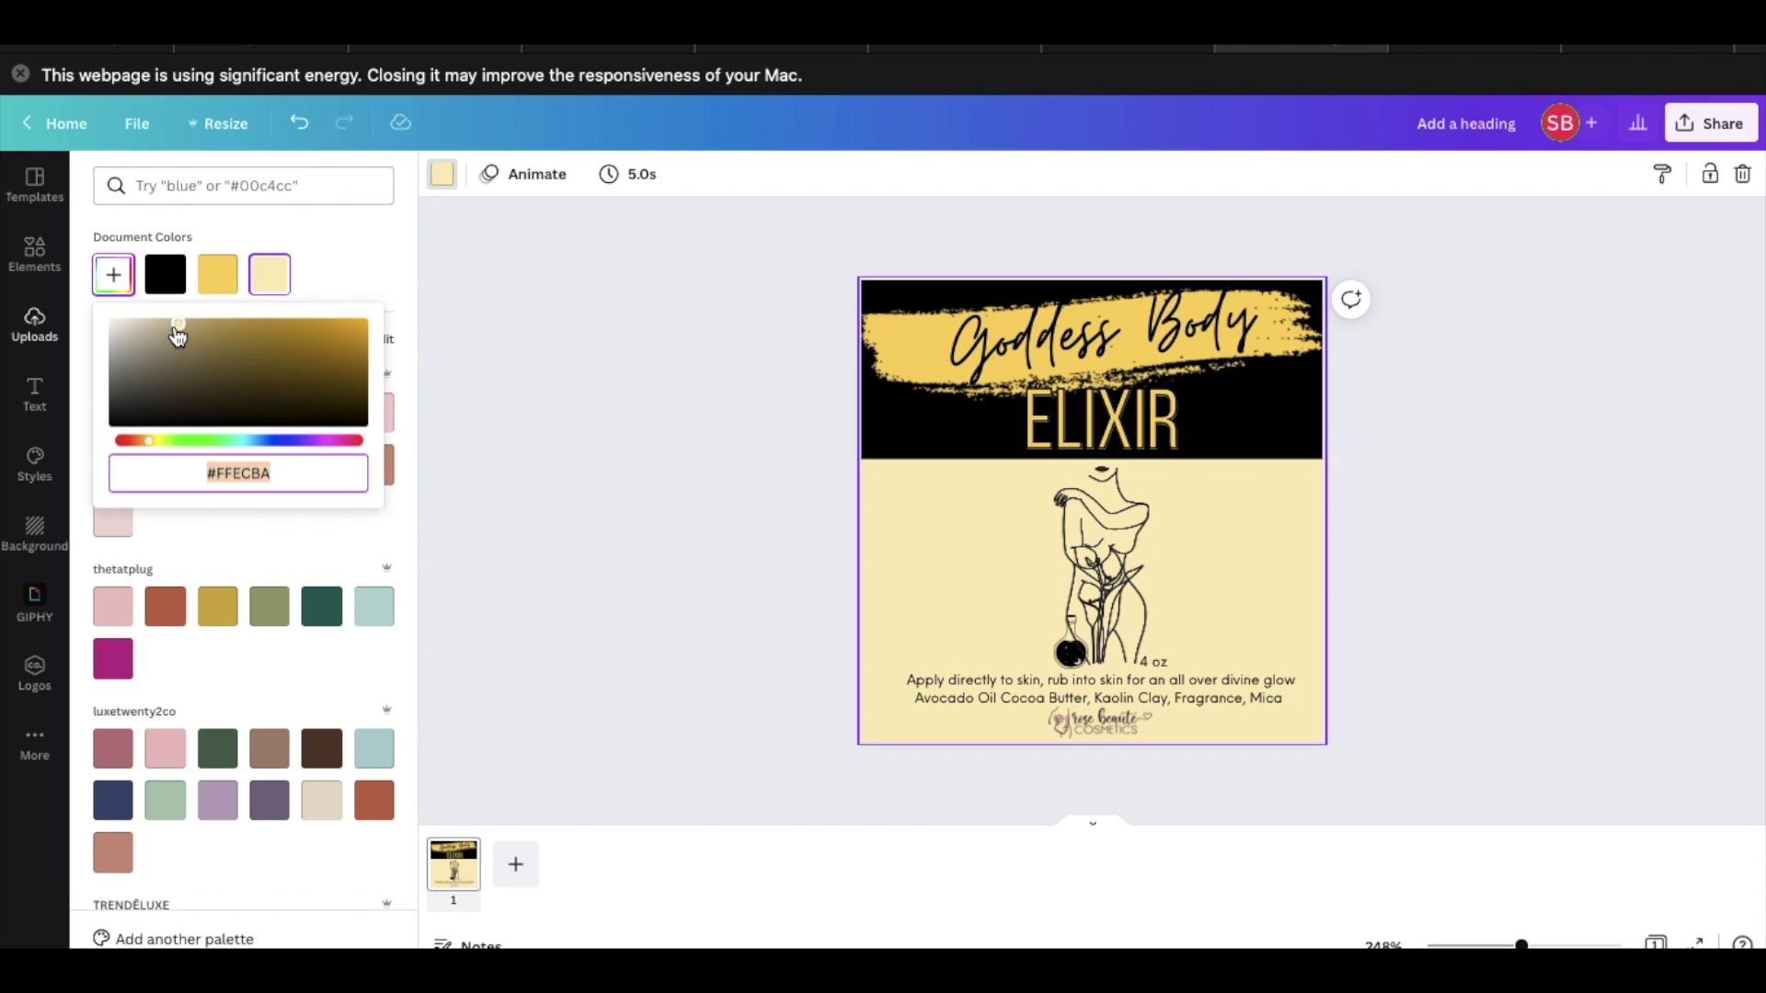
drag(179, 324, 120, 324)
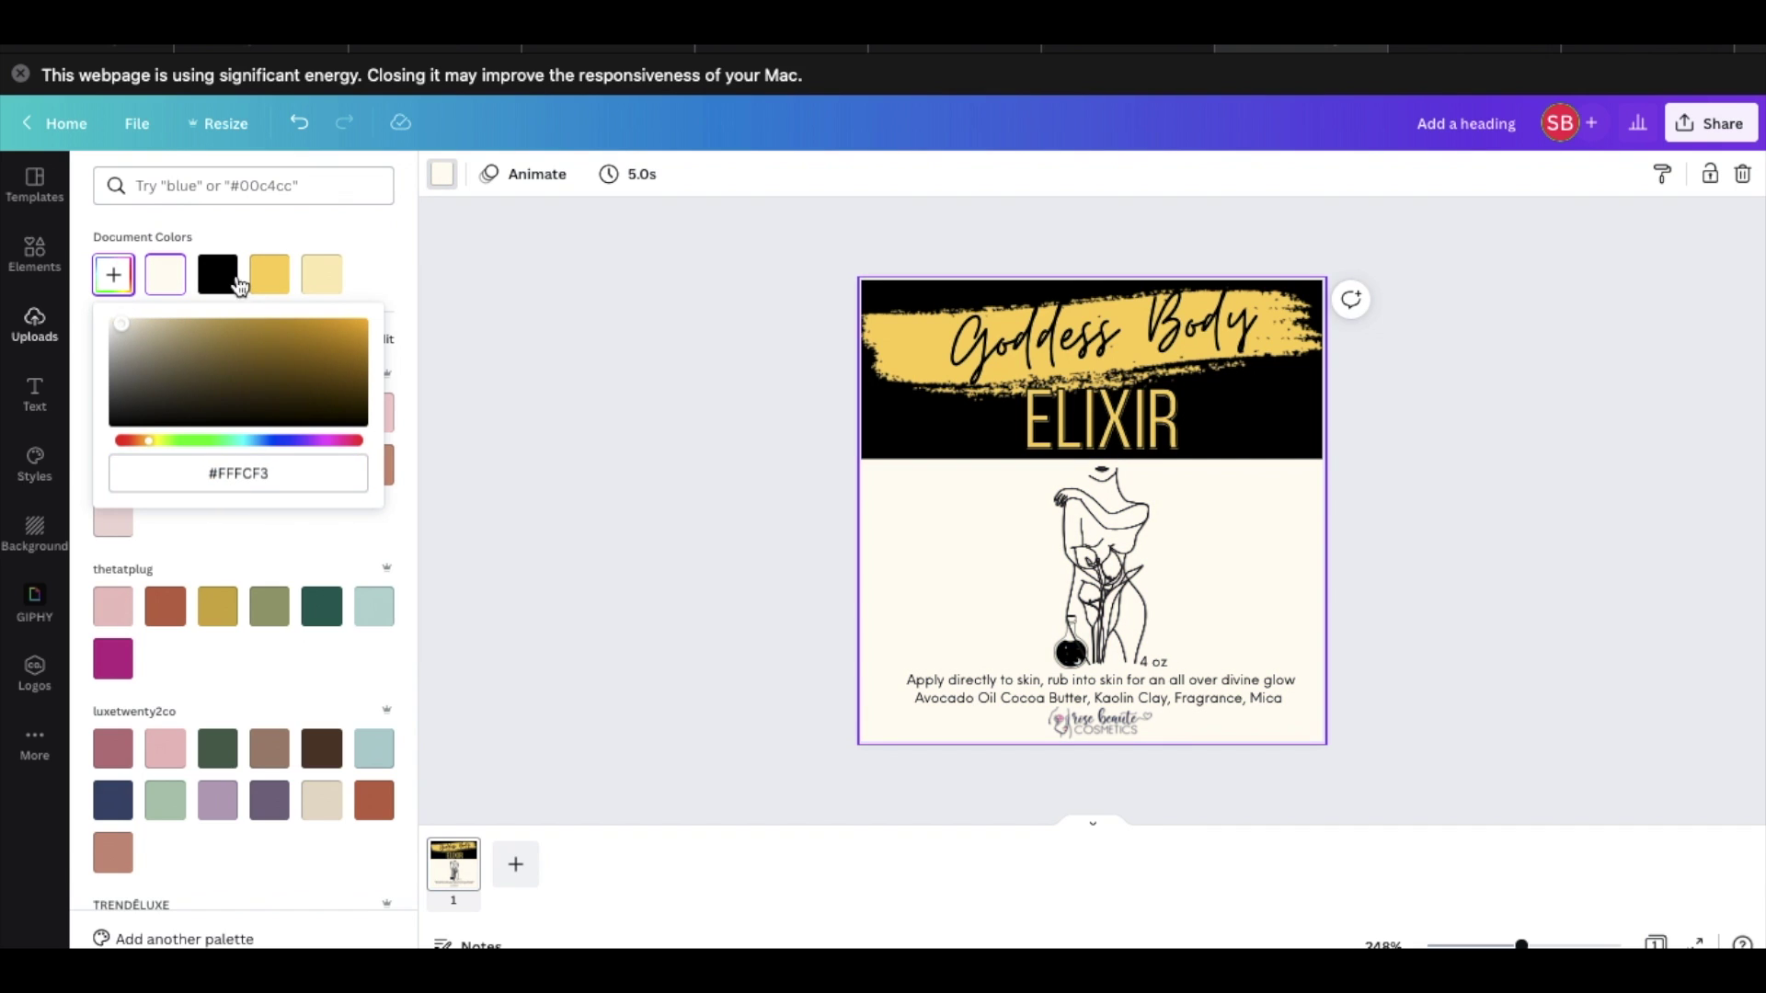
click(1687, 369)
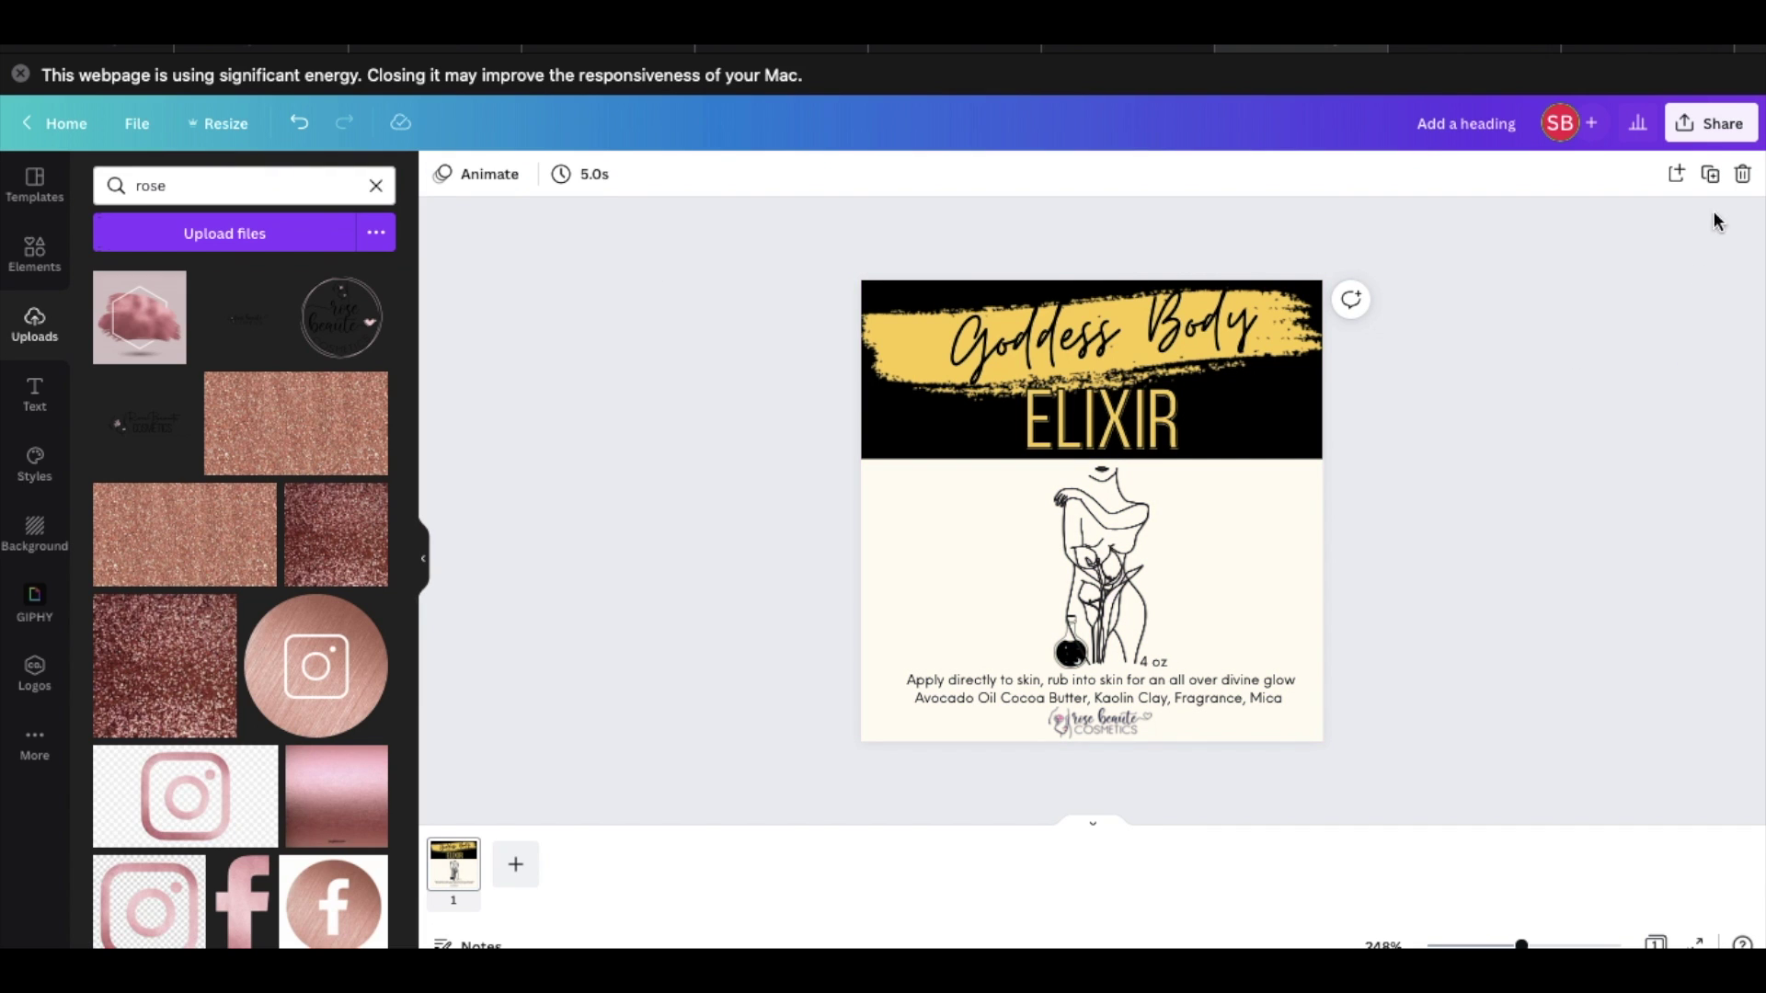
Download the finished label as a PNG at size 1, 600 × 600 px, and dismiss the sharing prompt.
click(1692, 125)
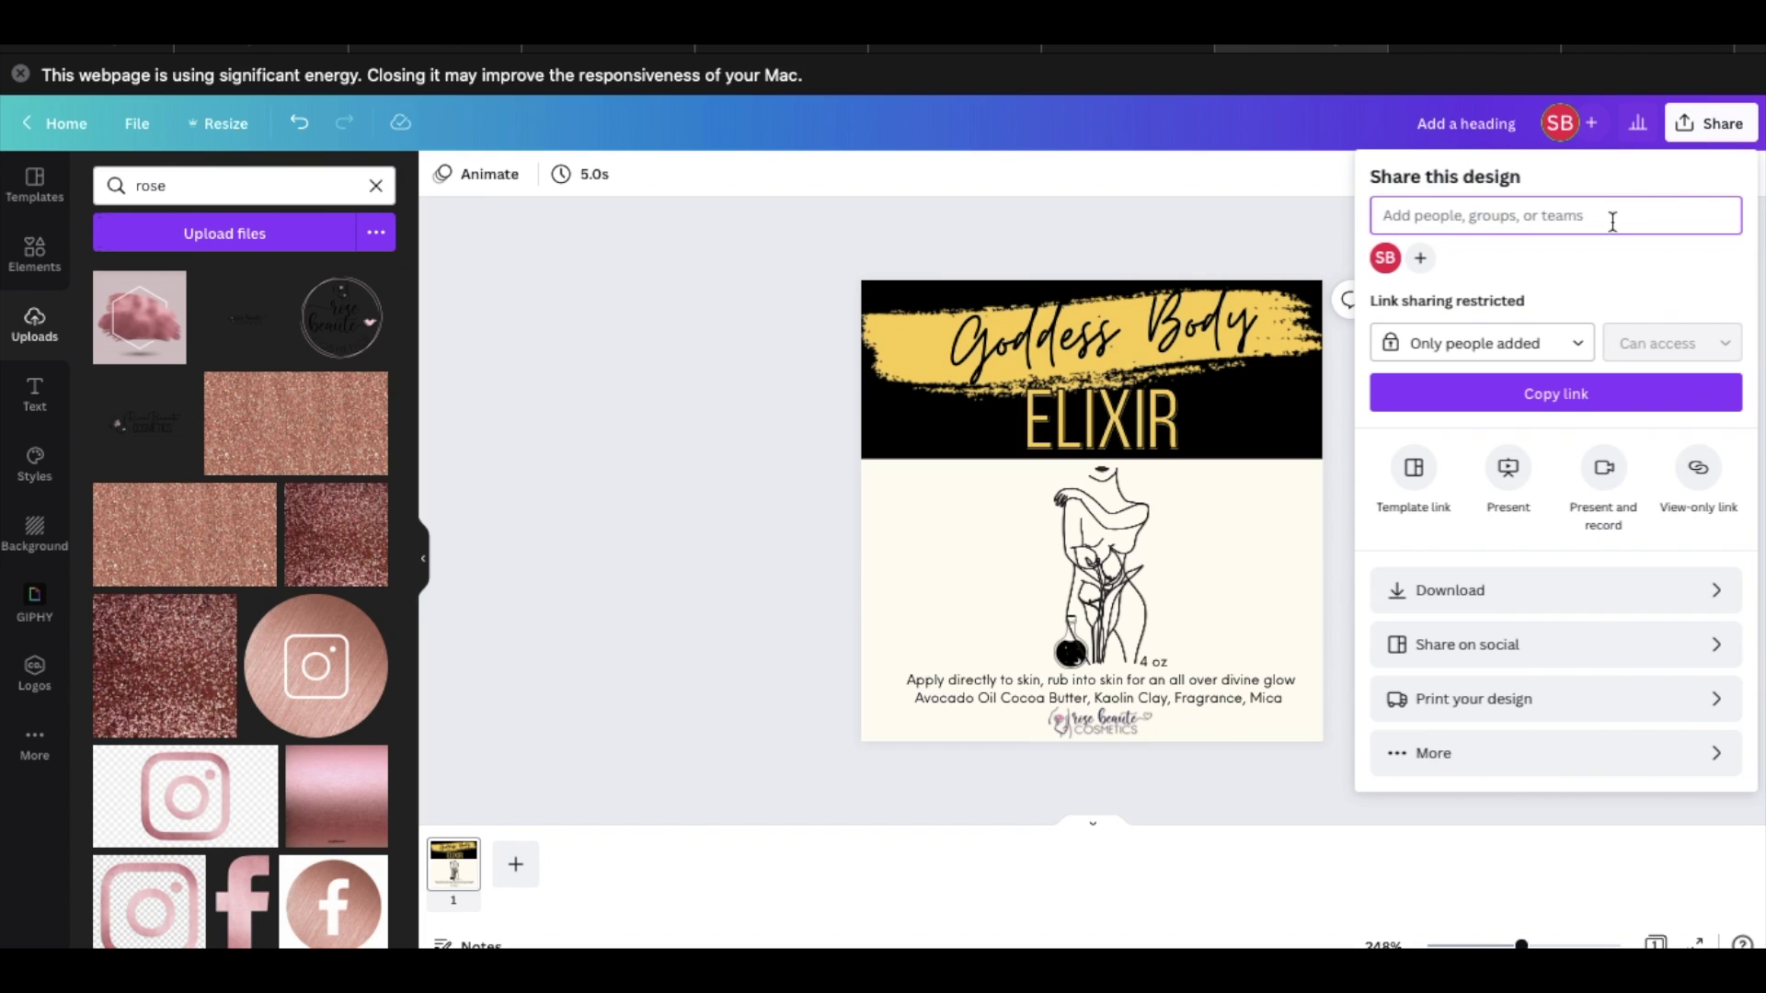
click(1469, 587)
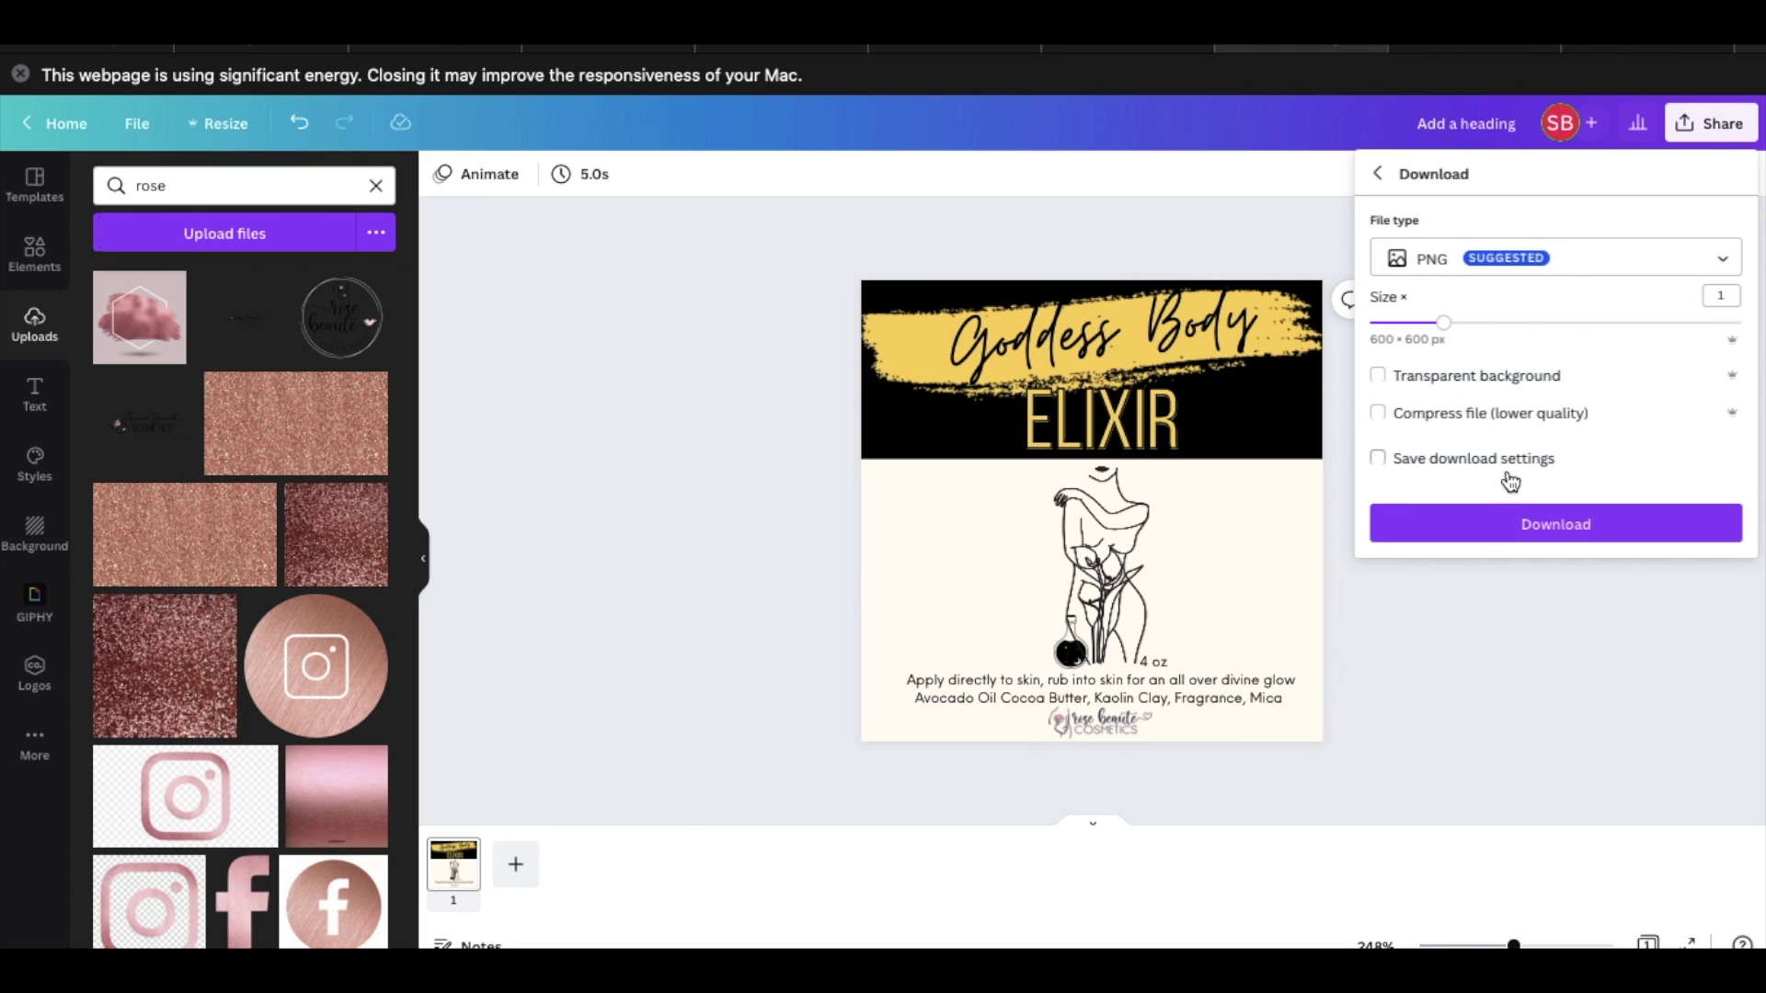
click(1498, 533)
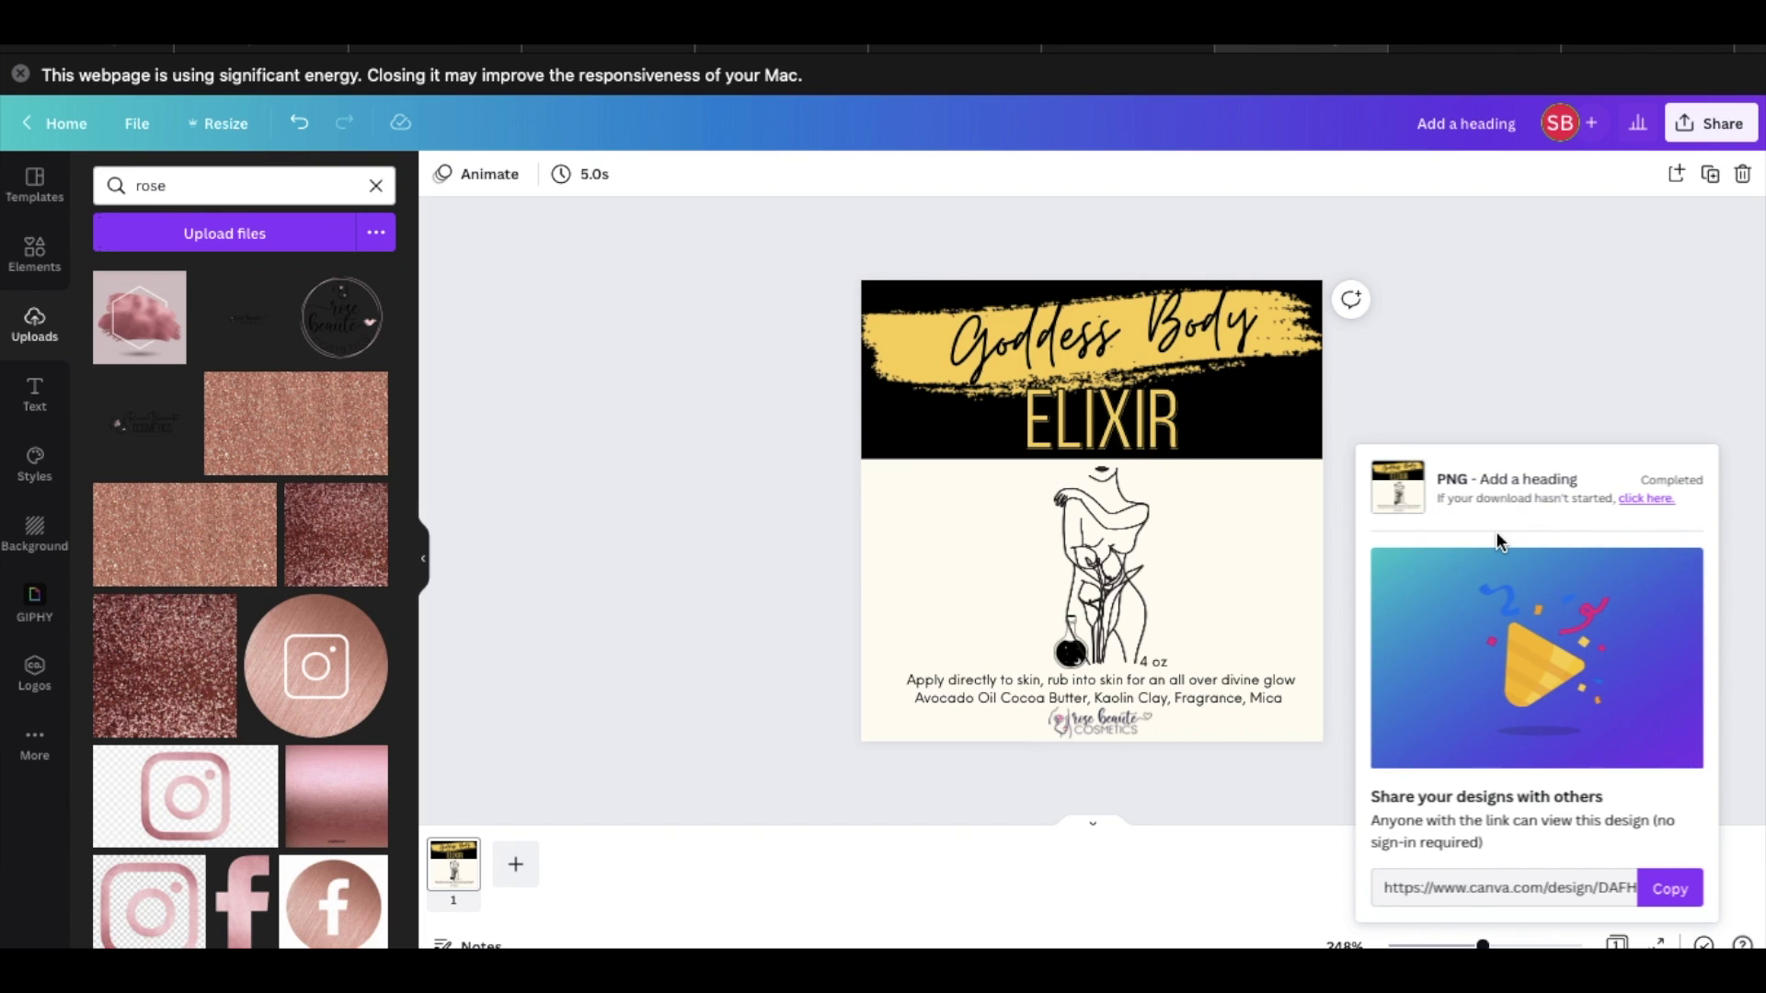
click(1514, 307)
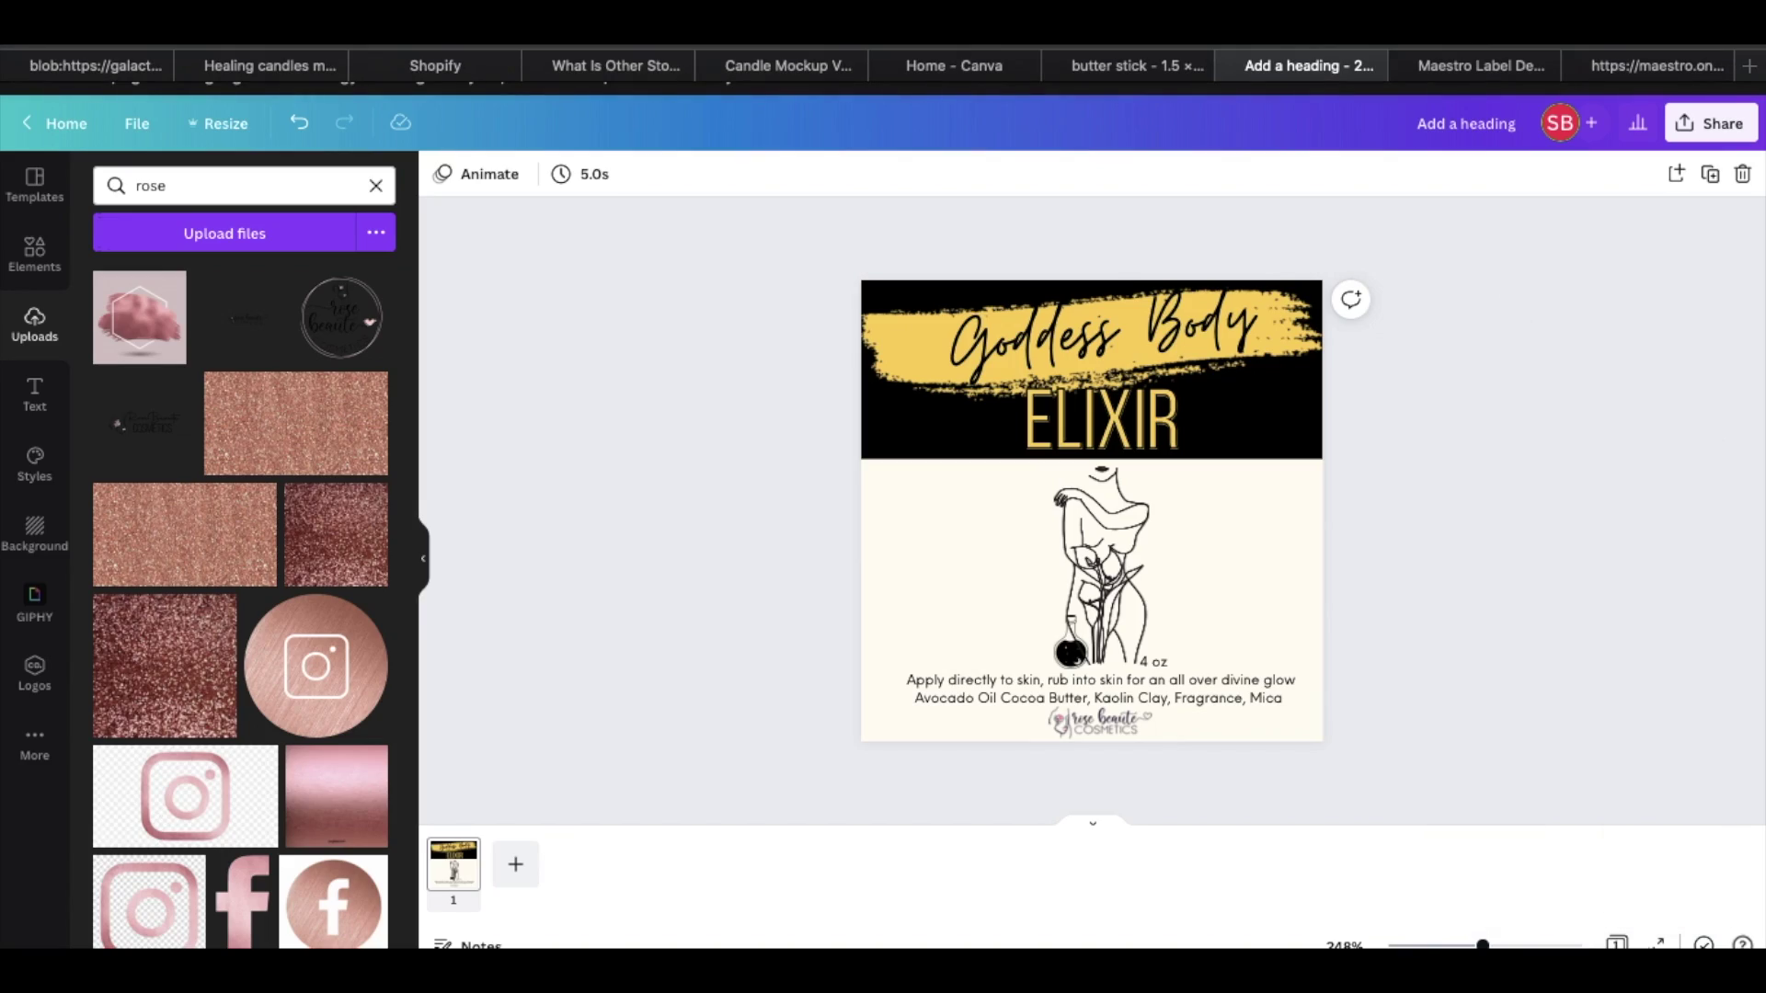